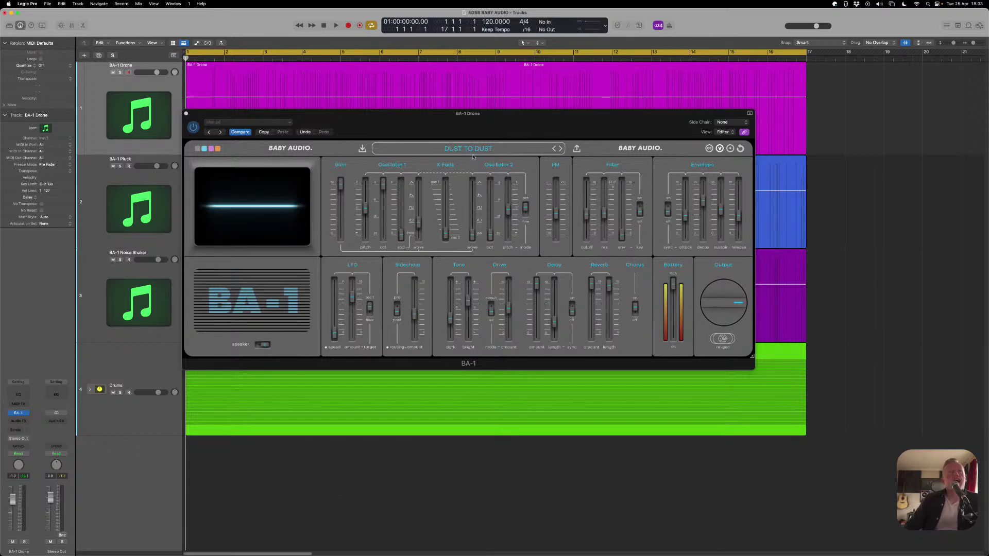
Close and reopen the BA-1 Drone synth window and reposition it over the arrangement
{"action": "left_click_drag", "start_coordinate": [476, 122], "coordinate": [498, 148]}
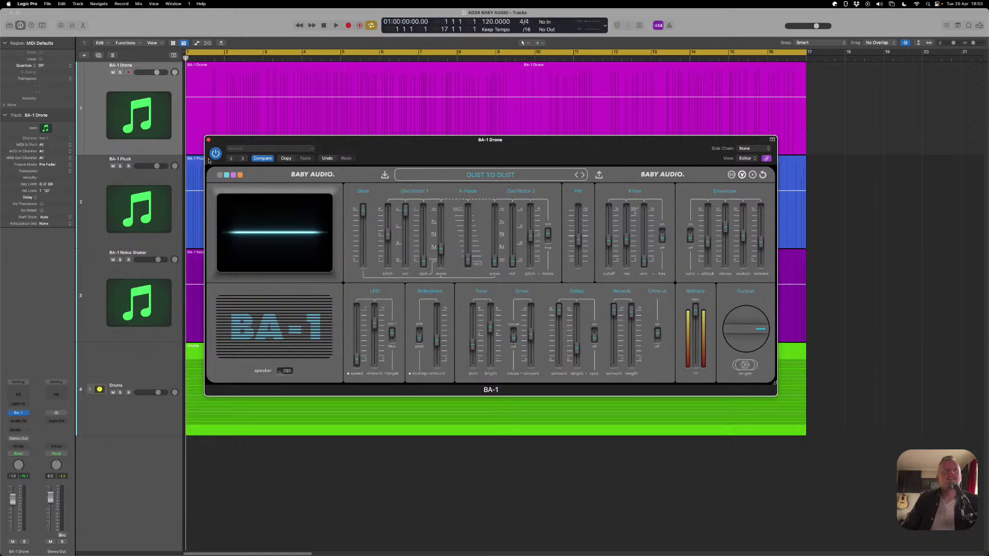
{"action": "left_click", "coordinate": [208, 139]}
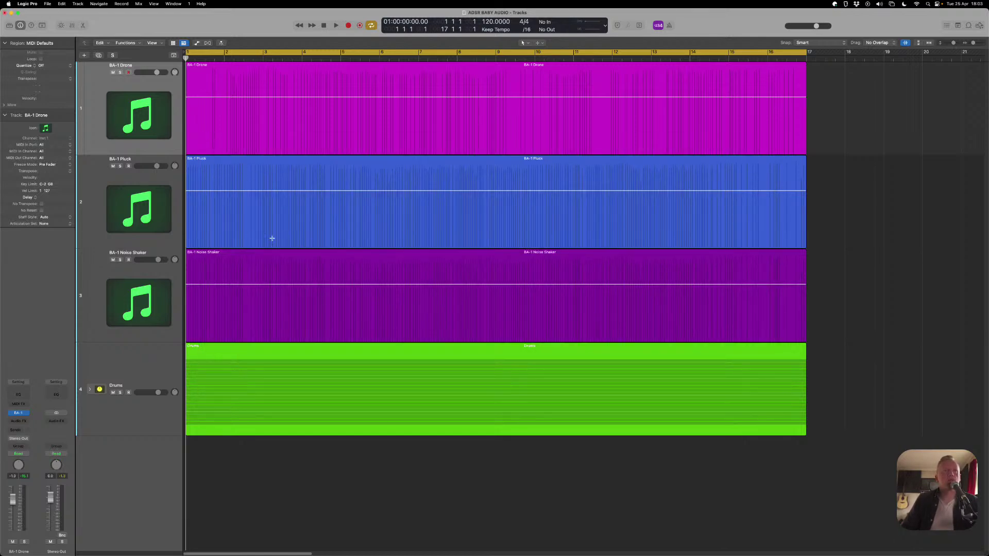
{"action": "left_click", "coordinate": [18, 413]}
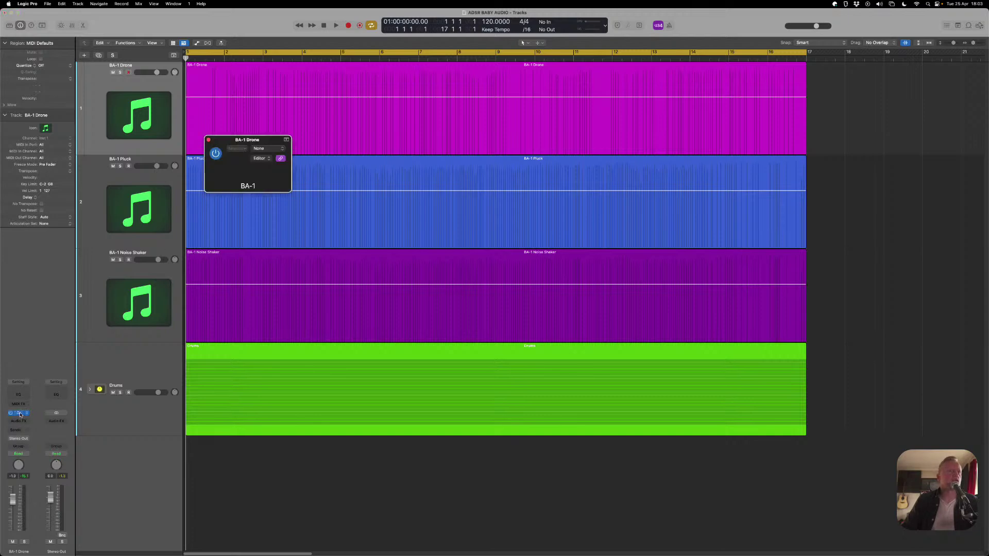
{"action": "left_click_drag", "start_coordinate": [428, 153], "coordinate": [418, 134]}
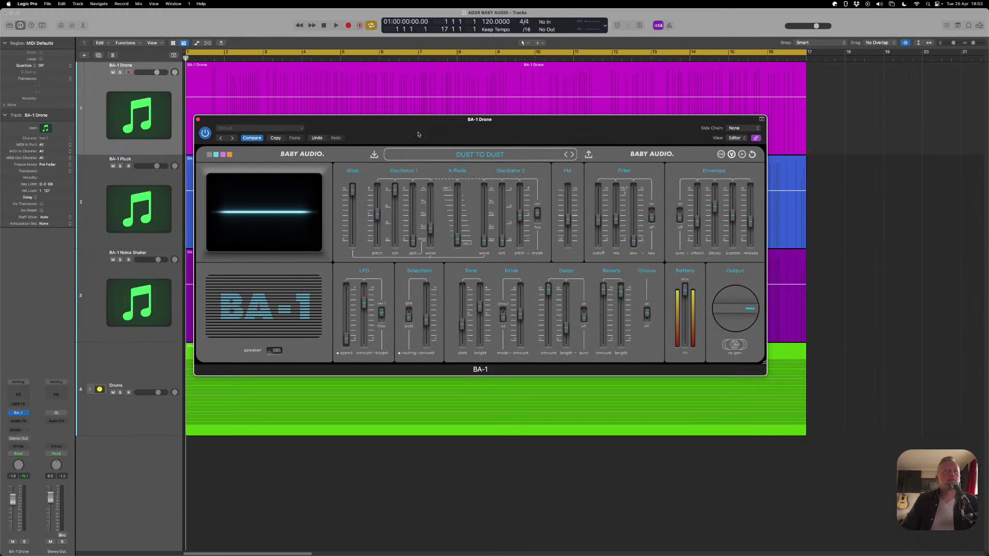
Play back the arrangement, select the BA-1 Pluck track while it plays, and stop playback
{"action": "key", "text": "space"}
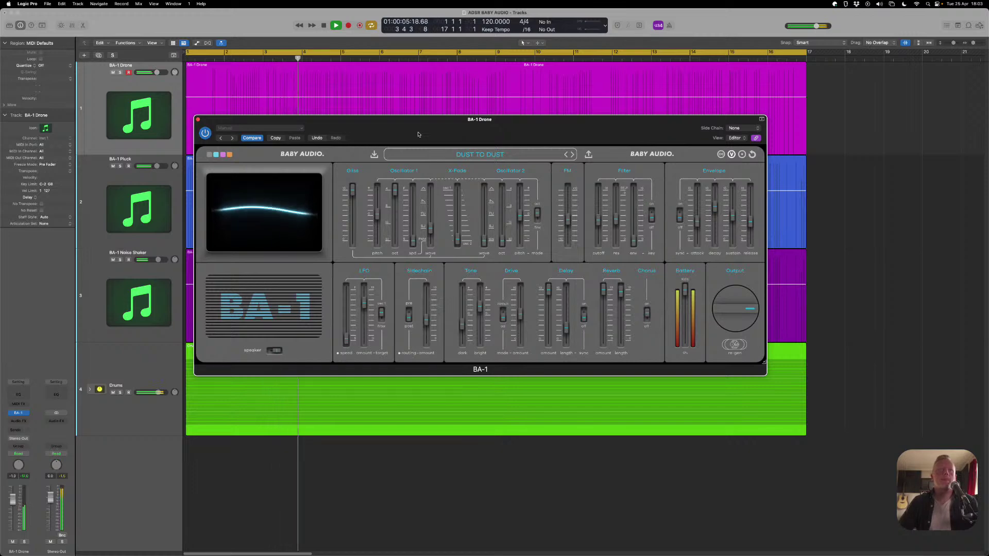
{"action": "key", "text": "super+Tab"}
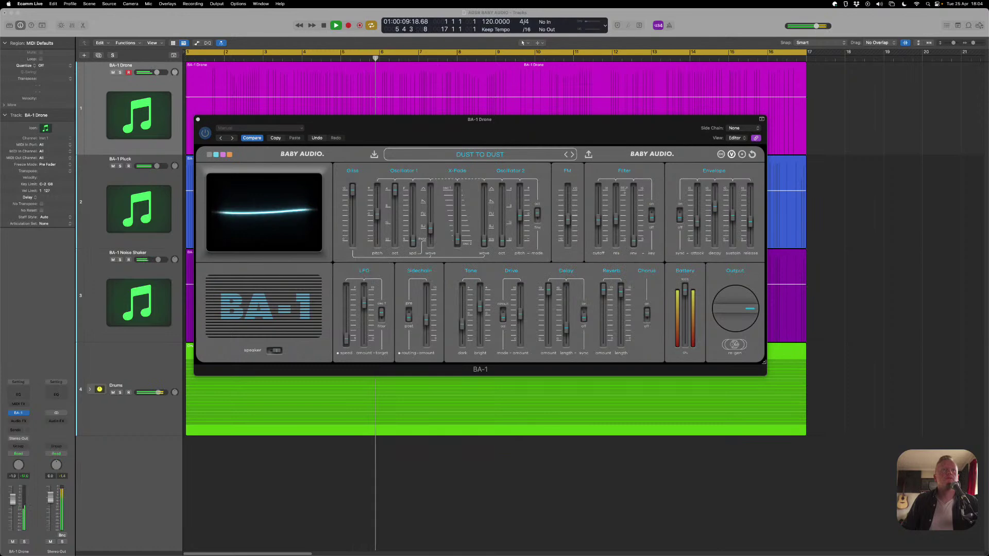
{"action": "left_click", "coordinate": [104, 299]}
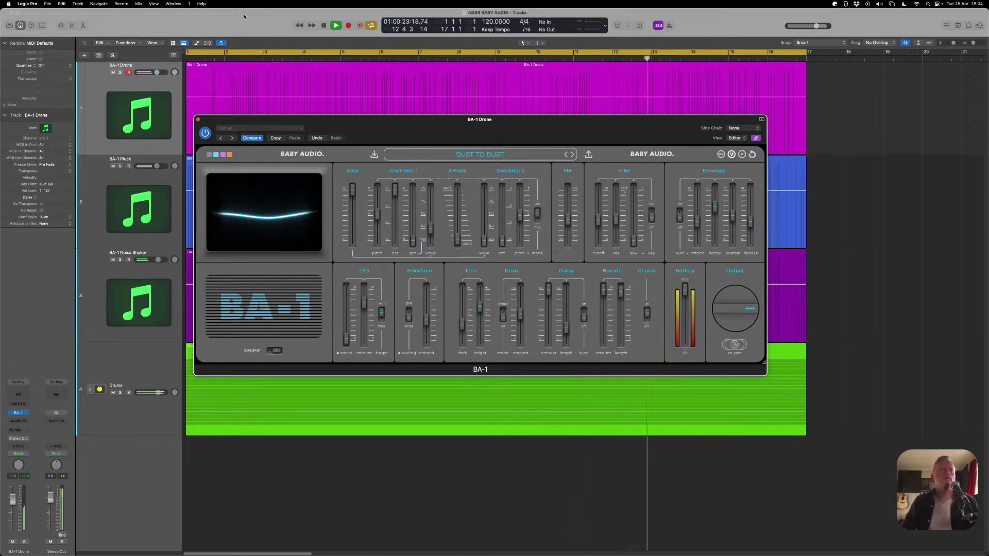
{"action": "left_click", "coordinate": [130, 188]}
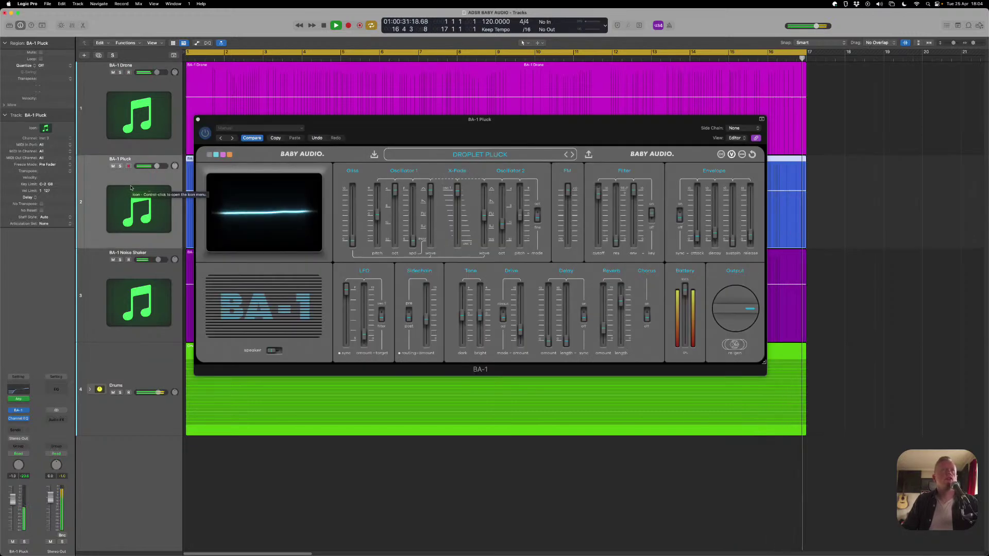
{"action": "key", "text": "space"}
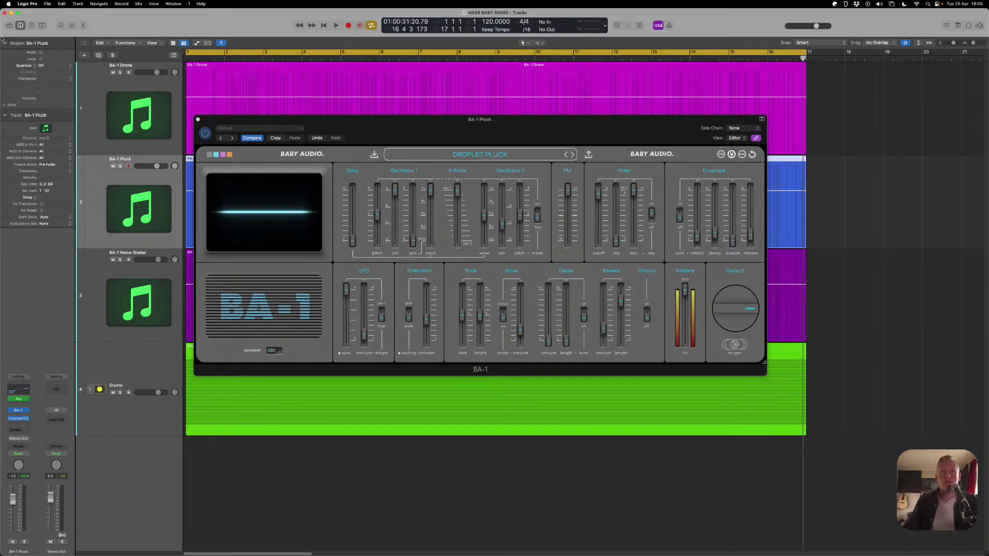
Try the purple colour theme on the BA-1 Pluck synth, settle on the teal theme, and reposition its window
{"action": "left_click_drag", "start_coordinate": [408, 135], "coordinate": [400, 130]}
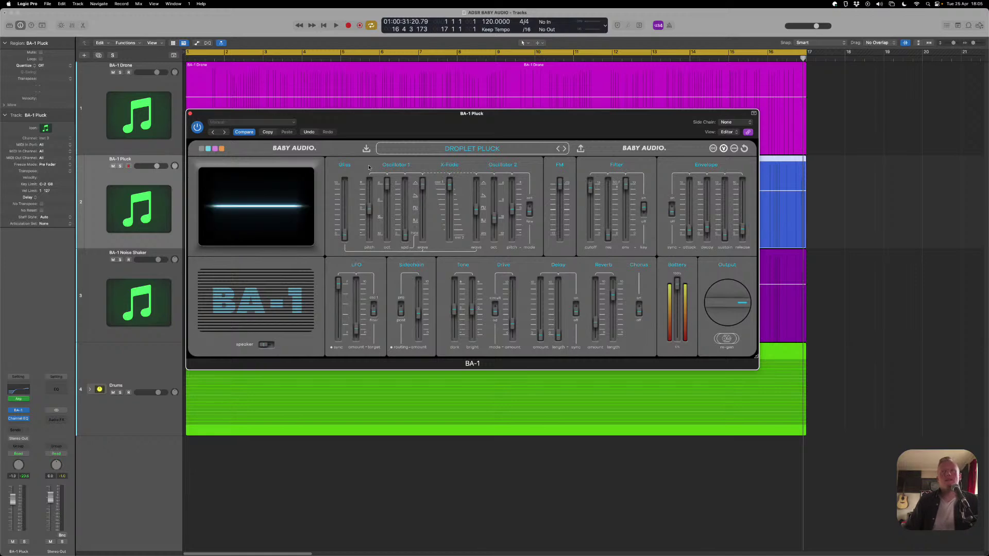
{"action": "left_click", "coordinate": [208, 150]}
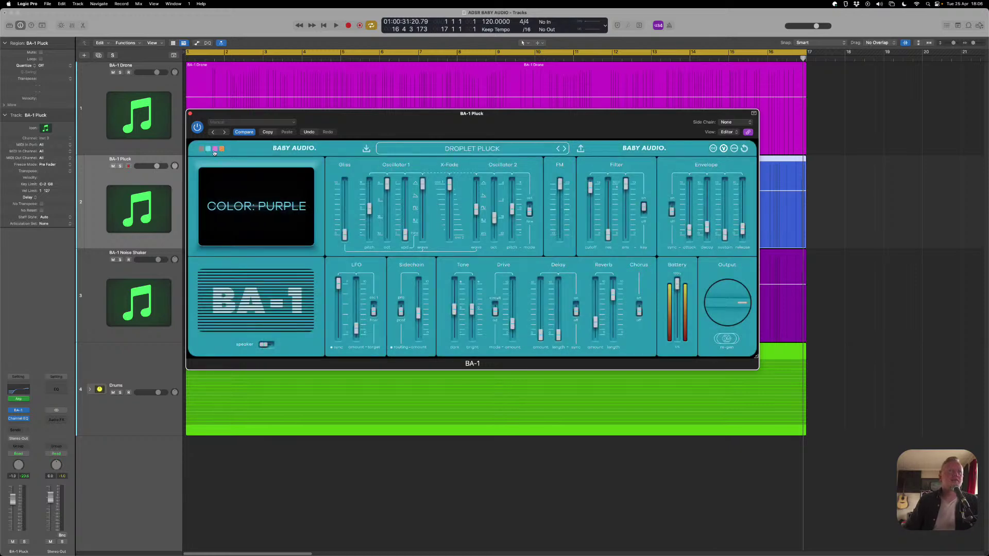
{"action": "left_click", "coordinate": [214, 149]}
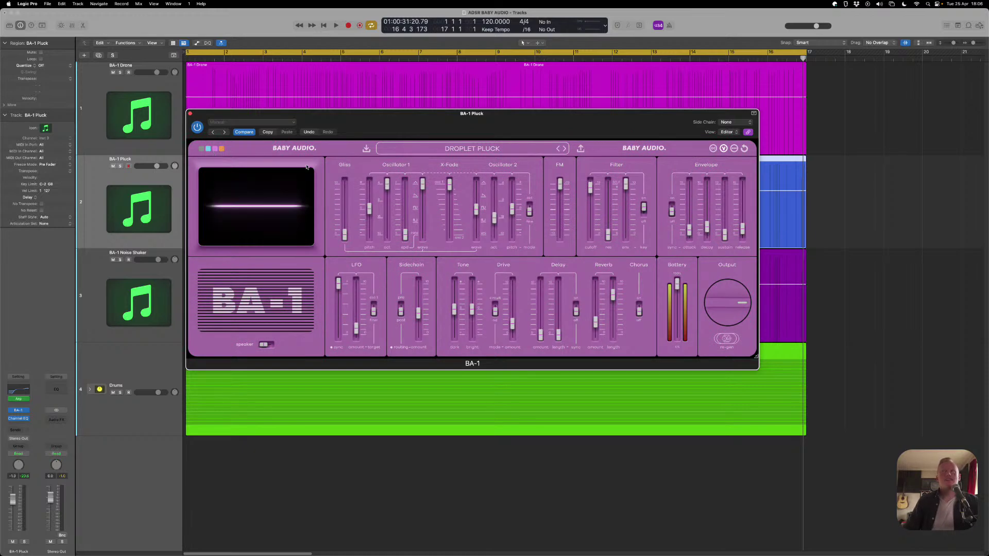
{"action": "left_click", "coordinate": [208, 149]}
{"action": "mouse_move", "coordinate": [333, 122]}
{"action": "left_mouse_down"}
{"action": "mouse_move", "coordinate": [330, 191]}
{"action": "mouse_move", "coordinate": [351, 123]}
{"action": "left_mouse_up"}
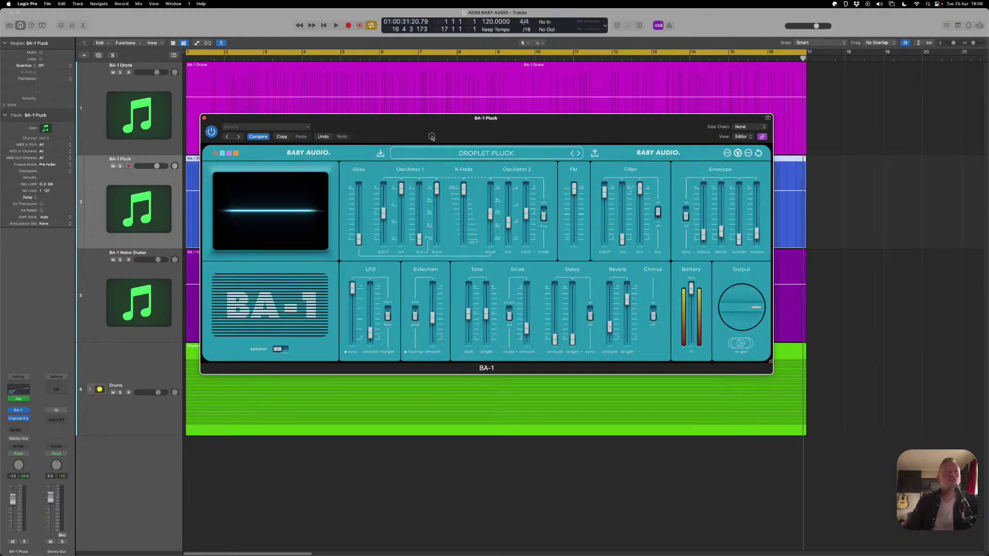
{"action": "left_click_drag", "start_coordinate": [432, 137], "coordinate": [431, 139]}
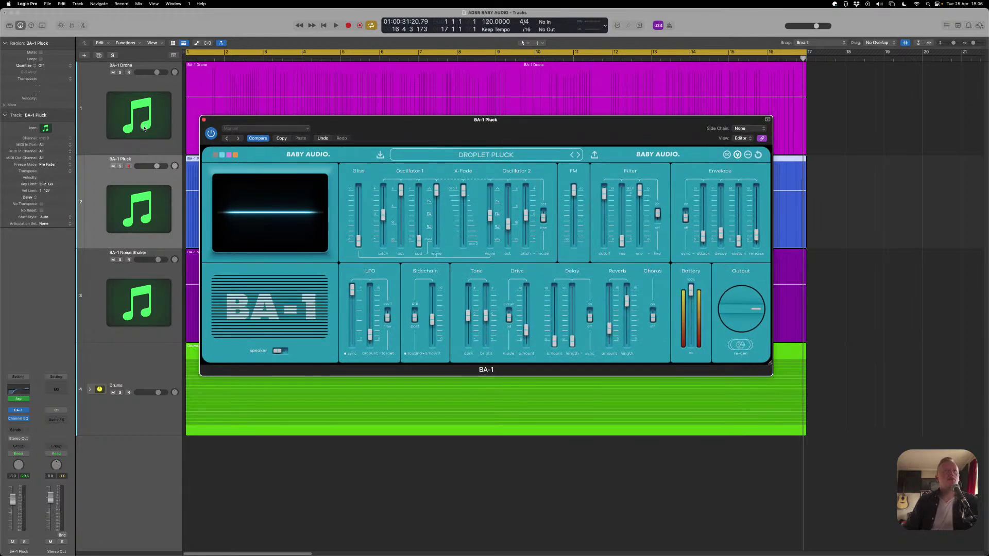
Set the BA-1 Drone track's synth interface to the purple colour theme
{"action": "left_click", "coordinate": [155, 140]}
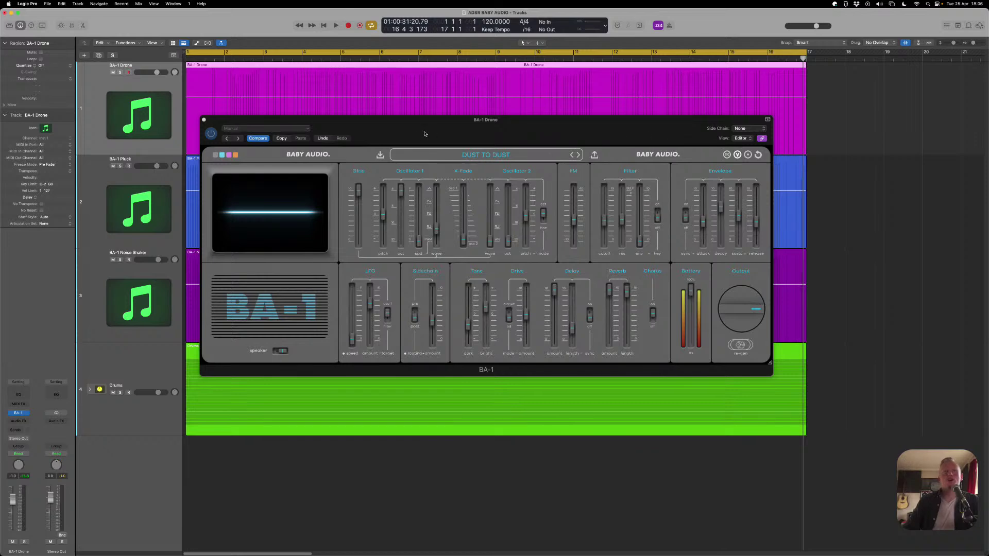
{"action": "left_click", "coordinate": [229, 155]}
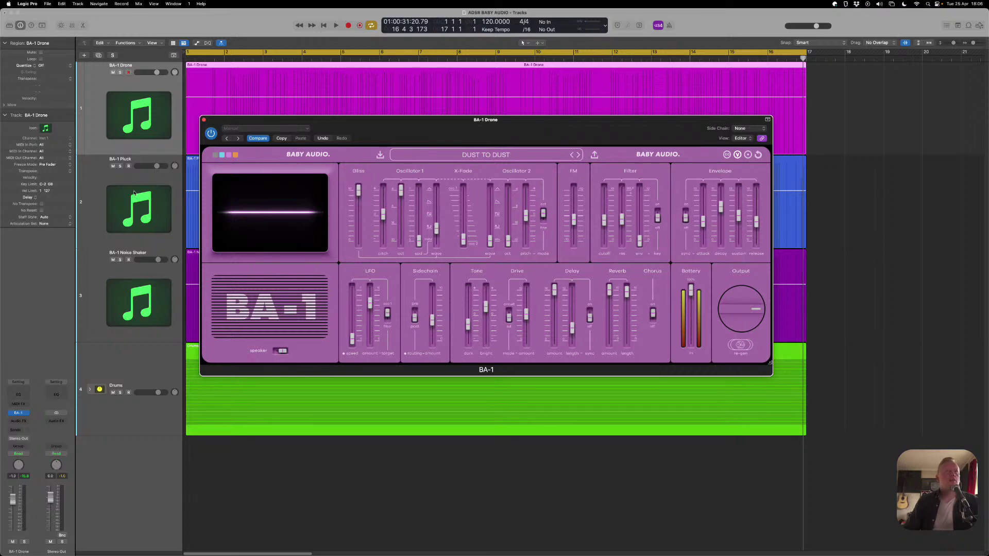
Return to the BA-1 Pluck track and examine the glide slider and Oscillator 1's pitch, octave and wave settings
{"action": "left_click", "coordinate": [115, 210]}
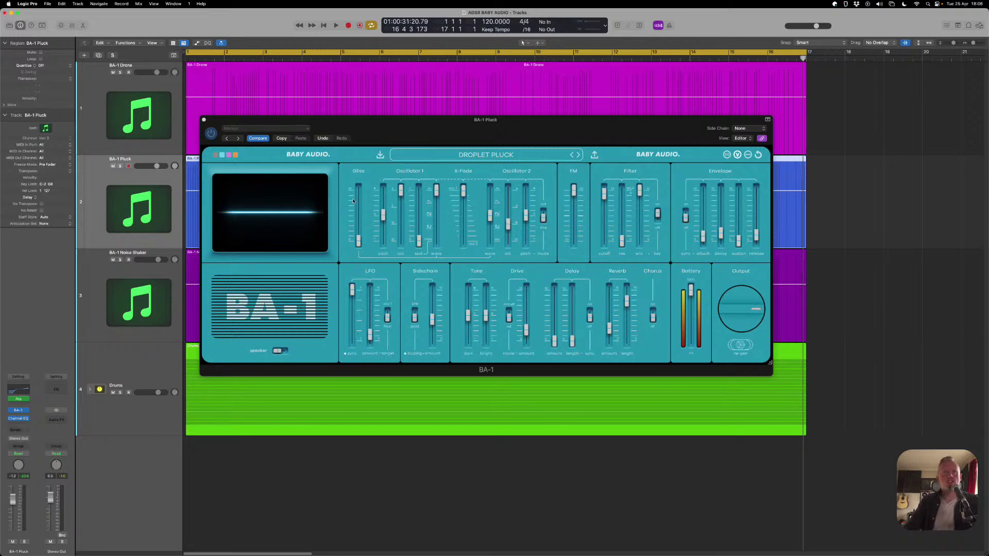
{"action": "mouse_move", "coordinate": [356, 199]}
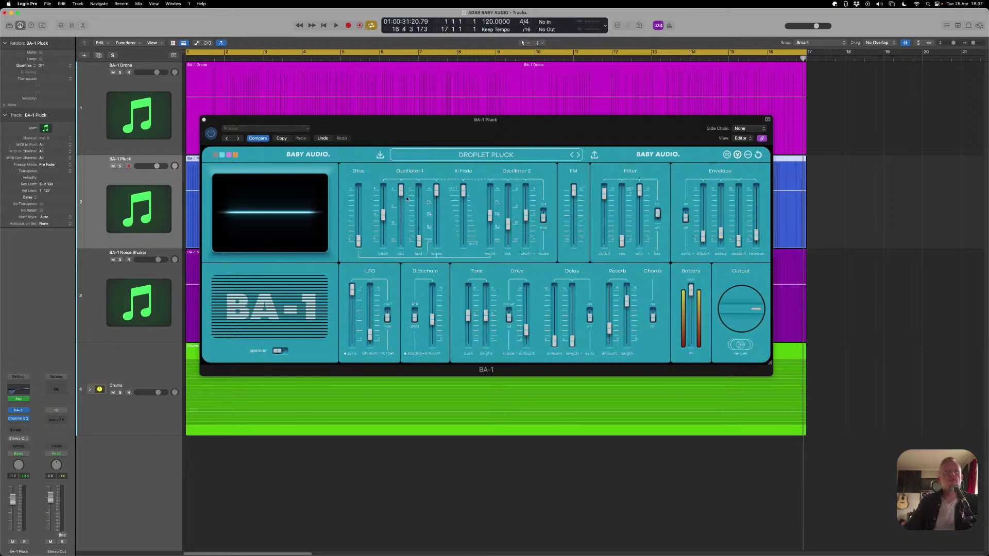
{"action": "mouse_move", "coordinate": [401, 195]}
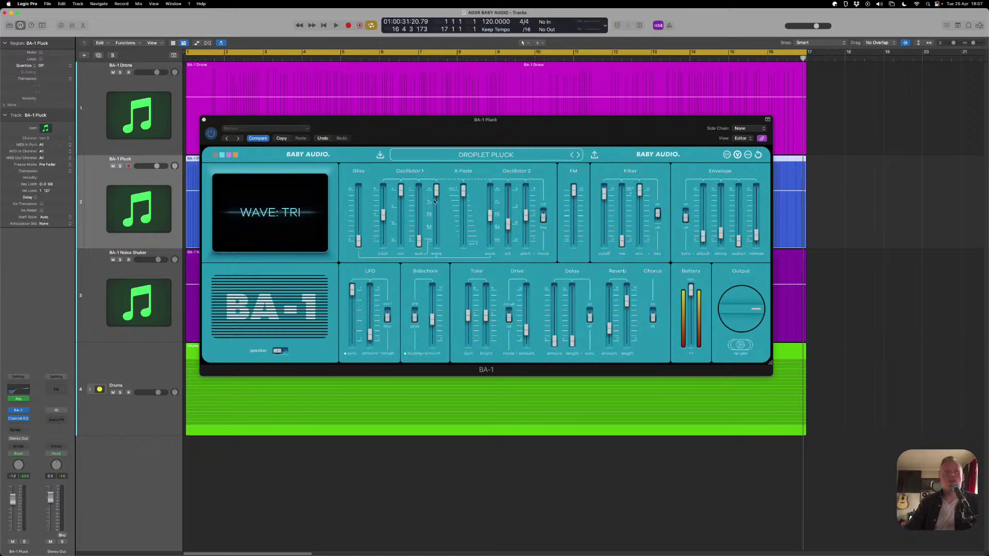
{"action": "mouse_move", "coordinate": [437, 189]}
{"action": "left_mouse_down"}
{"action": "mouse_move", "coordinate": [446, 245]}
{"action": "mouse_move", "coordinate": [433, 186]}
{"action": "left_mouse_up"}
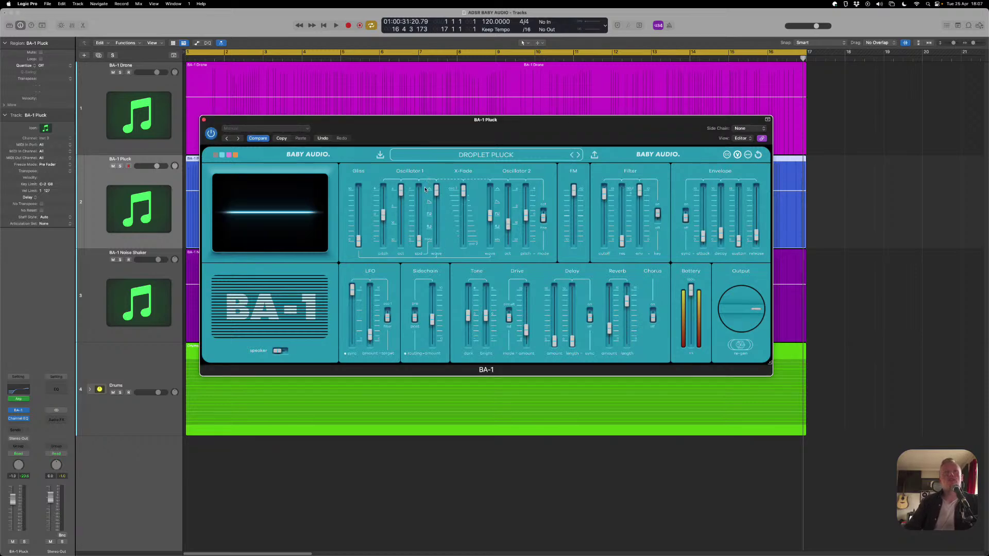
{"action": "mouse_move", "coordinate": [402, 246]}
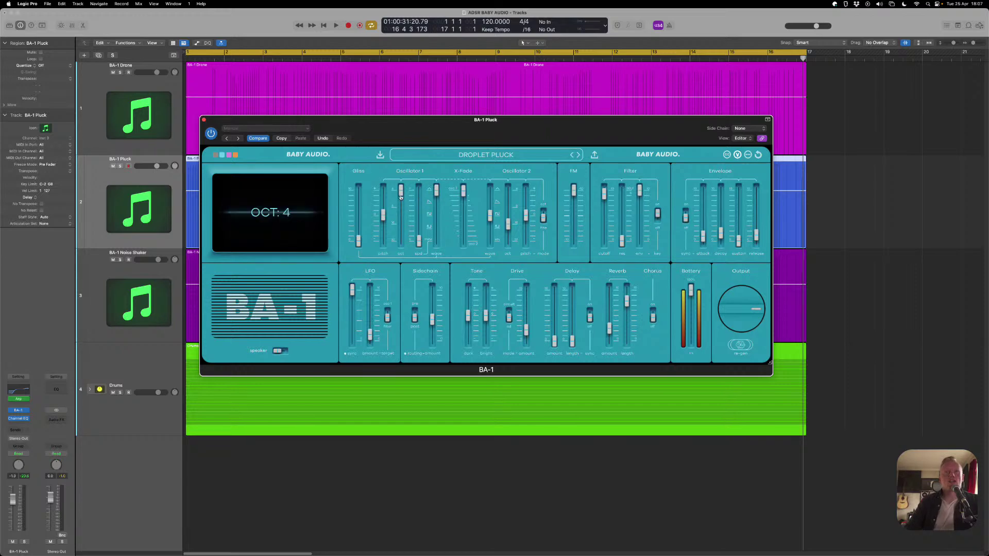
{"action": "mouse_move", "coordinate": [401, 197]}
{"action": "left_mouse_down"}
{"action": "mouse_move", "coordinate": [403, 229]}
{"action": "mouse_move", "coordinate": [405, 194]}
{"action": "left_mouse_up"}
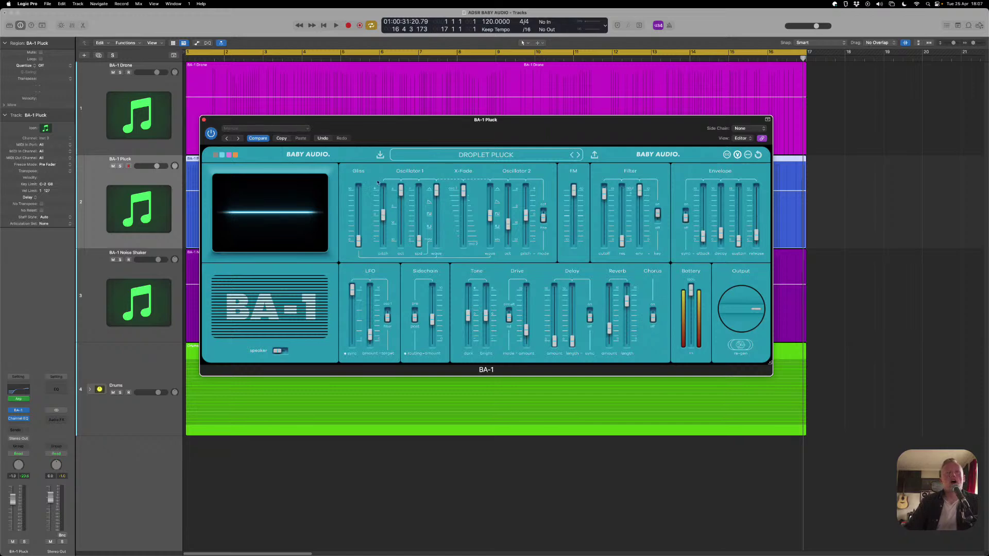
{"action": "mouse_move", "coordinate": [406, 203]}
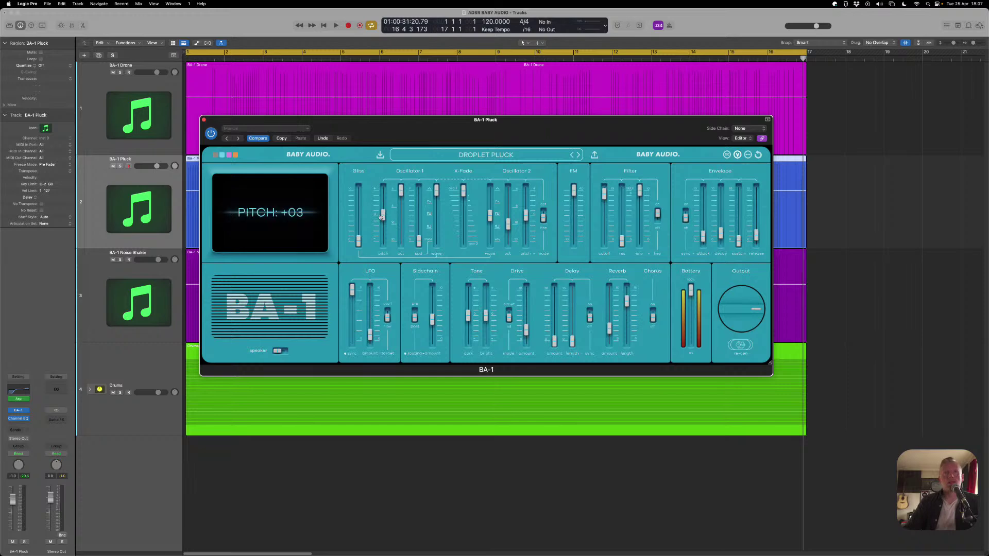
{"action": "mouse_move", "coordinate": [384, 238]}
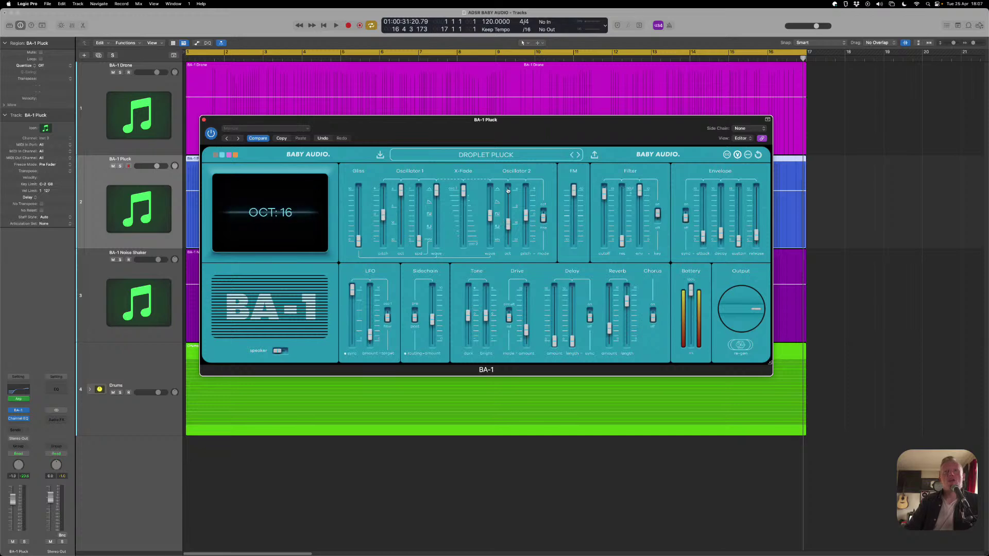
Try Oscillator 2's pitch range switch and a pitch of +01, and undo the pitch change
{"action": "left_click", "coordinate": [544, 215]}
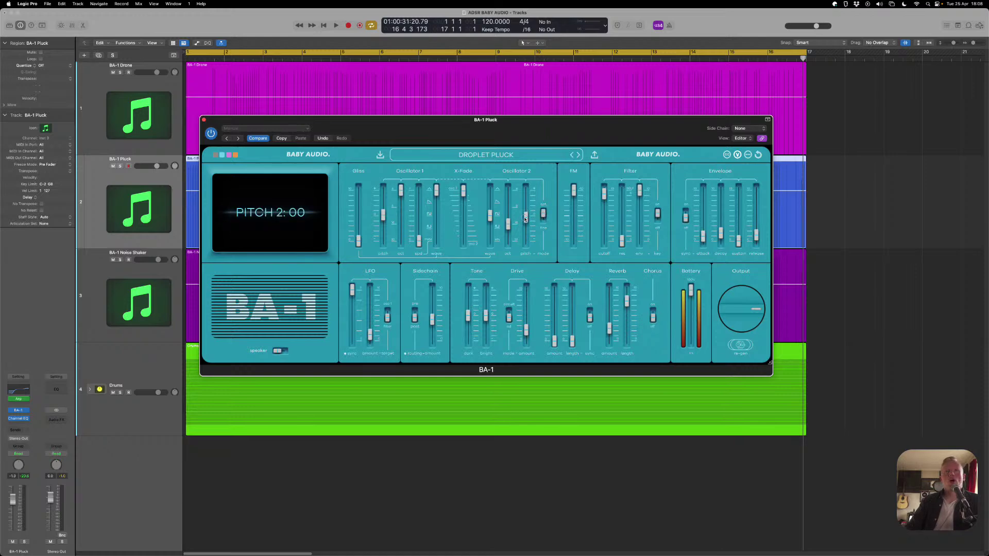
{"action": "mouse_move", "coordinate": [526, 219]}
{"action": "left_mouse_down"}
{"action": "mouse_move", "coordinate": [531, 188]}
{"action": "mouse_move", "coordinate": [526, 229]}
{"action": "mouse_move", "coordinate": [525, 216]}
{"action": "left_mouse_up"}
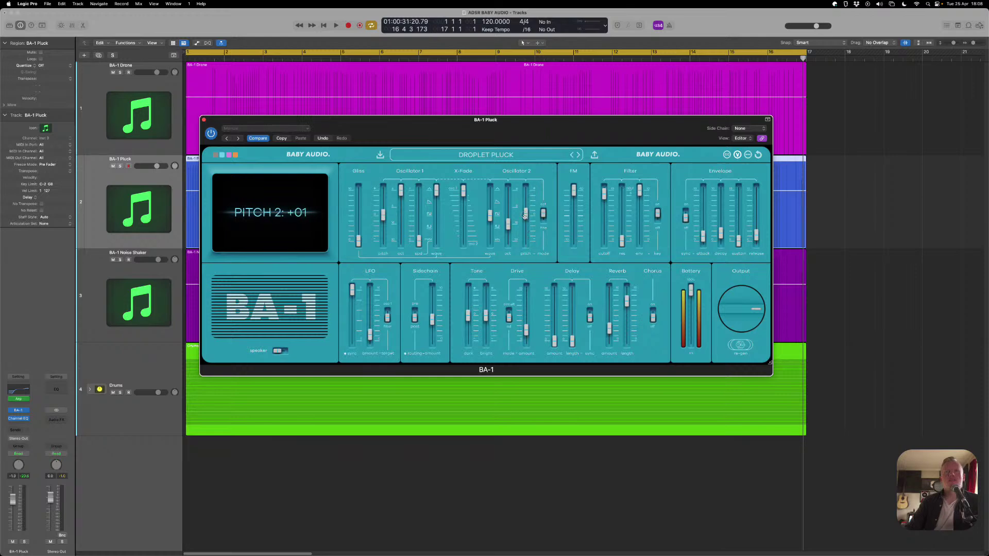
{"action": "left_click", "coordinate": [330, 140]}
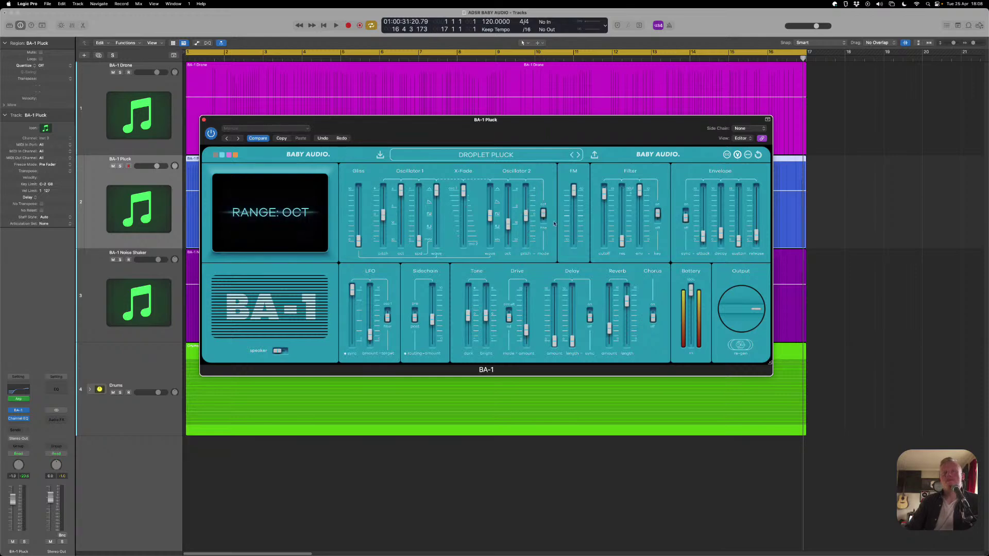
{"action": "mouse_move", "coordinate": [527, 219]}
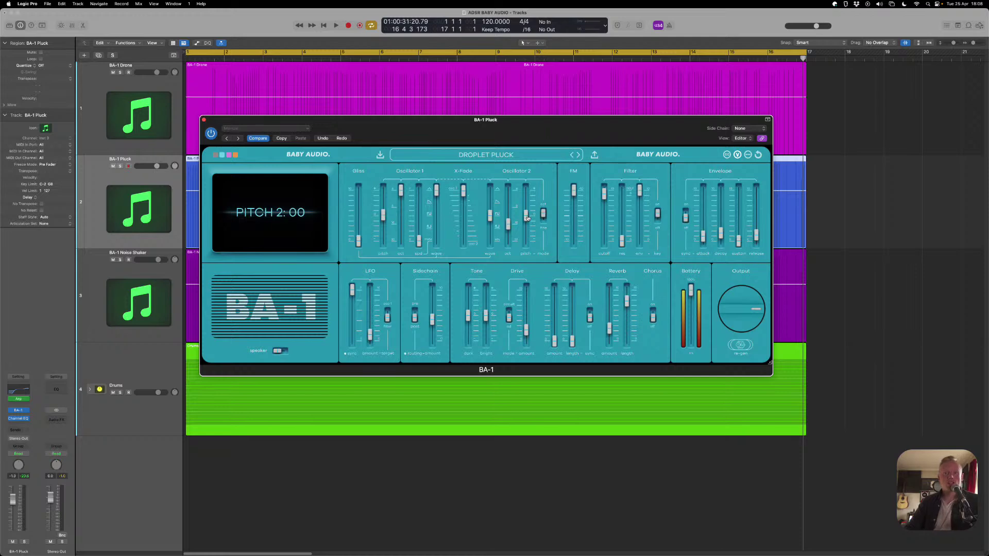
Test the X-Fade slider and examine the FM, Filter, Battery and Output controls of the Pluck synth
{"action": "mouse_move", "coordinate": [463, 192]}
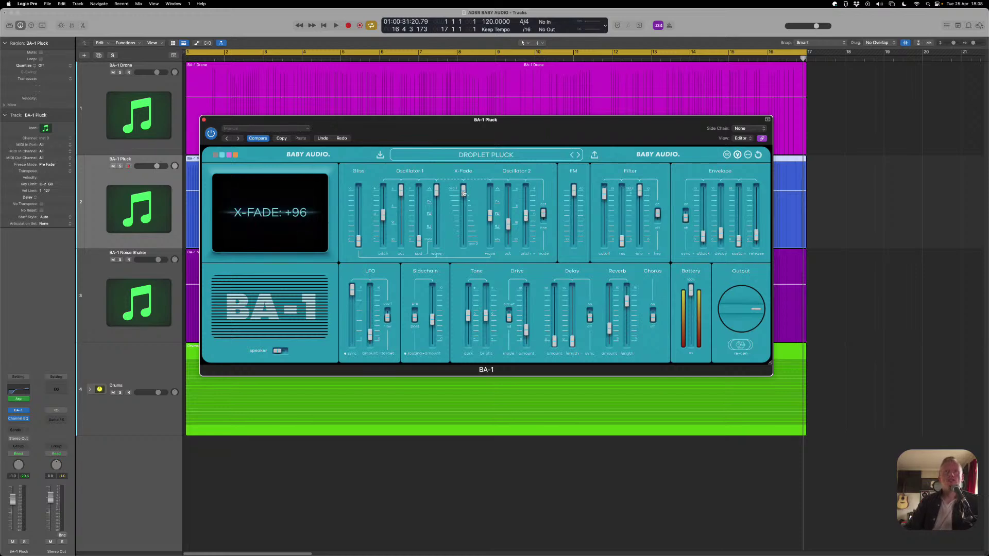
{"action": "mouse_move", "coordinate": [463, 193]}
{"action": "left_mouse_down"}
{"action": "mouse_move", "coordinate": [464, 224]}
{"action": "mouse_move", "coordinate": [464, 190]}
{"action": "left_mouse_up"}
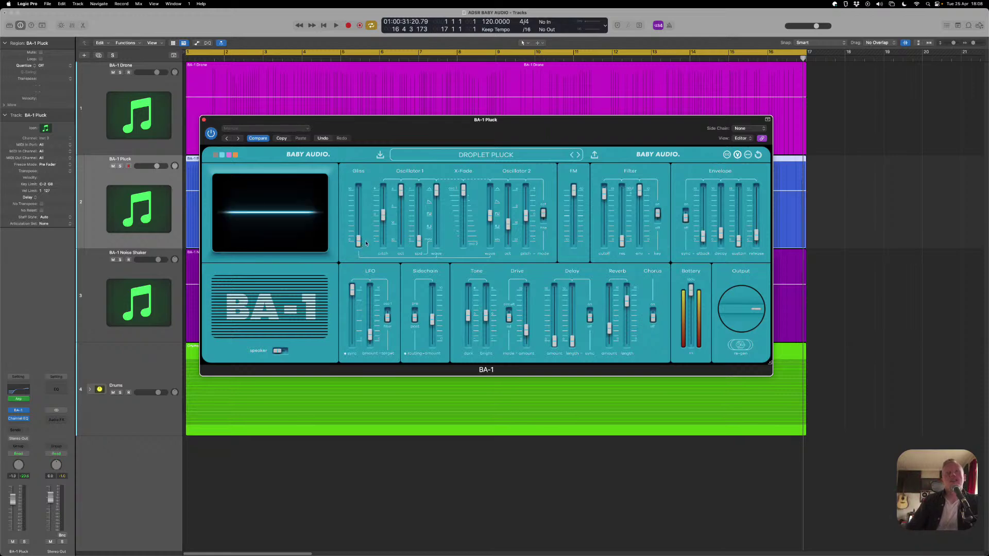
{"action": "mouse_move", "coordinate": [574, 212]}
{"action": "mouse_move", "coordinate": [626, 195]}
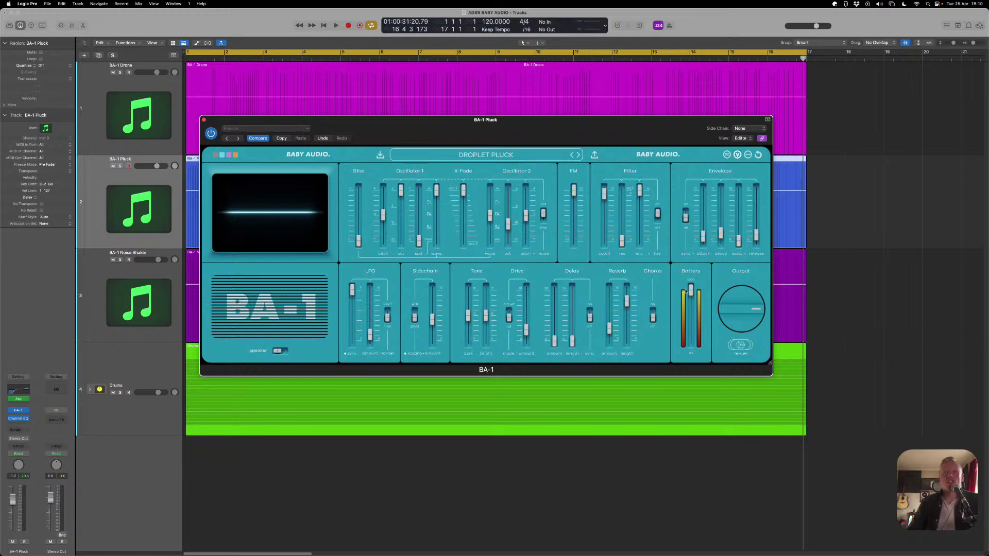
{"action": "mouse_move", "coordinate": [692, 293]}
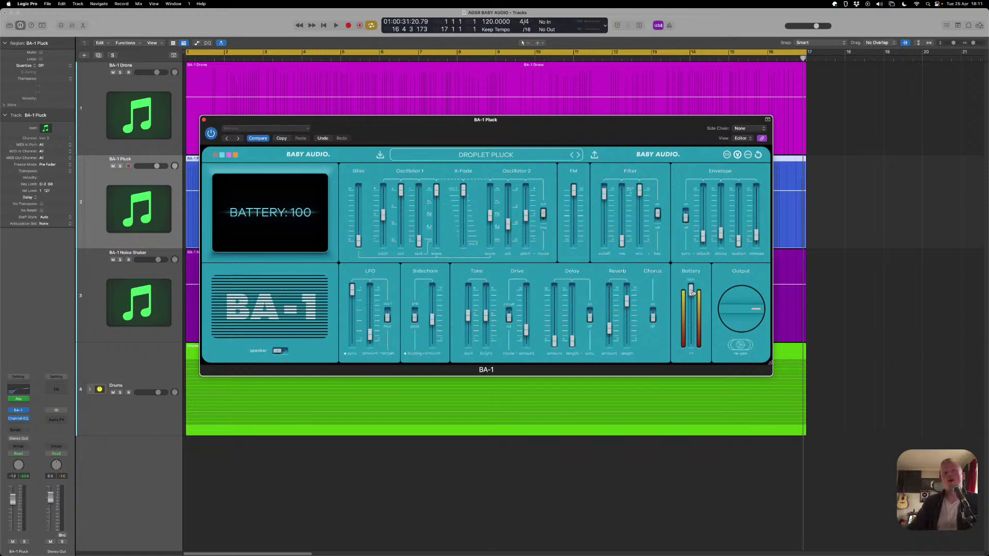
{"action": "mouse_move", "coordinate": [740, 318]}
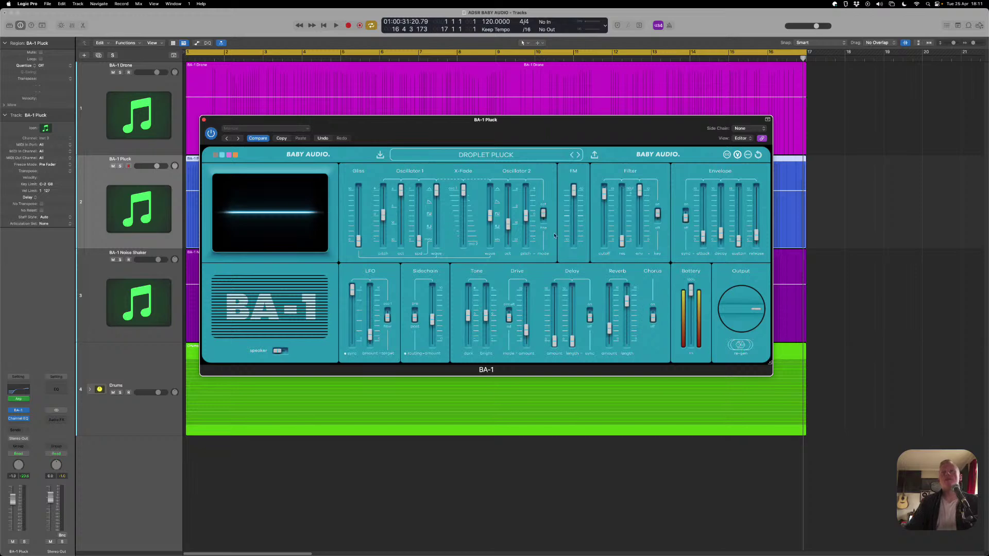
Keep the BA-1 Pluck track selected and solo the Drums track
{"action": "left_click", "coordinate": [120, 187]}
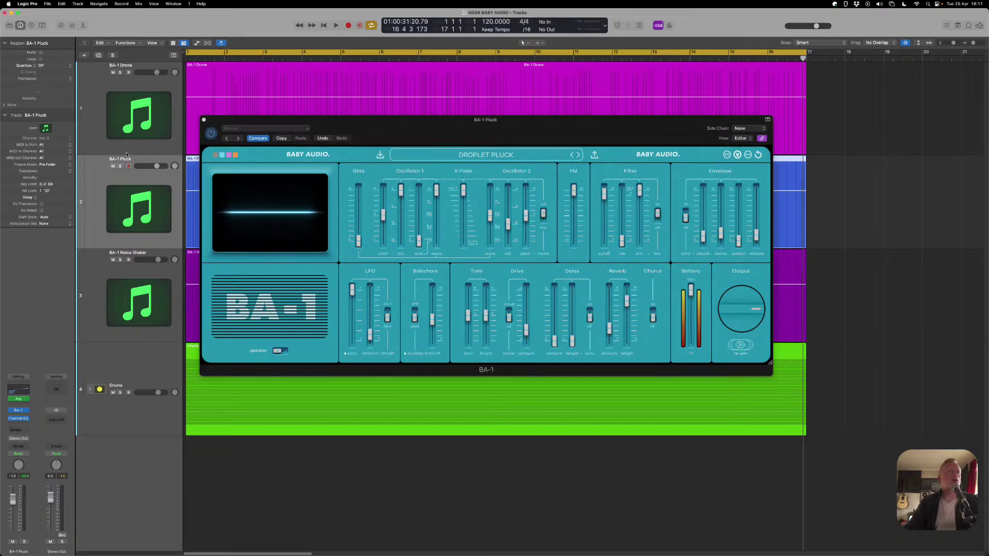
{"action": "left_click", "coordinate": [120, 393]}
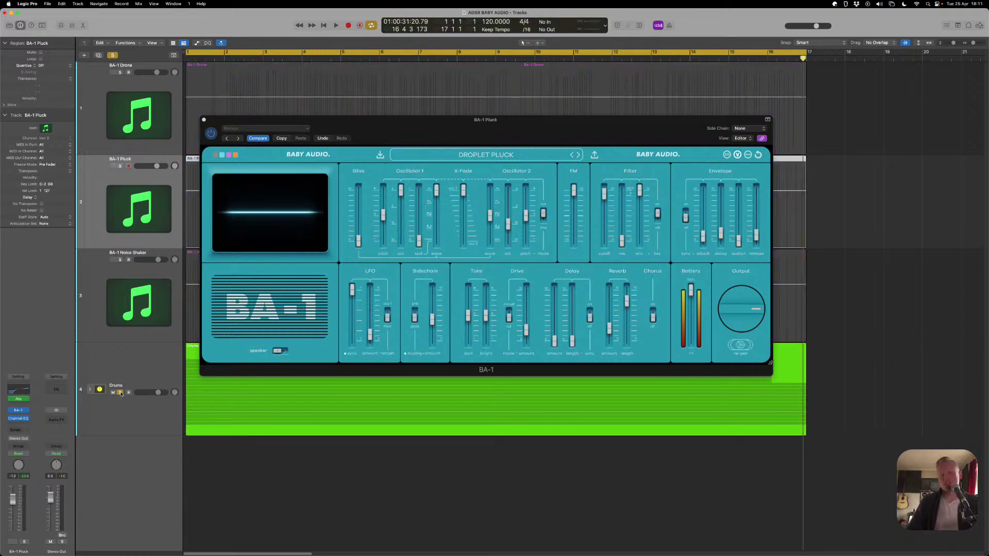
Return the playhead to the project start, expand the Drums stack to examine its subtracks, and collapse it again
{"action": "key", "text": "Return"}
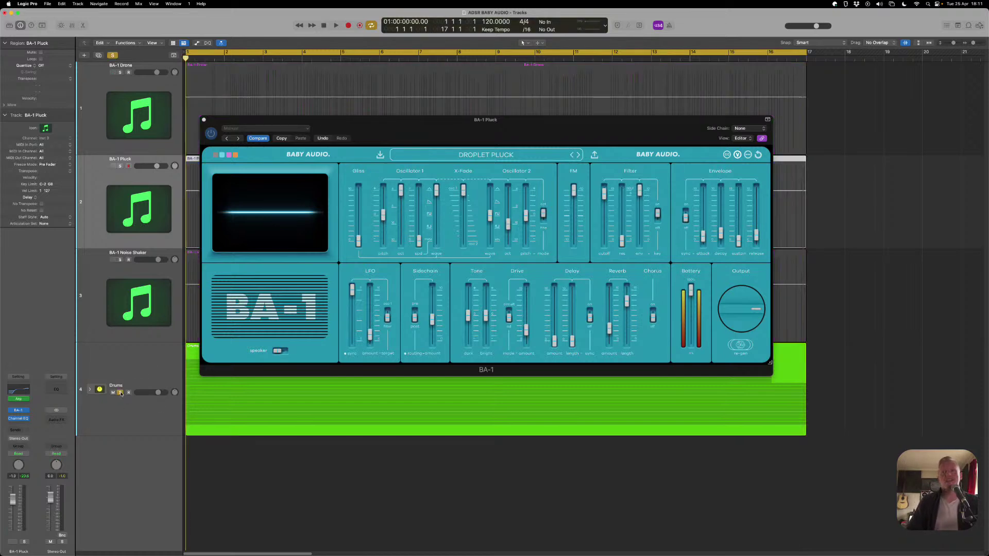
{"action": "left_click", "coordinate": [89, 390]}
{"action": "scroll", "coordinate": [150, 412], "scroll_direction": "down", "scroll_amount": 4}
{"action": "scroll", "coordinate": [153, 421], "scroll_direction": "down", "scroll_amount": 12}
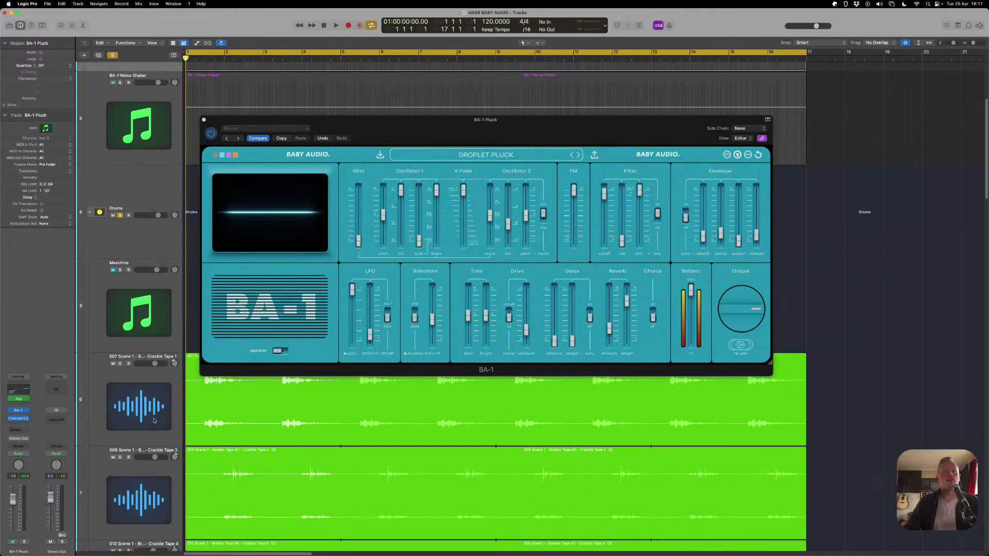
{"action": "scroll", "coordinate": [153, 420], "scroll_direction": "up", "scroll_amount": 10}
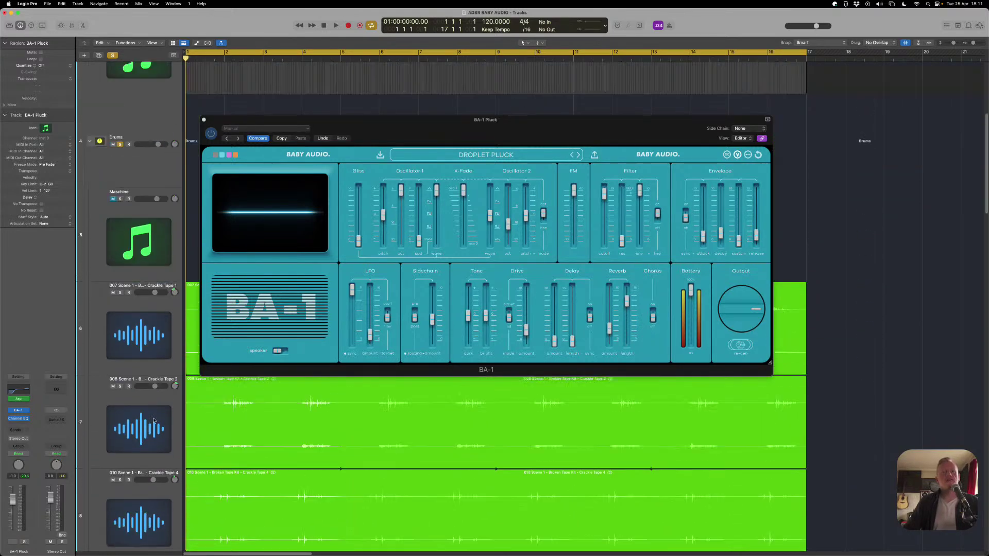
{"action": "scroll", "coordinate": [154, 421], "scroll_direction": "down", "scroll_amount": 7}
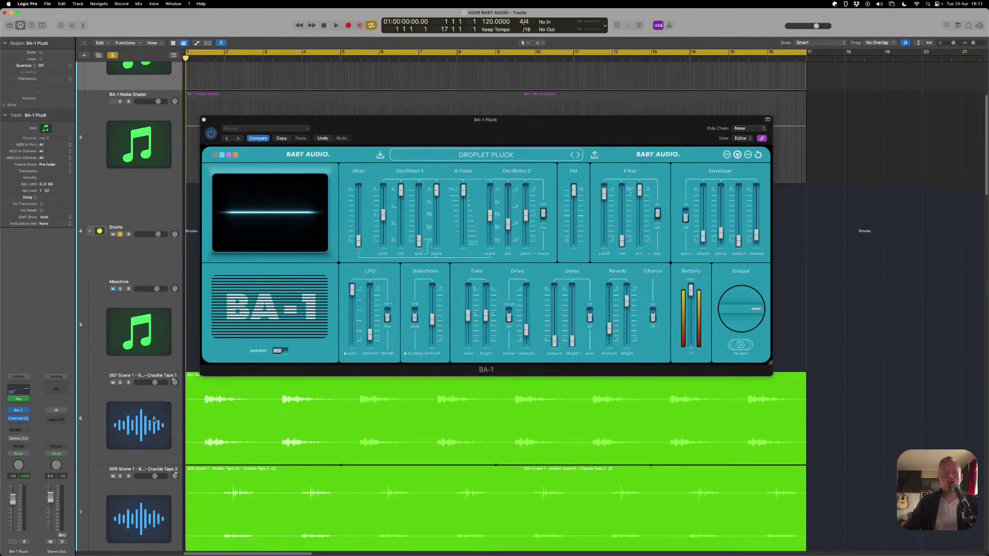
{"action": "scroll", "coordinate": [153, 421], "scroll_direction": "down", "scroll_amount": 3}
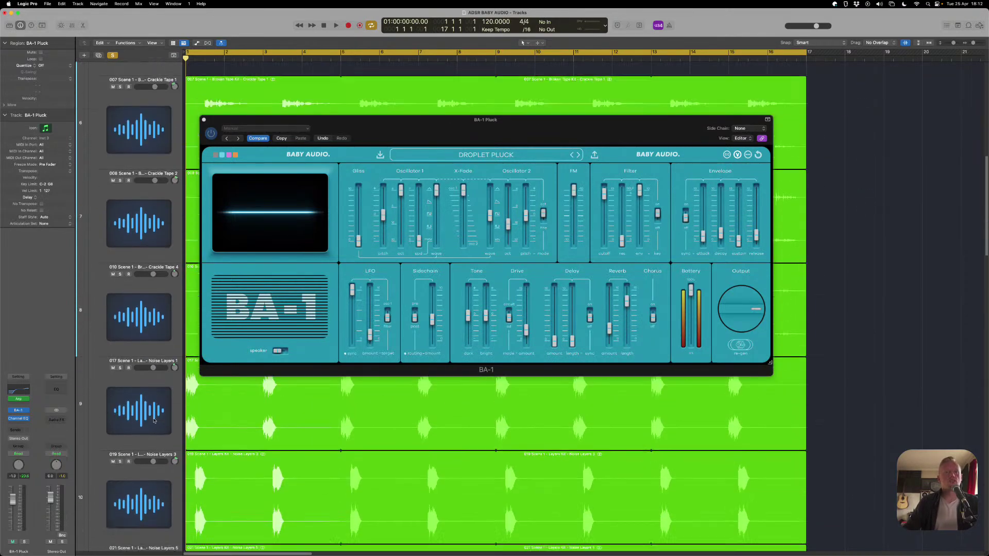
{"action": "scroll", "coordinate": [153, 421], "scroll_direction": "up", "scroll_amount": 12}
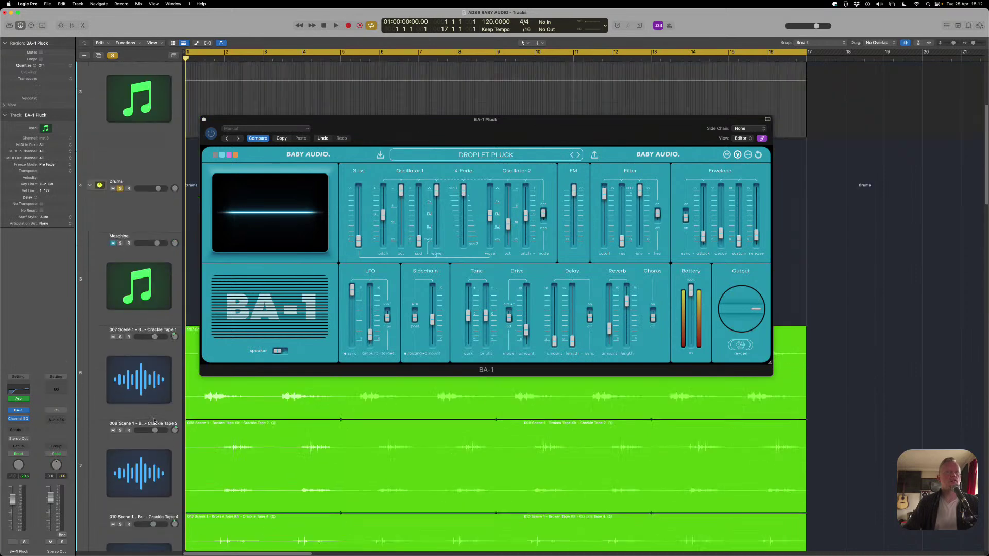
{"action": "scroll", "coordinate": [154, 421], "scroll_direction": "down", "scroll_amount": 2}
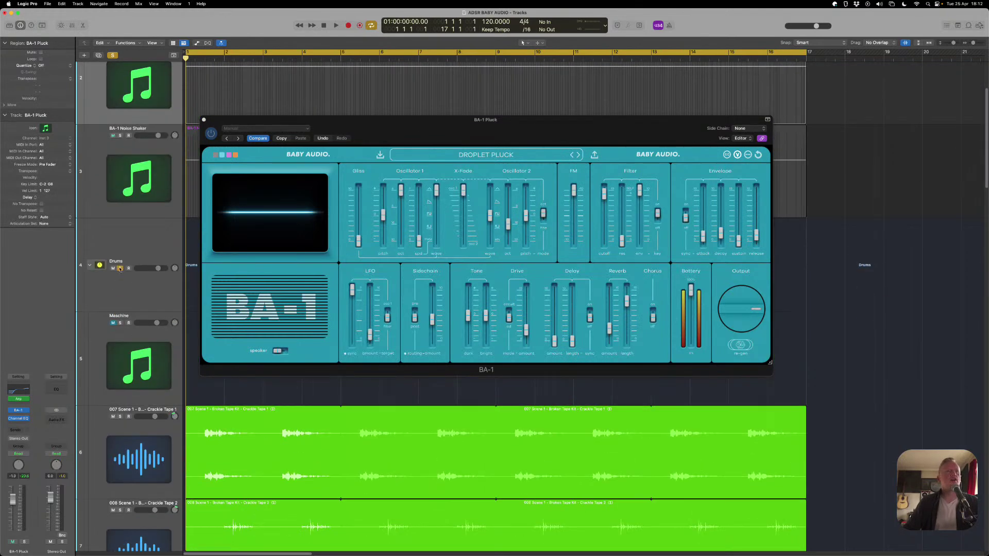
{"action": "left_click", "coordinate": [90, 266]}
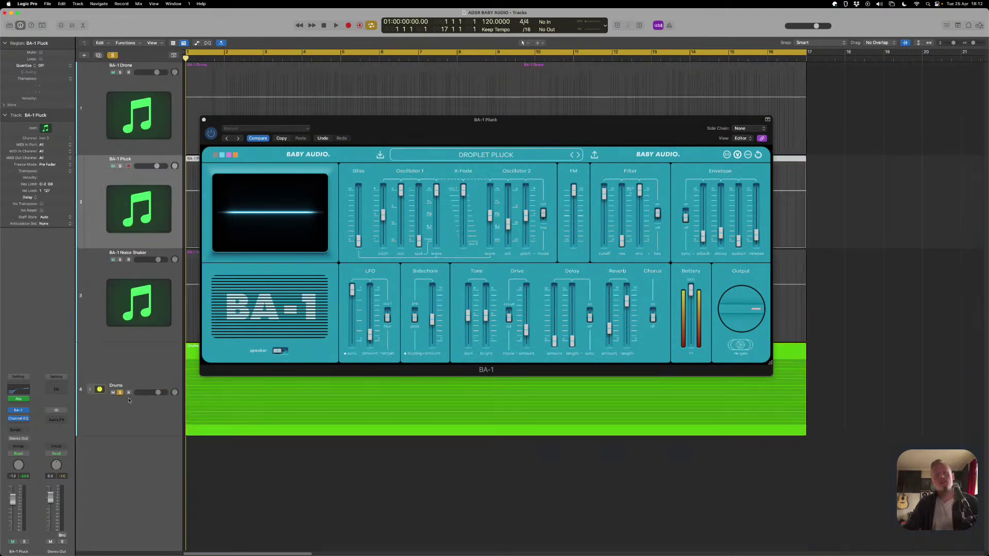
Play the soloed Drums track from the start, stop playback and turn off the Drums solo
{"action": "left_click", "coordinate": [120, 392]}
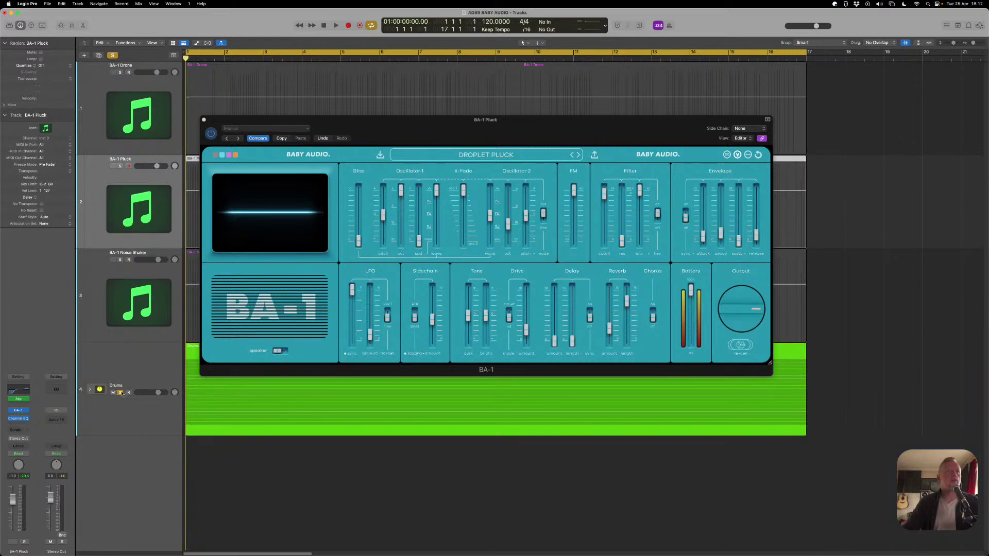
{"action": "left_click", "coordinate": [120, 393]}
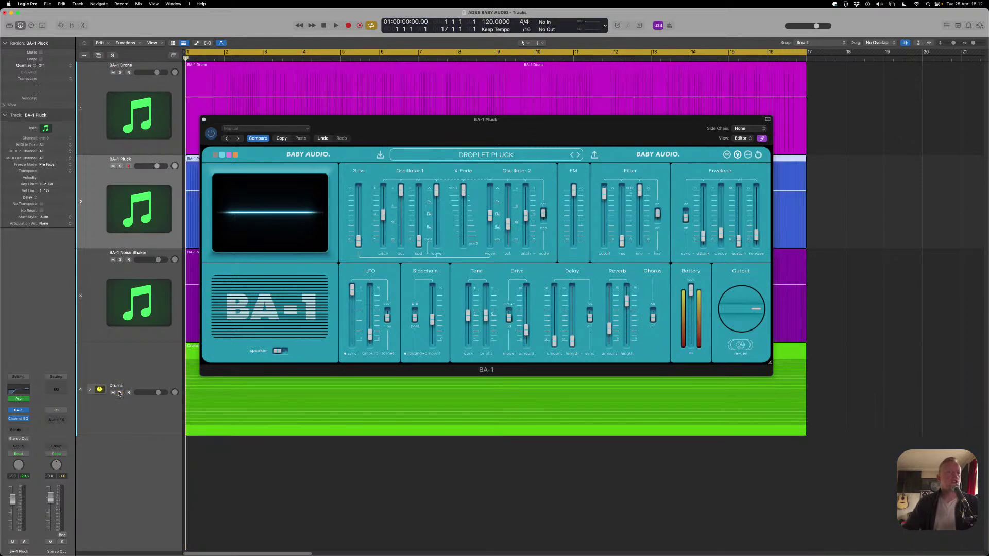
{"action": "left_click", "coordinate": [120, 393]}
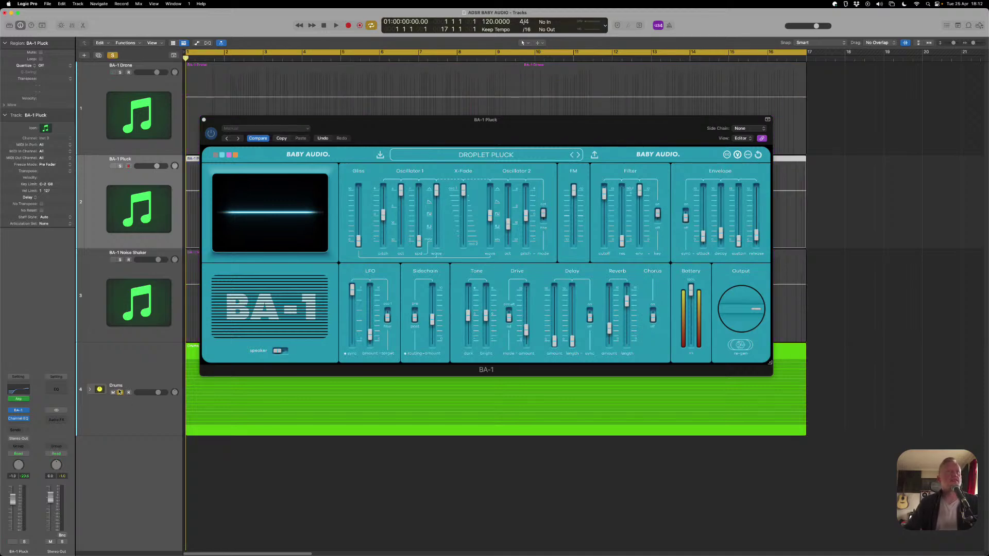
{"action": "key", "text": "space"}
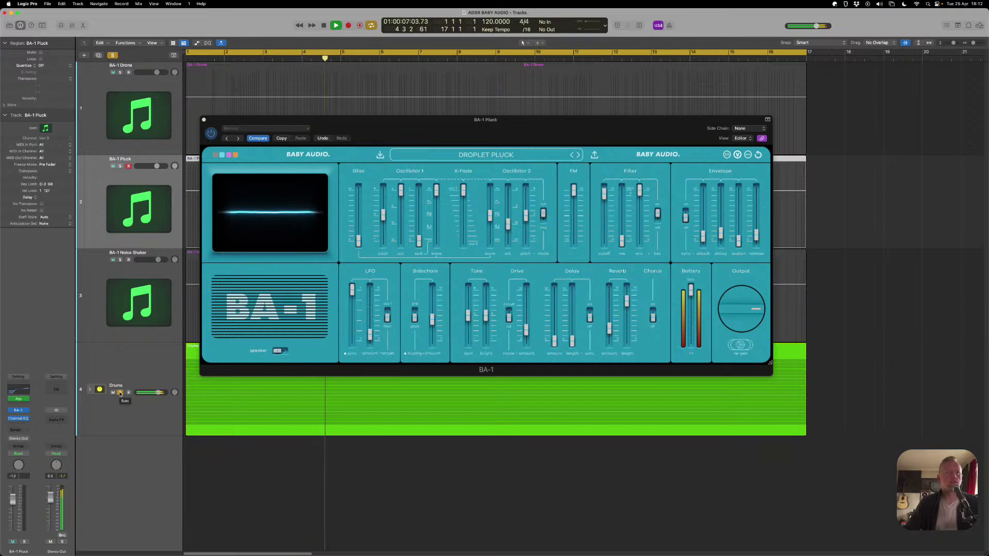
{"action": "key", "text": "space"}
{"action": "left_click", "coordinate": [120, 392]}
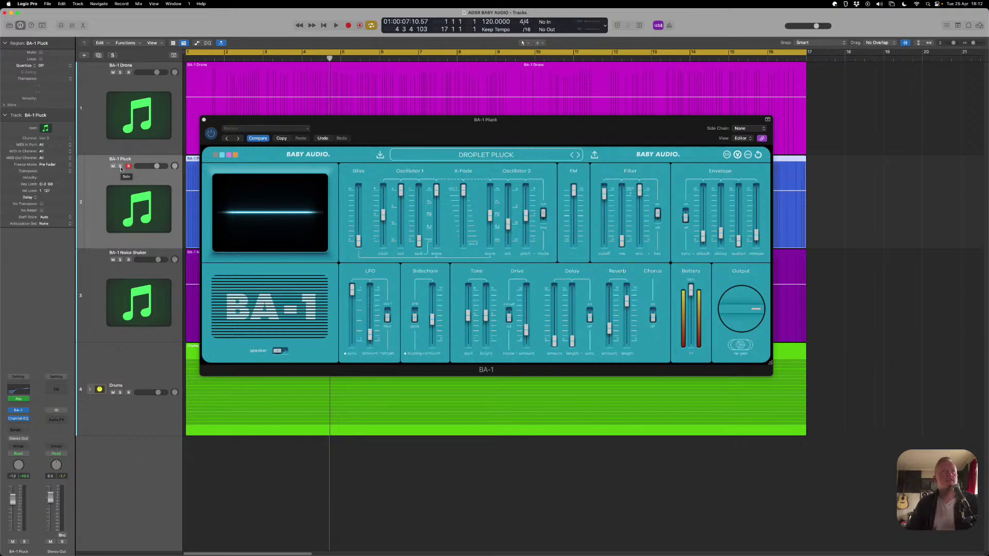
Solo the BA-1 Pluck track and play it from the start of the project
{"action": "left_click", "coordinate": [132, 225]}
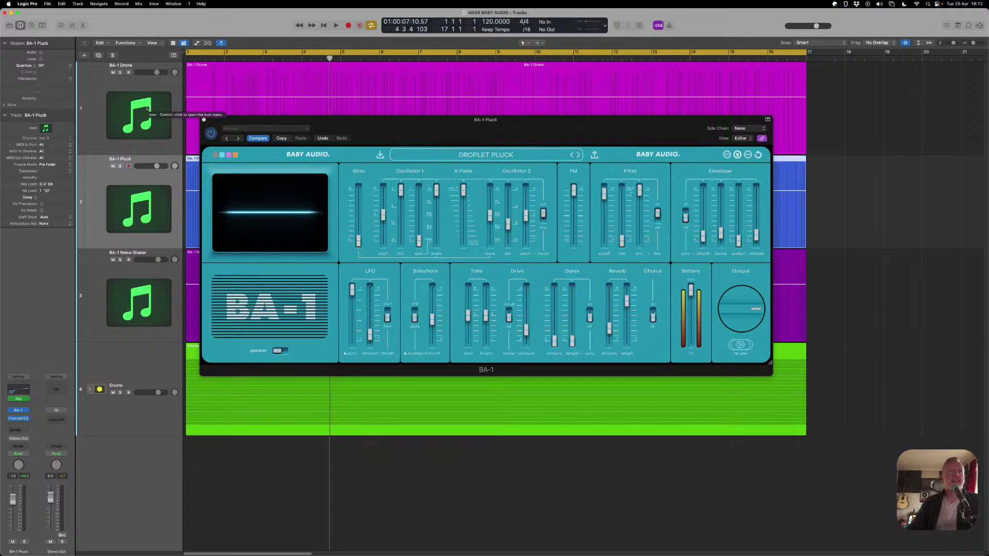
{"action": "left_click", "coordinate": [120, 166]}
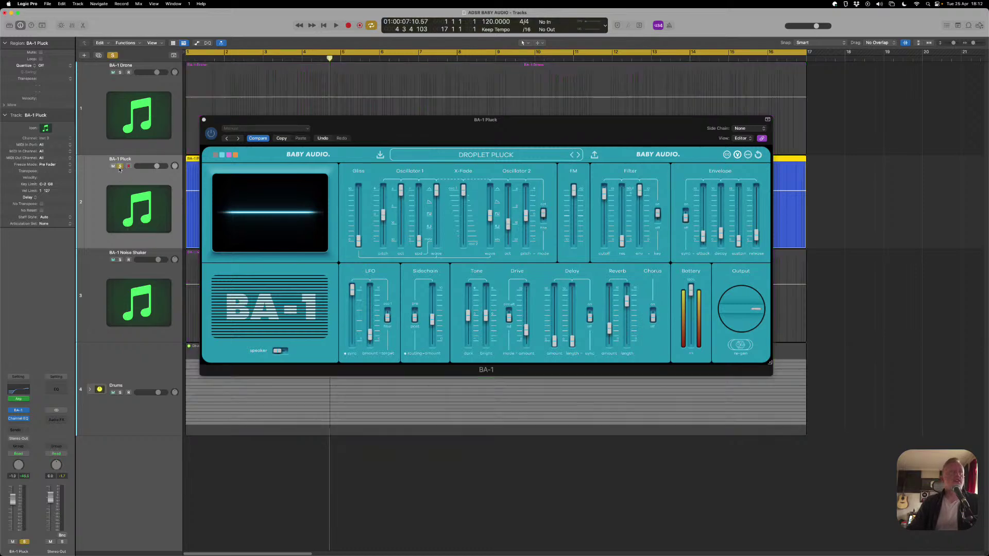
{"action": "left_click", "coordinate": [410, 136]}
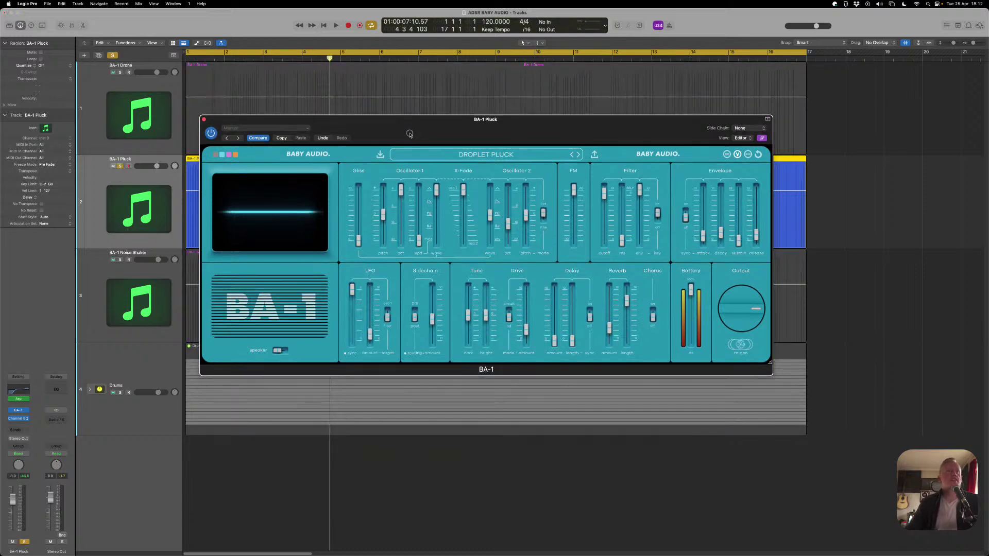
{"action": "key", "text": "Return"}
{"action": "key", "text": "space"}
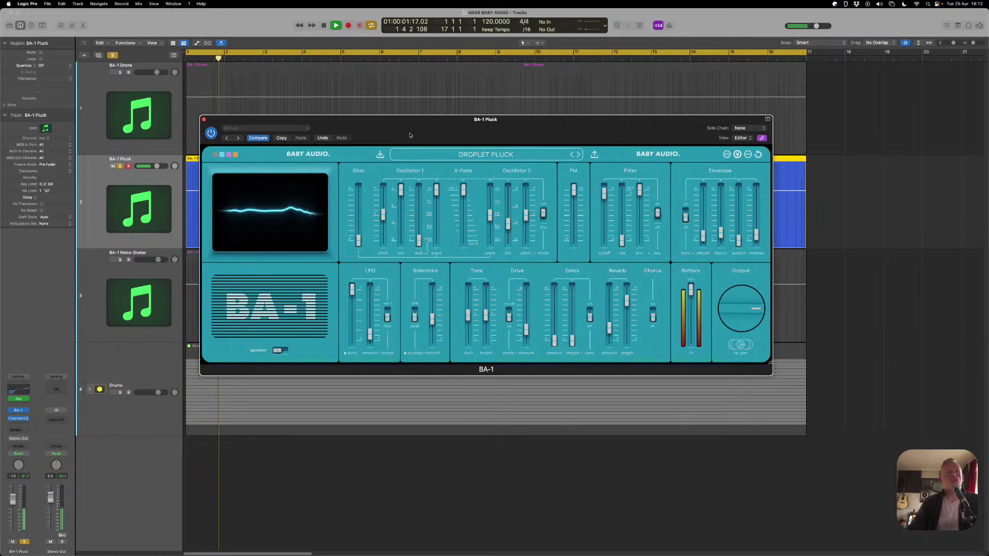
Examine the Arpeggiator settings on the BA-1 Pluck track, stop playback and close the Arpeggiator
{"action": "left_click", "coordinate": [18, 399]}
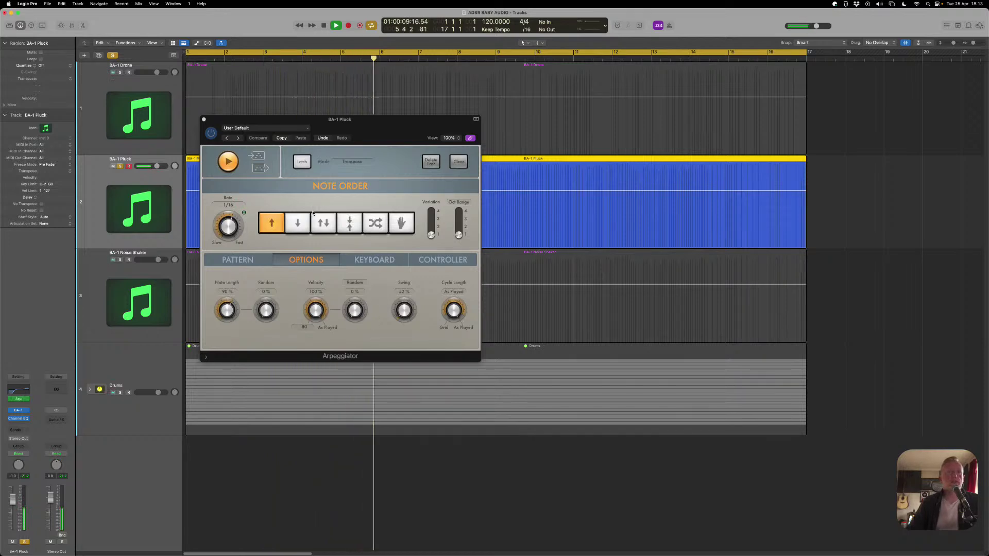
{"action": "key", "text": "space"}
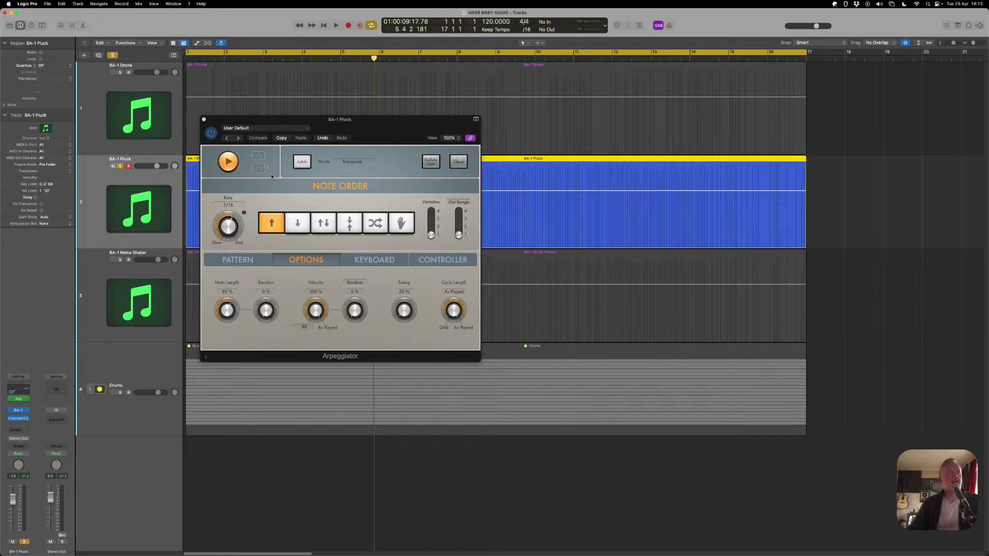
{"action": "left_click", "coordinate": [204, 119]}
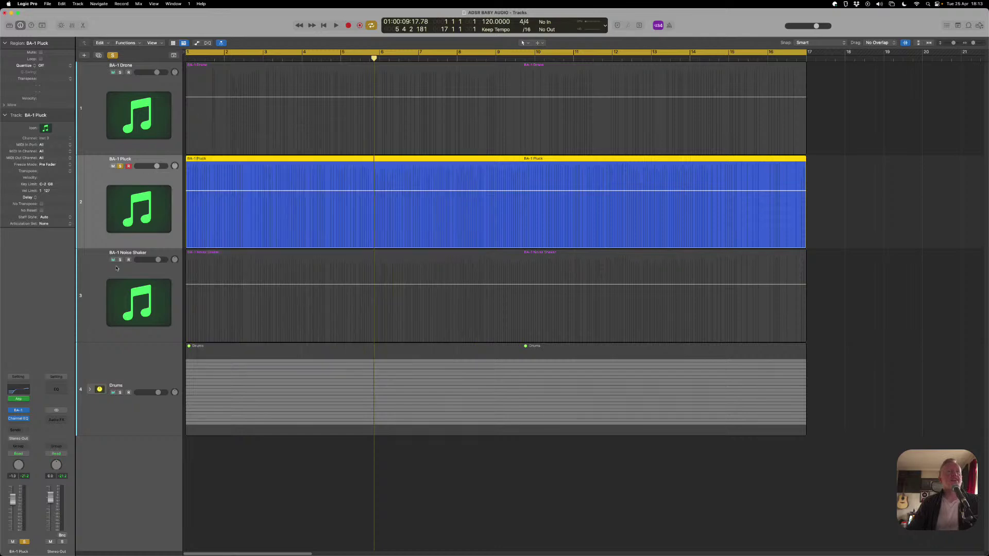
Reopen the BA-1 synth on the Pluck track, reposition its window and audition the sound from the project start
{"action": "left_click", "coordinate": [19, 410]}
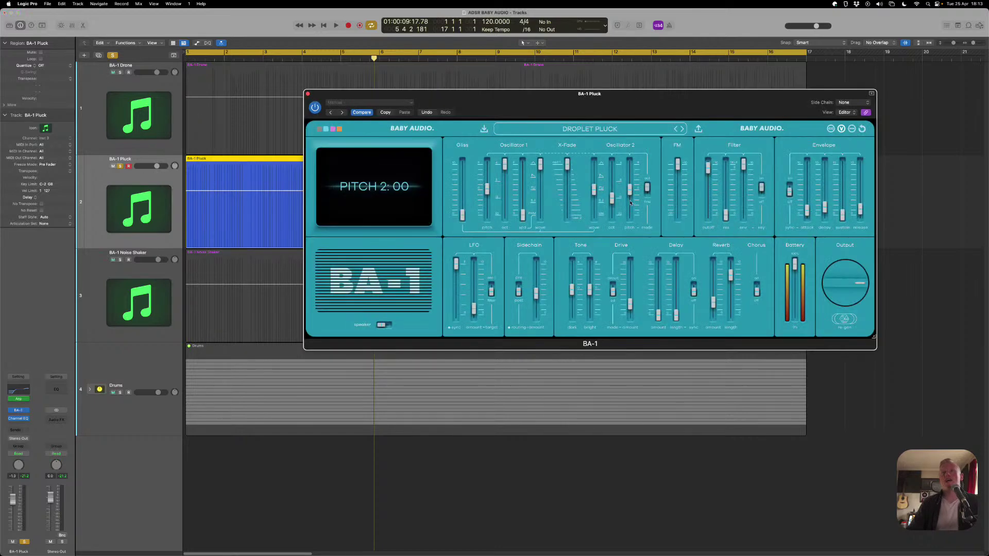
{"action": "left_click_drag", "start_coordinate": [787, 103], "coordinate": [676, 118]}
{"action": "key", "text": "Return"}
{"action": "key", "text": "space"}
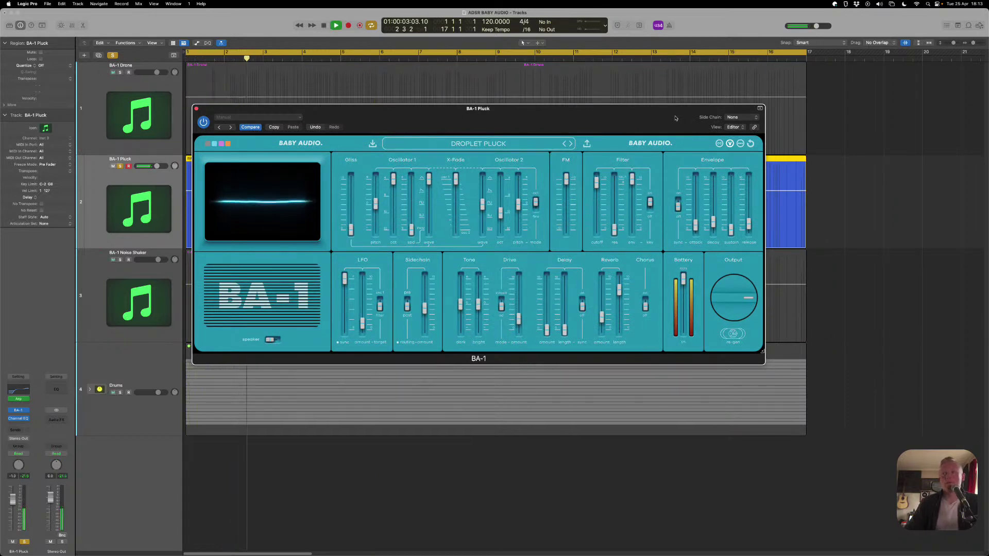
{"action": "key", "text": "space"}
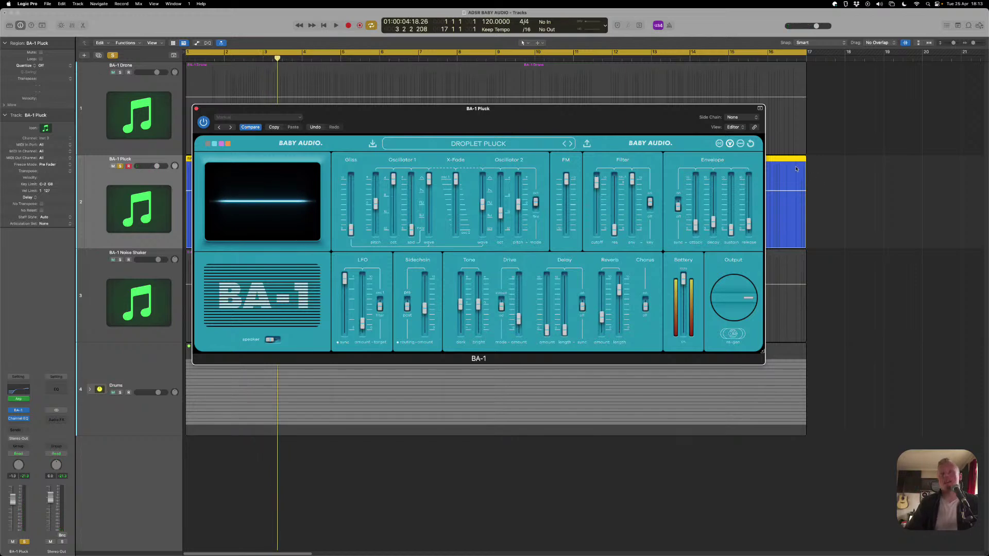
Examine the BA-1 Pluck region's notes in the Piano Roll and close the editor and loop browser
{"action": "key", "text": "o"}
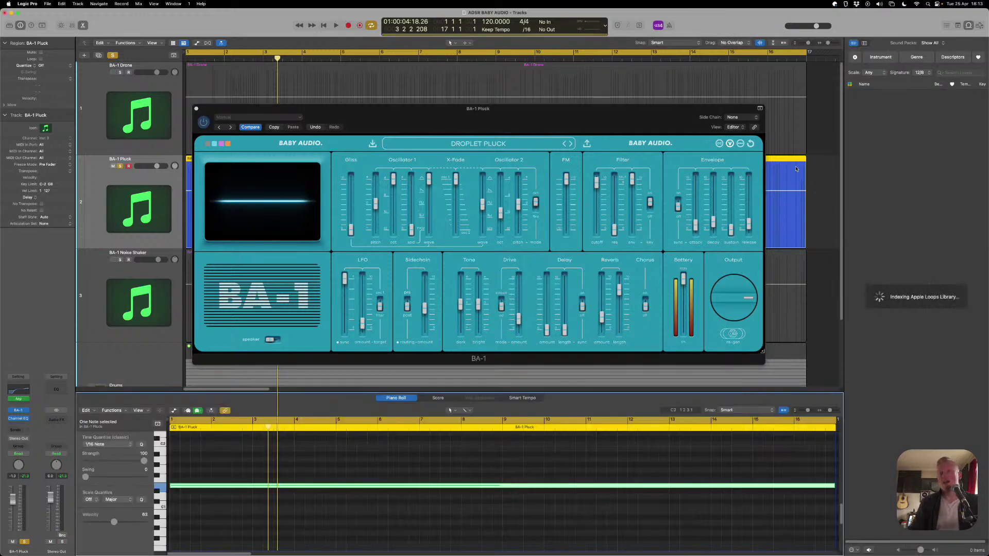
{"action": "key", "text": "e"}
{"action": "key", "text": "o"}
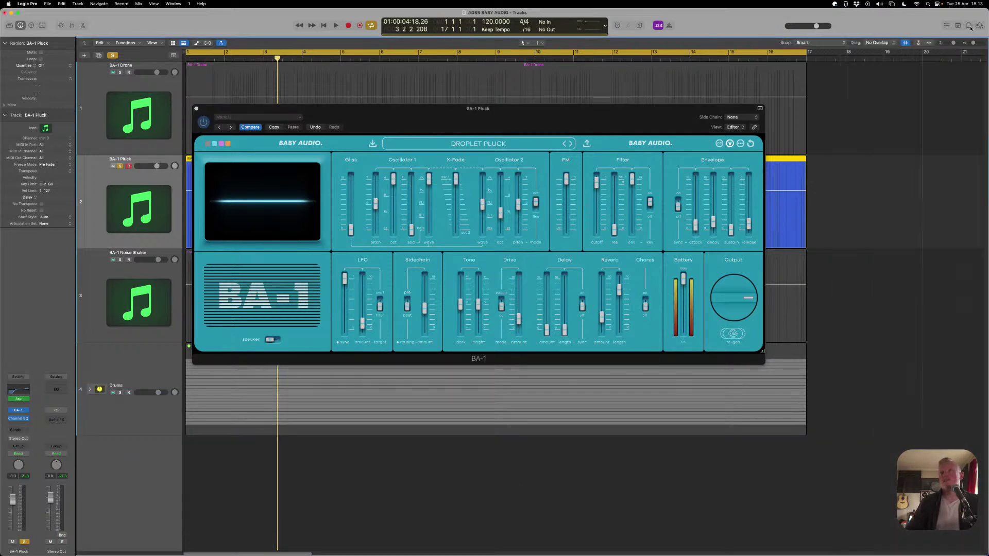
{"action": "key", "text": "e"}
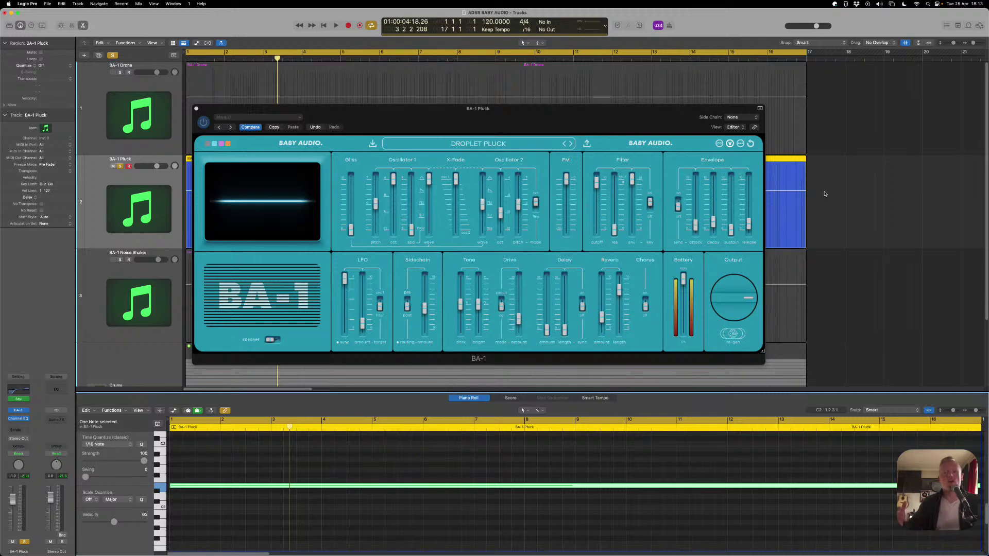
{"action": "key", "text": "e"}
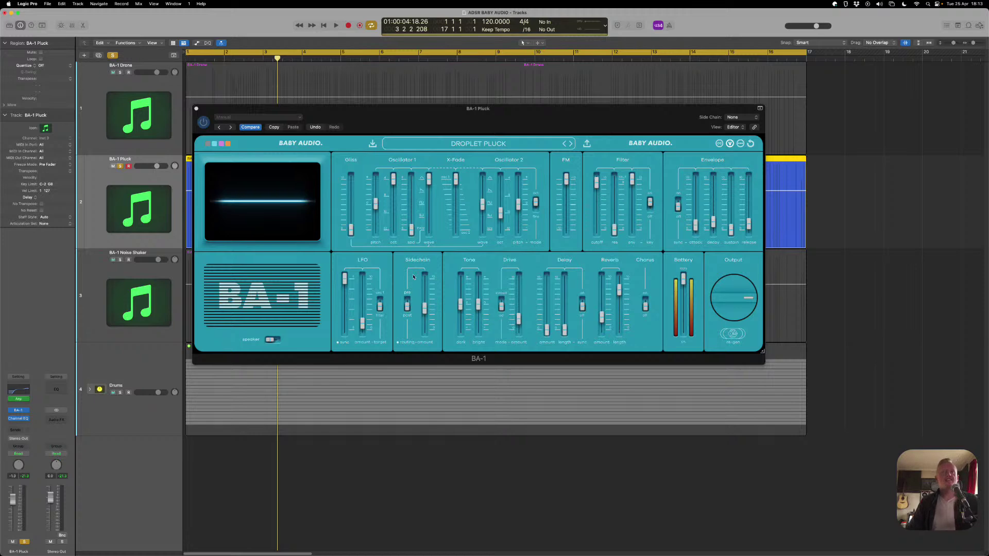
Test the Pluck synth's Sidechain amount during playback by lowering the slider and raising it again
{"action": "mouse_move", "coordinate": [421, 311]}
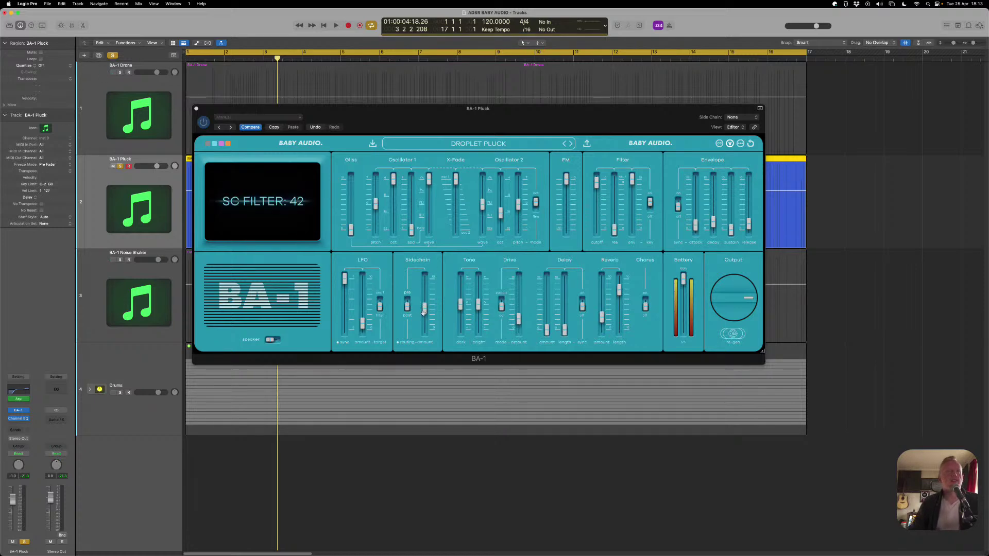
{"action": "key", "text": "space"}
{"action": "left_click_drag", "start_coordinate": [423, 313], "coordinate": [428, 341]}
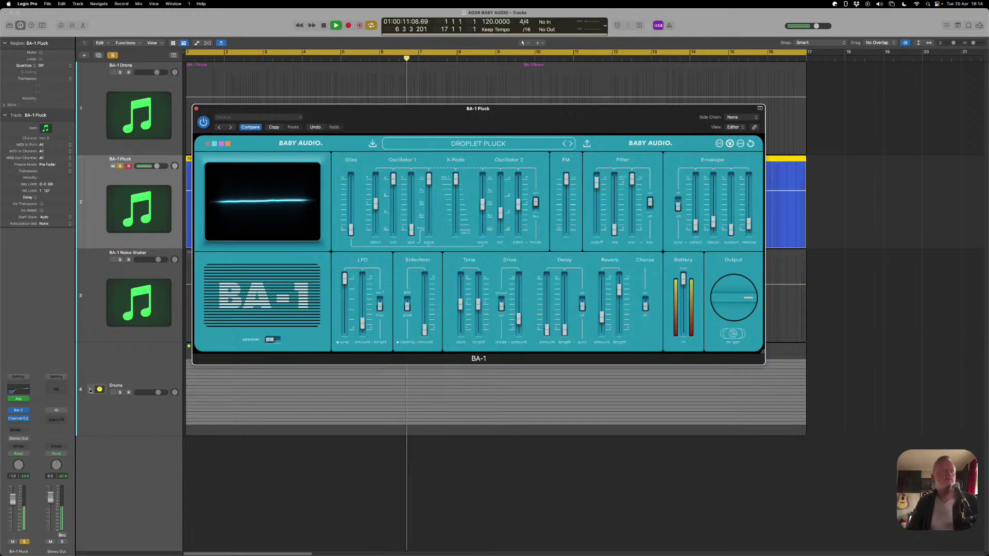
{"action": "left_click_drag", "start_coordinate": [425, 329], "coordinate": [424, 308]}
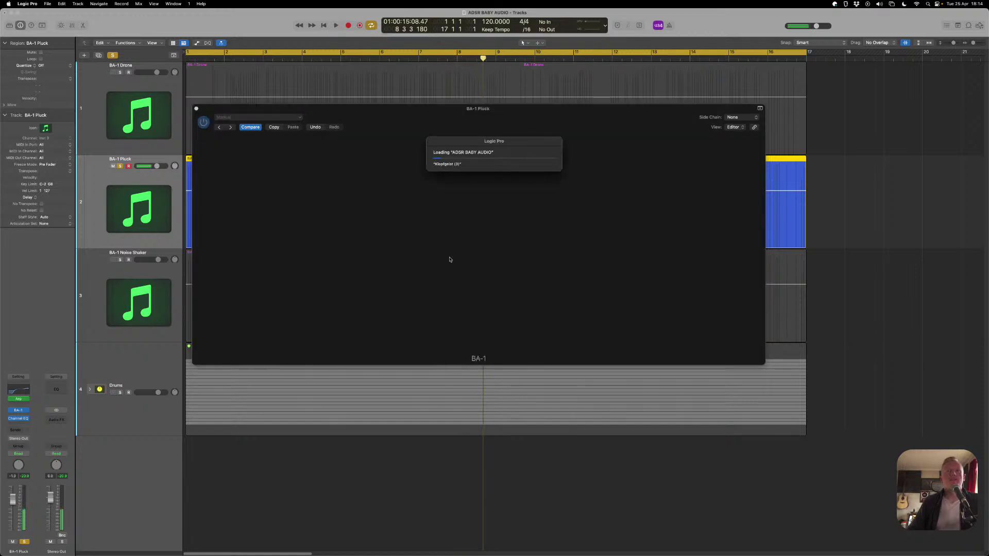
Open the BA-1 synth on the soloed Pluck track again, start playback and center its window over the tracks
{"action": "left_click", "coordinate": [21, 414]}
{"action": "key", "text": "space"}
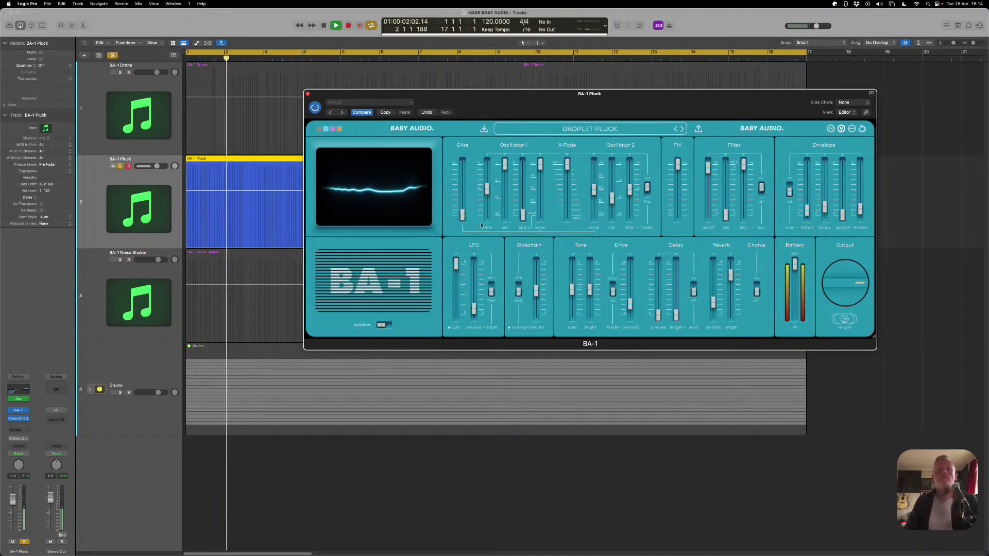
{"action": "left_click_drag", "start_coordinate": [515, 93], "coordinate": [414, 137]}
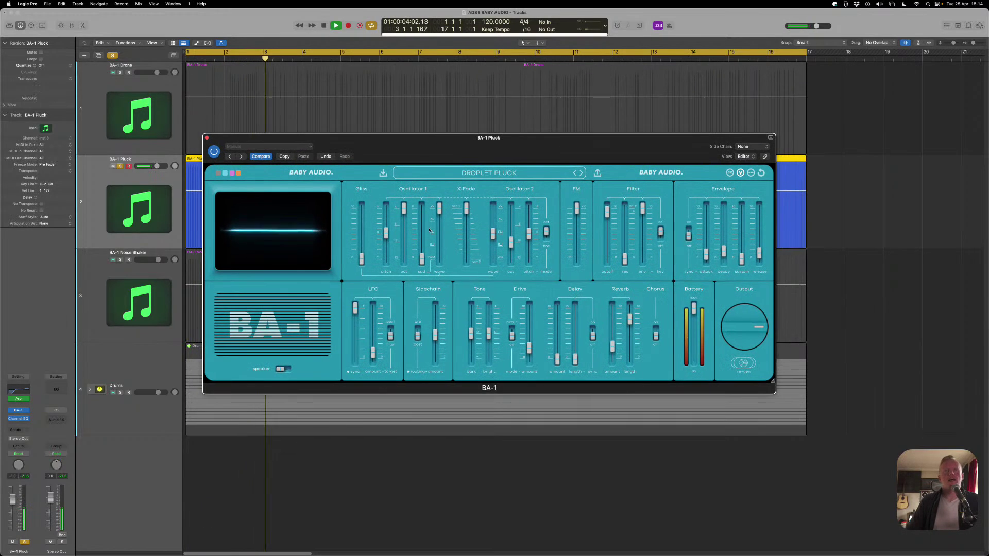
Raise the Sidechain amount slider of the Pluck synth above its middle position
{"action": "mouse_move", "coordinate": [434, 338]}
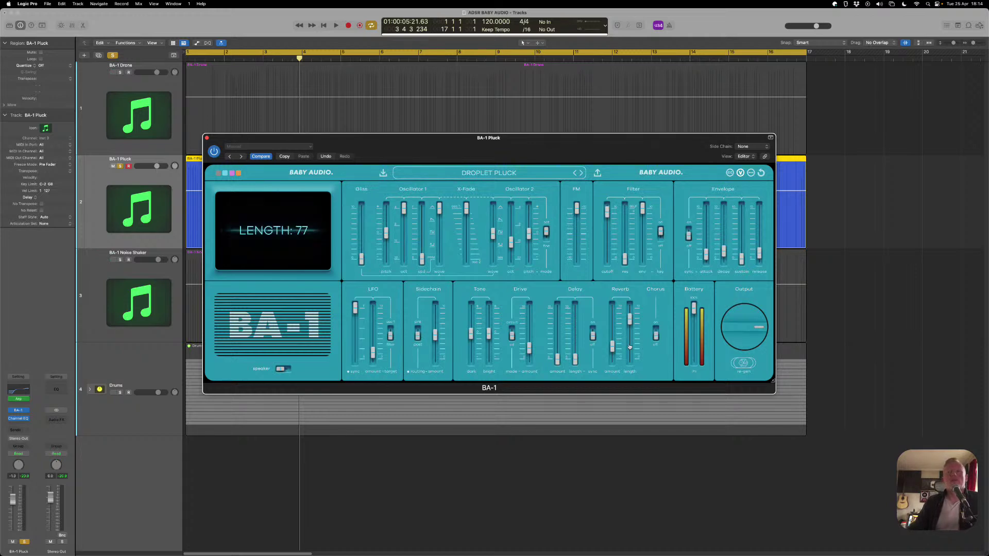
{"action": "mouse_move", "coordinate": [365, 336]}
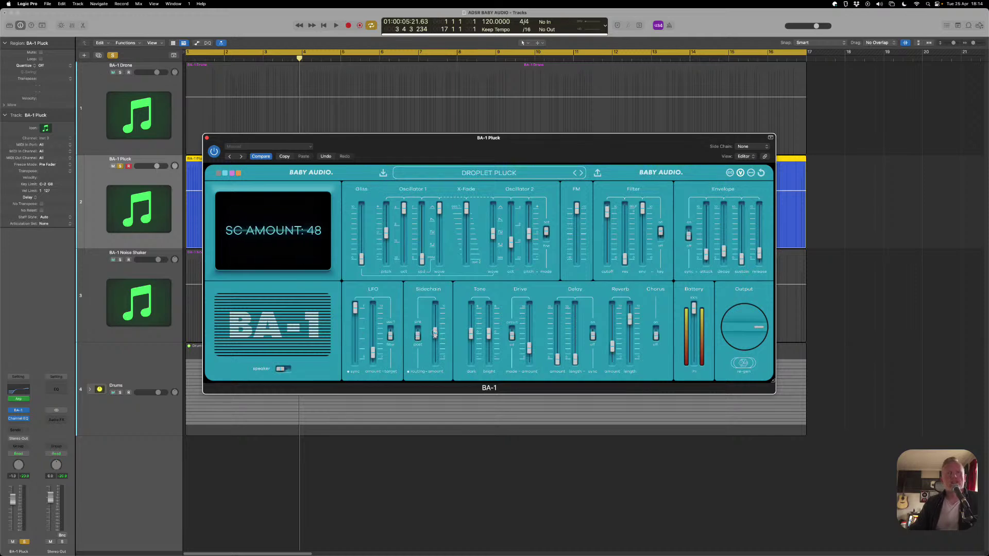
{"action": "left_click_drag", "start_coordinate": [435, 335], "coordinate": [436, 321]}
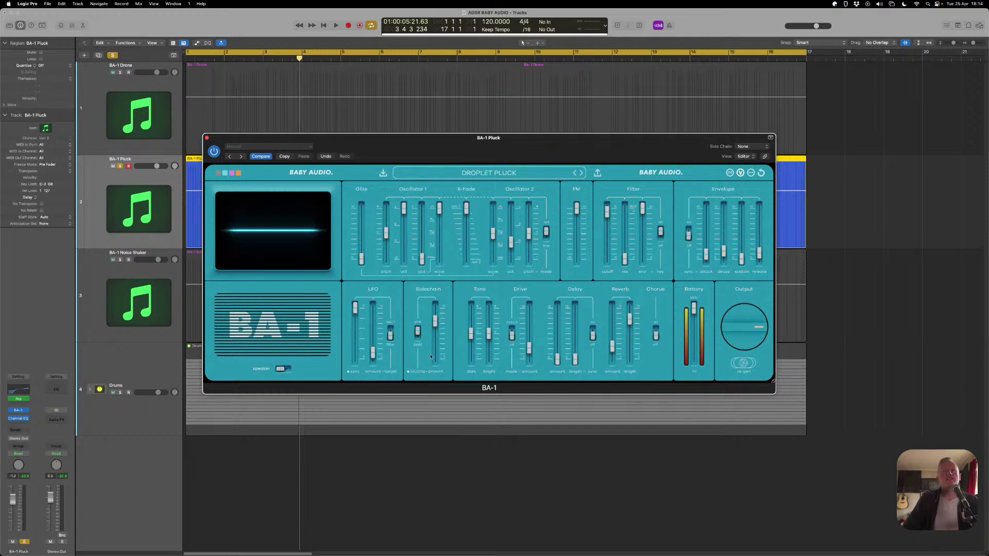
Audition the Pluck track while nudging up the synth's Reverb amount, and stop playback
{"action": "key", "text": "space"}
{"action": "left_click_drag", "start_coordinate": [613, 348], "coordinate": [614, 344]}
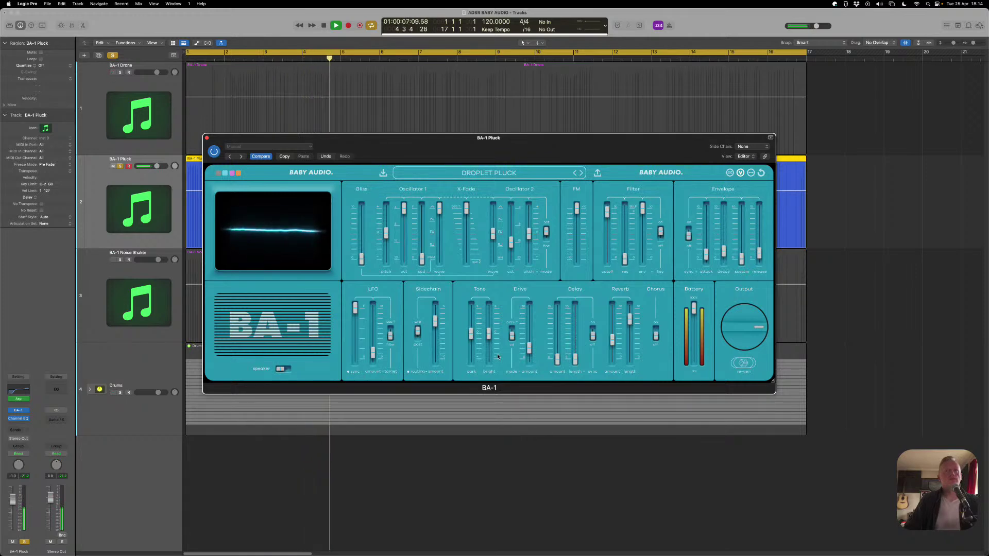
{"action": "mouse_move", "coordinate": [473, 361]}
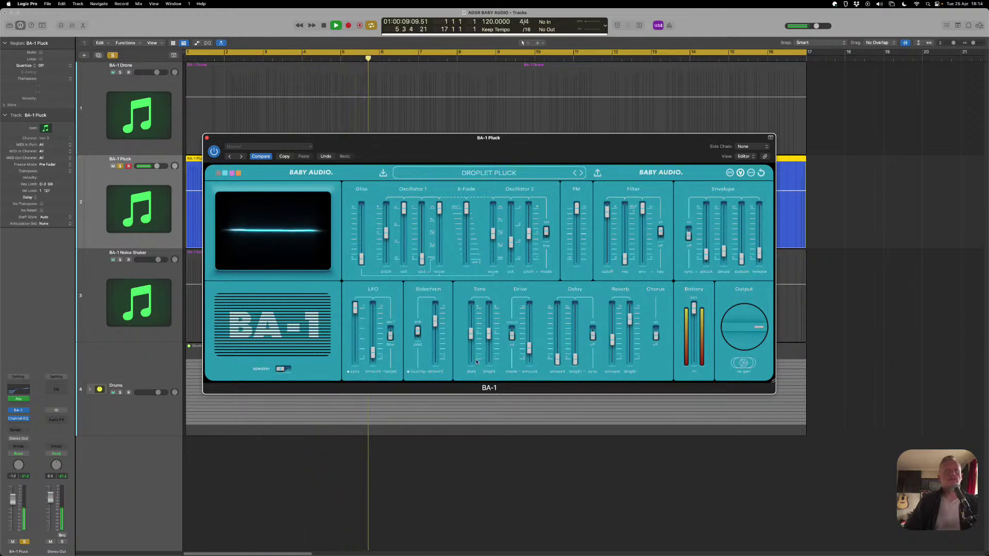
{"action": "key", "text": "space"}
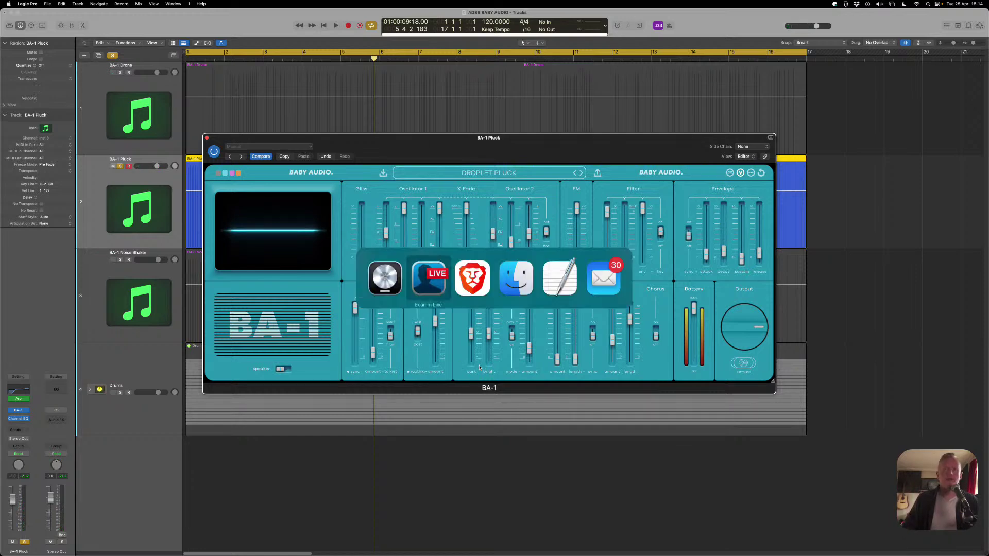
Quit the Mail app and switch to Ecamm Live
{"action": "key", "text": "super+Tab"}
{"action": "key", "text": "super+Tab"}
{"action": "key", "text": "super+Tab"}
{"action": "key", "text": "super+Tab"}
{"action": "key", "text": "super+Tab"}
{"action": "key", "text": "super+q"}
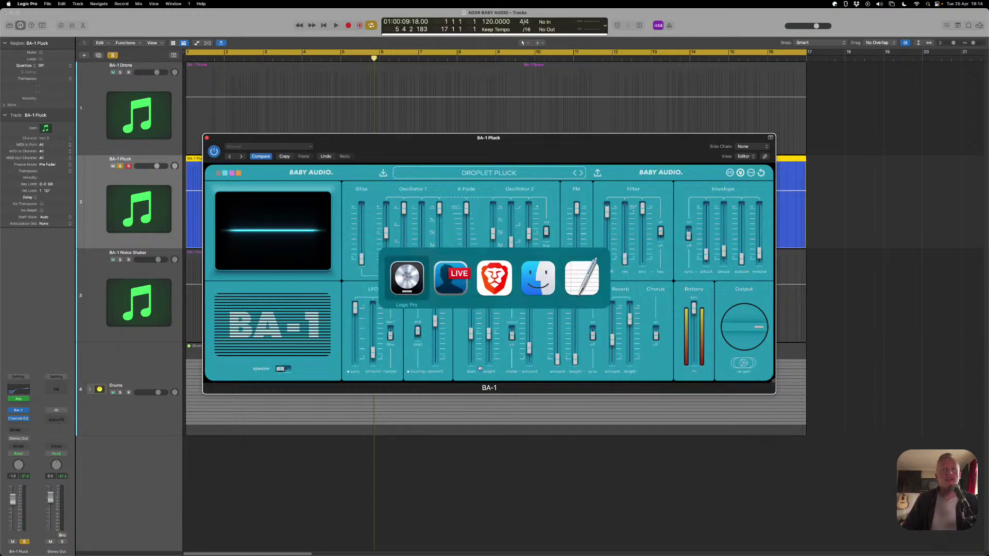
{"action": "key", "text": "super+Tab"}
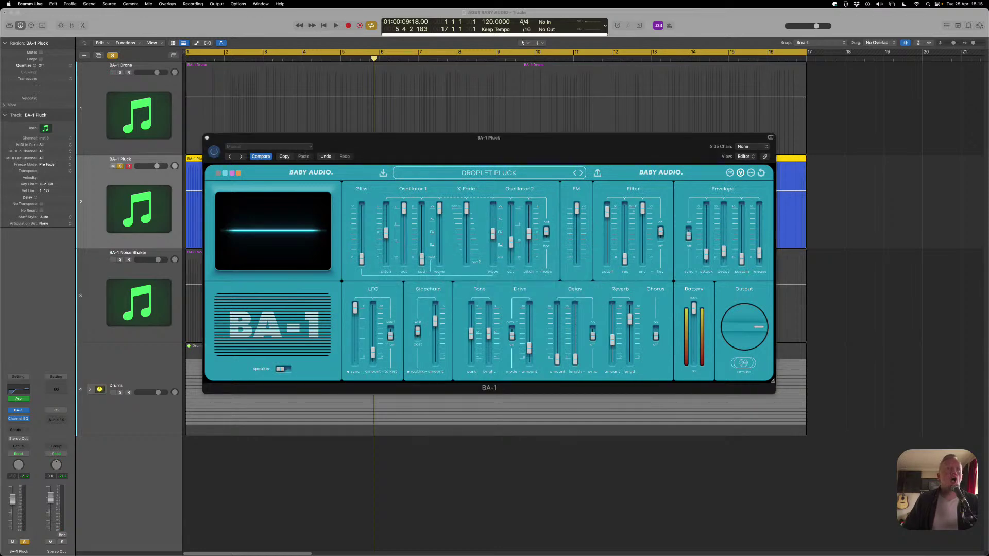
Return to the BA-1 window in Logic Pro, set the Sidechain routing to Post and lower the Sidechain amount to near its middle
{"action": "left_click", "coordinate": [461, 350]}
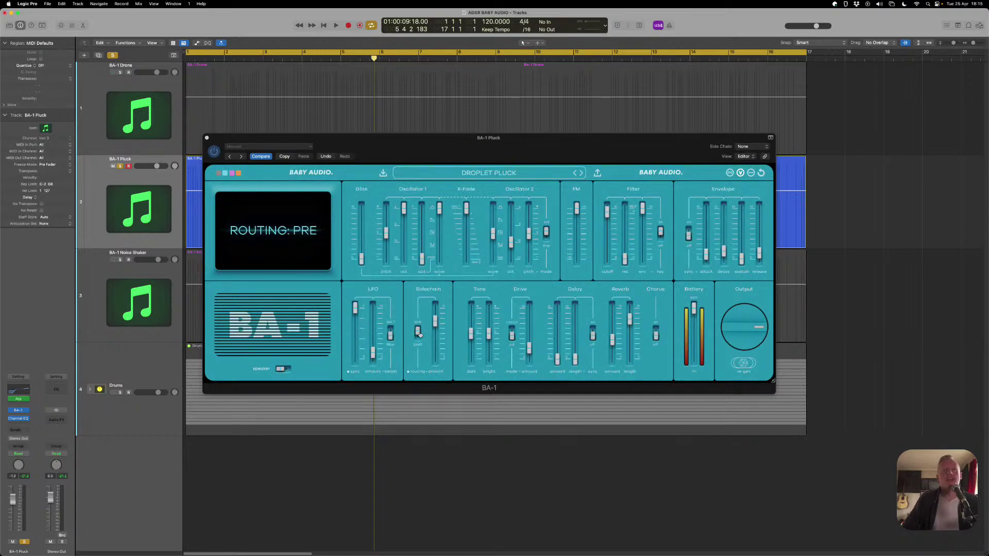
{"action": "left_click", "coordinate": [436, 322]}
{"action": "left_click_drag", "start_coordinate": [436, 322], "coordinate": [436, 331]}
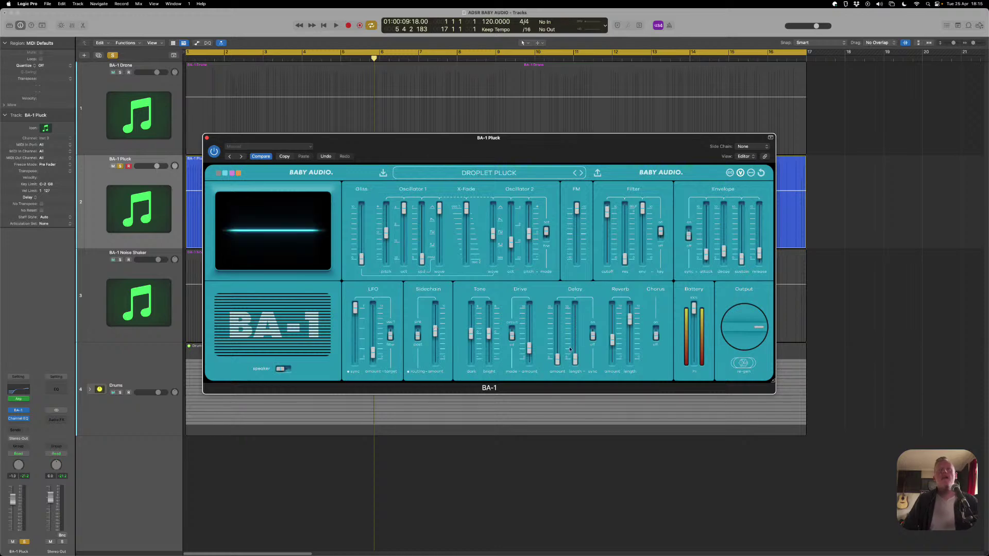
Lower the Reverb amount close to its minimum and set the Sidechain amount to 52
{"action": "left_click_drag", "start_coordinate": [613, 339], "coordinate": [614, 358]}
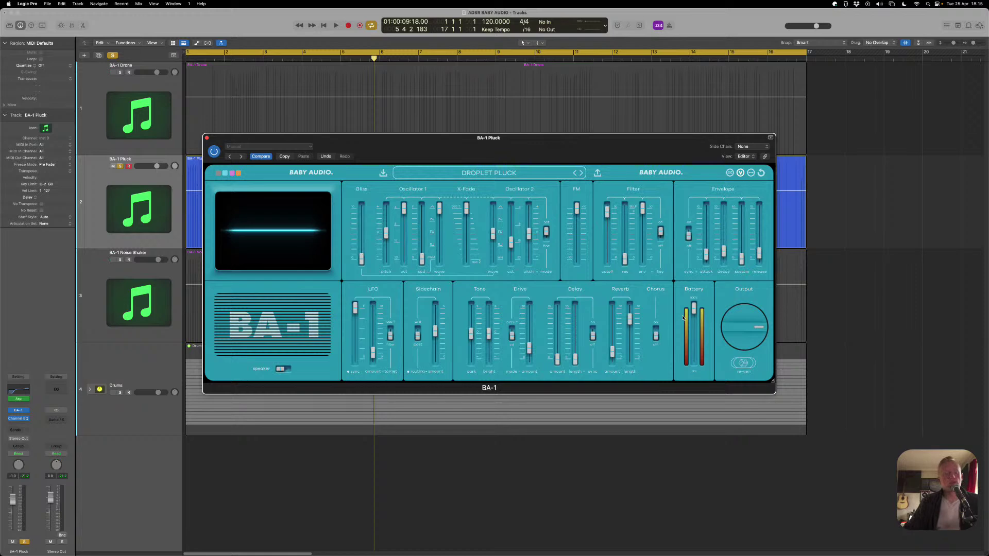
{"action": "mouse_move", "coordinate": [693, 314]}
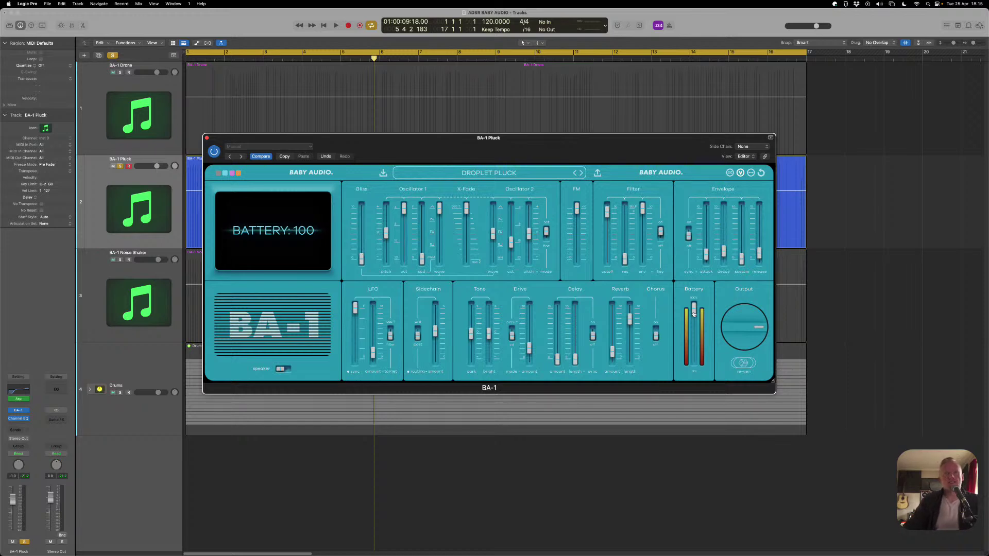
{"action": "mouse_move", "coordinate": [437, 330]}
{"action": "left_mouse_down"}
{"action": "mouse_move", "coordinate": [436, 317]}
{"action": "mouse_move", "coordinate": [435, 335]}
{"action": "left_mouse_up"}
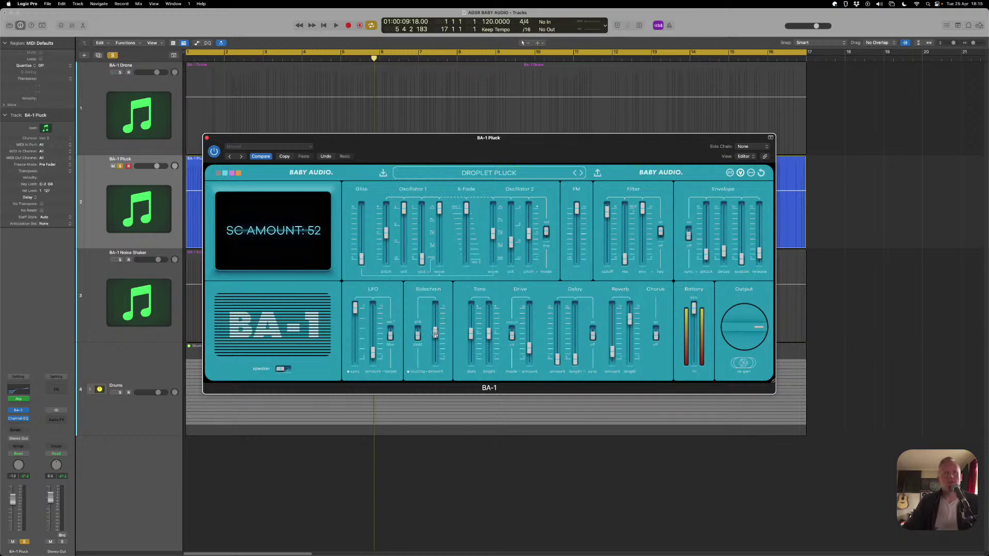
Play the project from the start, lower Battery to 86 and raise the Pluck track's volume slightly
{"action": "left_click", "coordinate": [694, 308]}
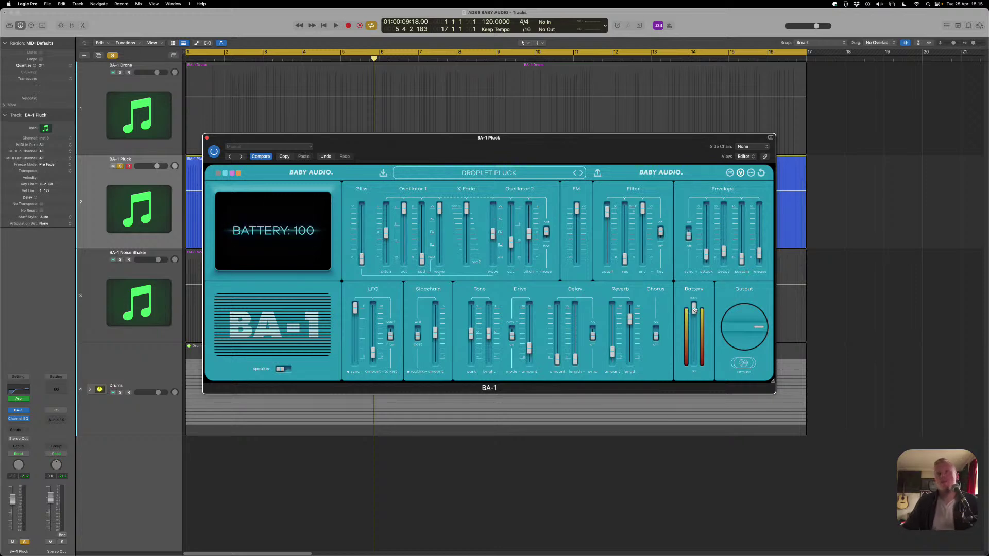
{"action": "key", "text": "Return"}
{"action": "key", "text": "space"}
{"action": "left_click_drag", "start_coordinate": [694, 308], "coordinate": [694, 315]}
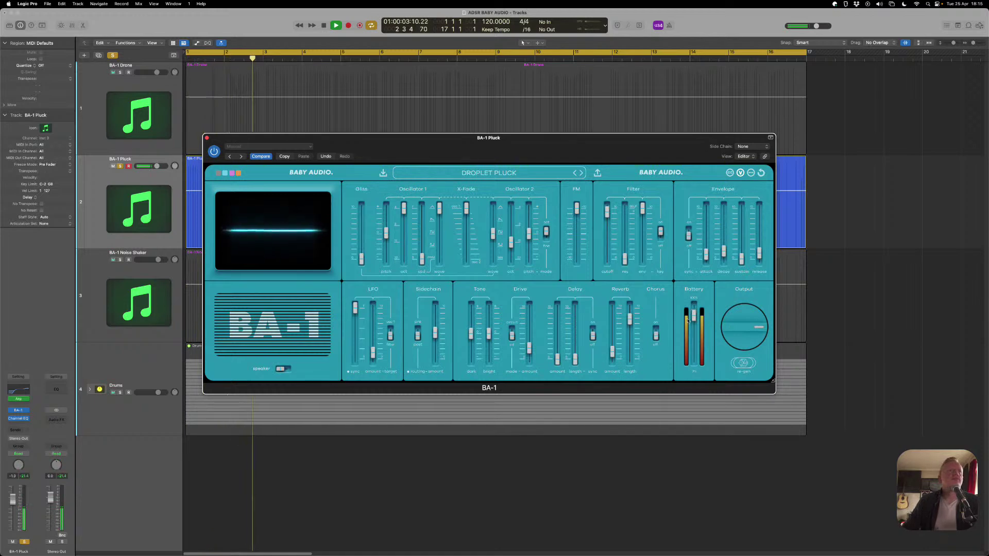
{"action": "left_click_drag", "start_coordinate": [156, 165], "coordinate": [156, 166]}
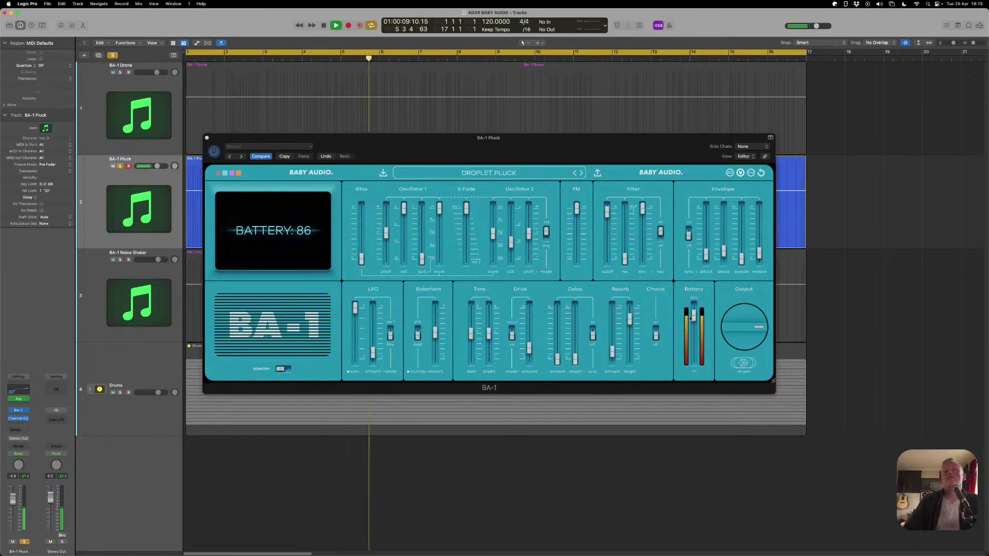
Lower Battery to 0 during playback, stop, and raise it back to full
{"action": "left_click_drag", "start_coordinate": [694, 314], "coordinate": [693, 356]}
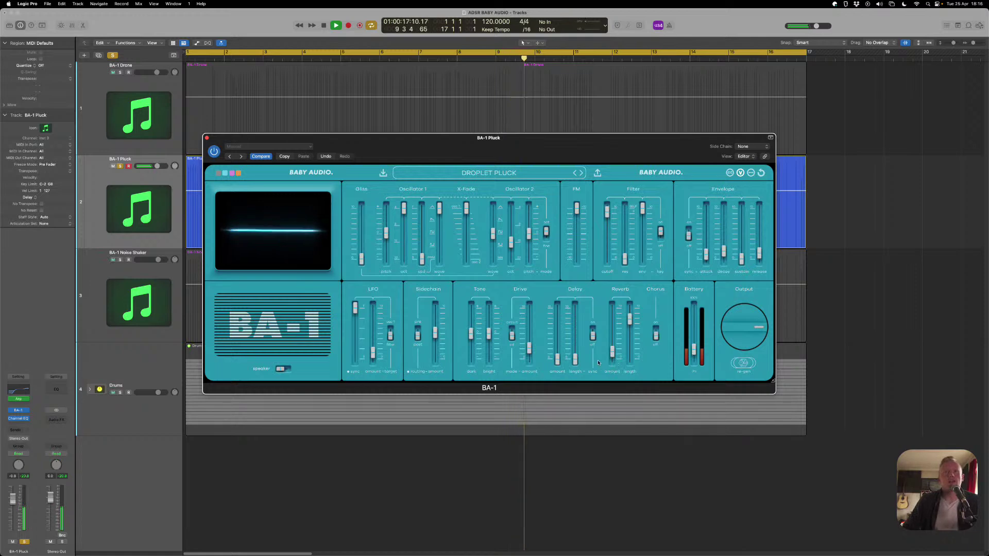
{"action": "key", "text": "super+Tab"}
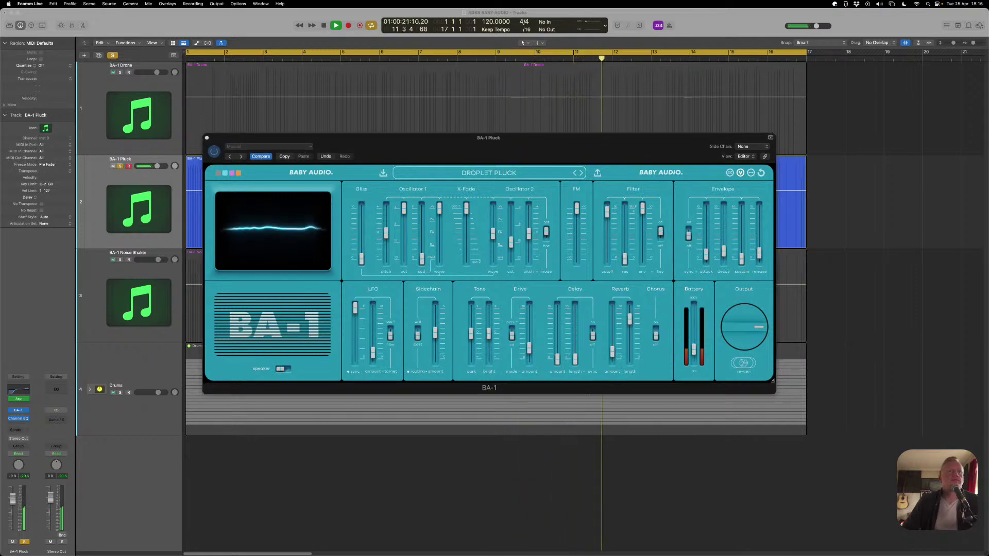
{"action": "key", "text": "super+Tab"}
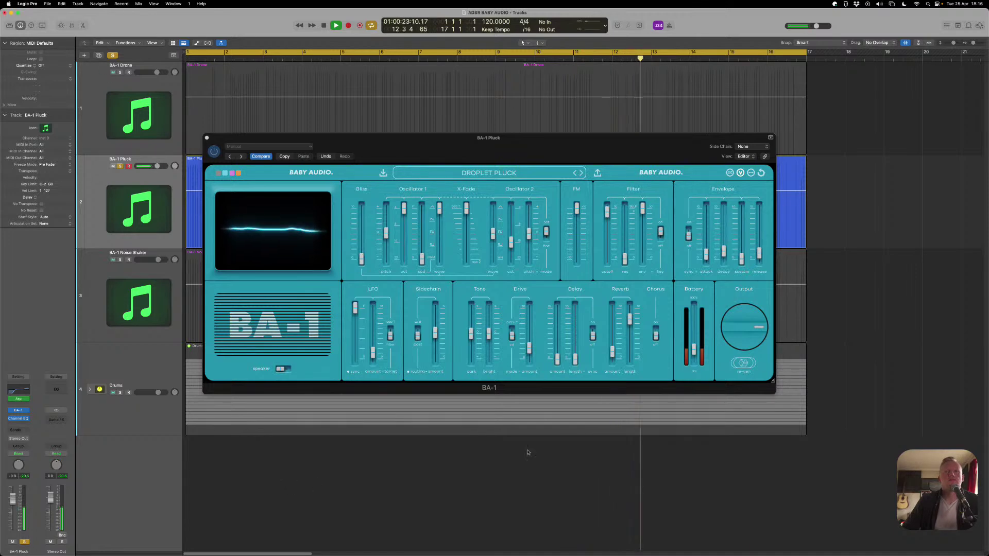
{"action": "left_click_drag", "start_coordinate": [694, 350], "coordinate": [695, 367]}
{"action": "key", "text": "space"}
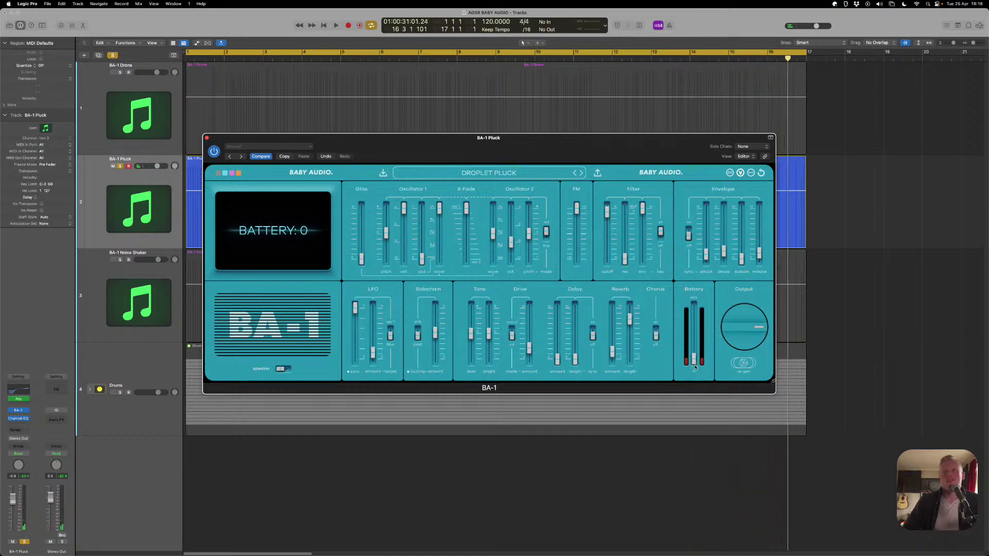
{"action": "left_click_drag", "start_coordinate": [694, 364], "coordinate": [694, 309]}
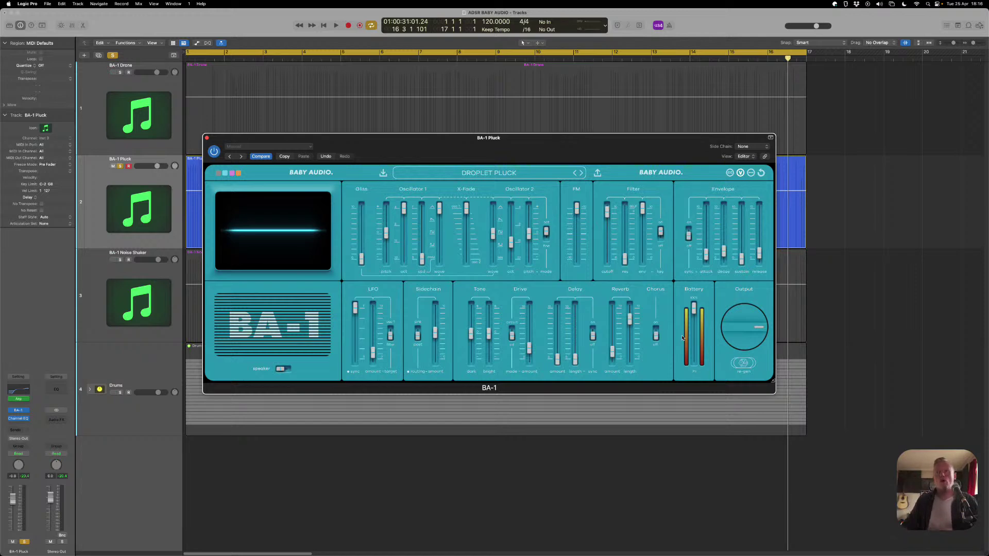
Test Battery near its minimum during playback again, restore it to full and stop
{"action": "left_click_drag", "start_coordinate": [704, 332], "coordinate": [704, 372]}
{"action": "key", "text": "space"}
{"action": "mouse_move", "coordinate": [694, 362]}
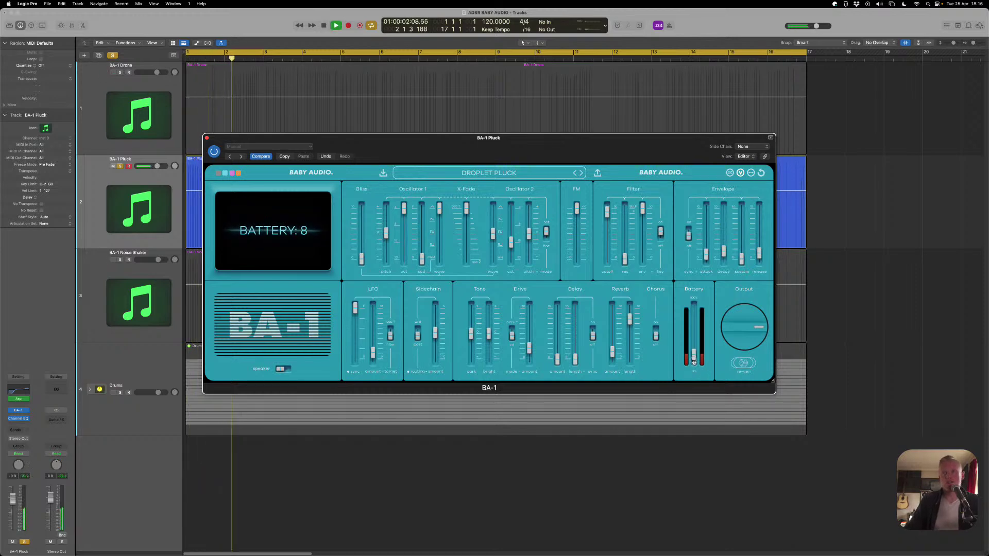
{"action": "left_click_drag", "start_coordinate": [694, 362], "coordinate": [694, 356]}
{"action": "left_click_drag", "start_coordinate": [693, 356], "coordinate": [702, 302]}
{"action": "key", "text": "space"}
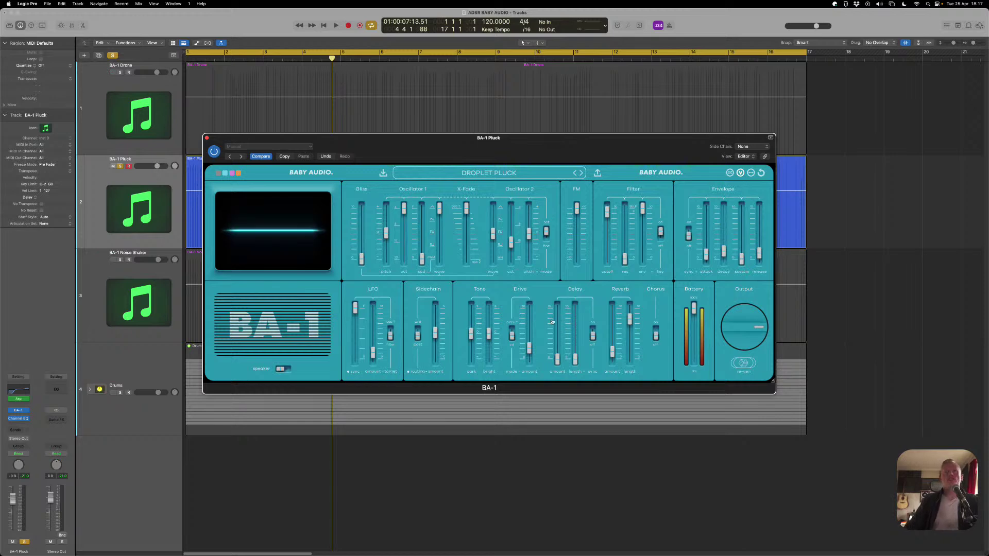
Test the Tone sliders during playback with Dark at maximum, and with Bright at minimum and at +99
{"action": "mouse_move", "coordinate": [555, 316]}
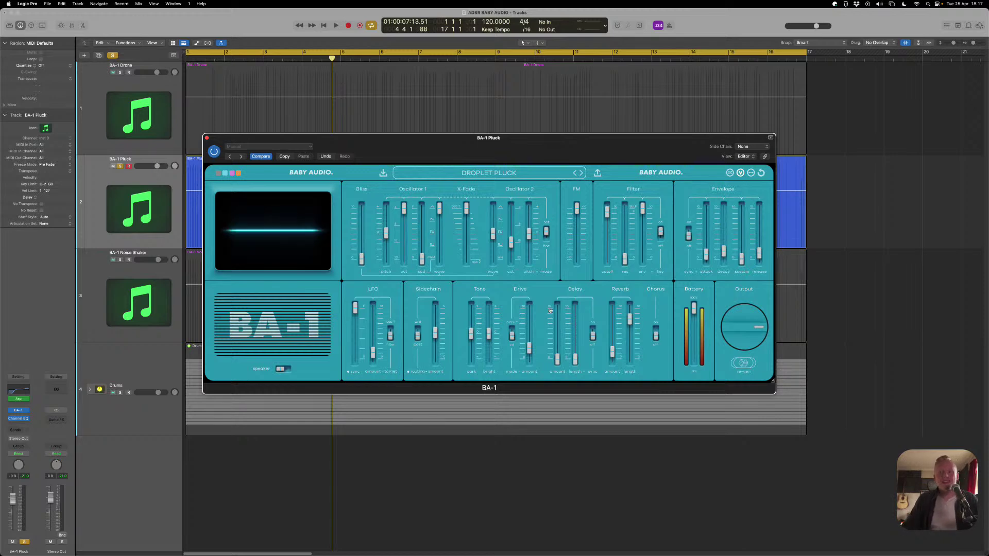
{"action": "mouse_move", "coordinate": [470, 341]}
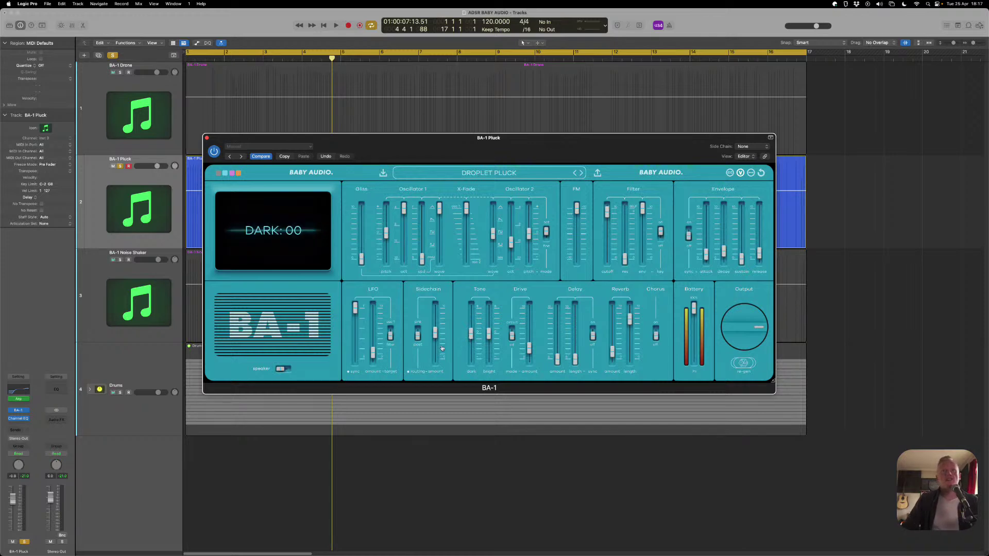
{"action": "left_click_drag", "start_coordinate": [468, 342], "coordinate": [477, 308]}
{"action": "key", "text": "space"}
{"action": "mouse_move", "coordinate": [485, 316]}
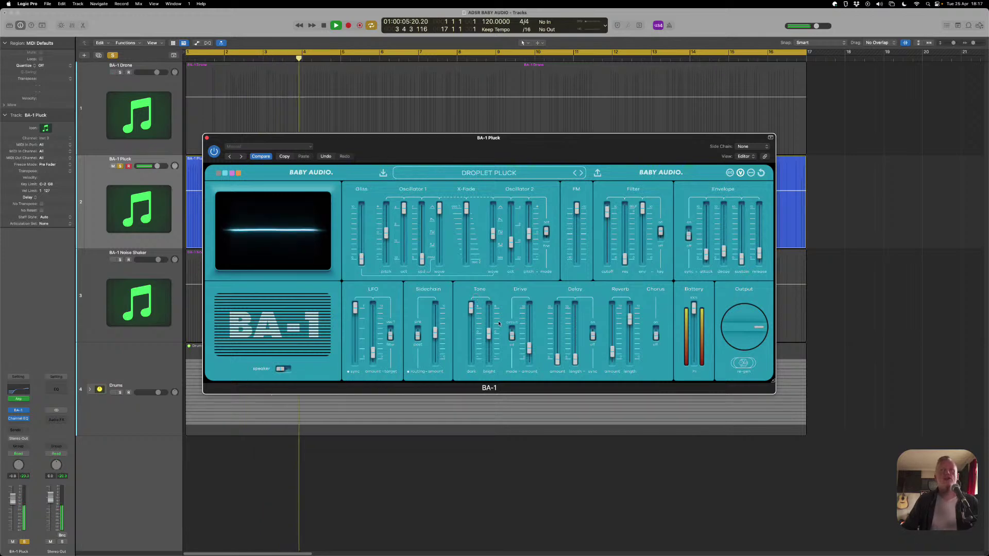
{"action": "left_click_drag", "start_coordinate": [471, 309], "coordinate": [490, 372]}
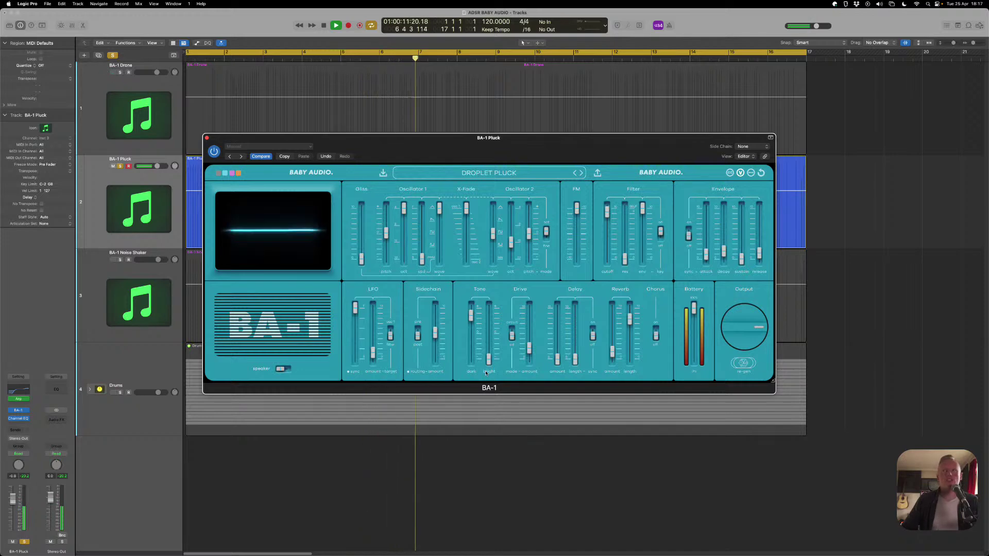
{"action": "left_click_drag", "start_coordinate": [471, 314], "coordinate": [488, 303]}
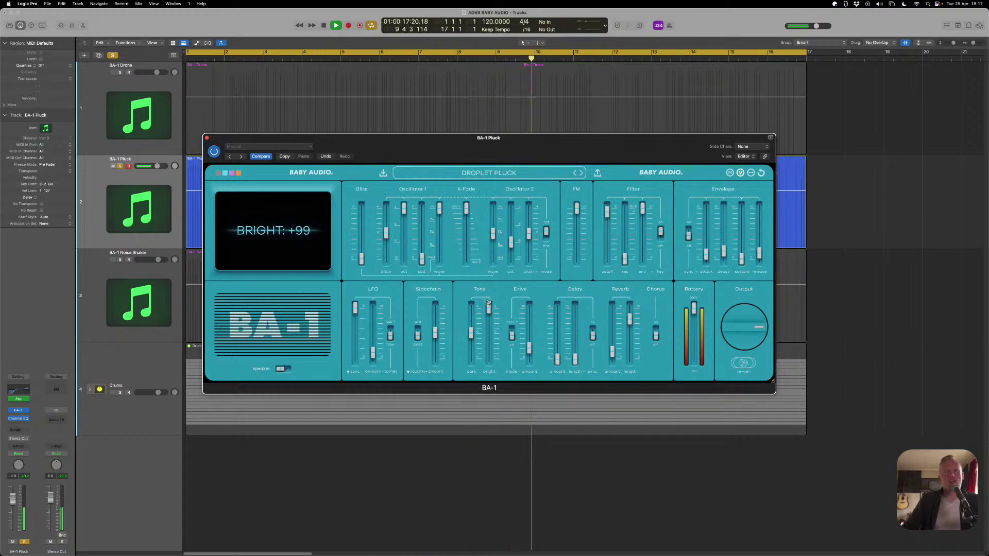
Set the Tone section's Dark slider to +47 and Bright slightly above its middle
{"action": "mouse_move", "coordinate": [487, 318]}
{"action": "left_mouse_down"}
{"action": "mouse_move", "coordinate": [489, 309]}
{"action": "mouse_move", "coordinate": [490, 335]}
{"action": "mouse_move", "coordinate": [489, 325]}
{"action": "mouse_move", "coordinate": [470, 334]}
{"action": "mouse_move", "coordinate": [475, 322]}
{"action": "left_mouse_up"}
{"action": "left_click", "coordinate": [469, 332]}
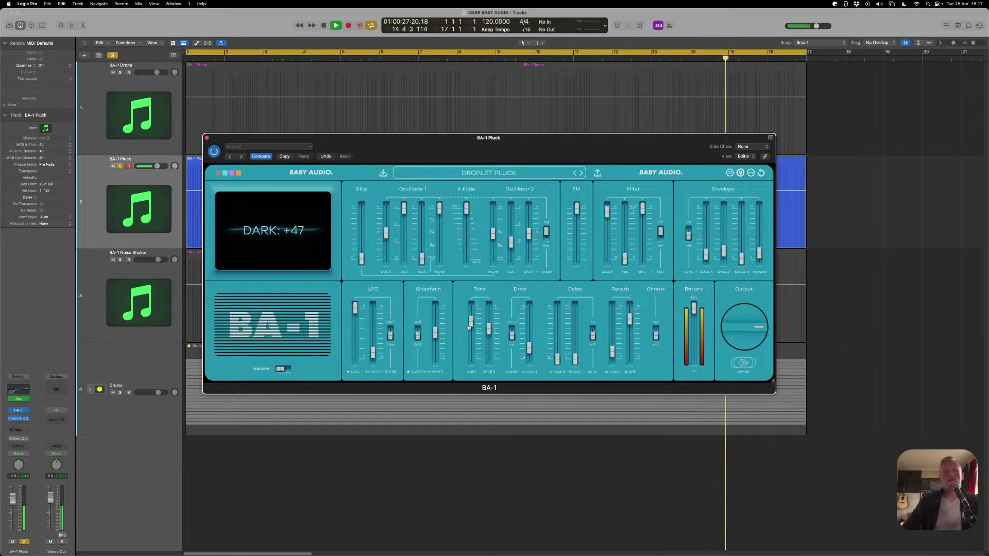
{"action": "left_click", "coordinate": [489, 327]}
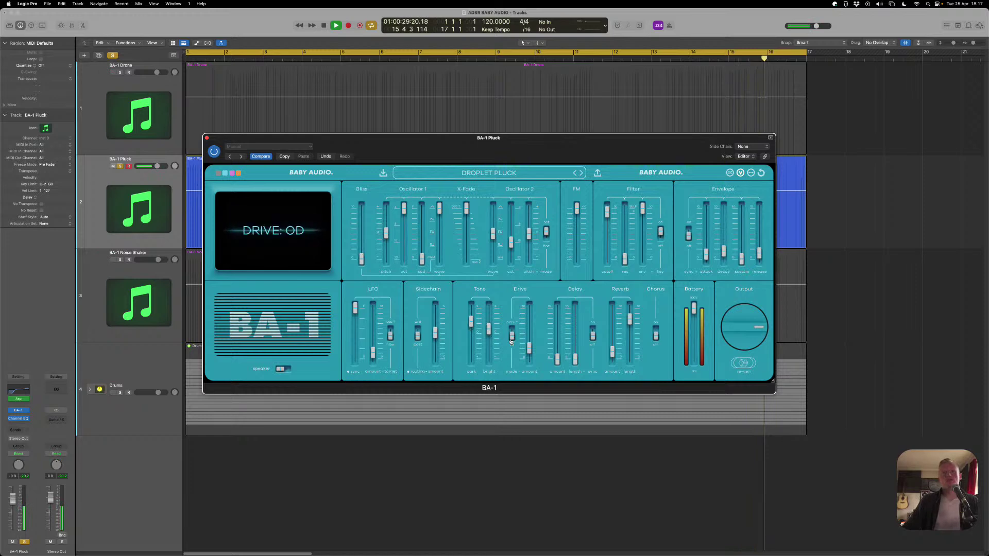
Start playback and raise the Drive amount to 90 in OD mode
{"action": "mouse_move", "coordinate": [528, 348]}
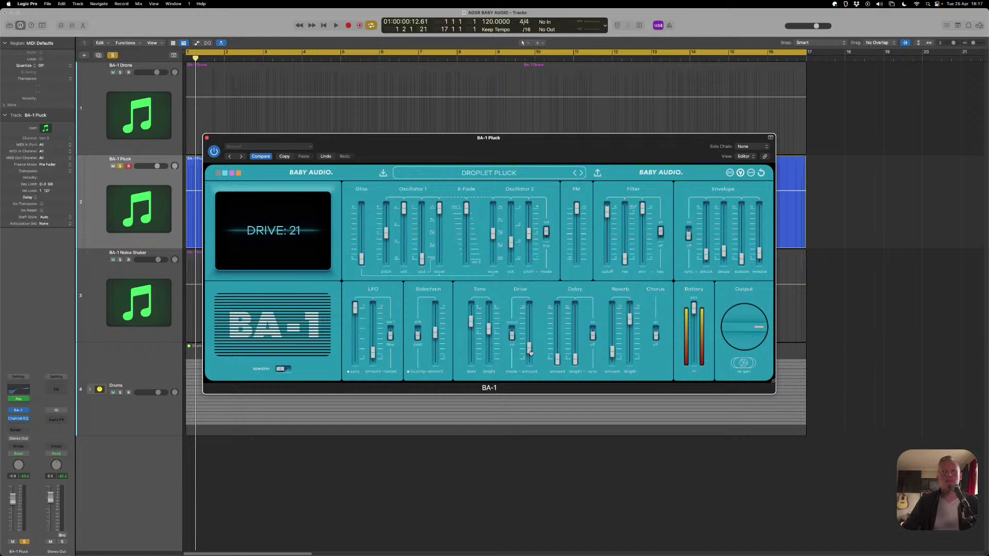
{"action": "key", "text": "space"}
{"action": "left_click_drag", "start_coordinate": [530, 352], "coordinate": [531, 310]}
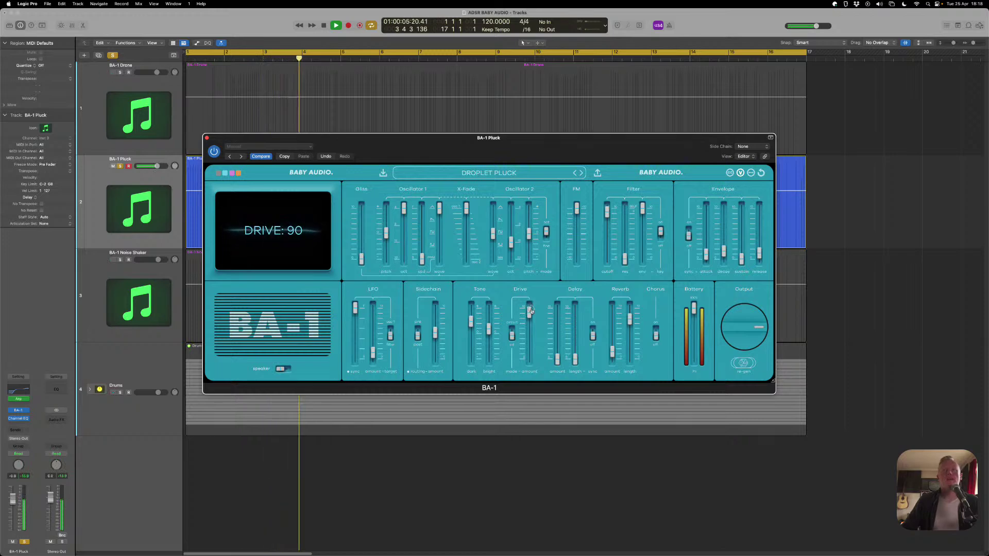
Switch the Drive mode to Circuit, lower the Drive amount to 29 and stop playback
{"action": "left_click", "coordinate": [512, 336]}
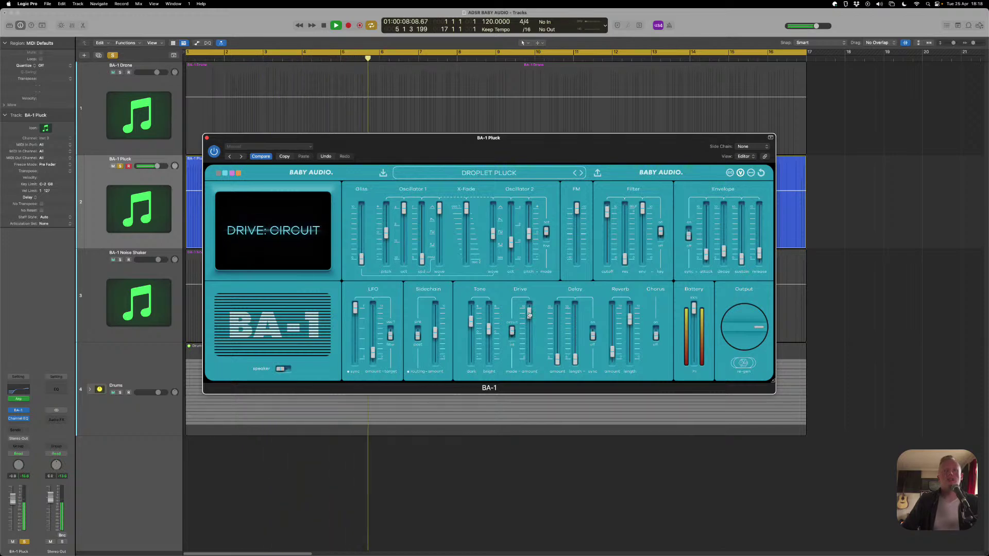
{"action": "left_click_drag", "start_coordinate": [529, 311], "coordinate": [530, 349]}
{"action": "key", "text": "space"}
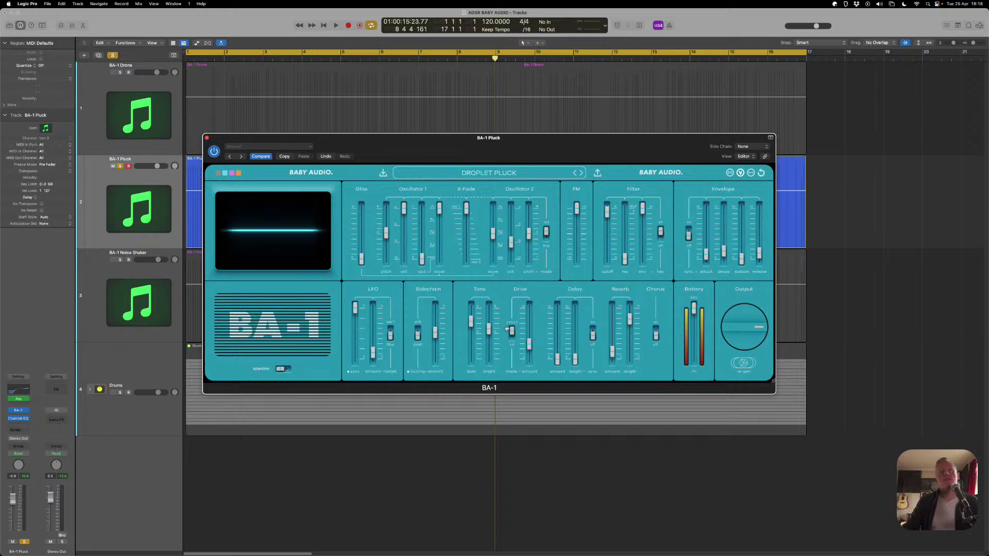
Lower the Drive amount a little further and open a learnable controller assignment for the Drive Amount parameter
{"action": "mouse_move", "coordinate": [512, 341]}
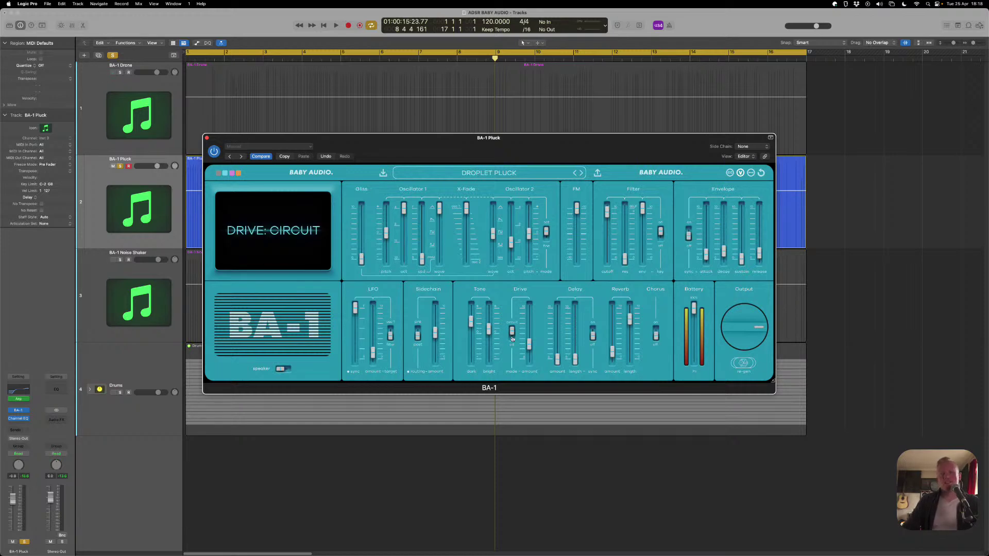
{"action": "mouse_move", "coordinate": [531, 309]}
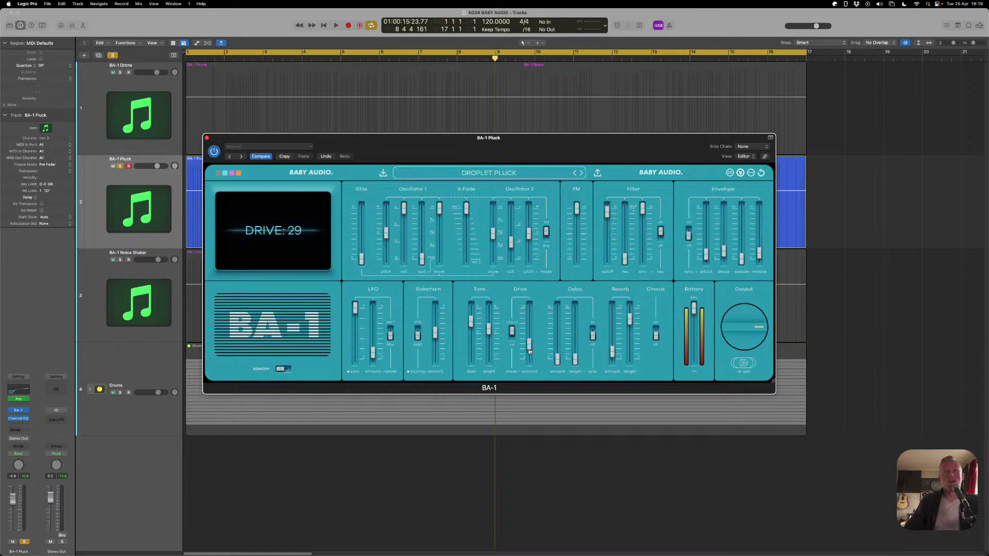
{"action": "mouse_move", "coordinate": [529, 351]}
{"action": "left_mouse_down"}
{"action": "mouse_move", "coordinate": [528, 336]}
{"action": "mouse_move", "coordinate": [527, 359]}
{"action": "left_mouse_up"}
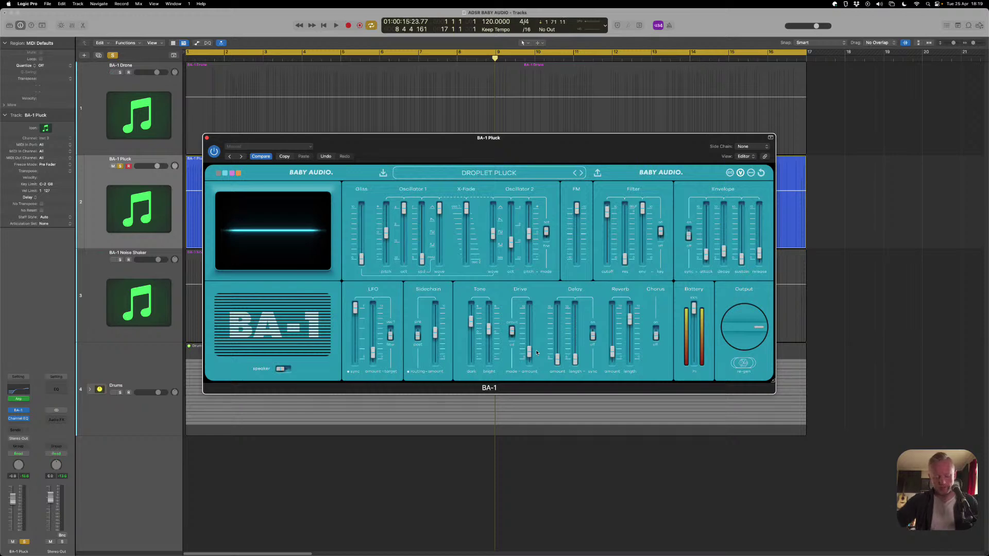
{"action": "key", "text": "super+l"}
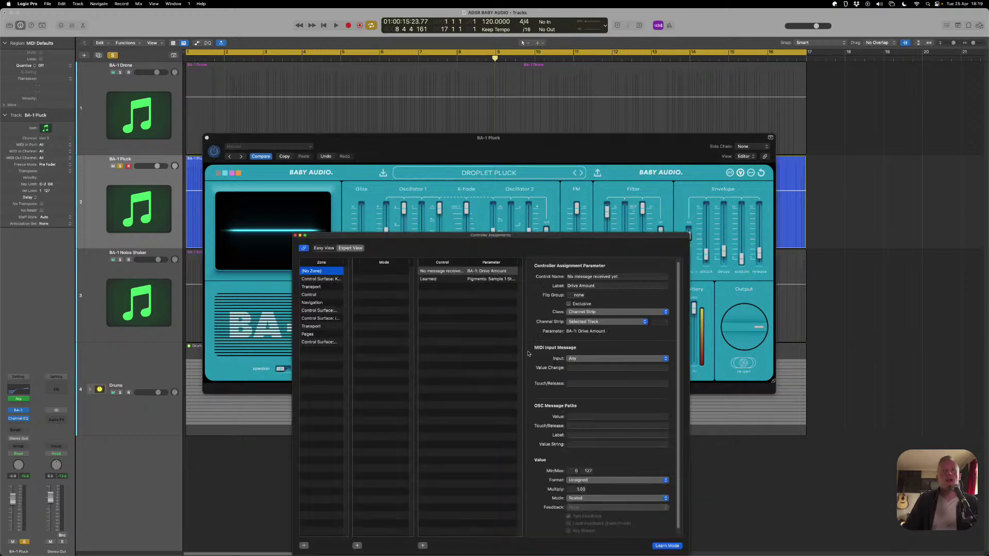
Switch Controller Assignments to Easy View, teach BA-1 Drive Amount the hardware control on Ch 1, Control Change 71, and close the window
{"action": "left_click_drag", "start_coordinate": [581, 235], "coordinate": [390, 187]}
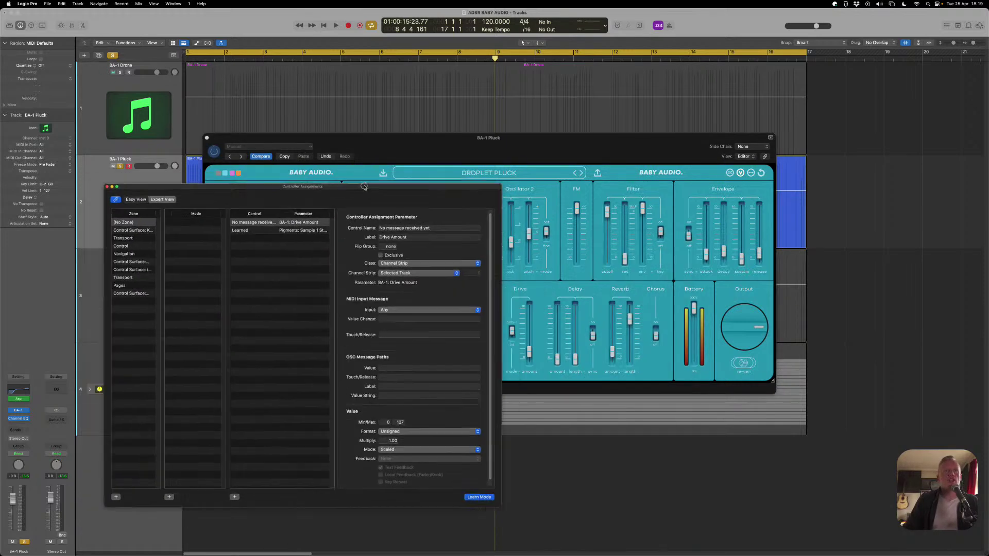
{"action": "left_click", "coordinate": [137, 201]}
{"action": "mouse_move", "coordinate": [530, 359]}
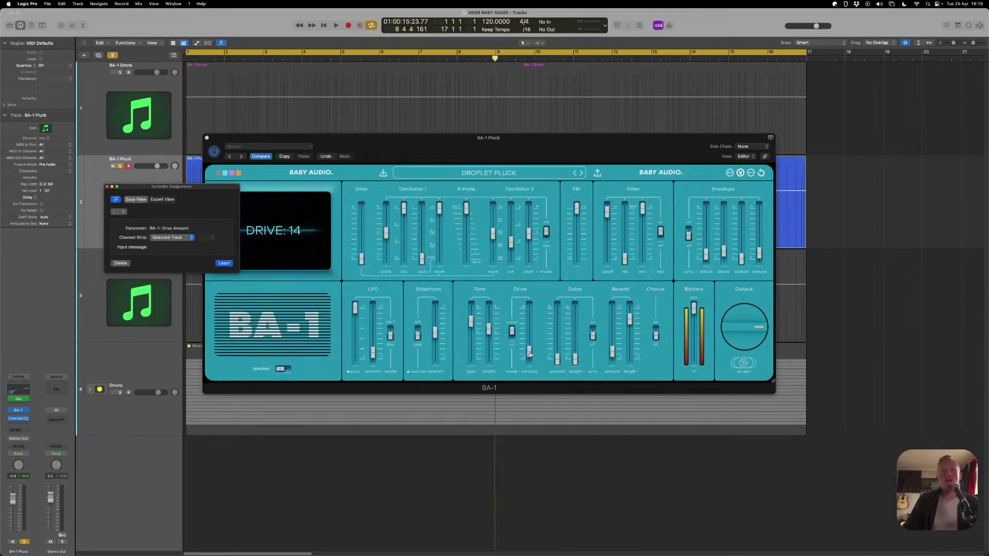
{"action": "left_click_drag", "start_coordinate": [530, 354], "coordinate": [530, 354]}
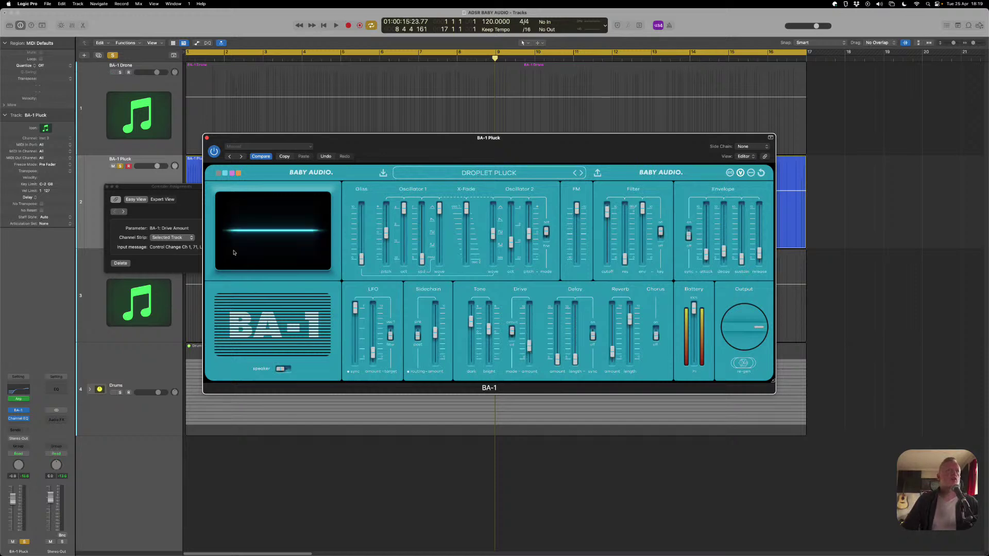
{"action": "left_click", "coordinate": [107, 187]}
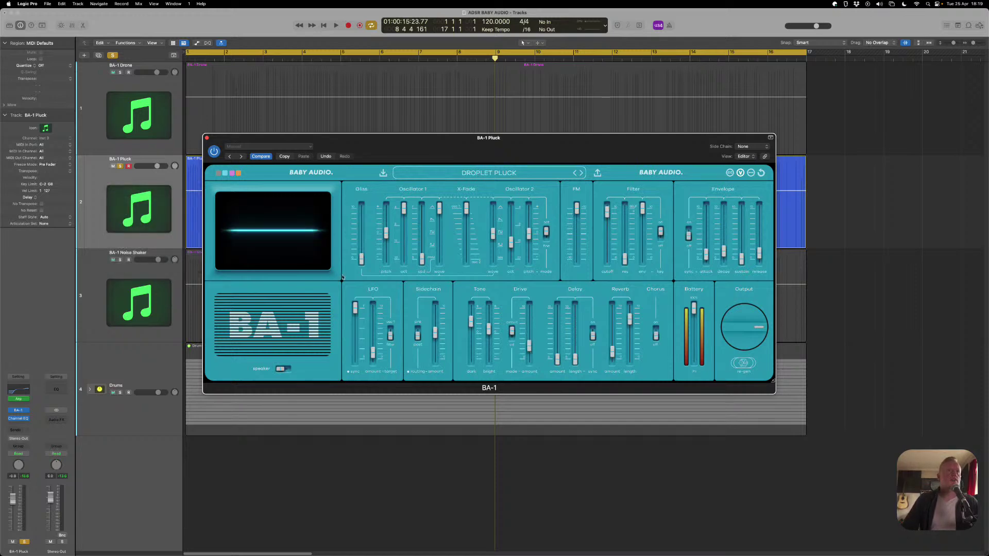
Play the track from the start while varying the Drive amount with the assigned hardware control, and stop playback
{"action": "key", "text": "Return"}
{"action": "key", "text": "space"}
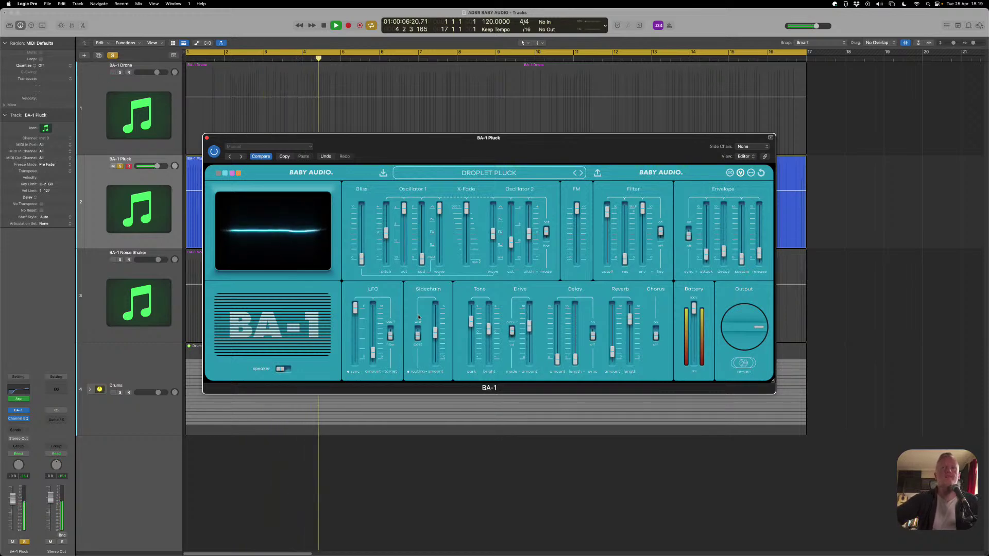
{"action": "key", "text": "space"}
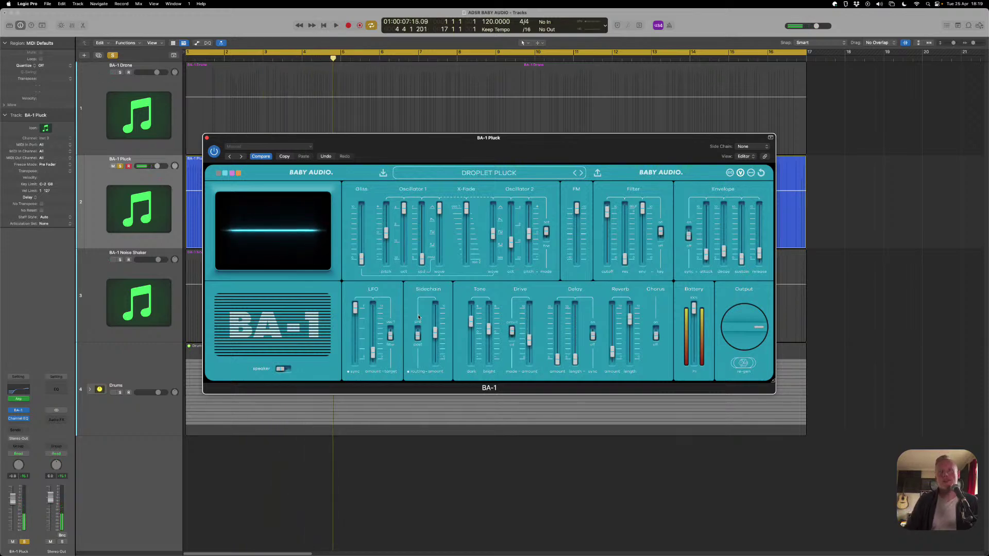
Play the track from the start while adjusting the FM slider near its maximum, and stop playback
{"action": "mouse_move", "coordinate": [691, 307]}
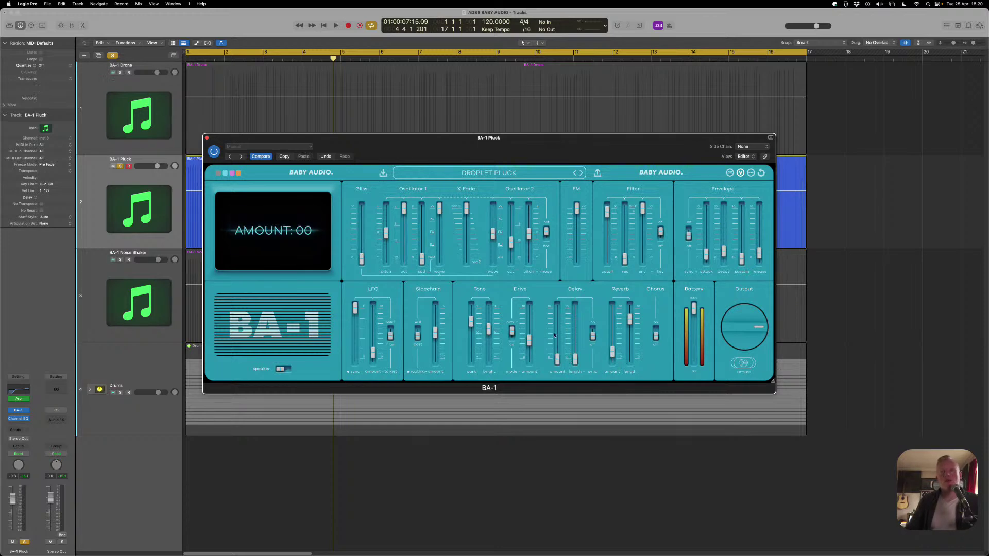
{"action": "mouse_move", "coordinate": [574, 326]}
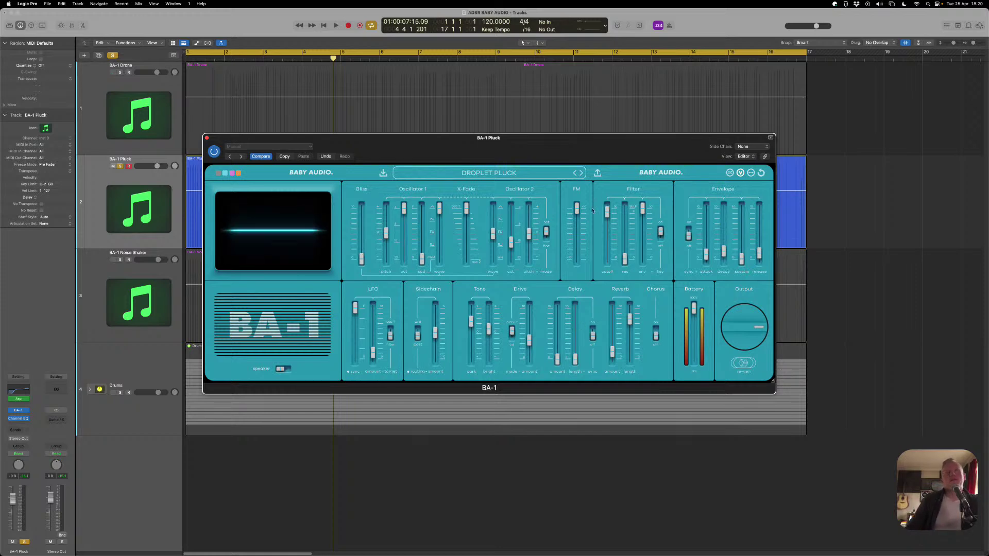
{"action": "mouse_move", "coordinate": [577, 211]}
{"action": "key", "text": "space"}
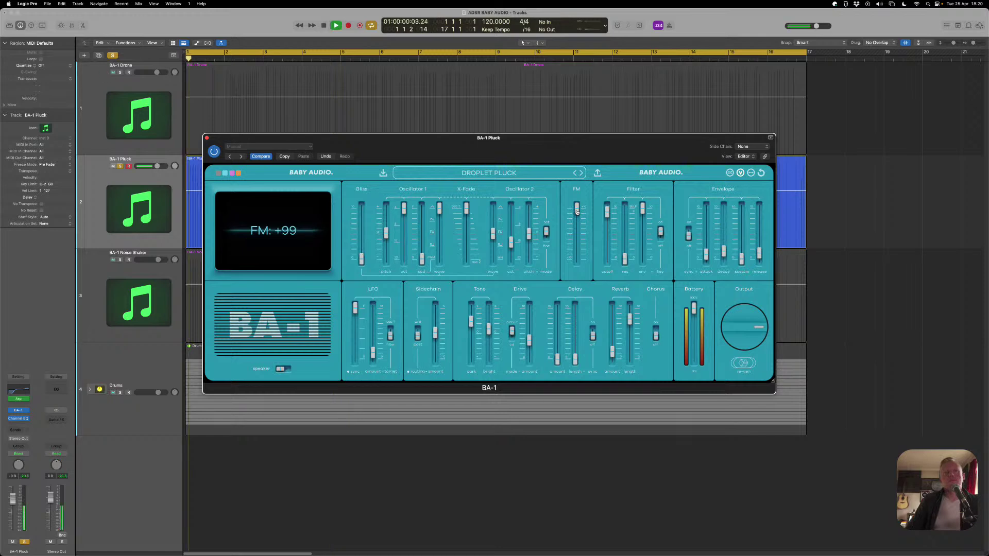
{"action": "mouse_move", "coordinate": [577, 212]}
{"action": "left_mouse_down"}
{"action": "mouse_move", "coordinate": [577, 227]}
{"action": "mouse_move", "coordinate": [578, 198]}
{"action": "left_mouse_up"}
{"action": "key", "text": "space"}
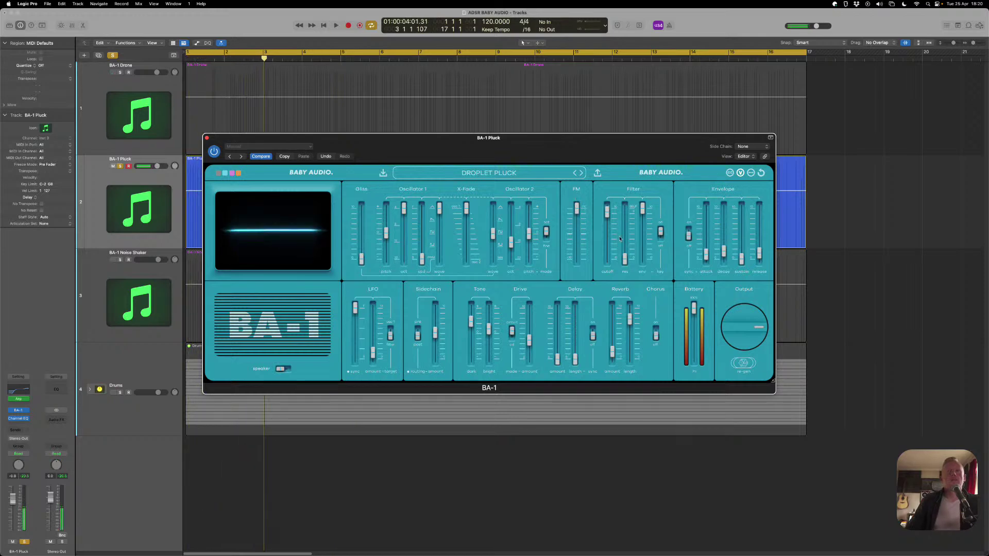
Try the Speaker switch on and back off
{"action": "mouse_move", "coordinate": [461, 368]}
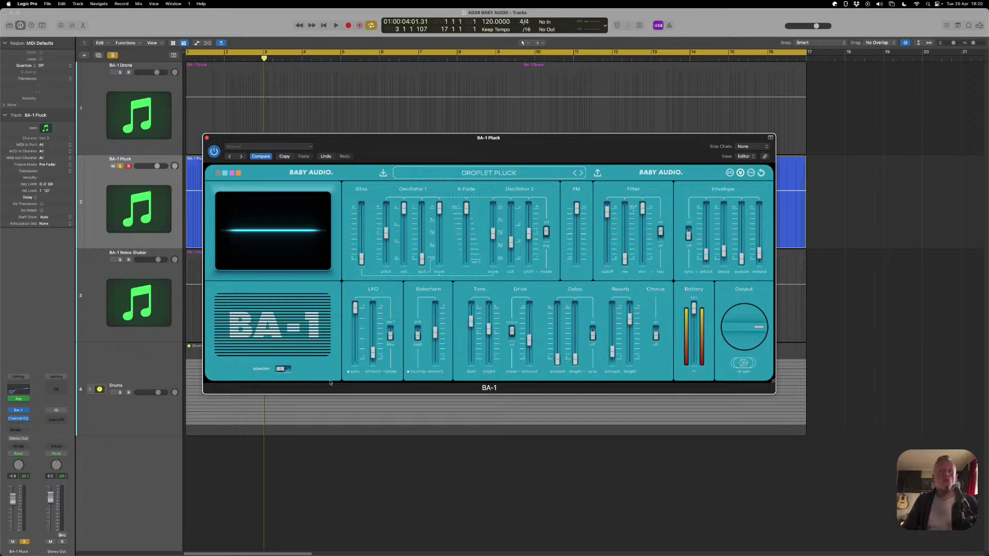
{"action": "left_click", "coordinate": [283, 370]}
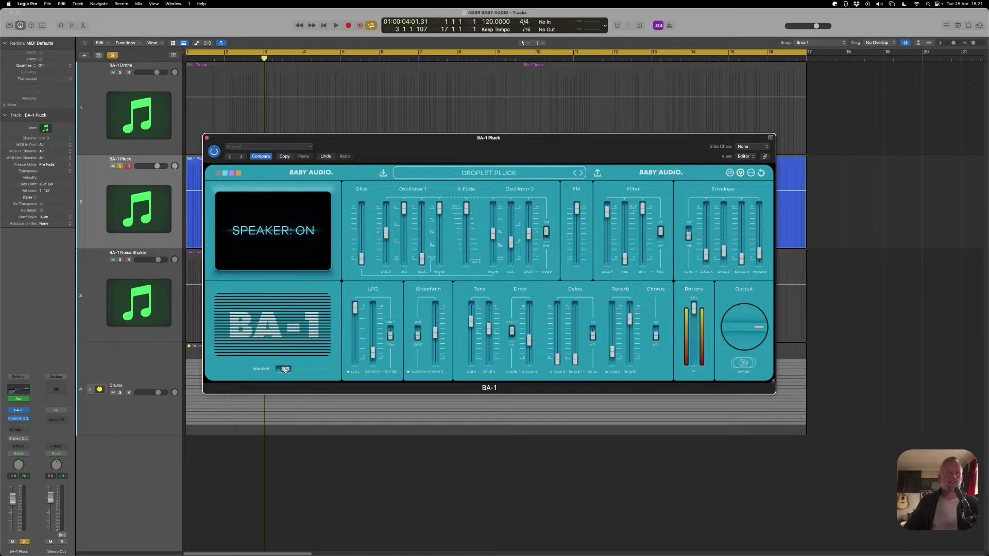
{"action": "left_click", "coordinate": [285, 369]}
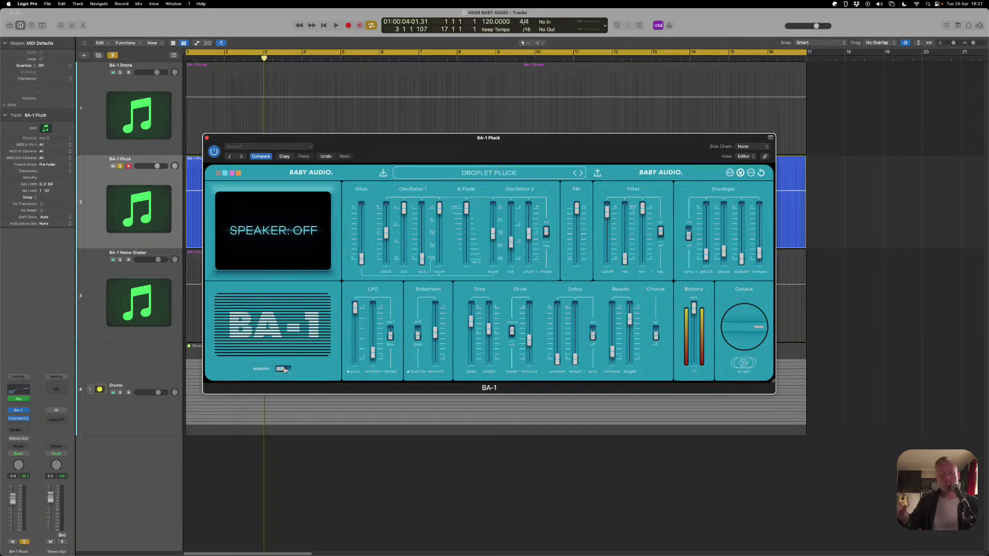
Start playback, turn the Speaker on and raise the Output level above 0 dB
{"action": "key", "text": "space"}
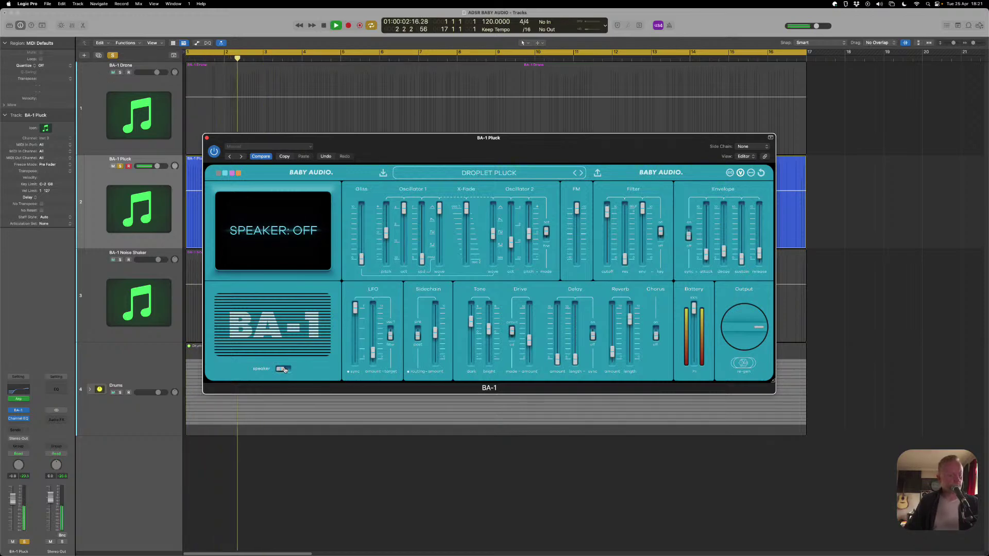
{"action": "left_click", "coordinate": [284, 369]}
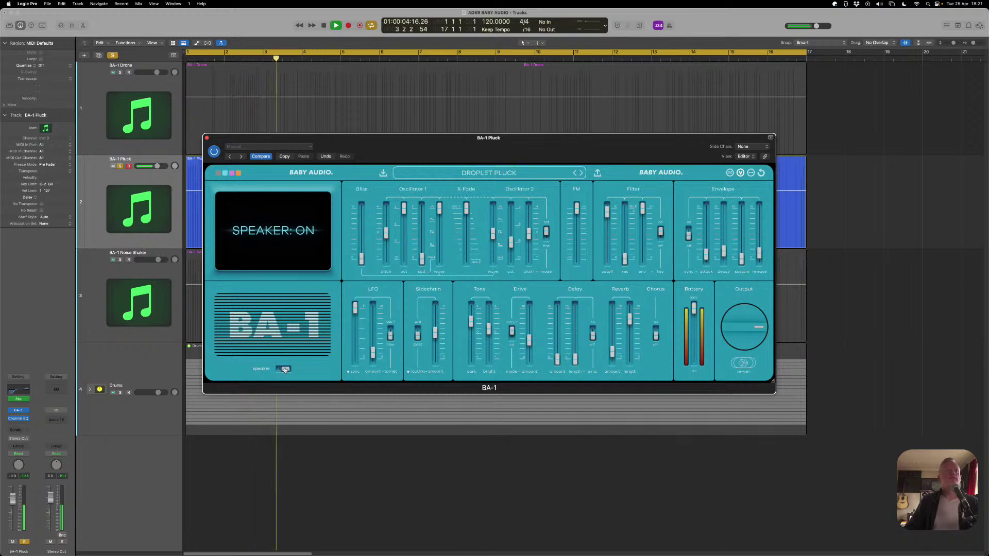
{"action": "mouse_move", "coordinate": [756, 322]}
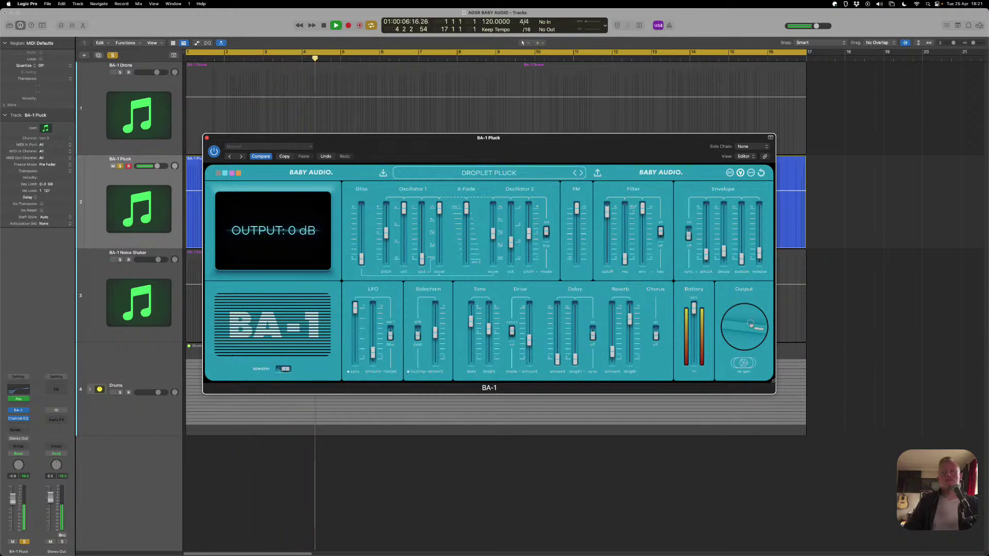
{"action": "left_click_drag", "start_coordinate": [755, 322], "coordinate": [752, 311]}
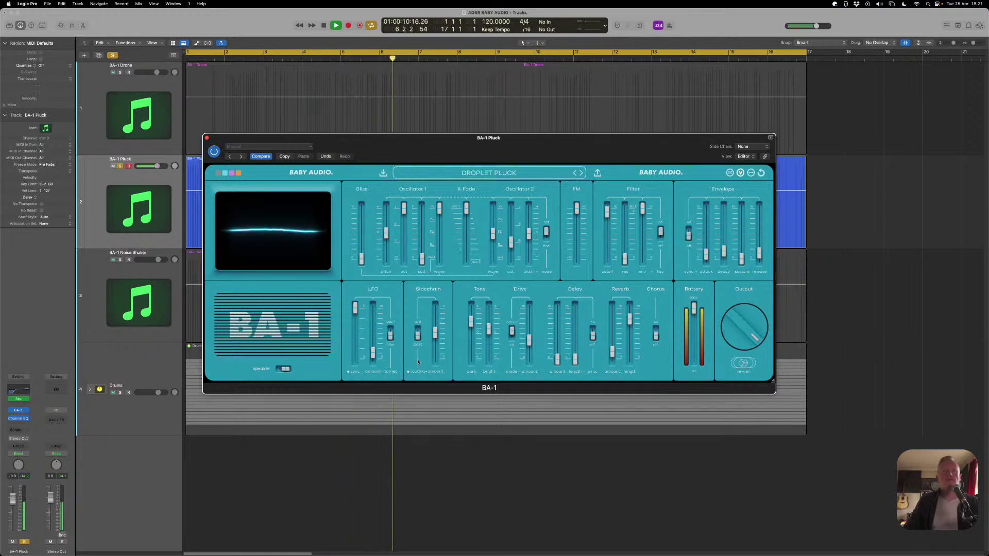
Compare the pluck sound with the Speaker off and on, stop playback and toggle the Speaker again
{"action": "left_click", "coordinate": [285, 369]}
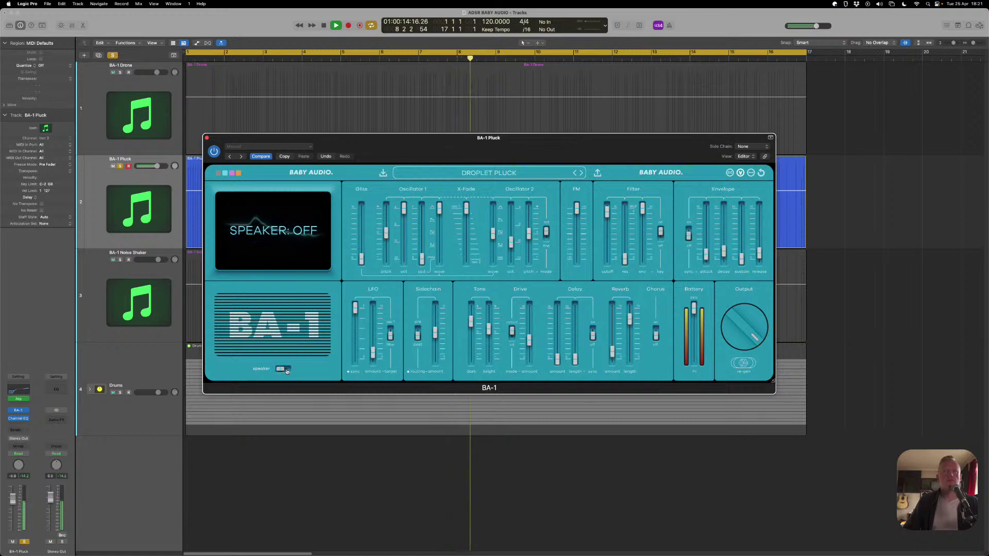
{"action": "left_click", "coordinate": [287, 371]}
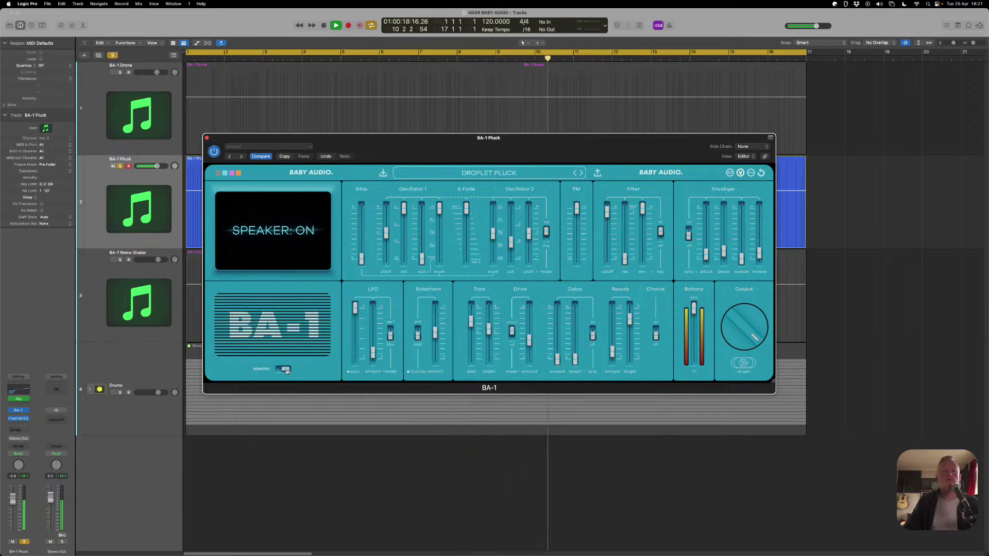
{"action": "key", "text": "space"}
{"action": "left_click", "coordinate": [287, 370]}
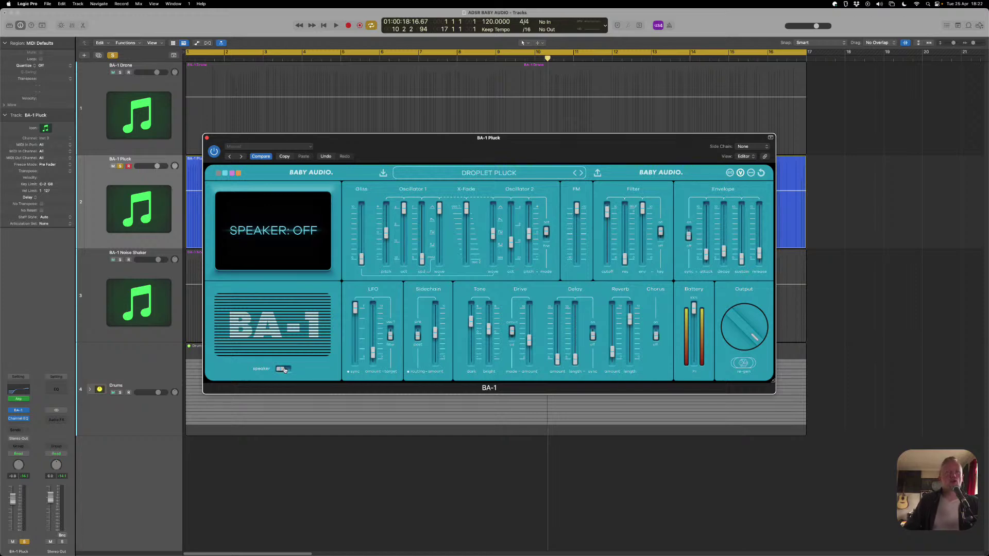
Play the track with the Speaker on while raising the Drive amount, and stop playback
{"action": "key", "text": "space"}
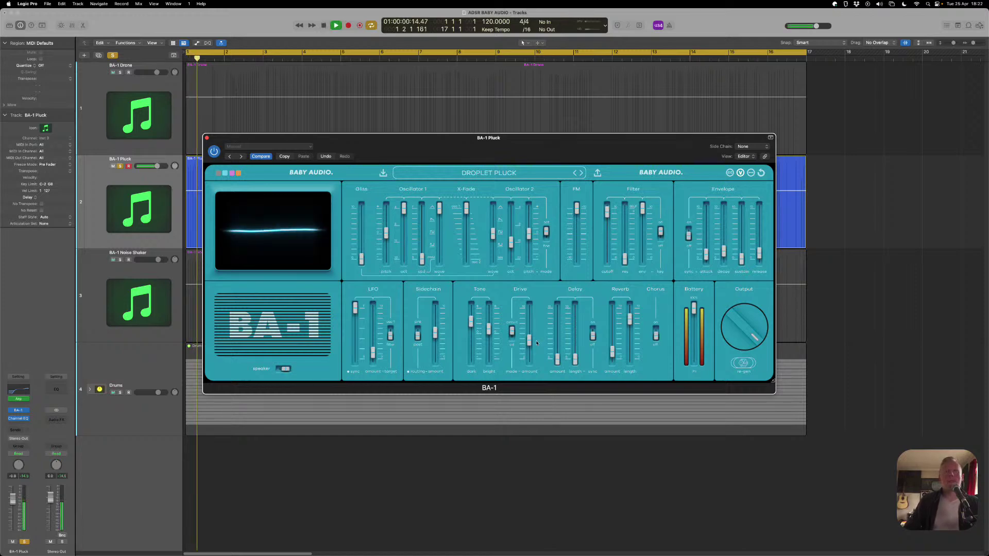
{"action": "left_click_drag", "start_coordinate": [529, 340], "coordinate": [534, 324]}
{"action": "key", "text": "space"}
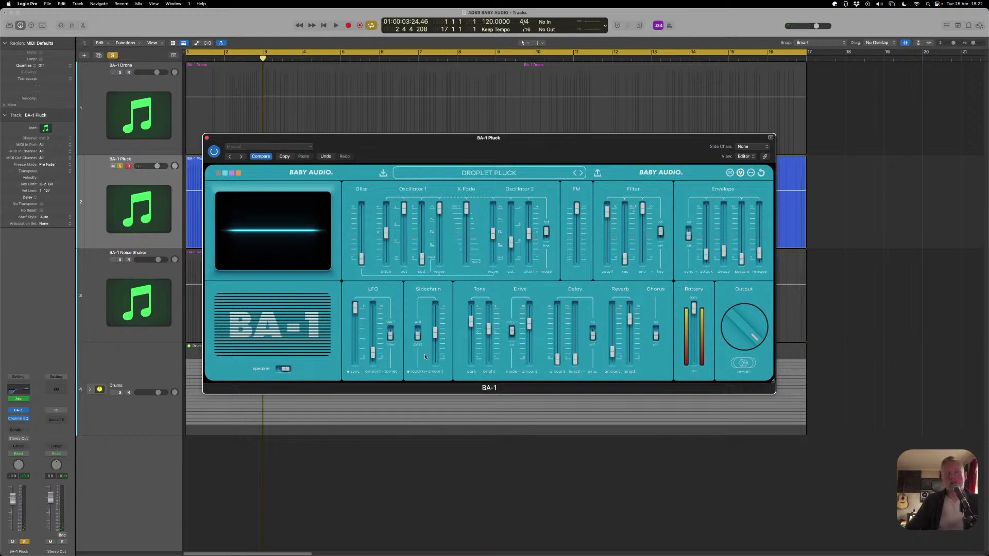
Duplicate the BA-1 Pluck track with its settings and copy its region onto the new track
{"action": "left_click", "coordinate": [151, 231]}
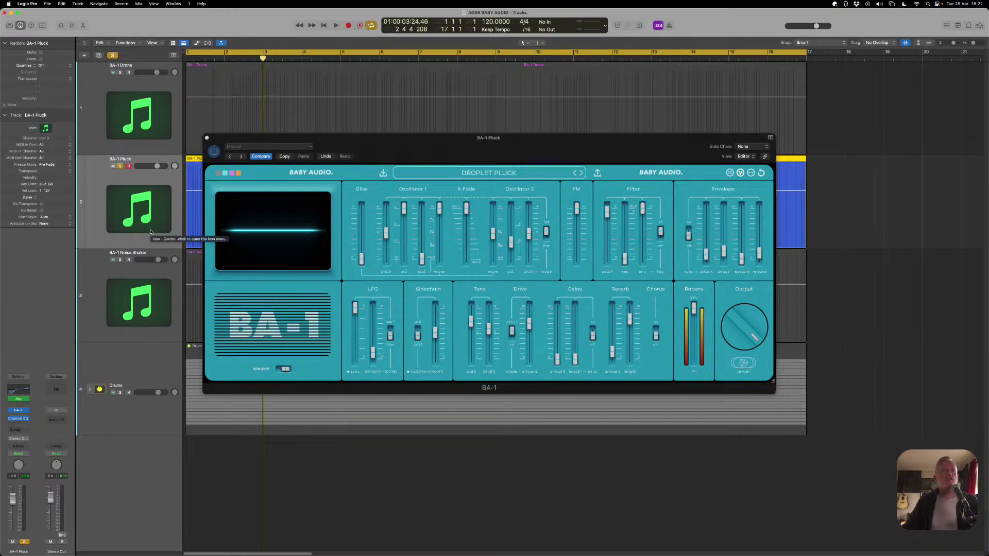
{"action": "key", "text": "super+d"}
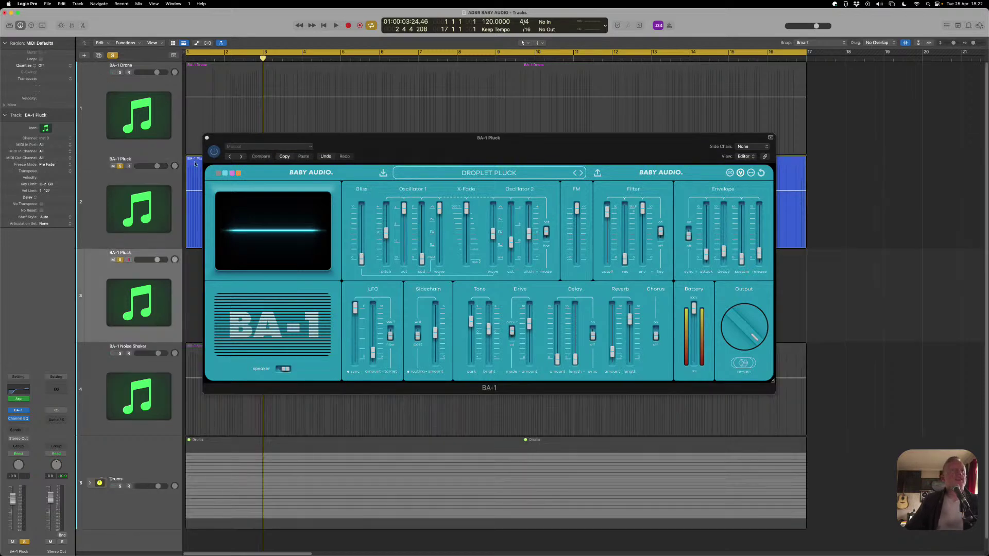
{"action": "left_click_drag", "start_coordinate": [195, 161], "coordinate": [197, 253]}
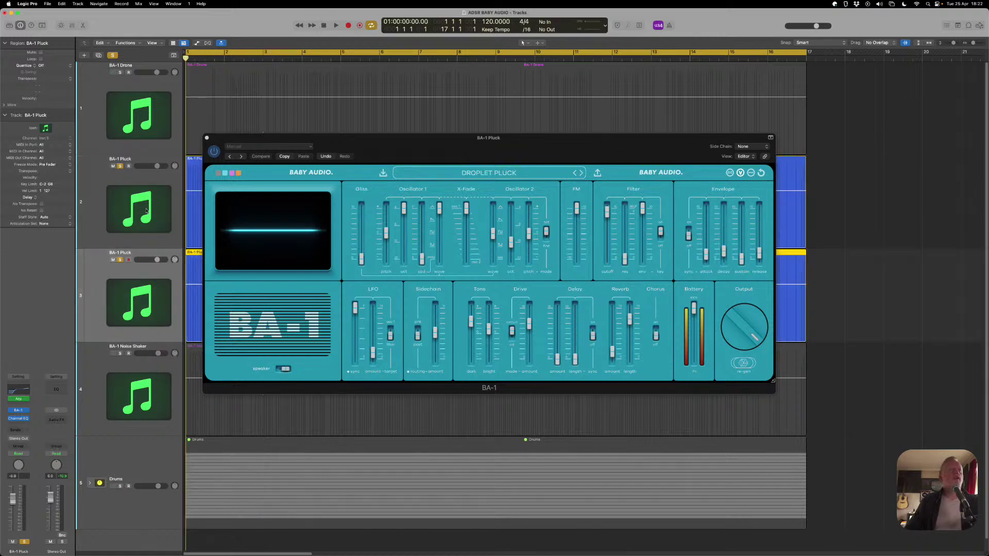
Open the duplicate track's BA-1, give it the orange colour theme, move its window aside and turn its Speaker off
{"action": "left_click", "coordinate": [18, 411]}
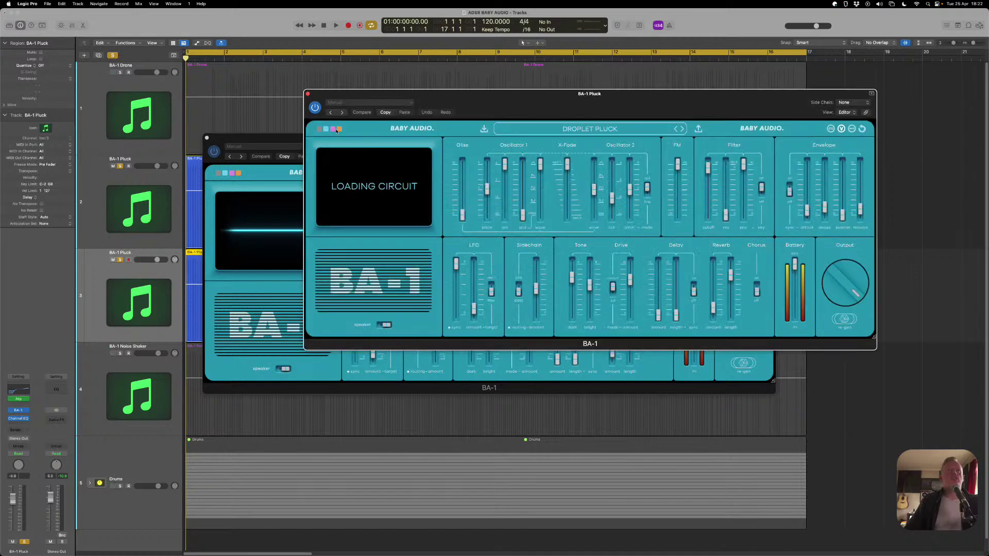
{"action": "left_click", "coordinate": [339, 129]}
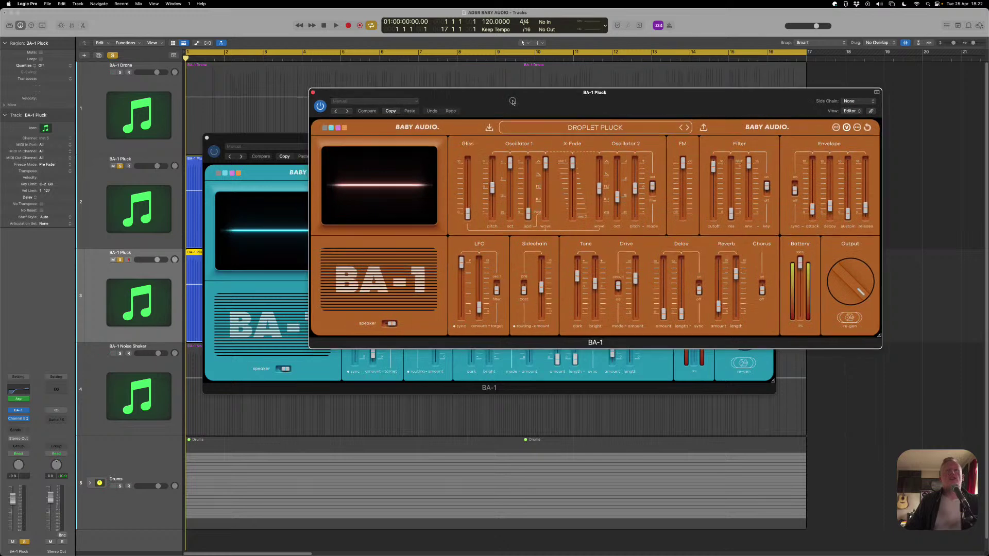
{"action": "left_click_drag", "start_coordinate": [515, 98], "coordinate": [616, 84]}
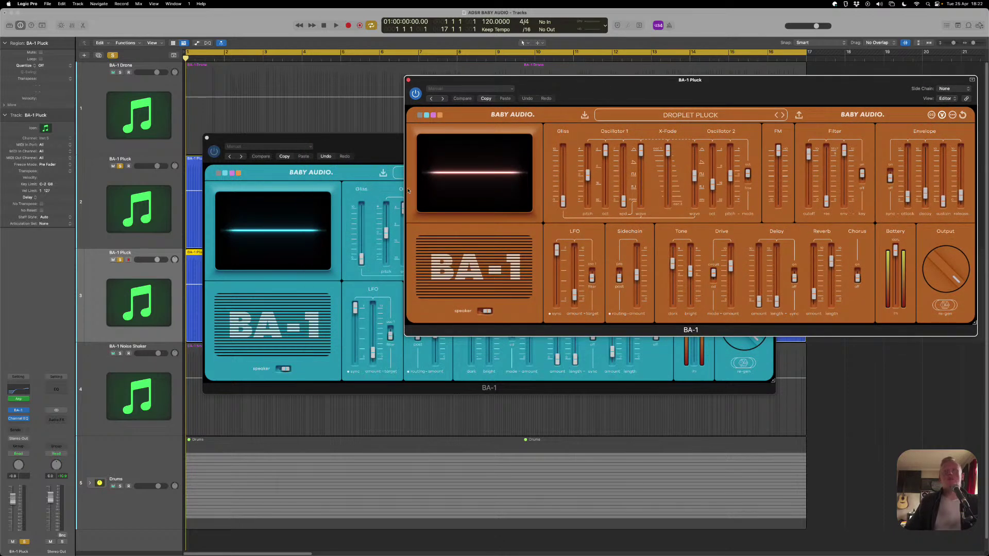
{"action": "left_click", "coordinate": [487, 311]}
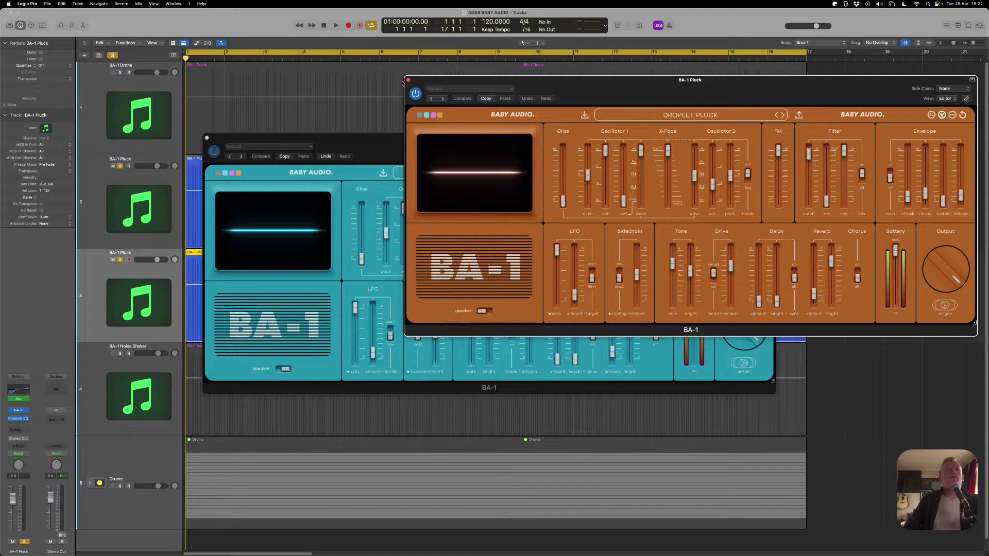
Colour the copied BA-1 Pluck region orange to match its synth theme, and close the colour palette
{"action": "left_click", "coordinate": [192, 254]}
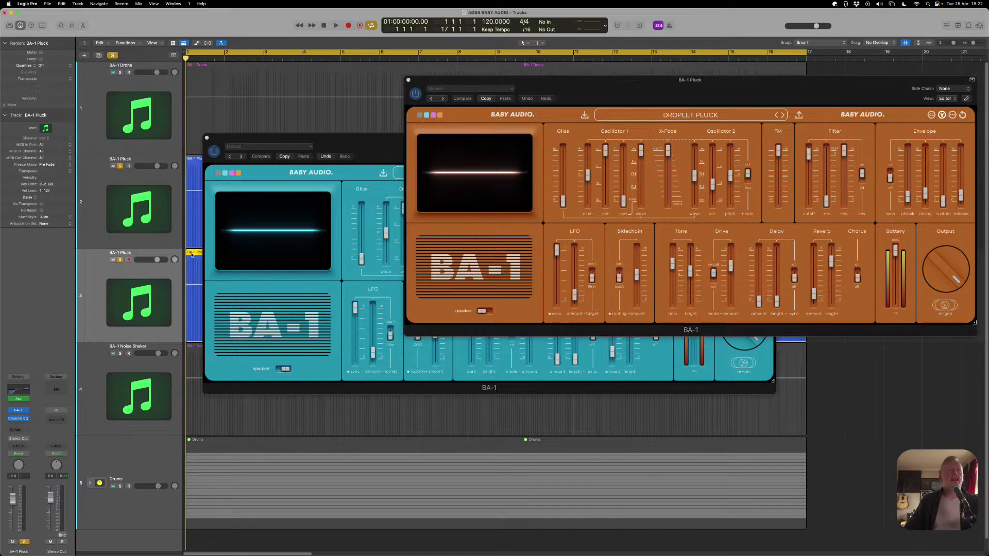
{"action": "key", "text": "alt+c"}
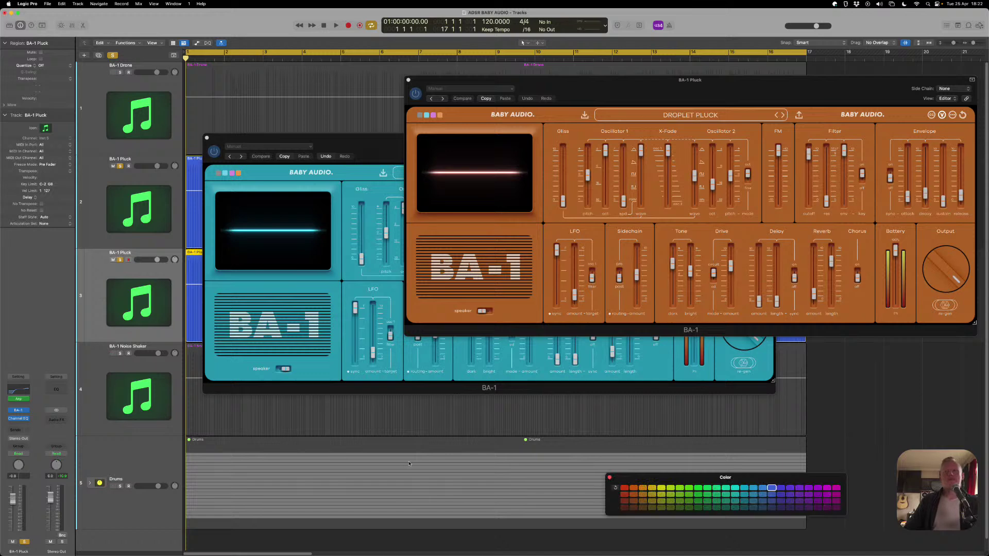
{"action": "left_click", "coordinate": [633, 488]}
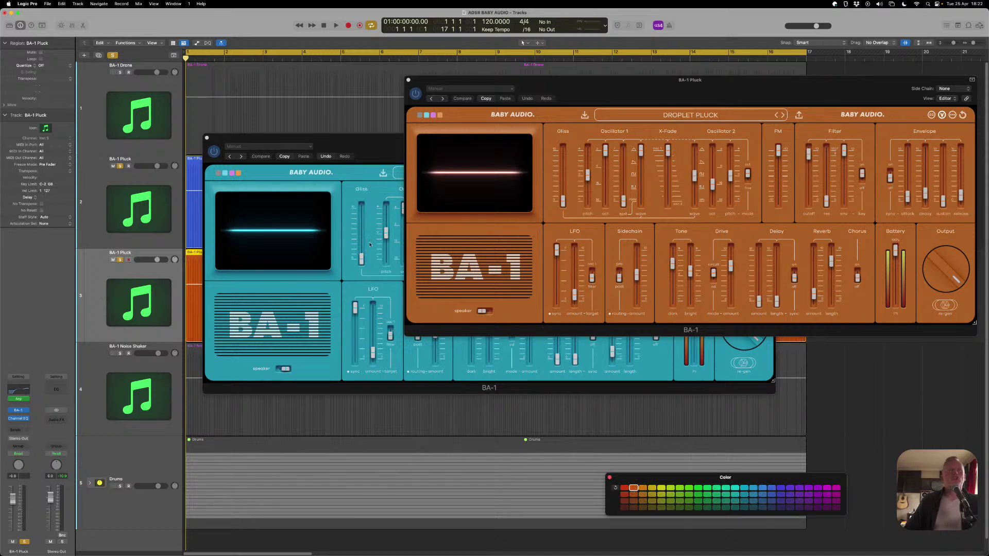
{"action": "left_click", "coordinate": [608, 477]}
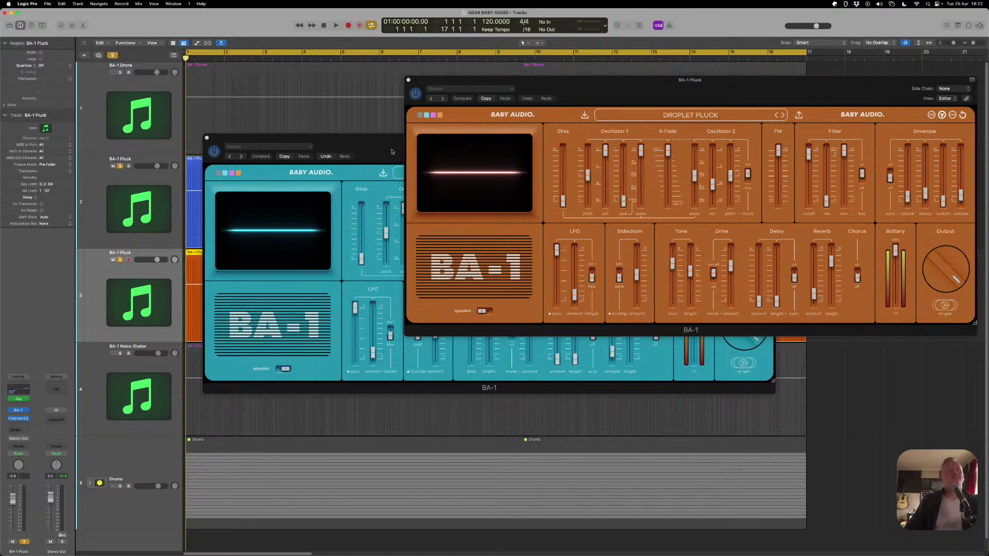
Reposition the turquoise BA-1 window so both Pluck regions and the orange BA-1 are visible, and start playback
{"action": "left_click_drag", "start_coordinate": [391, 151], "coordinate": [371, 263]}
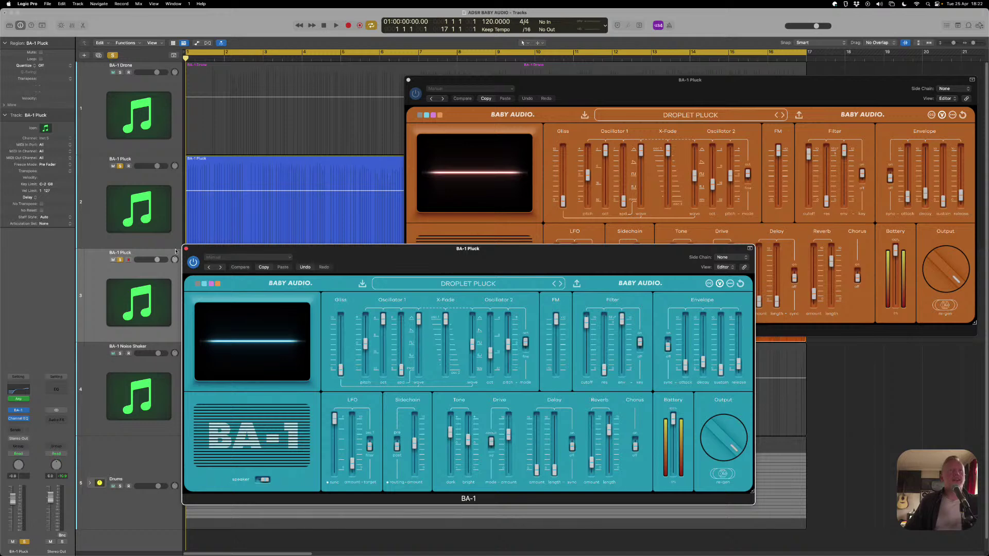
{"action": "key", "text": "space"}
{"action": "left_click_drag", "start_coordinate": [197, 250], "coordinate": [249, 243]}
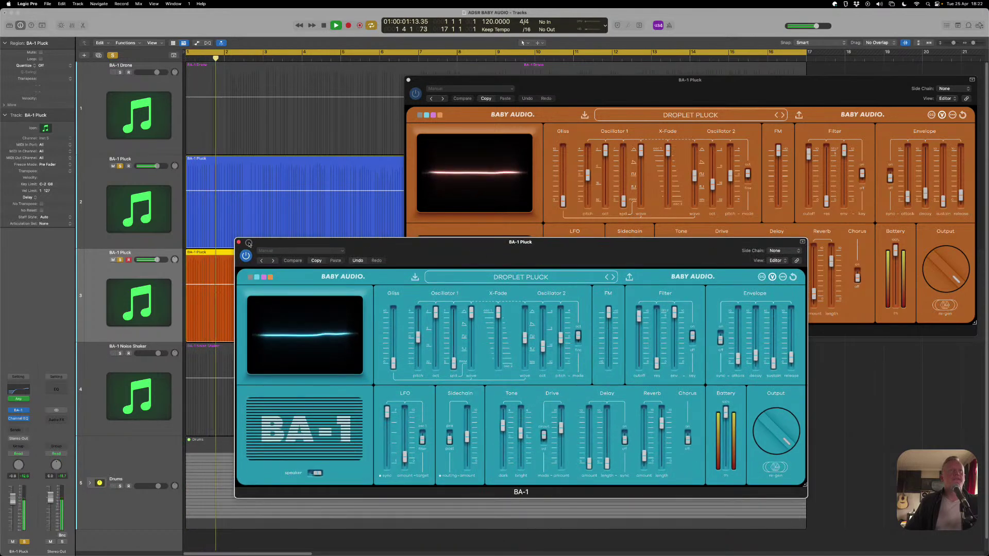
Take the orange BA-1 Pluck track out of solo and back in to compare, and lower its volume slightly
{"action": "left_click", "coordinate": [120, 260]}
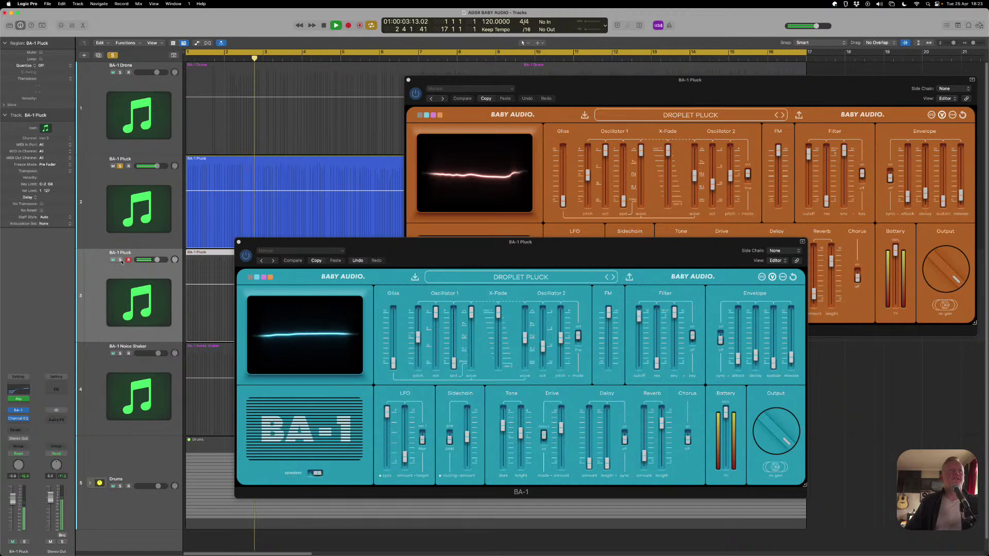
{"action": "left_click", "coordinate": [120, 260]}
{"action": "left_click_drag", "start_coordinate": [157, 260], "coordinate": [148, 261]}
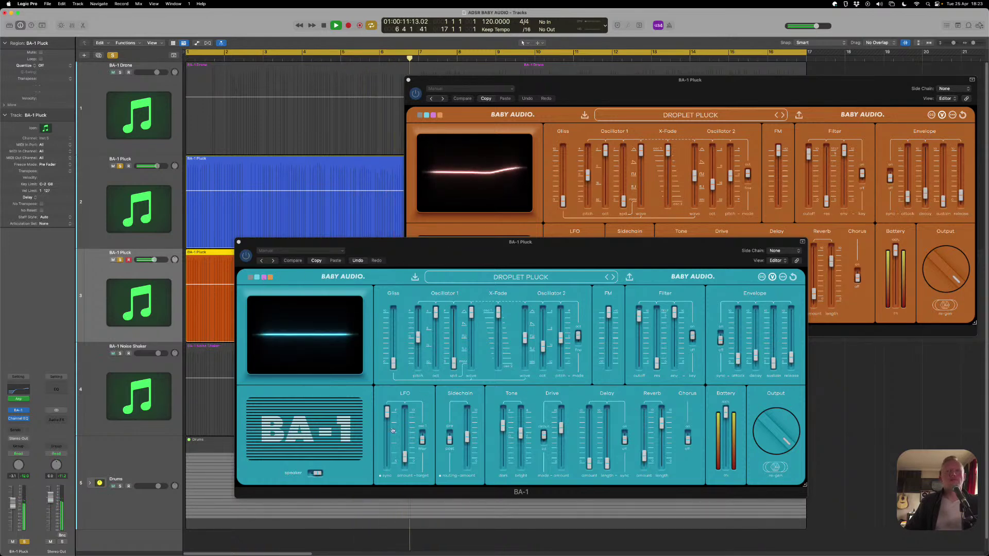
Move the turquoise BA-1 window further up, raise its Drive amount slightly and stop playback
{"action": "left_click_drag", "start_coordinate": [520, 241], "coordinate": [497, 201]}
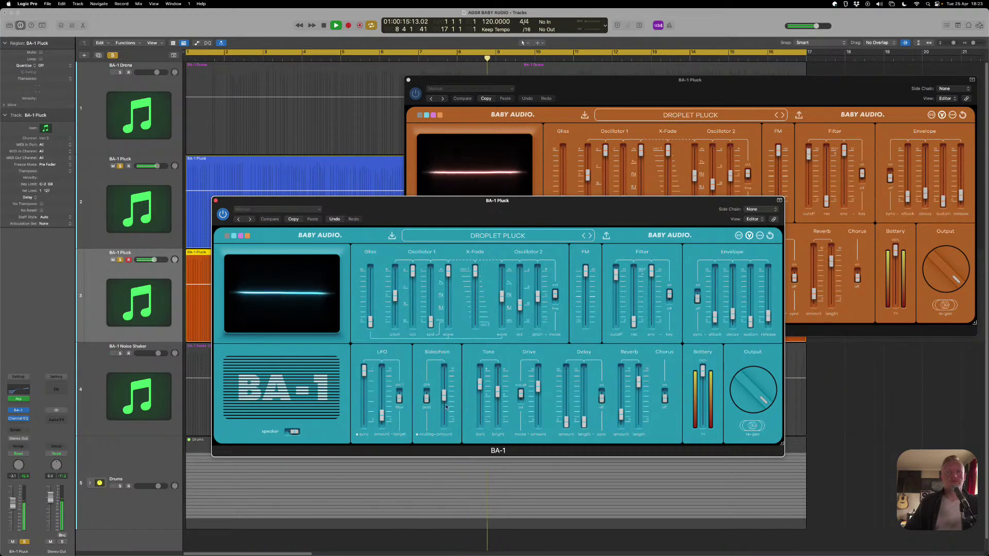
{"action": "left_click_drag", "start_coordinate": [538, 386], "coordinate": [536, 383]}
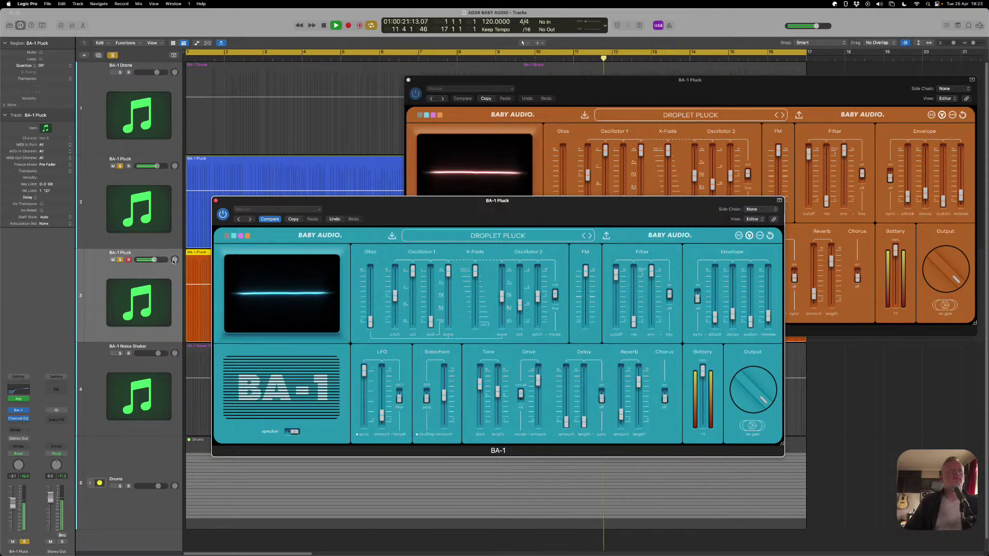
{"action": "key", "text": "space"}
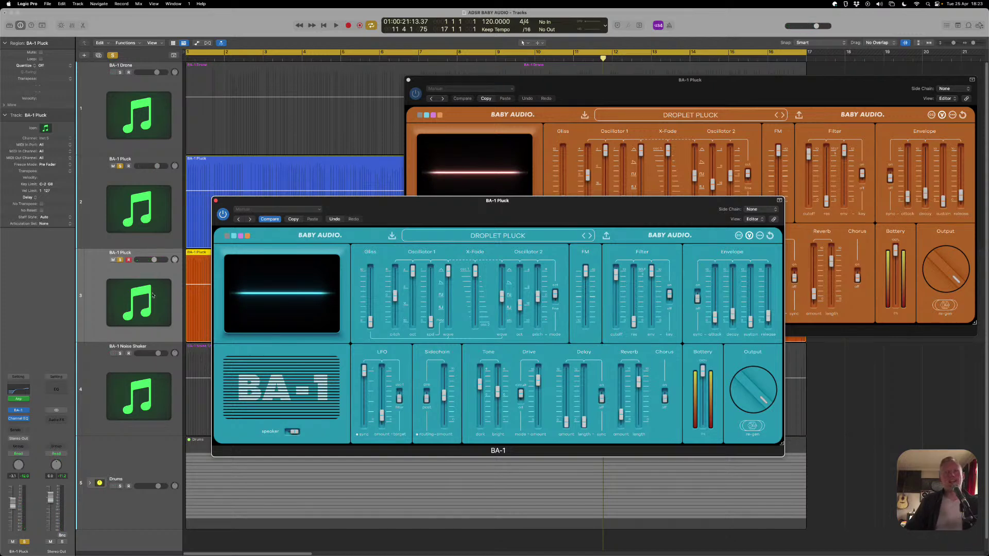
Select the blue BA-1 Pluck track, lower the turquoise BA-1's Battery level a long way and audition it briefly
{"action": "left_click", "coordinate": [148, 190]}
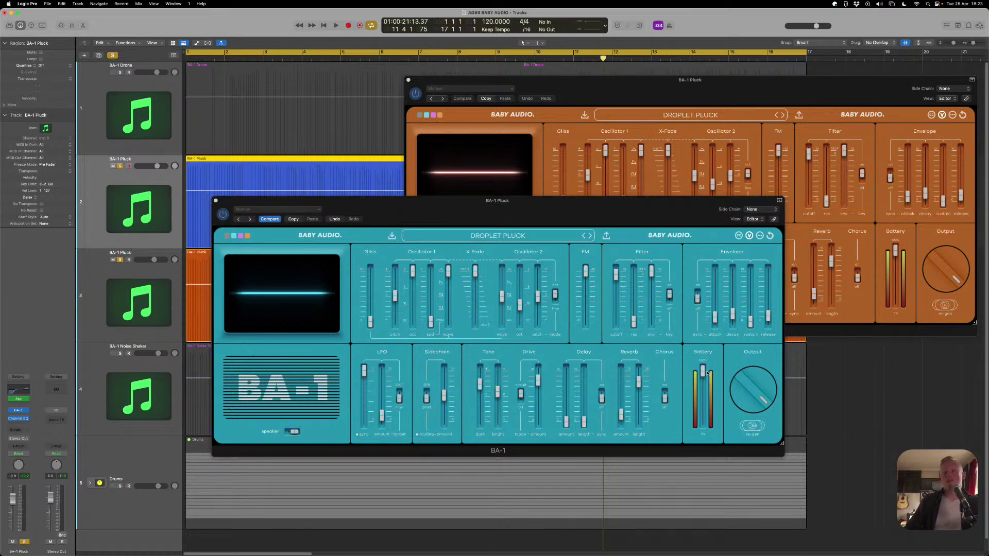
{"action": "left_click_drag", "start_coordinate": [708, 373], "coordinate": [710, 395]}
{"action": "left_click_drag", "start_coordinate": [709, 408], "coordinate": [705, 420]}
{"action": "key", "text": "space"}
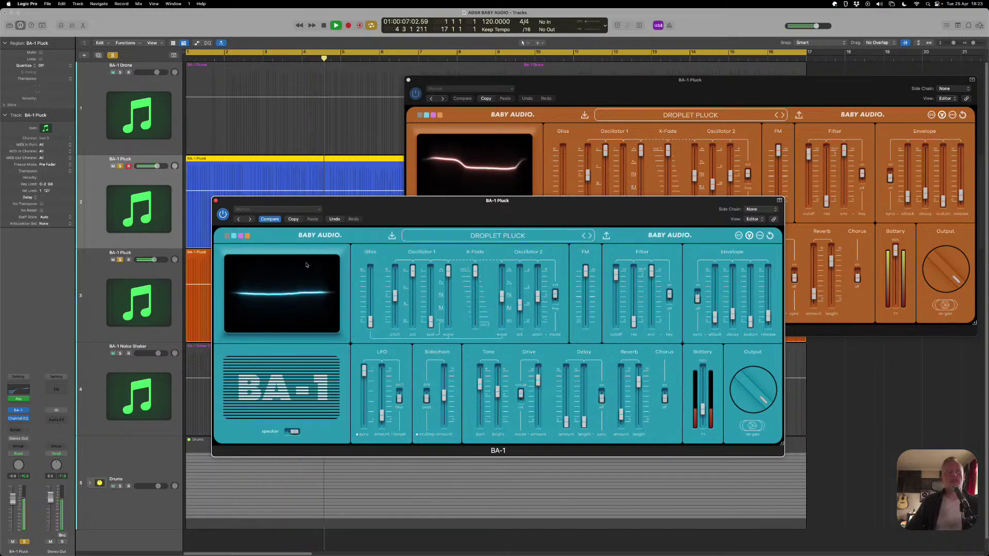
{"action": "key", "text": "space"}
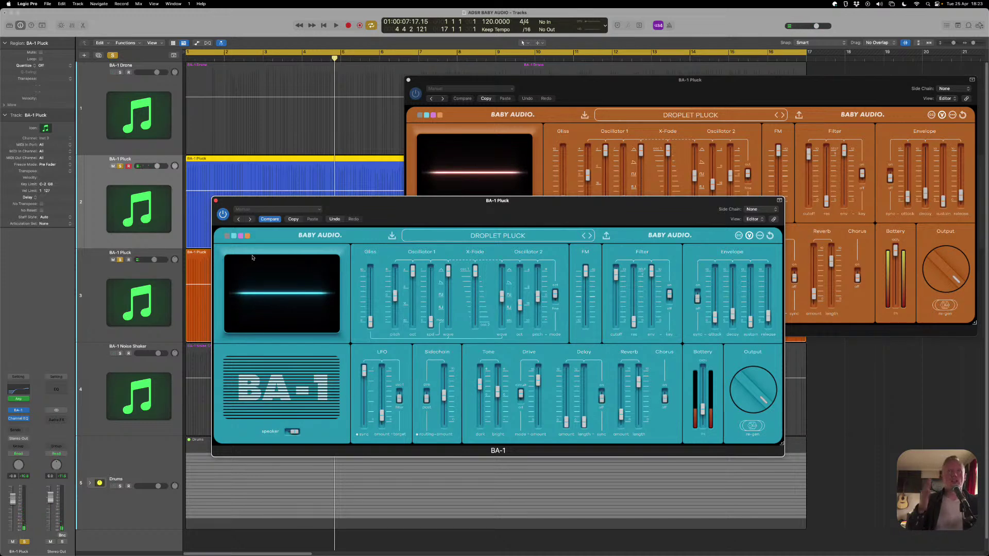
Close the turquoise and orange BA-1 windows and clear the solo on all tracks
{"action": "left_click", "coordinate": [589, 97]}
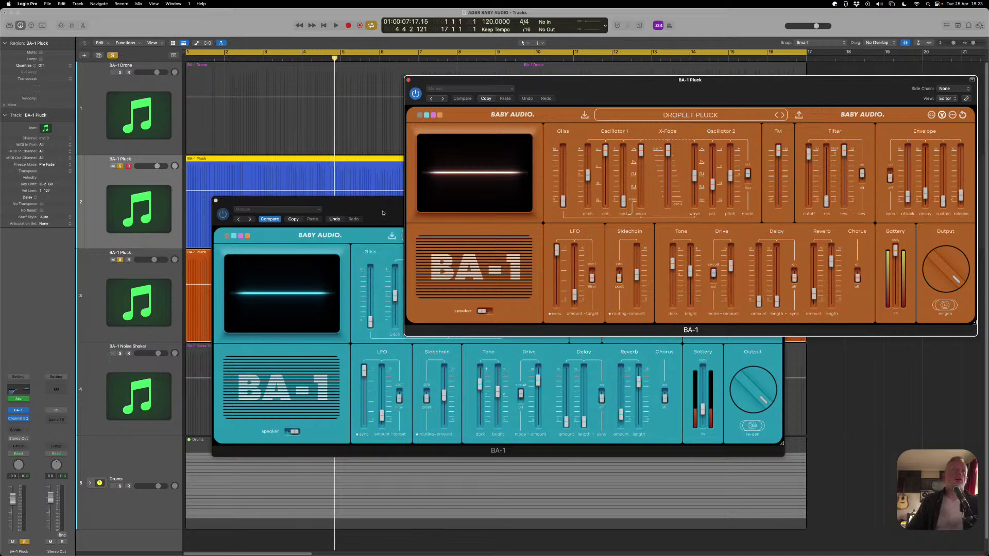
{"action": "left_click", "coordinate": [398, 212]}
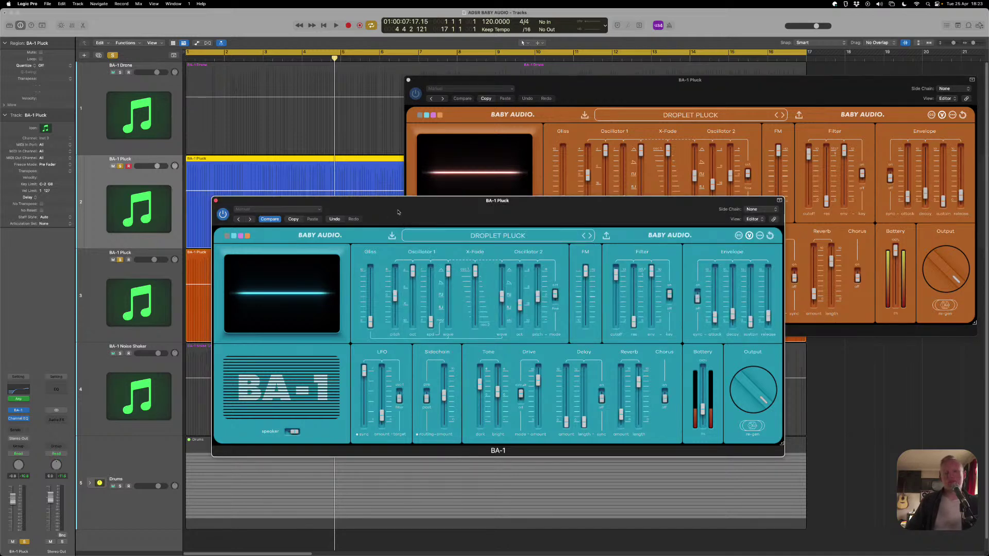
{"action": "left_click_drag", "start_coordinate": [398, 211], "coordinate": [369, 212]}
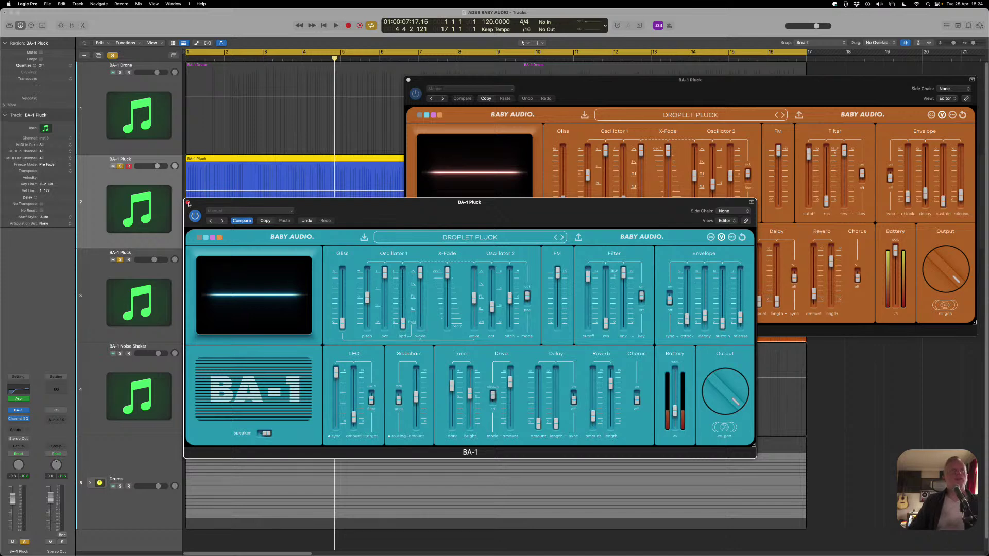
{"action": "left_click", "coordinate": [188, 203]}
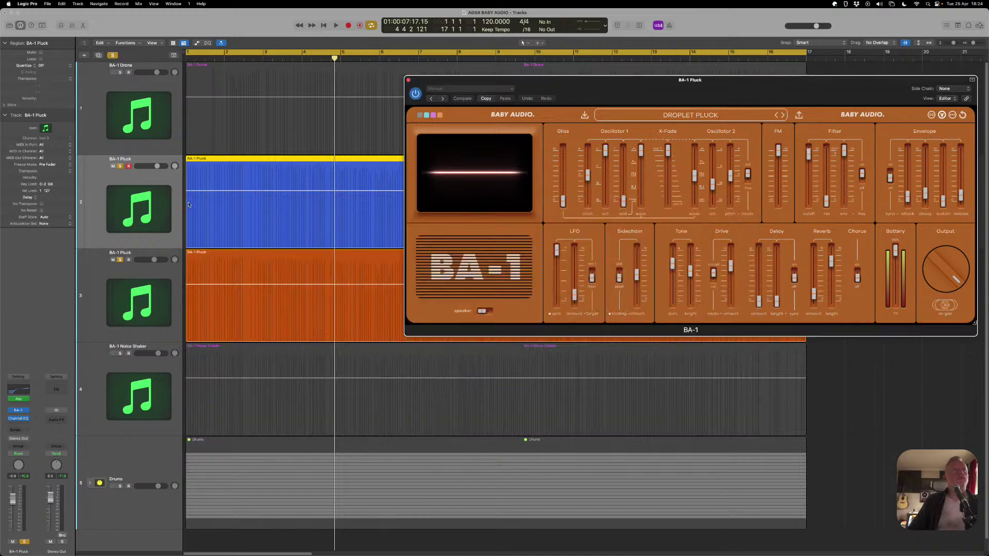
{"action": "left_click", "coordinate": [408, 80]}
{"action": "left_click", "coordinate": [120, 260], "text": "alt"}
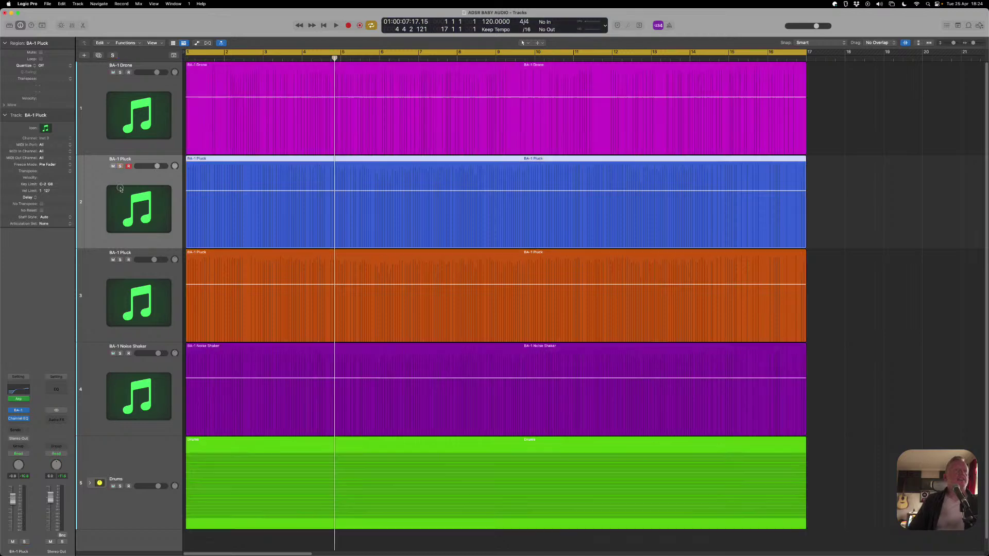
Solo the BA-1 Drone track, return the playhead to the start and open the track's BA-1
{"action": "left_click", "coordinate": [120, 72]}
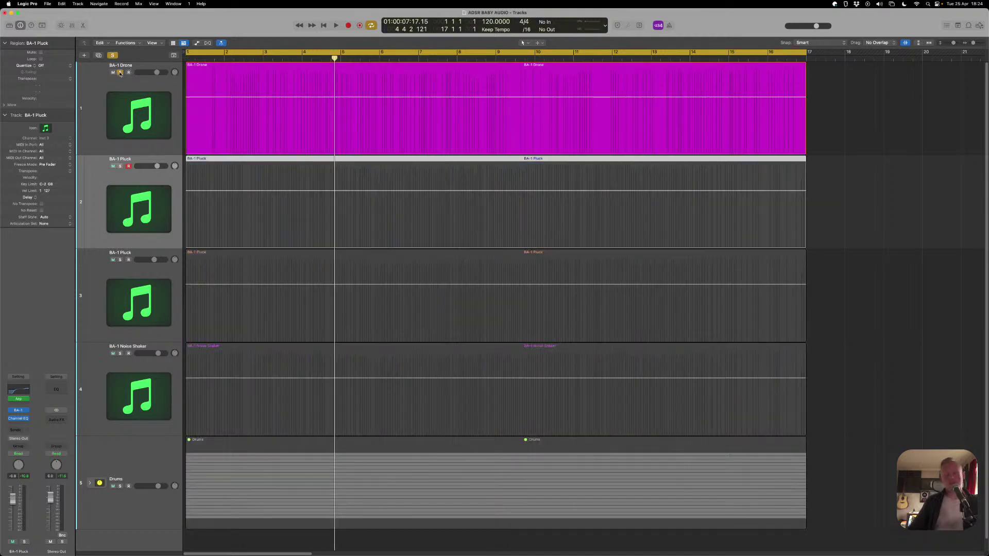
{"action": "key", "text": "Return"}
{"action": "left_click", "coordinate": [126, 87]}
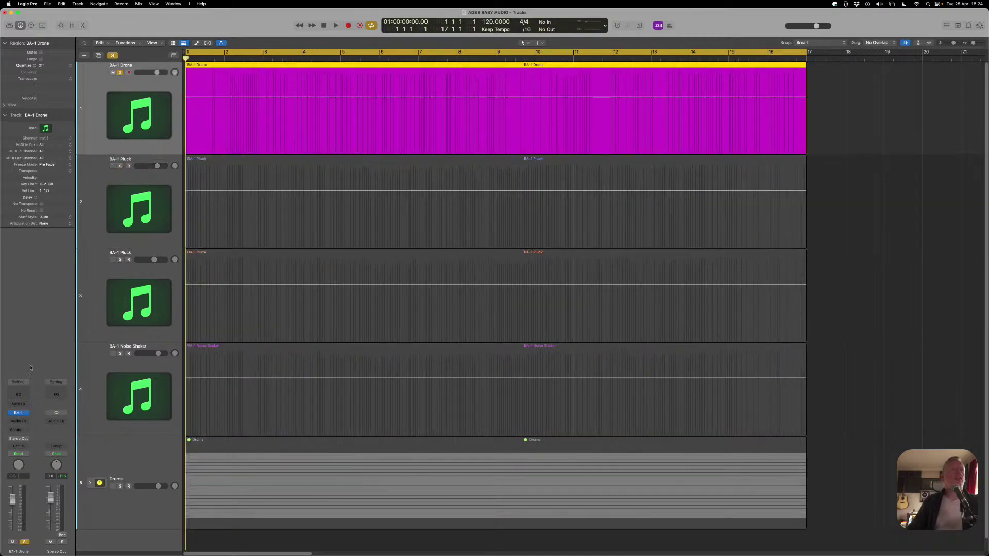
{"action": "left_click", "coordinate": [18, 413]}
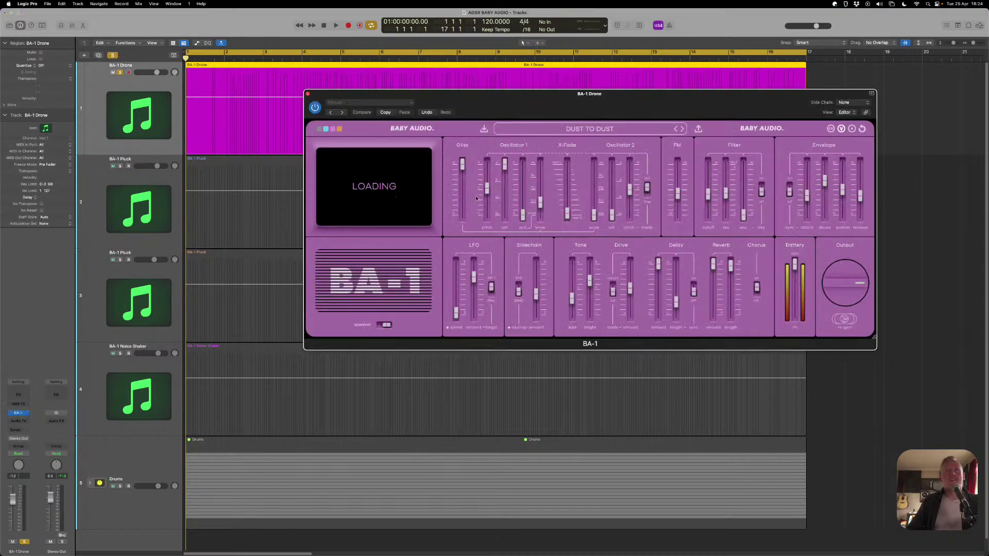
Place the Drone's BA-1 window just below the Drone region and hide the plug-in header controls
{"action": "left_click_drag", "start_coordinate": [552, 103], "coordinate": [416, 157]}
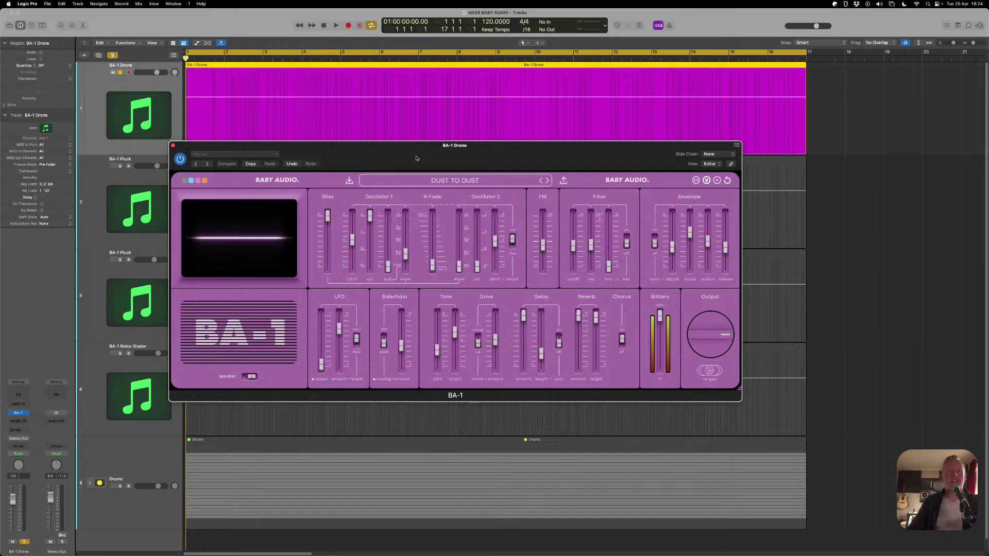
{"action": "left_click_drag", "start_coordinate": [416, 156], "coordinate": [432, 177]}
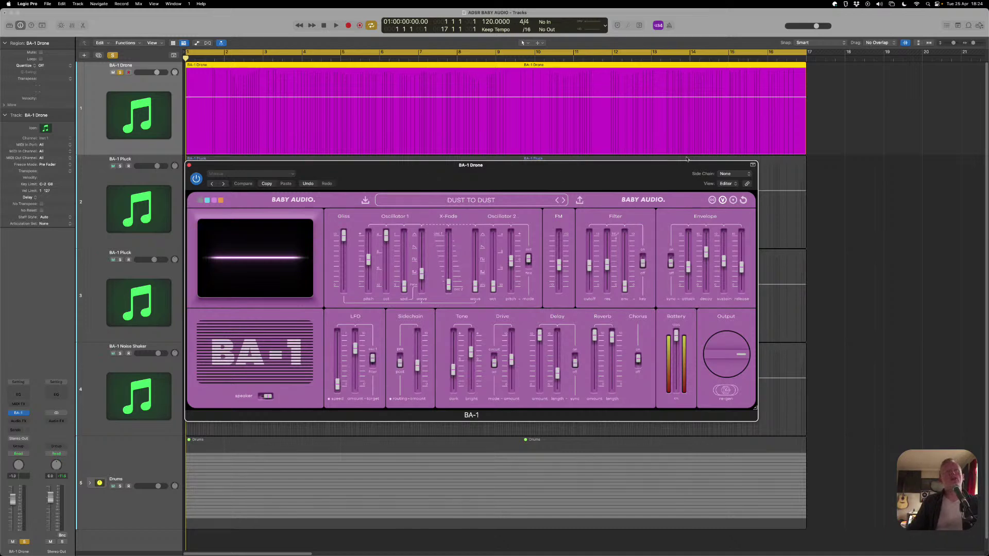
{"action": "left_click_drag", "start_coordinate": [658, 177], "coordinate": [675, 168]}
{"action": "left_click", "coordinate": [752, 165]}
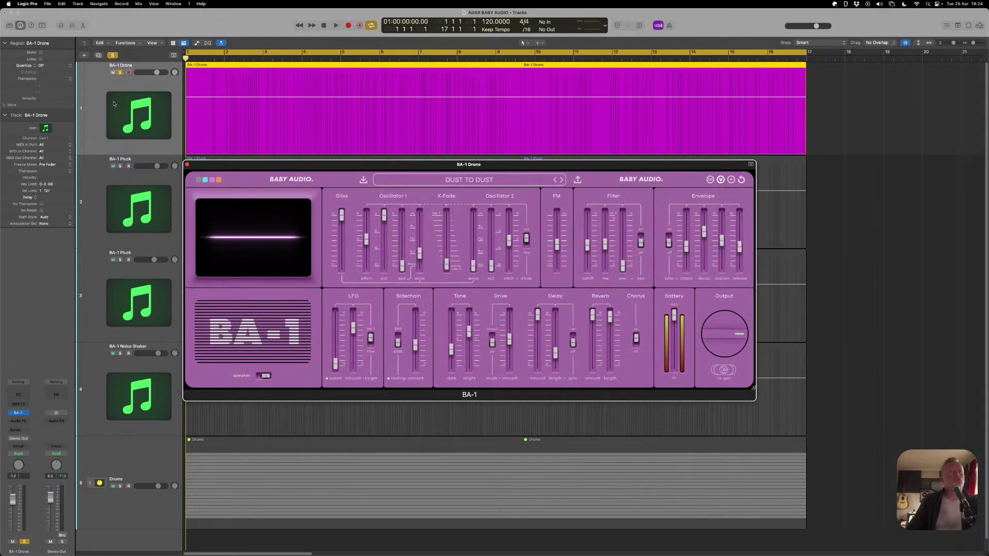
Play the Drone while sweeping its Sidechain amount down to 06 and back near the middle, and stop playback
{"action": "key", "text": "space"}
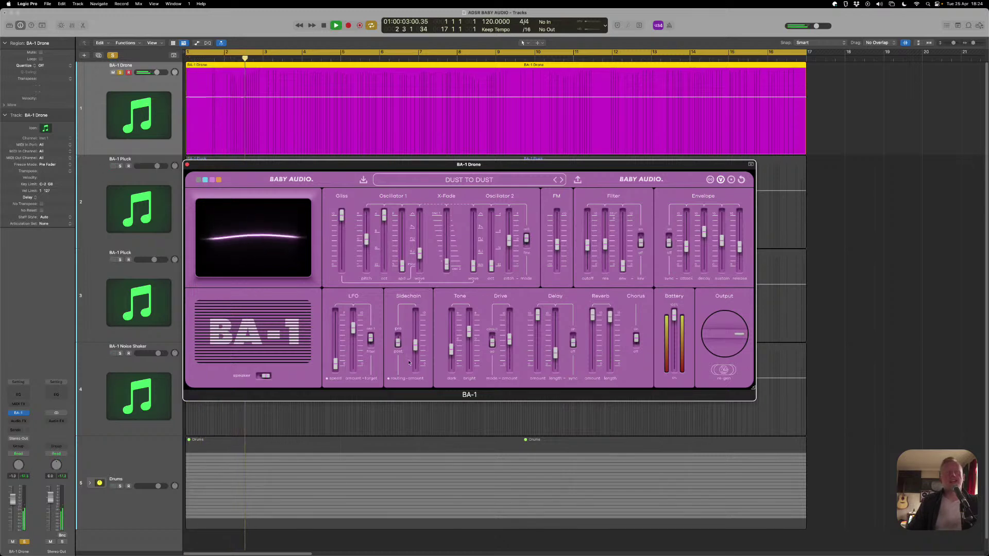
{"action": "mouse_move", "coordinate": [413, 348]}
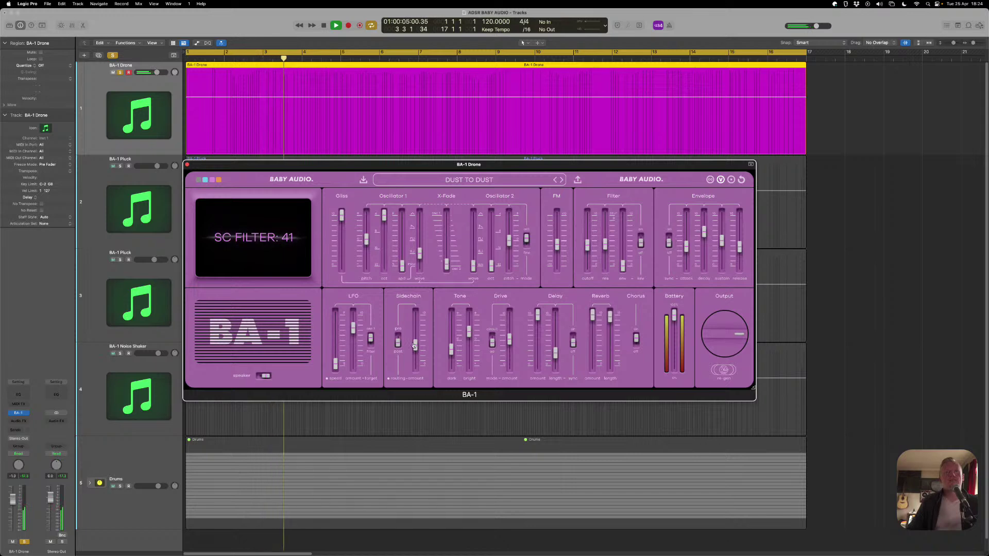
{"action": "left_click", "coordinate": [264, 377]}
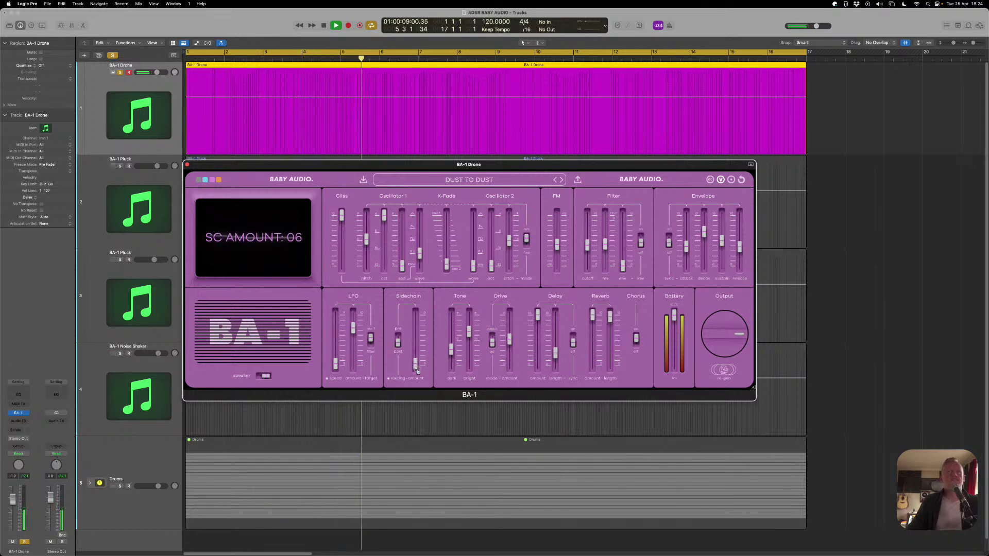
{"action": "mouse_move", "coordinate": [415, 344]}
{"action": "left_mouse_down"}
{"action": "mouse_move", "coordinate": [418, 376]}
{"action": "mouse_move", "coordinate": [420, 352]}
{"action": "left_mouse_up"}
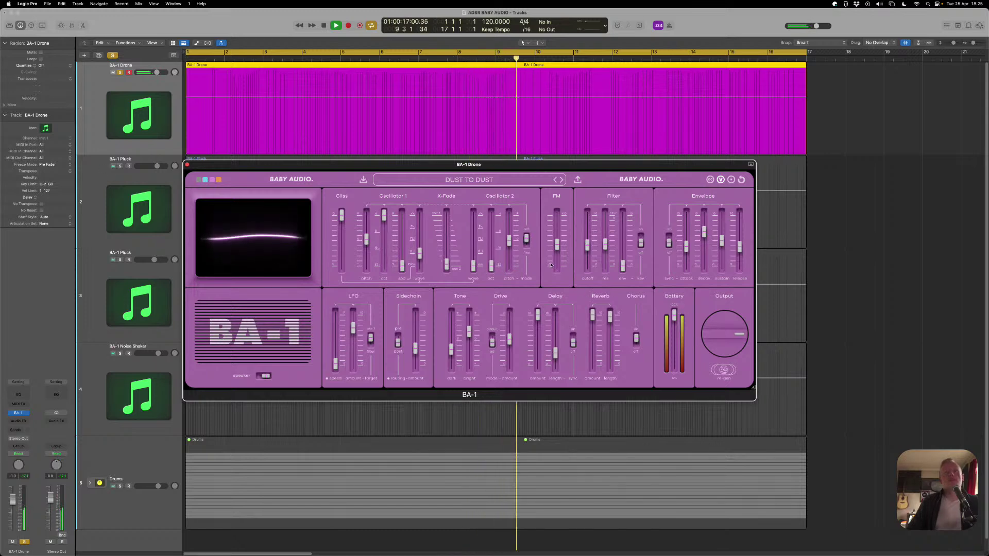
{"action": "key", "text": "space"}
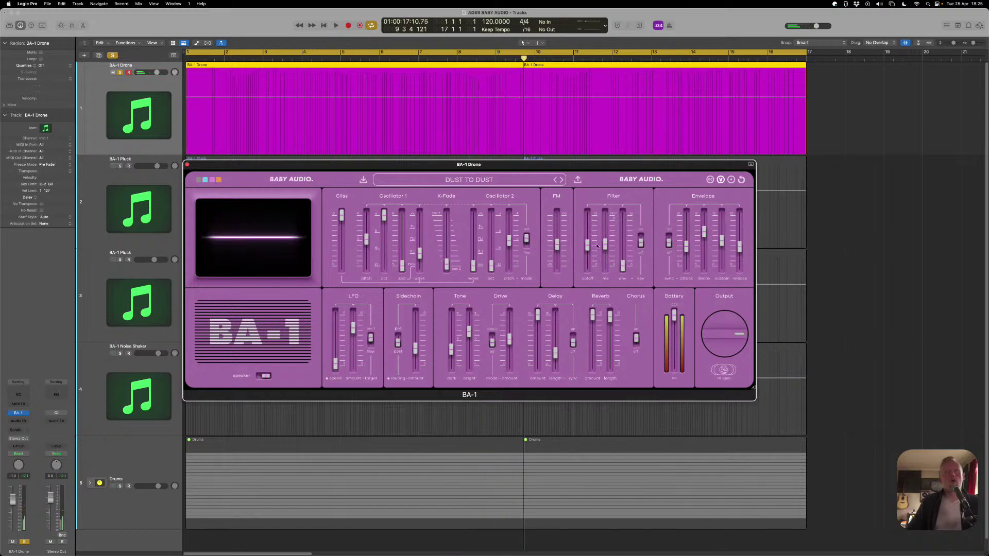
Play the Drone while sweeping its filter cutoff, leave it at 43 and stop playback
{"action": "key", "text": "space"}
{"action": "mouse_move", "coordinate": [587, 249]}
{"action": "left_mouse_down"}
{"action": "mouse_move", "coordinate": [589, 220]}
{"action": "mouse_move", "coordinate": [590, 248]}
{"action": "left_mouse_up"}
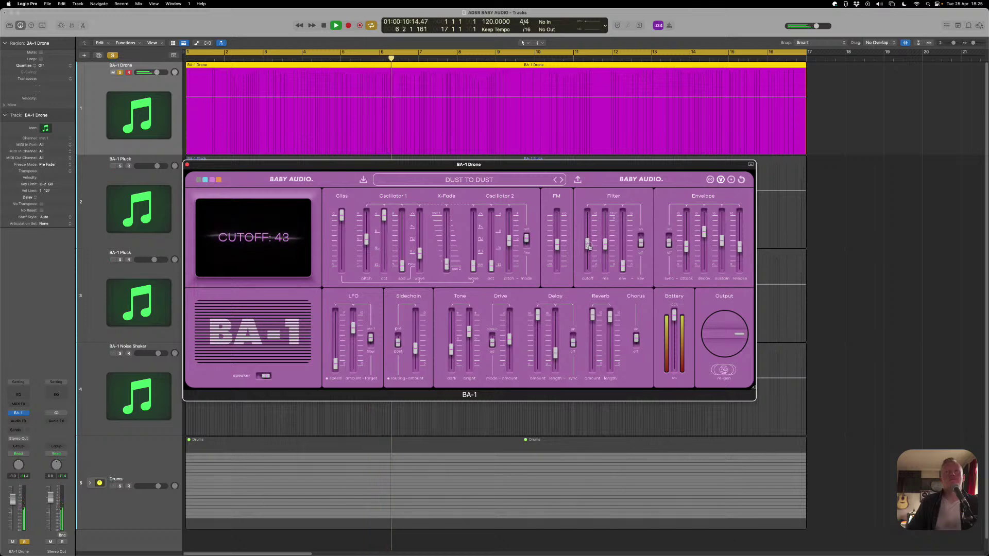
{"action": "key", "text": "space"}
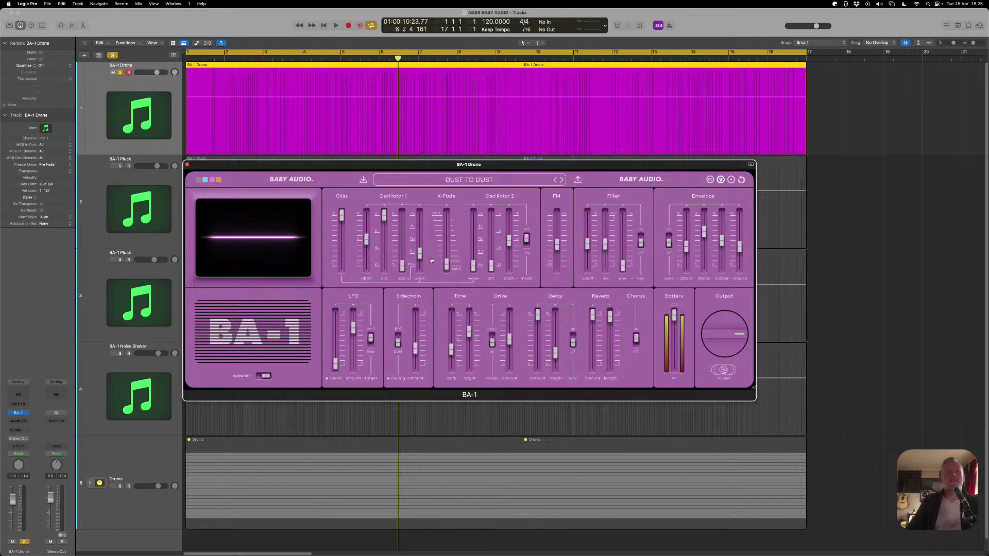
Play the Drone from the start while trying Oscillator 2's octave and the FM amount, and stop playback
{"action": "mouse_move", "coordinate": [367, 243]}
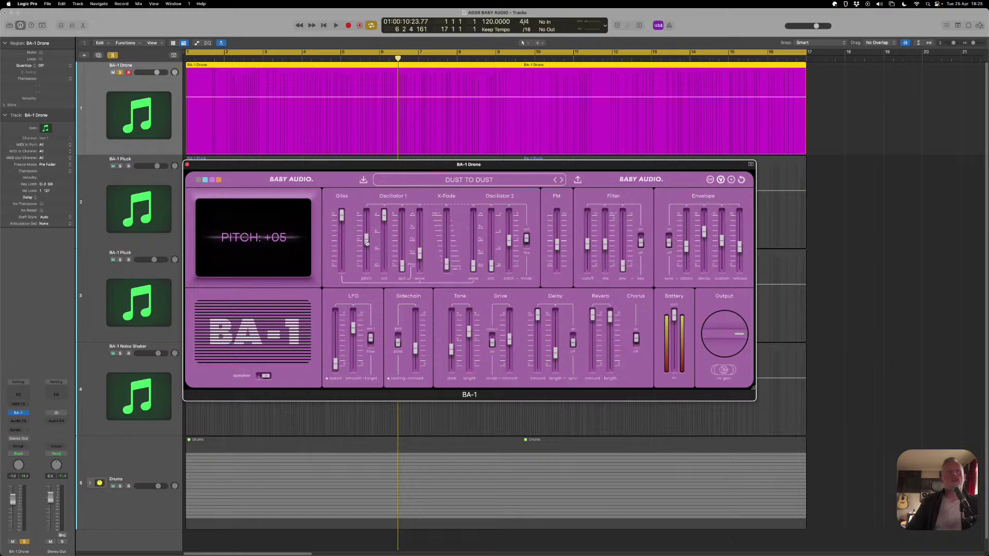
{"action": "mouse_move", "coordinate": [384, 216]}
{"action": "mouse_move", "coordinate": [492, 272]}
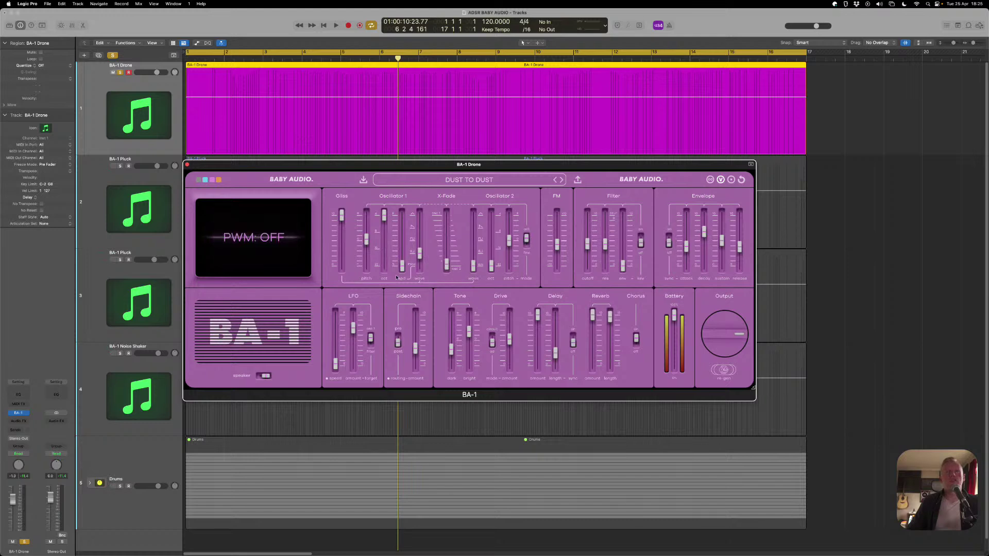
{"action": "key", "text": "space"}
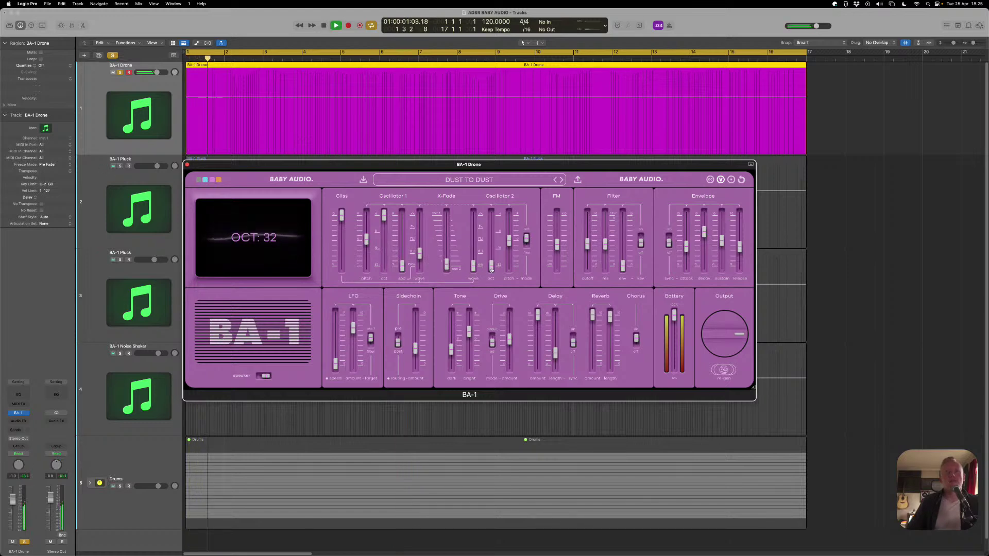
{"action": "mouse_move", "coordinate": [490, 266]}
{"action": "left_mouse_down"}
{"action": "mouse_move", "coordinate": [491, 254]}
{"action": "mouse_move", "coordinate": [490, 266]}
{"action": "mouse_move", "coordinate": [446, 254]}
{"action": "mouse_move", "coordinate": [447, 238]}
{"action": "mouse_move", "coordinate": [446, 265]}
{"action": "mouse_move", "coordinate": [491, 264]}
{"action": "mouse_move", "coordinate": [493, 231]}
{"action": "mouse_move", "coordinate": [491, 266]}
{"action": "left_mouse_up"}
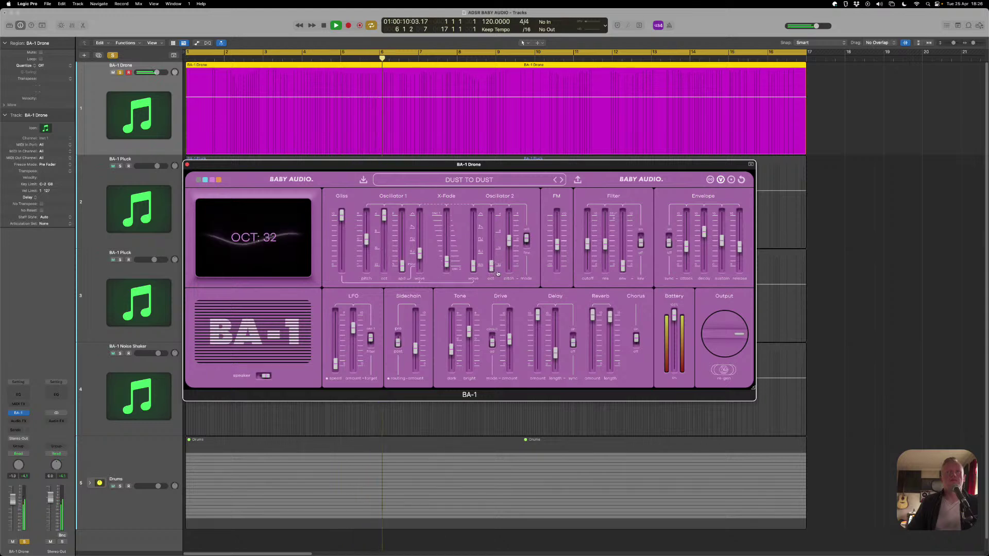
{"action": "left_click", "coordinate": [558, 247]}
{"action": "mouse_move", "coordinate": [559, 248]}
{"action": "left_mouse_down"}
{"action": "mouse_move", "coordinate": [558, 219]}
{"action": "mouse_move", "coordinate": [562, 264]}
{"action": "mouse_move", "coordinate": [564, 249]}
{"action": "left_mouse_up"}
{"action": "key", "text": "space"}
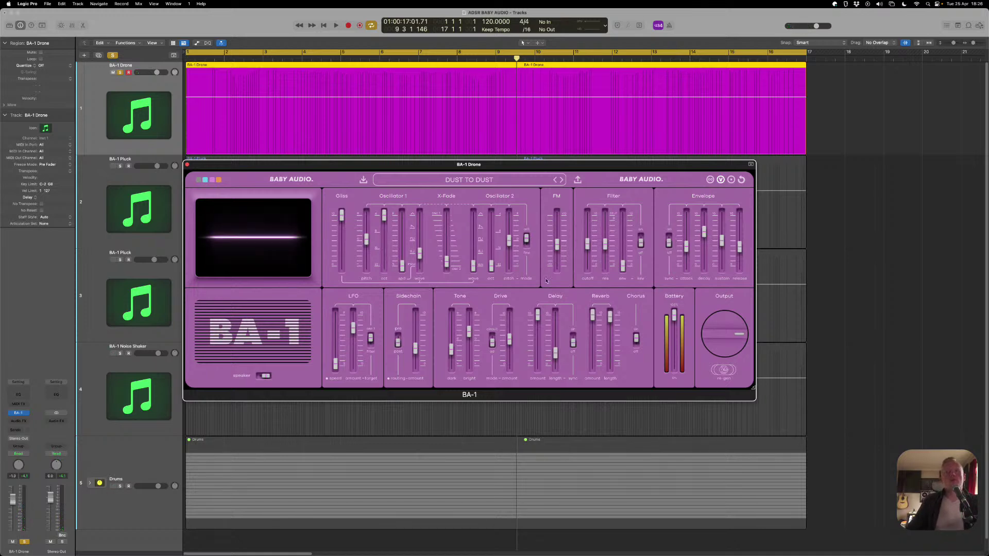
Turn the Drone's Speaker off and restart playback from the beginning
{"action": "left_click", "coordinate": [263, 377]}
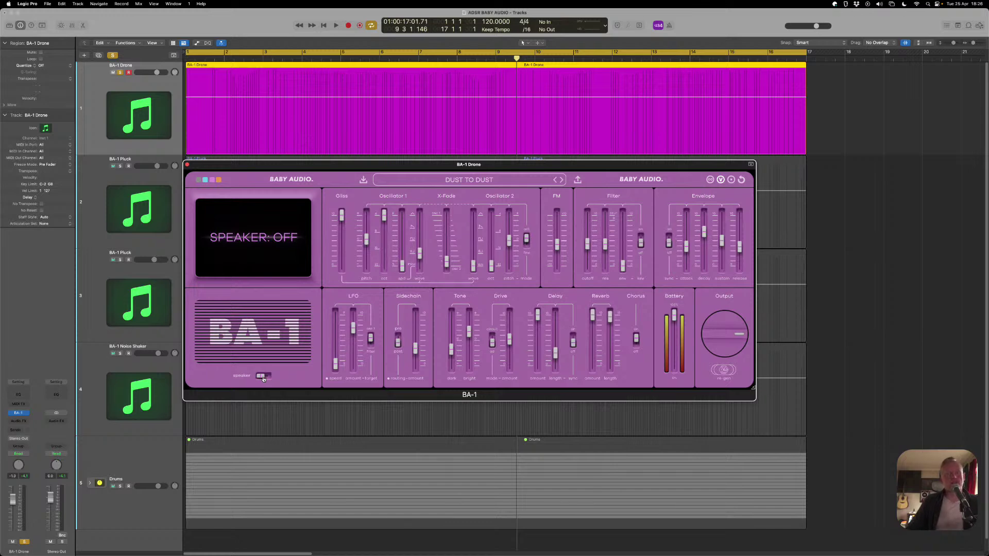
{"action": "key", "text": "space"}
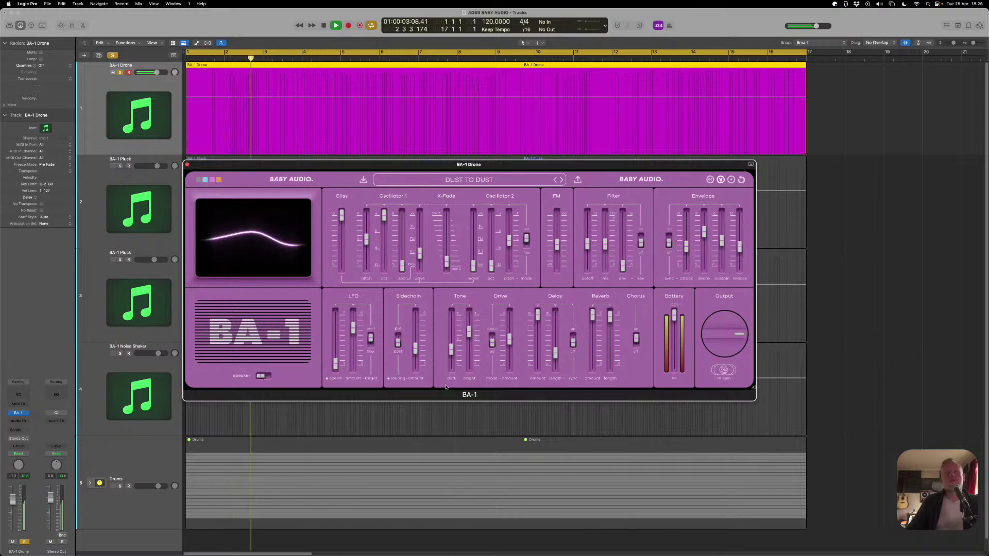
Raise the Drone's filter cutoff during playback and set its Sidechain routing to Pre
{"action": "mouse_move", "coordinate": [607, 301]}
{"action": "left_click_drag", "start_coordinate": [587, 244], "coordinate": [588, 225]}
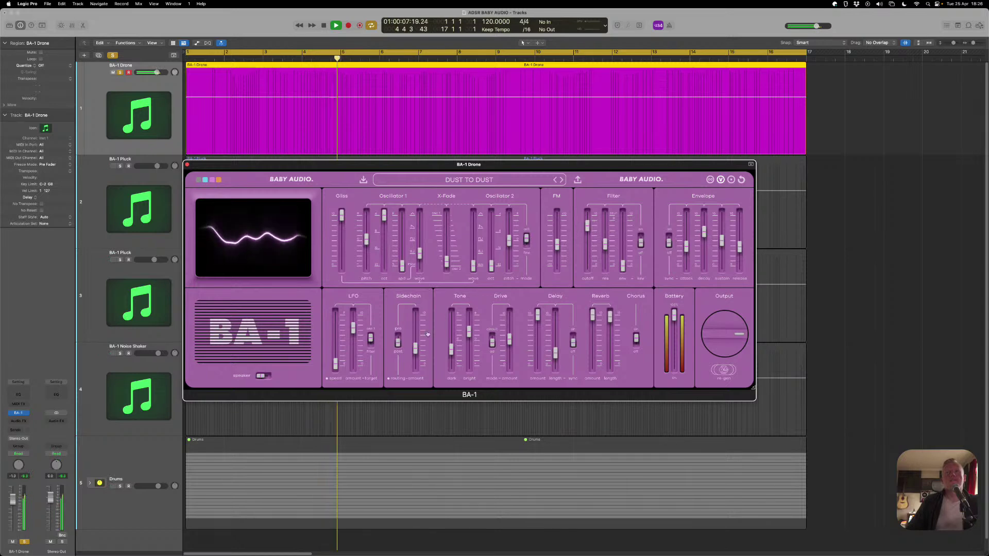
{"action": "left_click", "coordinate": [398, 341]}
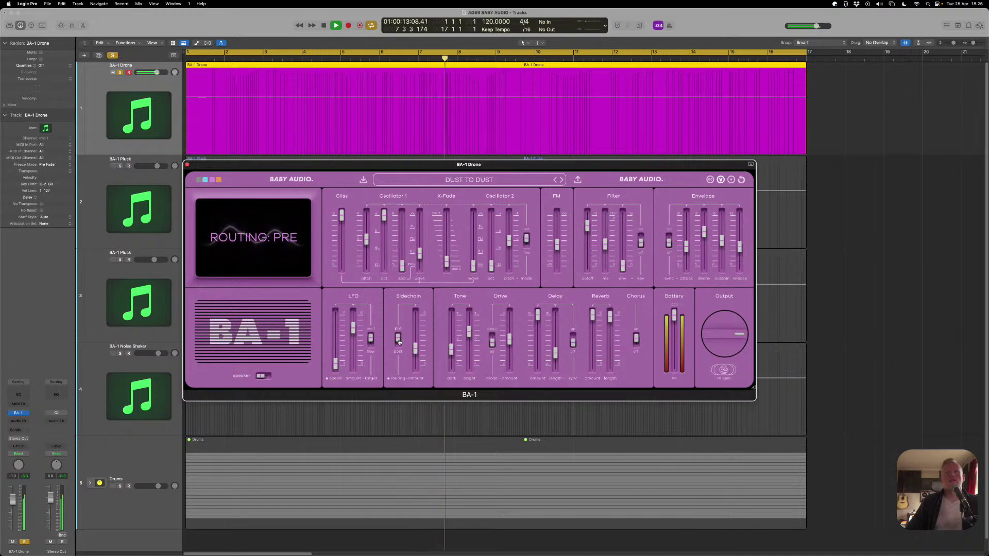
Stop playback, solo the Drums track together with the Drone and play both from the beginning
{"action": "key", "text": "space"}
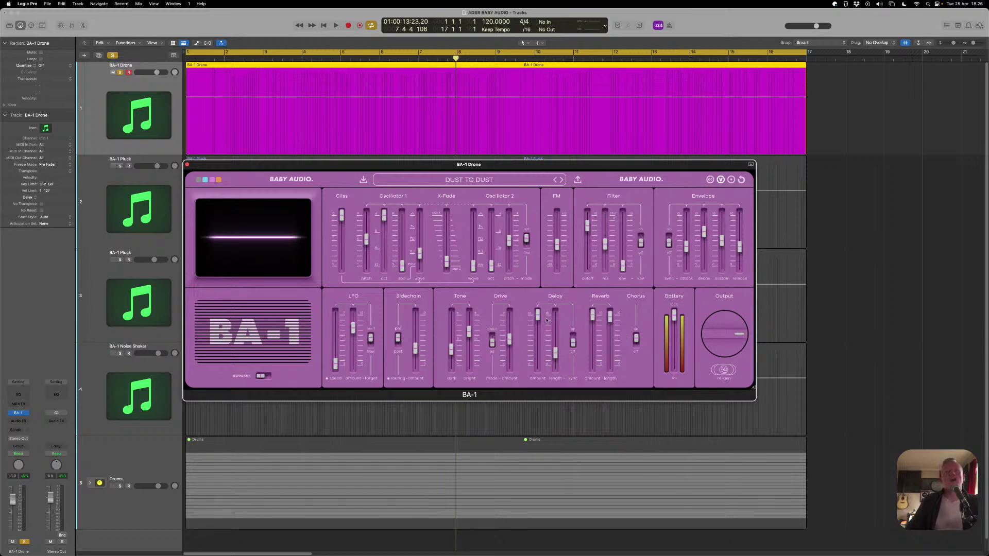
{"action": "mouse_move", "coordinate": [557, 323]}
{"action": "mouse_move", "coordinate": [535, 350]}
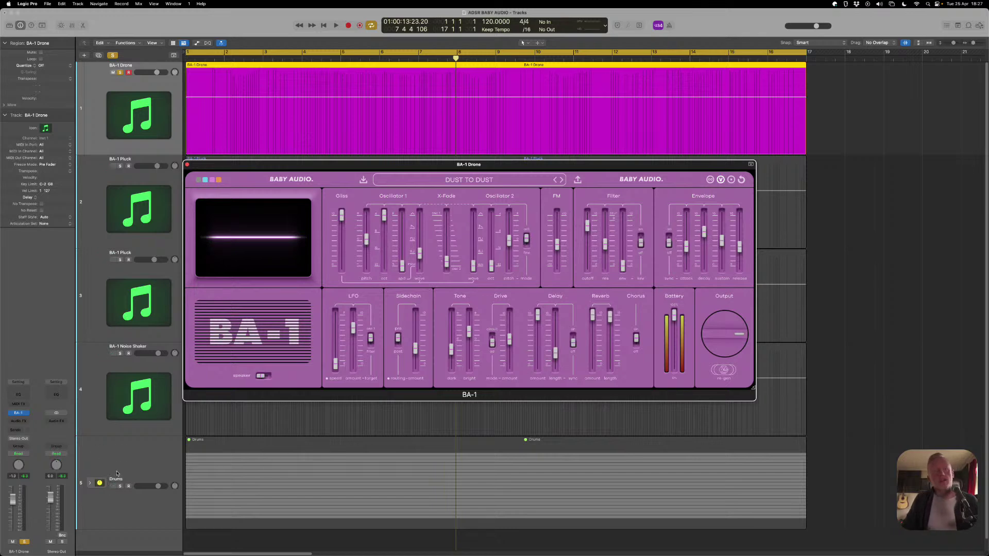
{"action": "left_click", "coordinate": [120, 441]}
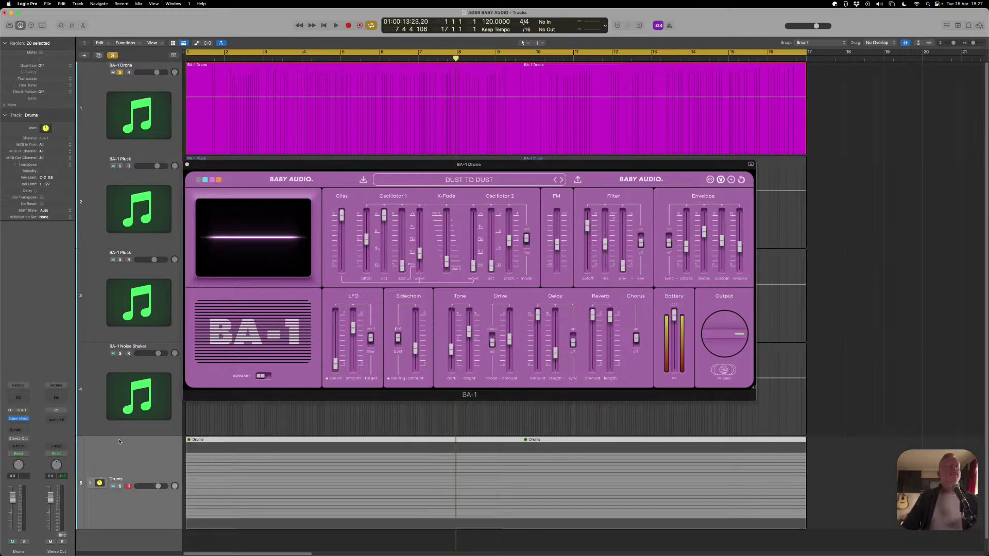
{"action": "key", "text": "super+Up"}
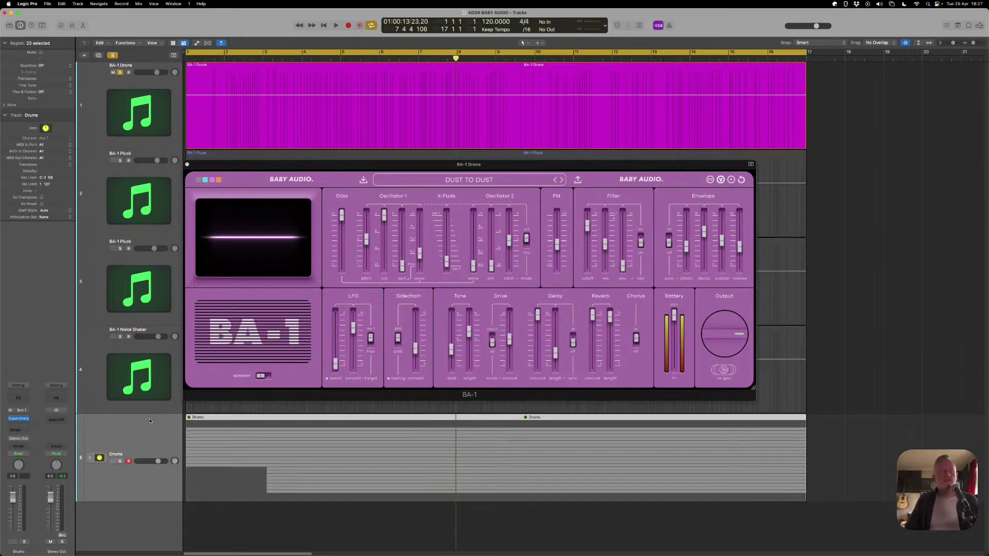
{"action": "left_click", "coordinate": [121, 405]}
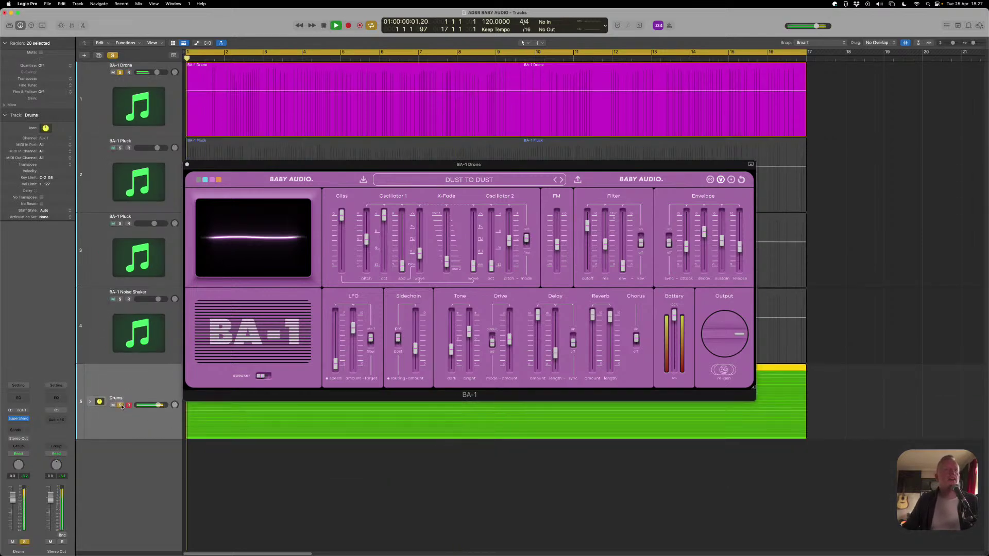
{"action": "key", "text": "space"}
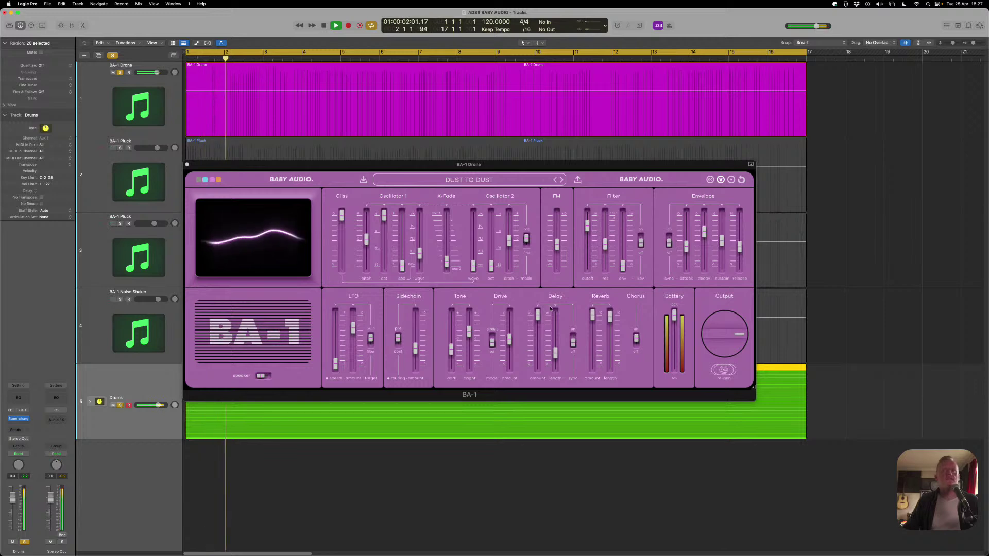
Lower the Drone's filter cutoff to 36 during playback and solo both Pluck tracks
{"action": "left_click_drag", "start_coordinate": [587, 226], "coordinate": [587, 251]}
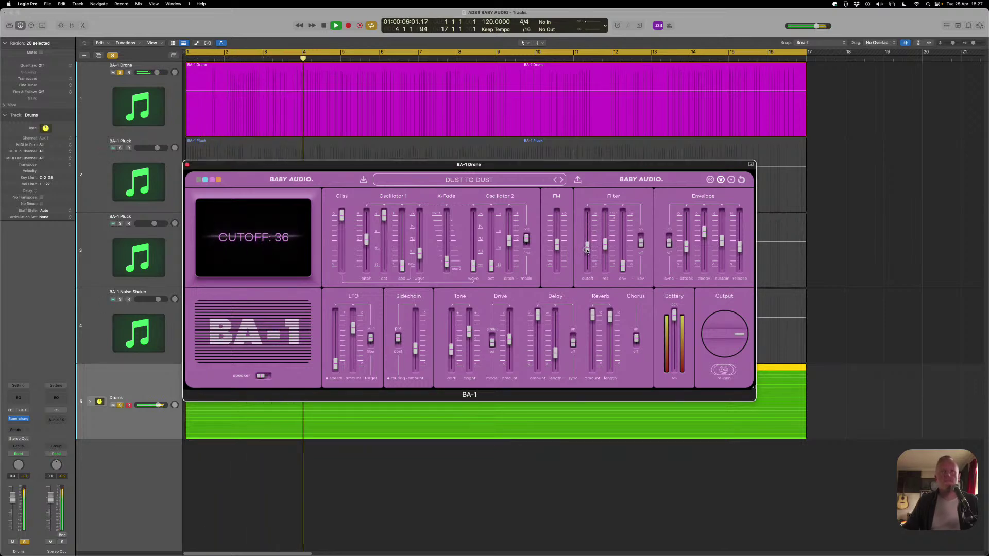
{"action": "left_click", "coordinate": [120, 148]}
{"action": "left_click", "coordinate": [120, 224]}
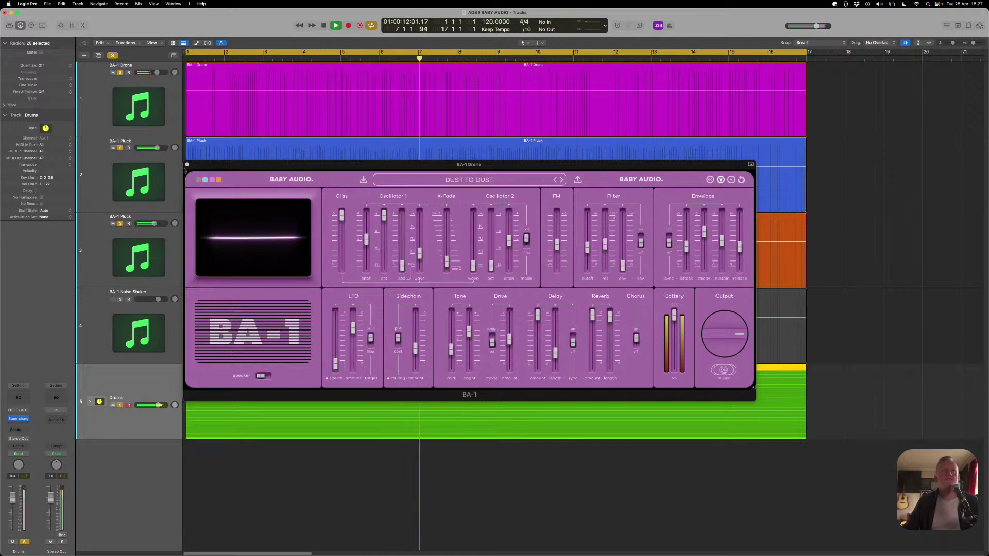
Adjust both Pluck tracks' panning and the Drone's filter cutoff, resonance and FM amount during playback
{"action": "mouse_move", "coordinate": [171, 154]}
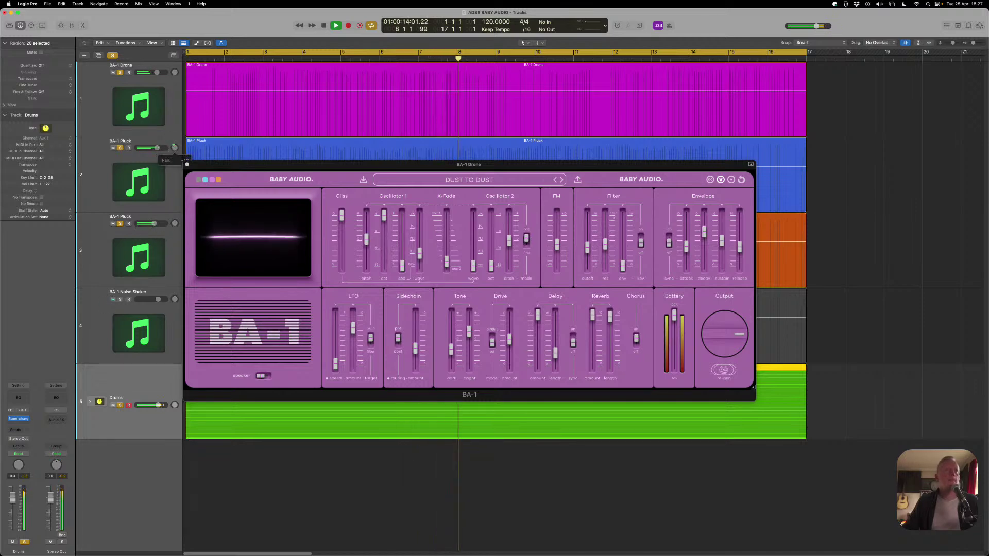
{"action": "mouse_move", "coordinate": [177, 217]}
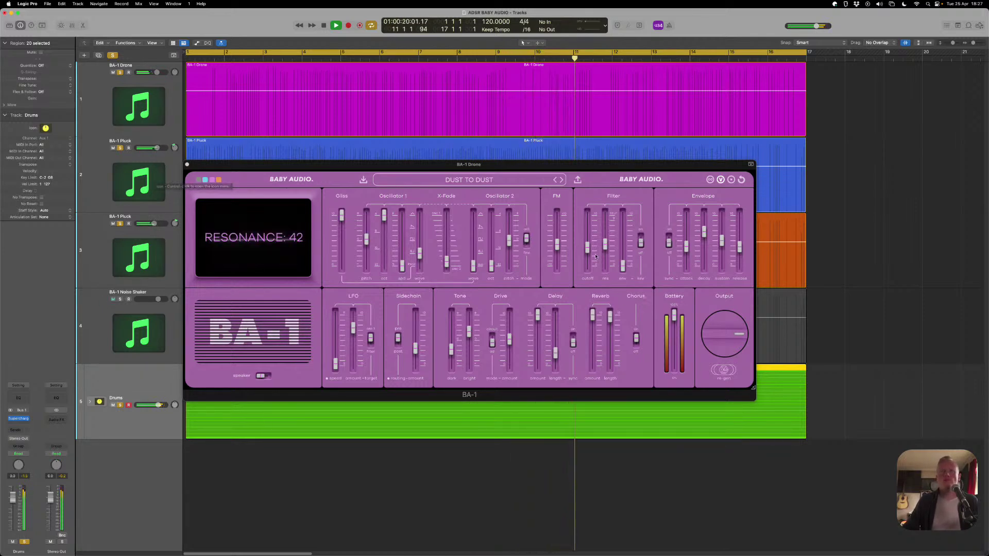
{"action": "left_click_drag", "start_coordinate": [587, 249], "coordinate": [562, 236]}
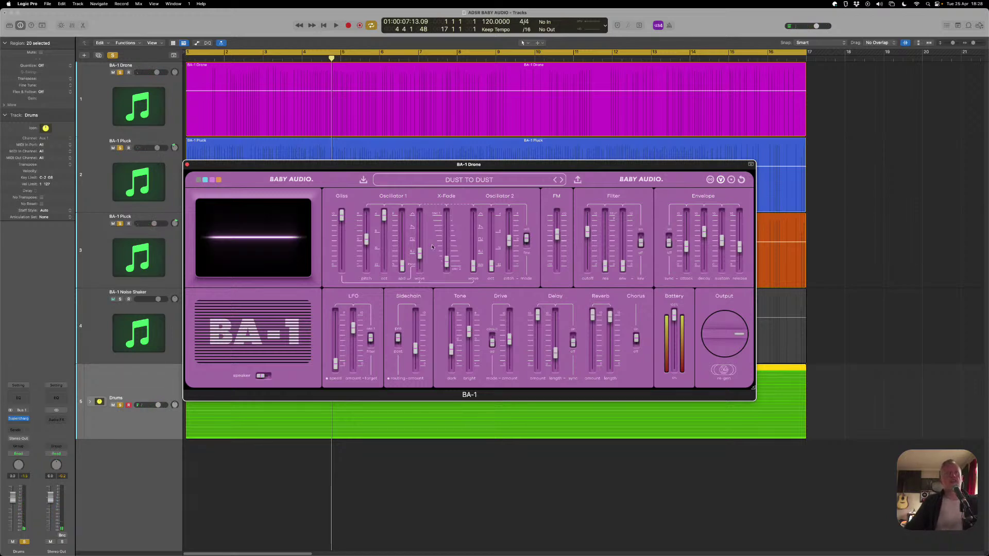
Look through the BA-1 preset browser, examining the Baby Audio x ADSR bank's keys, leads, pads, plucks and synths, and close it
{"action": "left_click", "coordinate": [470, 182]}
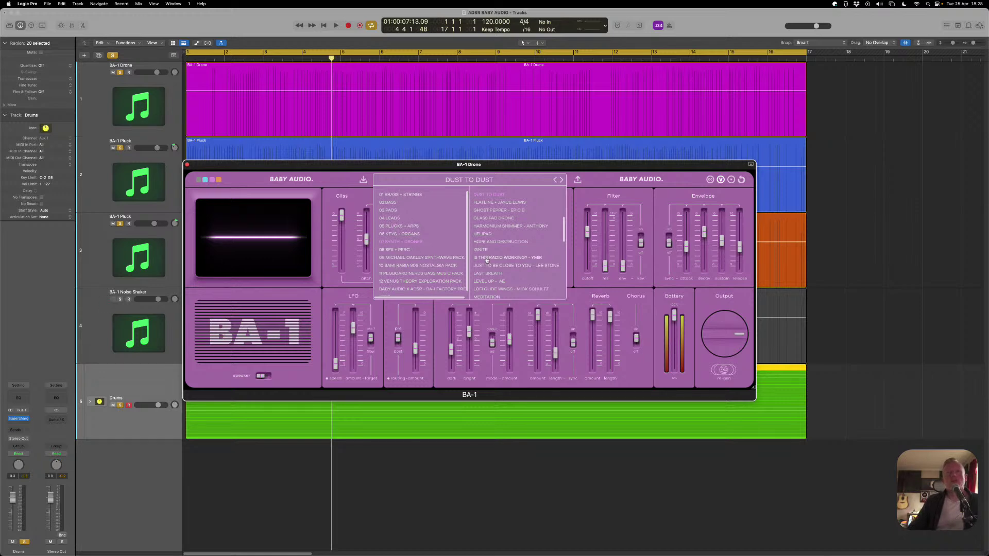
{"action": "scroll", "coordinate": [487, 260], "scroll_direction": "up", "scroll_amount": 5}
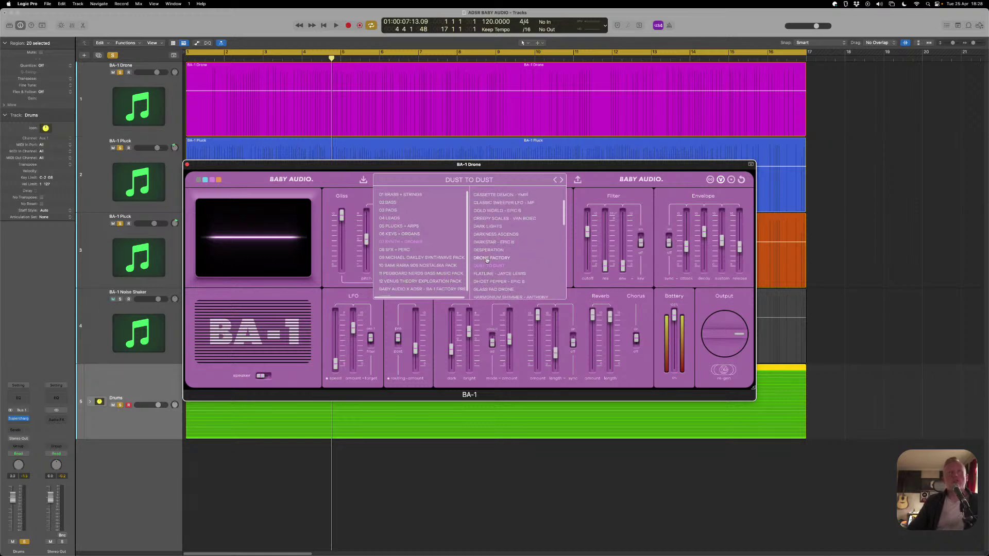
{"action": "scroll", "coordinate": [443, 258], "scroll_direction": "down", "scroll_amount": 1}
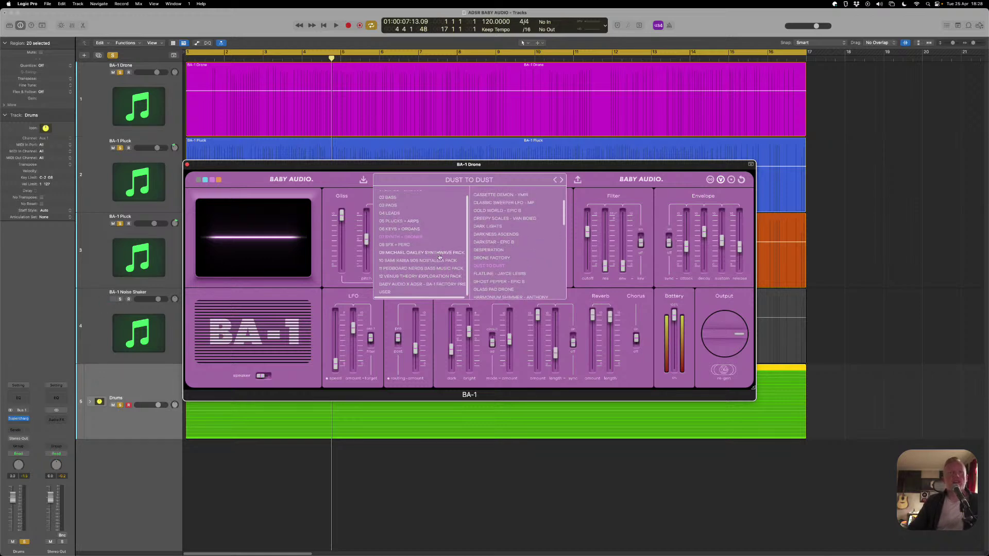
{"action": "left_click", "coordinate": [417, 285]}
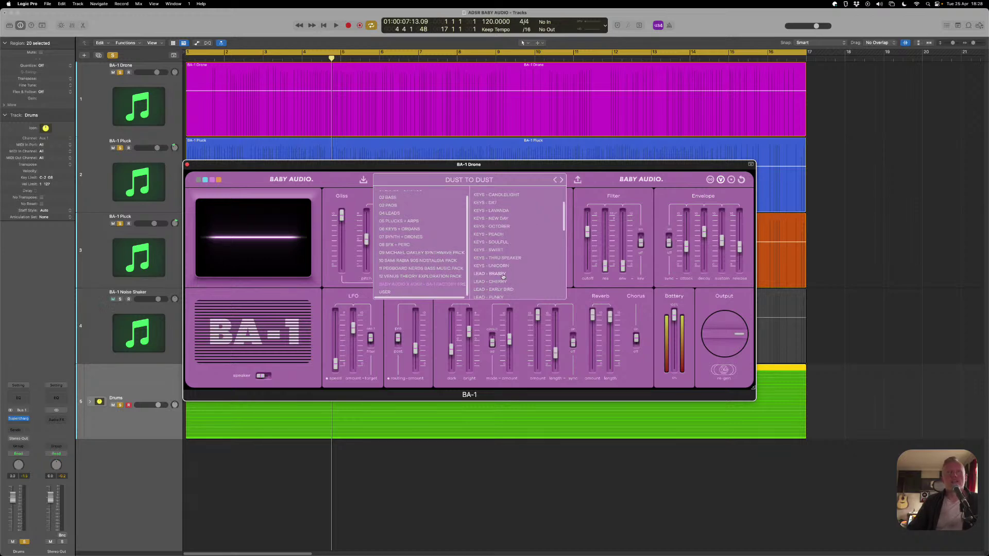
{"action": "scroll", "coordinate": [503, 276], "scroll_direction": "down", "scroll_amount": 5}
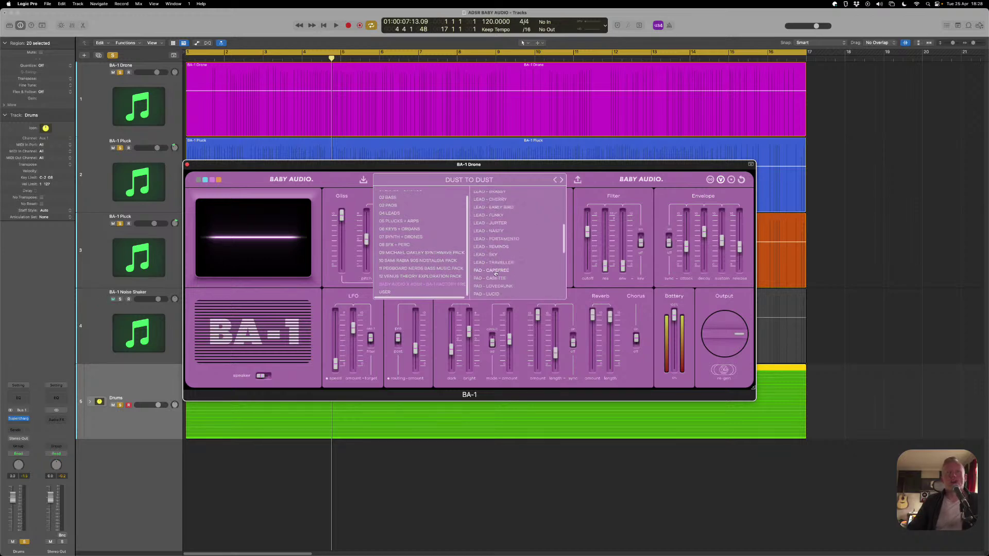
{"action": "scroll", "coordinate": [496, 273], "scroll_direction": "down", "scroll_amount": 3}
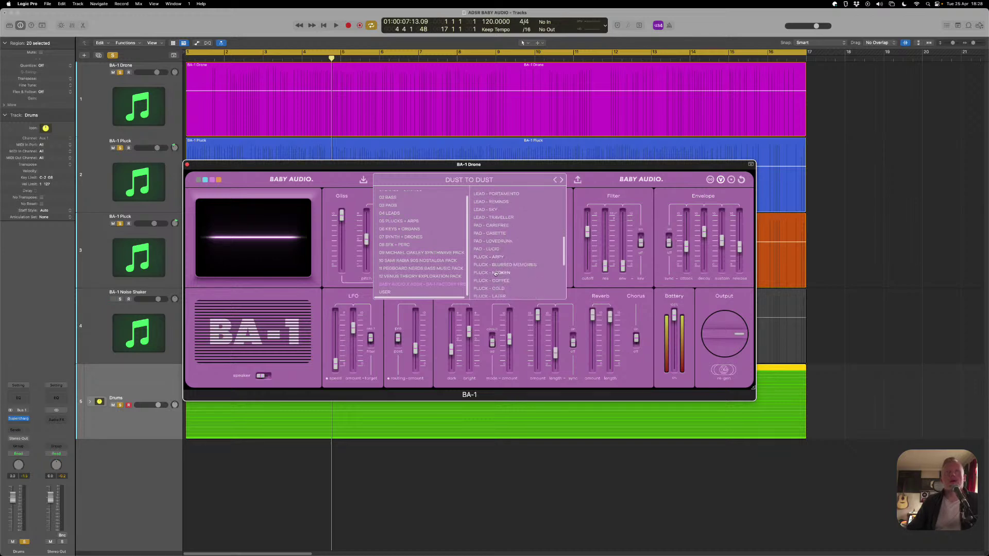
{"action": "scroll", "coordinate": [496, 274], "scroll_direction": "down", "scroll_amount": 8}
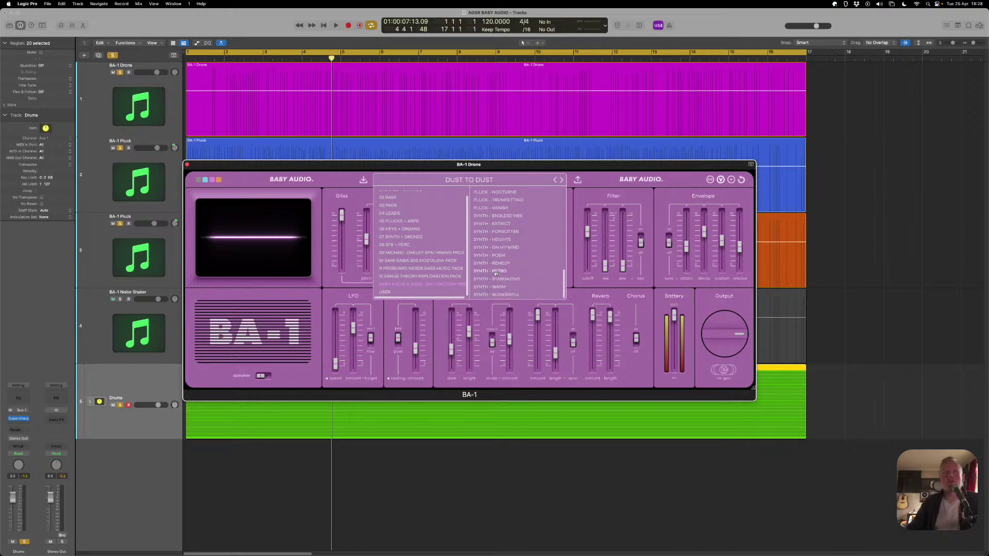
{"action": "scroll", "coordinate": [495, 273], "scroll_direction": "up", "scroll_amount": 3}
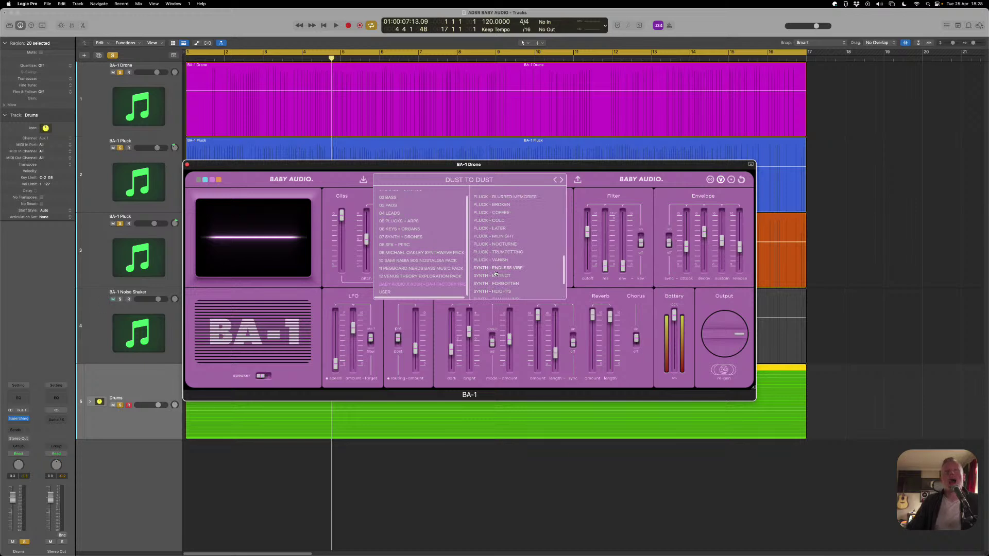
{"action": "scroll", "coordinate": [489, 252], "scroll_direction": "up", "scroll_amount": 3}
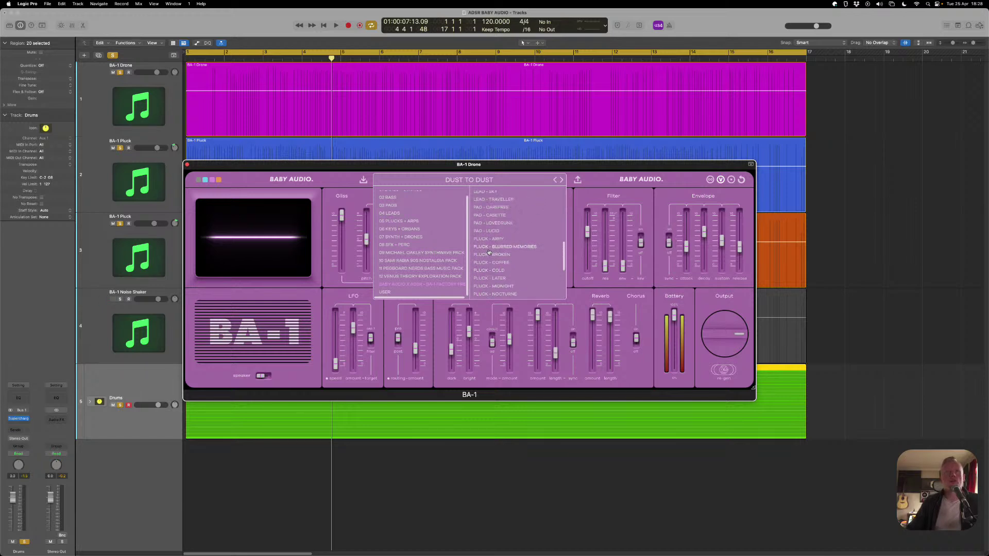
{"action": "scroll", "coordinate": [489, 252], "scroll_direction": "up", "scroll_amount": 1}
{"action": "scroll", "coordinate": [492, 238], "scroll_direction": "up", "scroll_amount": 1}
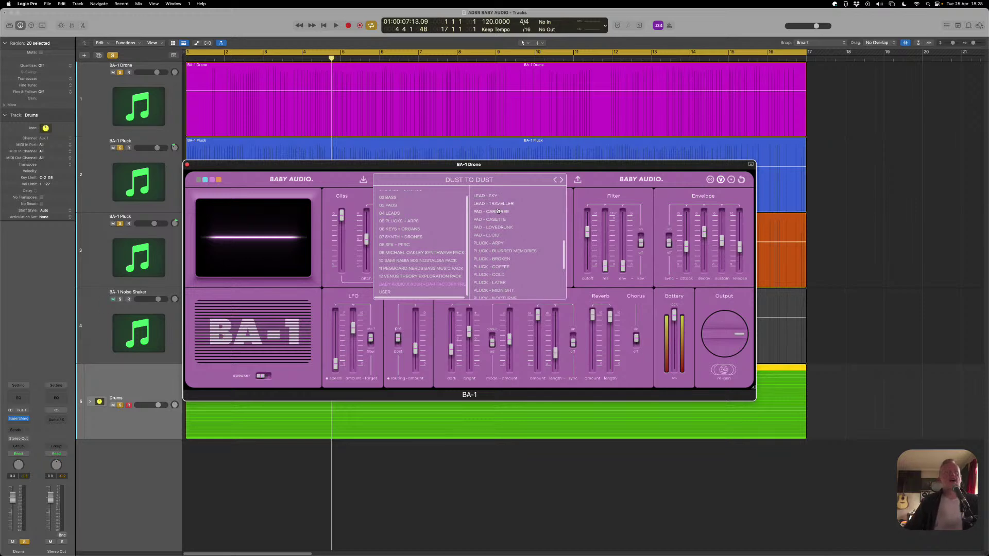
{"action": "left_click", "coordinate": [302, 171]}
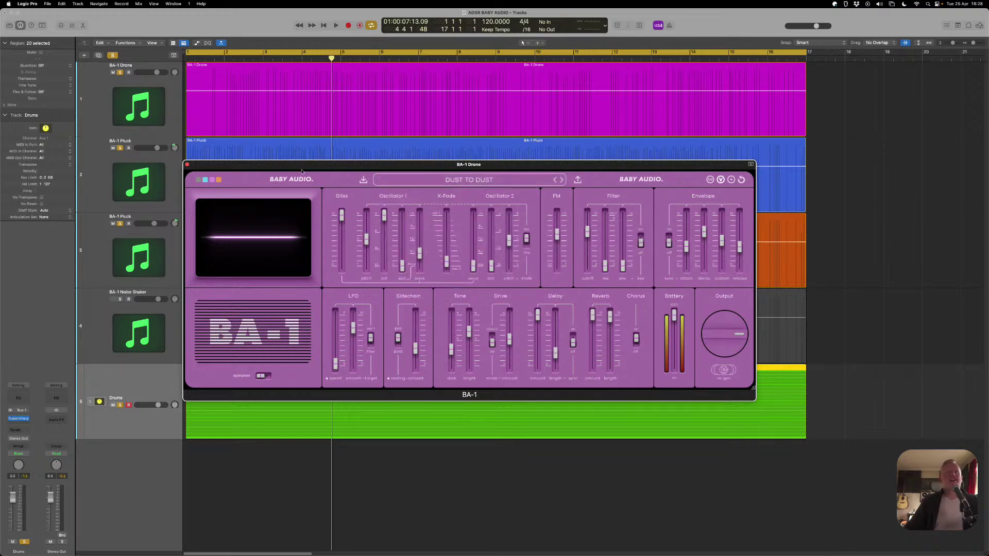
Unsolo both Pluck tracks and save the Drone's sound in the USER folder as the preset DUST TO DUST ADSR
{"action": "left_click", "coordinate": [119, 224]}
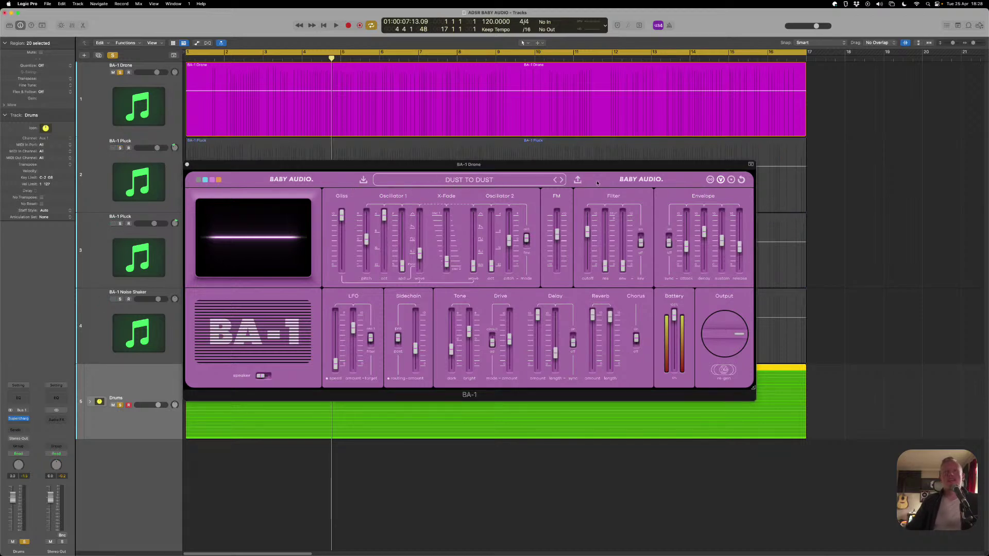
{"action": "left_click", "coordinate": [576, 182]}
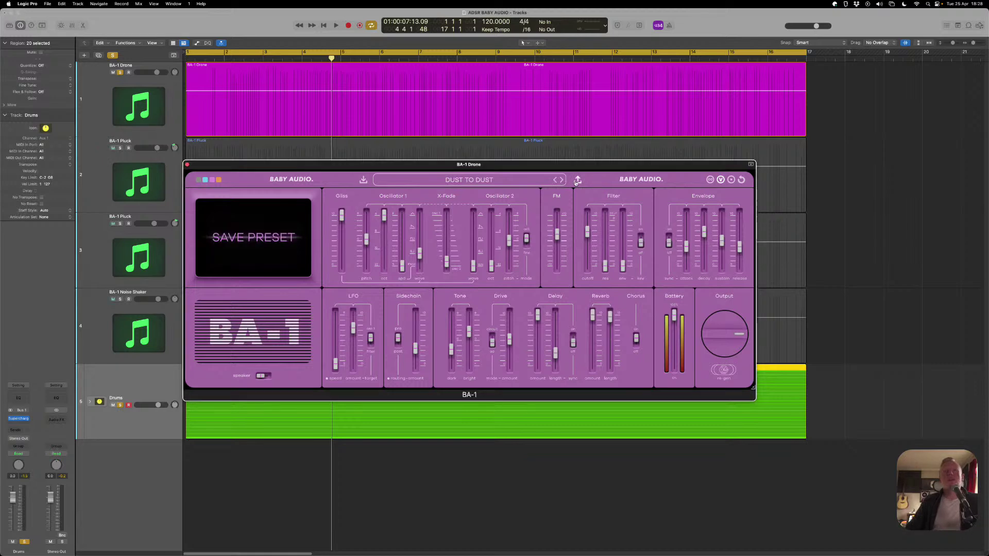
{"action": "left_click", "coordinate": [577, 181]}
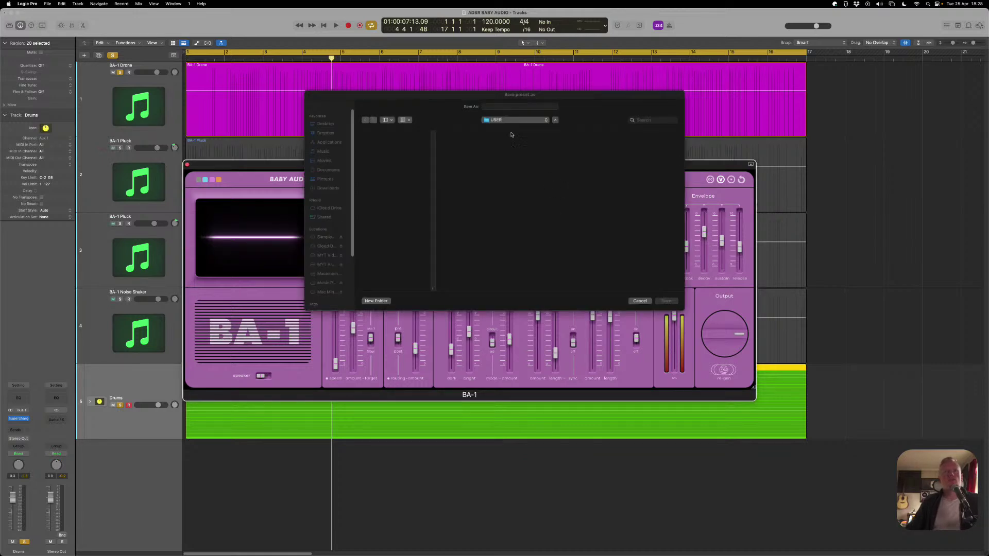
{"action": "left_click_drag", "start_coordinate": [490, 102], "coordinate": [495, 203]}
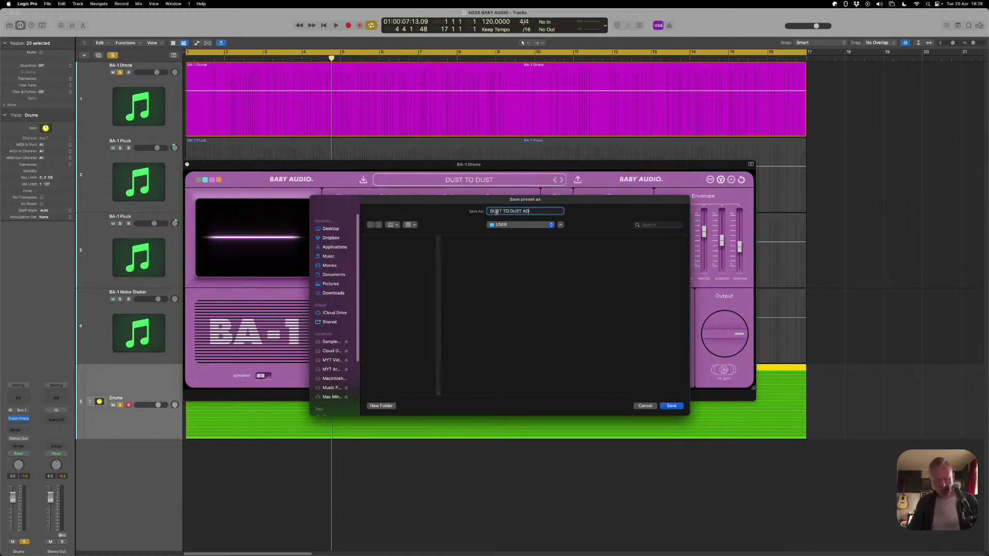
{"action": "type", "text": "ADSR"}
{"action": "key", "text": "Return"}
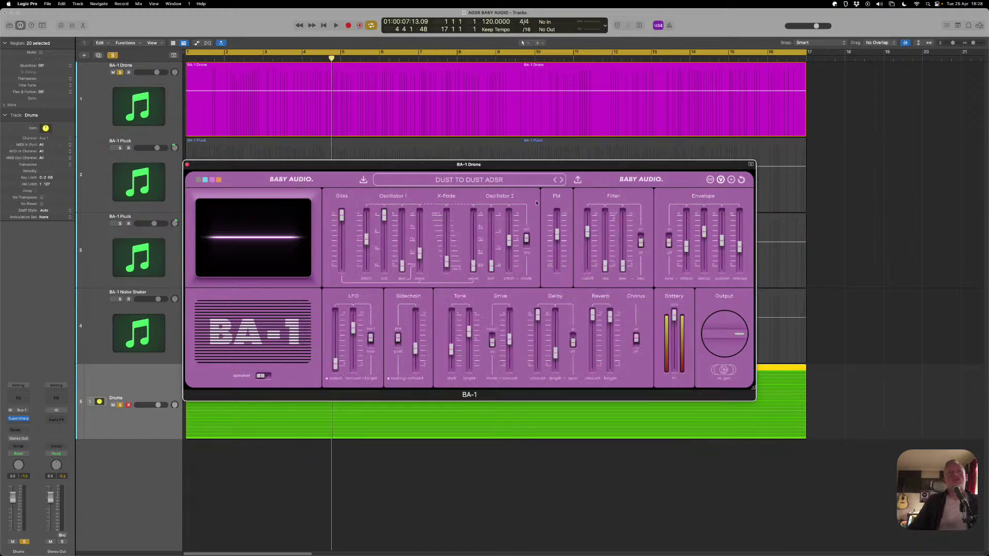
Reopen the preset browser and look through the Baby Audio x ADSR bank from the basses to the pads
{"action": "left_click", "coordinate": [506, 181]}
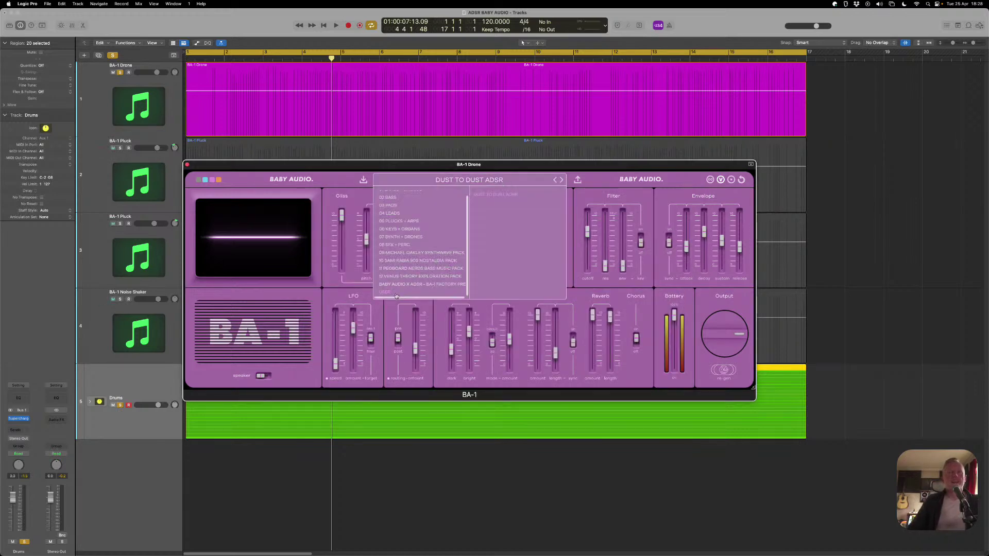
{"action": "left_click", "coordinate": [405, 286]}
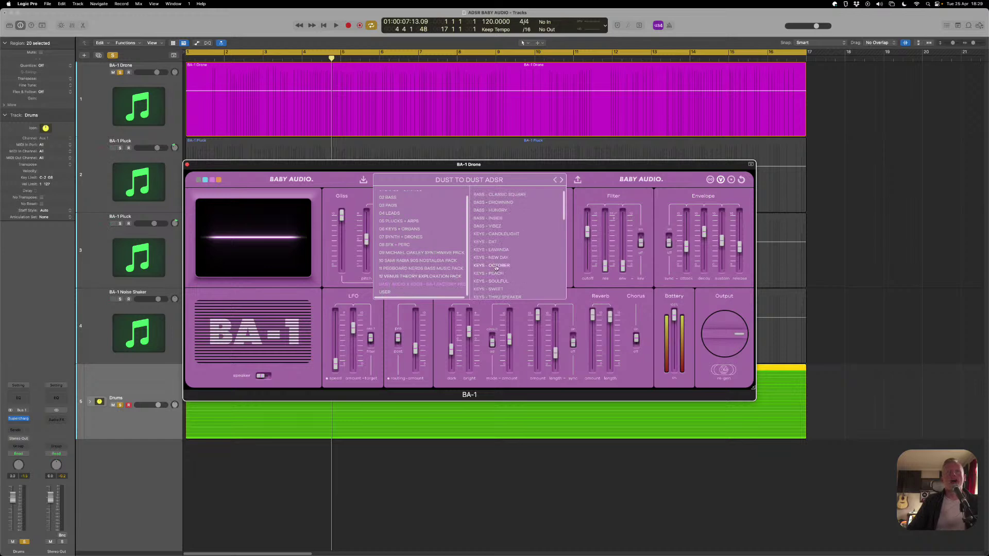
{"action": "scroll", "coordinate": [500, 267], "scroll_direction": "down", "scroll_amount": 10}
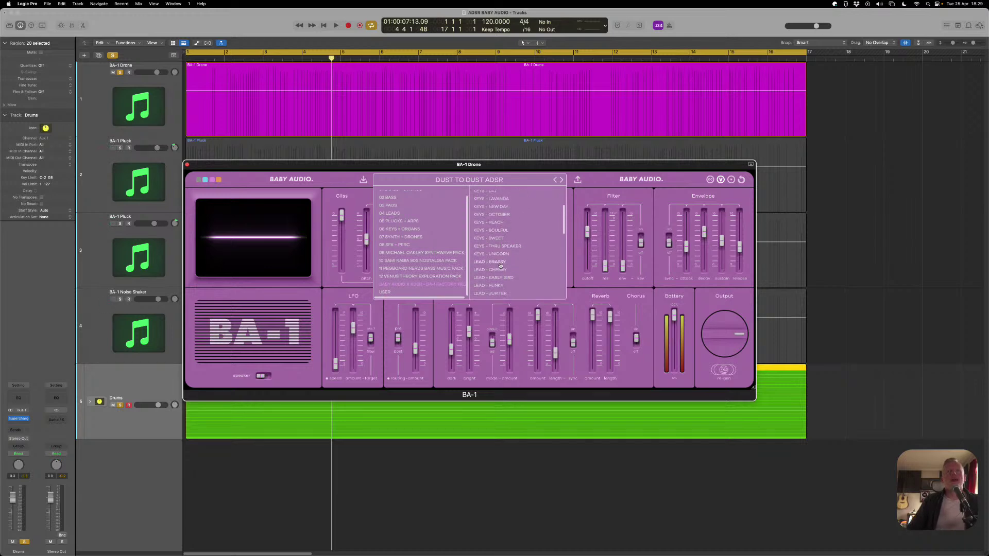
{"action": "scroll", "coordinate": [501, 266], "scroll_direction": "down", "scroll_amount": 3}
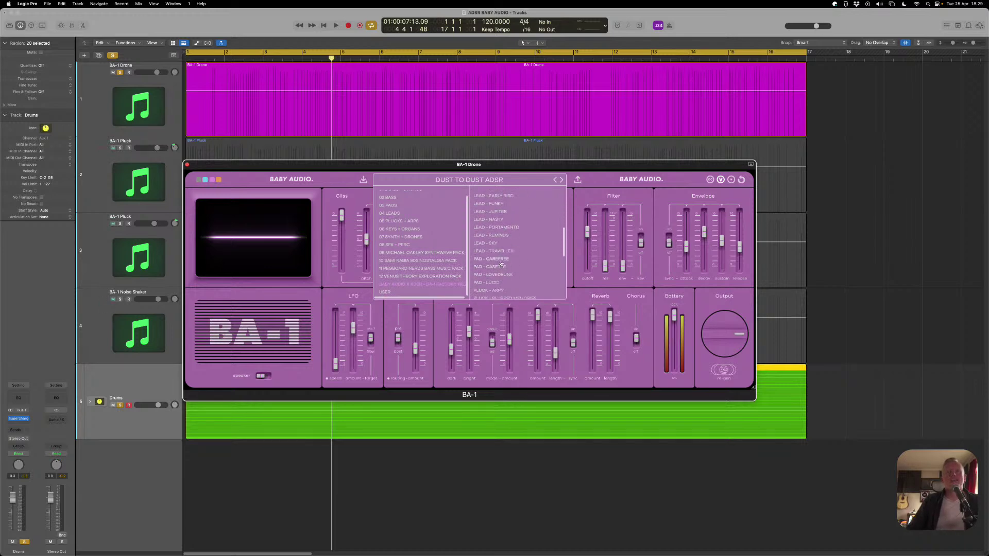
Load the PAD - CAREFREE preset on the BA-1 Drone track and play the project to audition it
{"action": "left_click", "coordinate": [500, 260]}
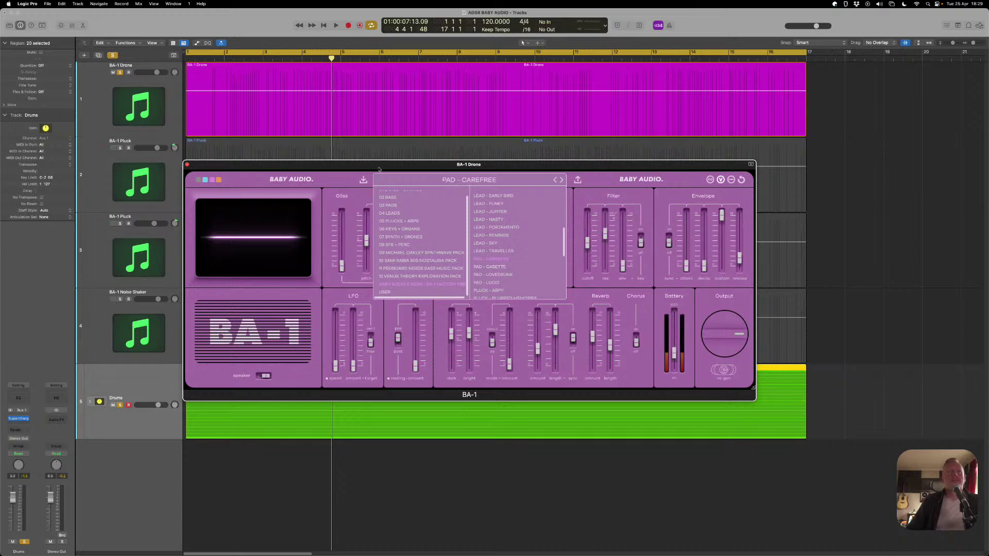
{"action": "key", "text": "space"}
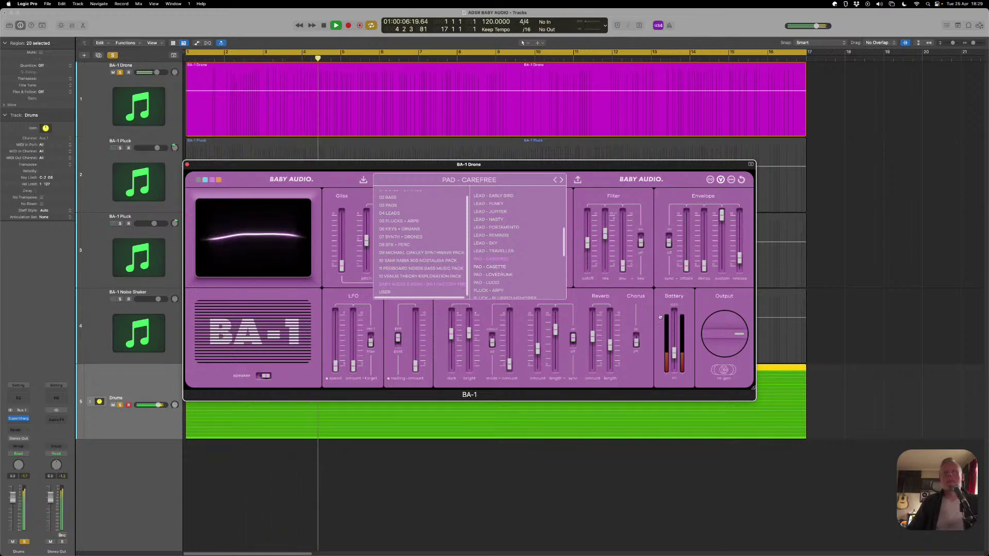
{"action": "left_click", "coordinate": [642, 307]}
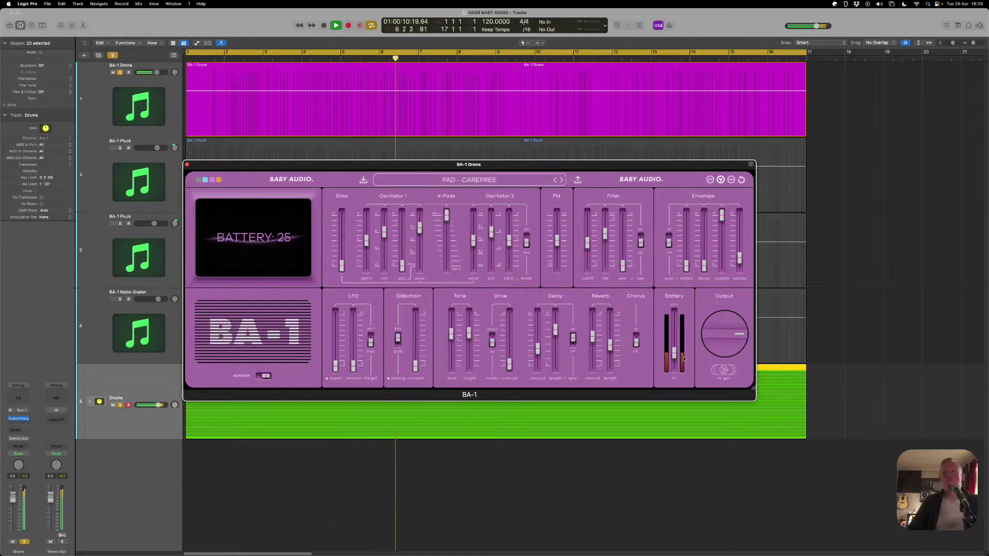
Compare the synth's monophonic mode with its polyphonic mode during playback, return to polyphonic, and stop playback
{"action": "left_click", "coordinate": [731, 180]}
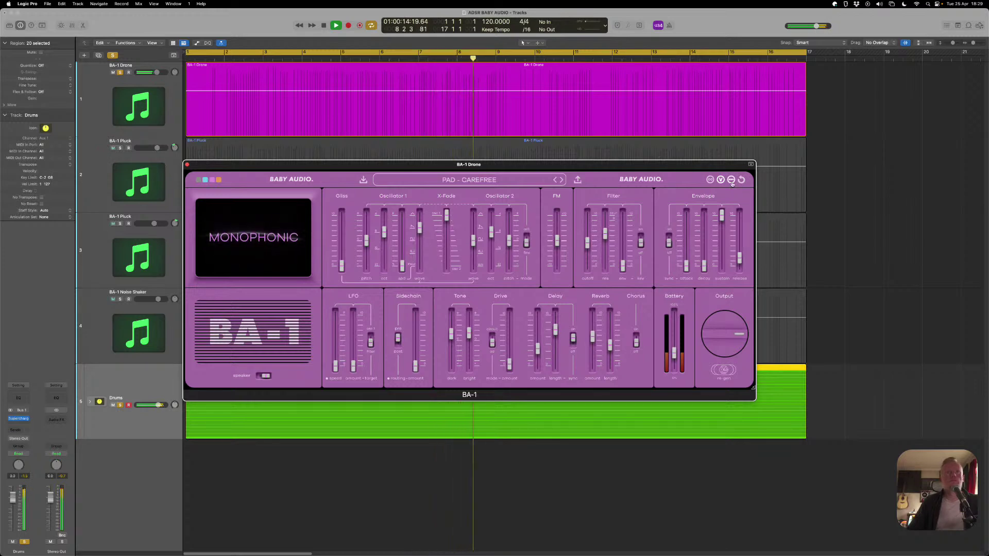
{"action": "left_click", "coordinate": [731, 180]}
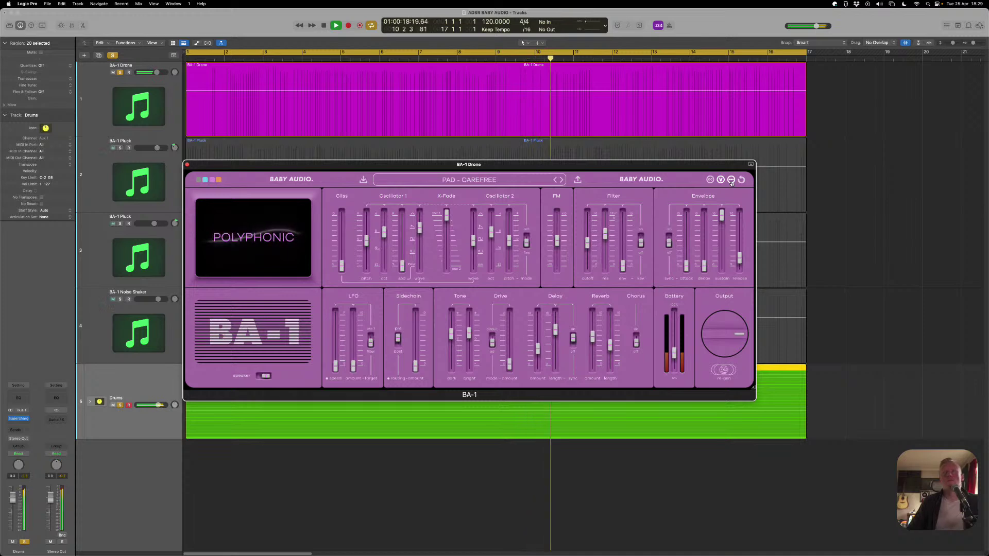
{"action": "key", "text": "space"}
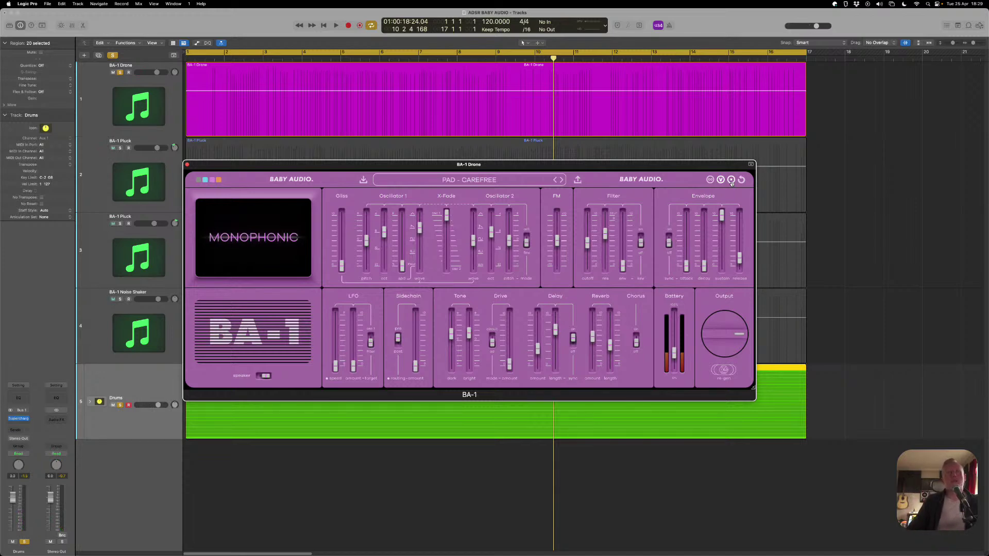
In the BA-1 Drone region's piano roll, copy the sustained low note one octave up and about three semitones up to build a chord
{"action": "double_click", "coordinate": [463, 76]}
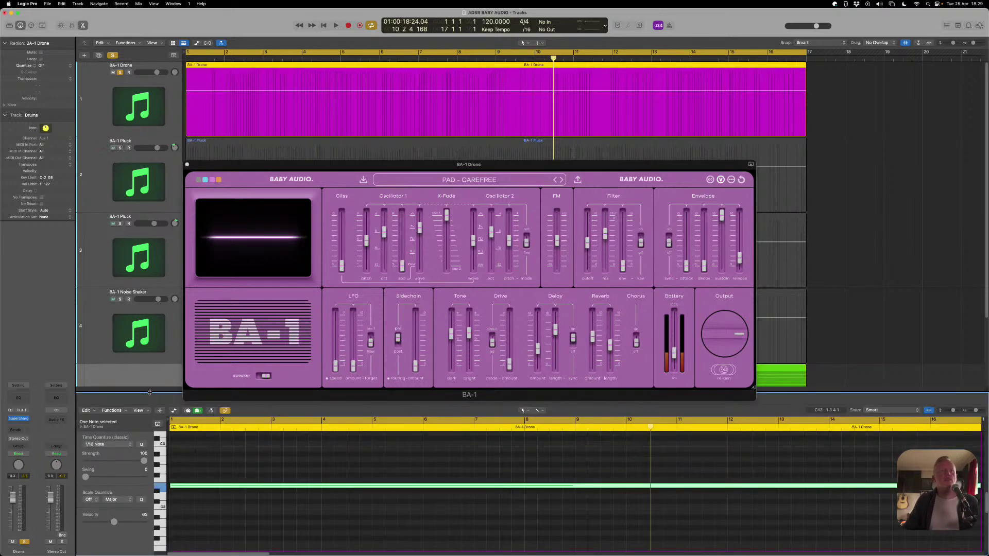
{"action": "left_click_drag", "start_coordinate": [150, 392], "coordinate": [150, 287]}
{"action": "scroll", "coordinate": [197, 458], "scroll_direction": "up", "scroll_amount": 5}
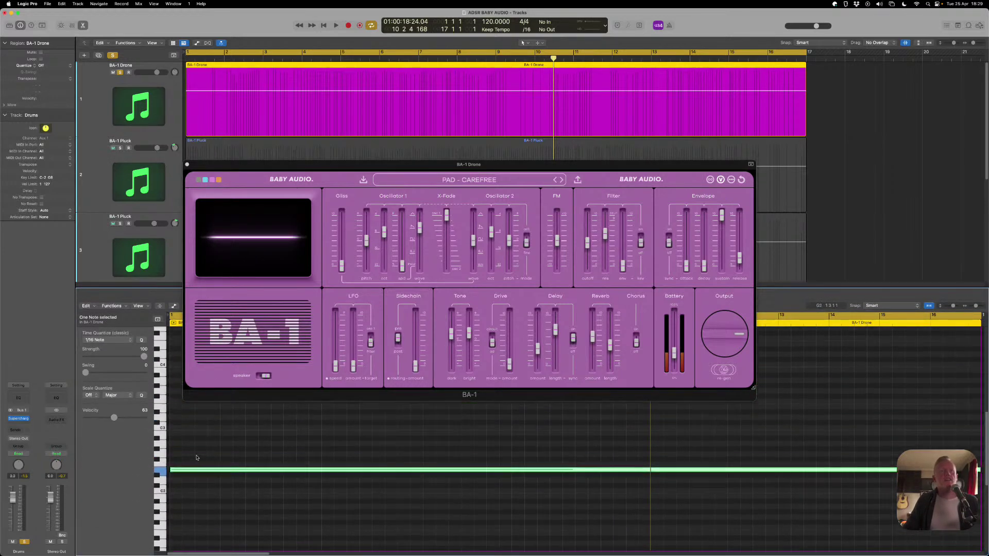
{"action": "left_click_drag", "start_coordinate": [206, 500], "coordinate": [200, 441]}
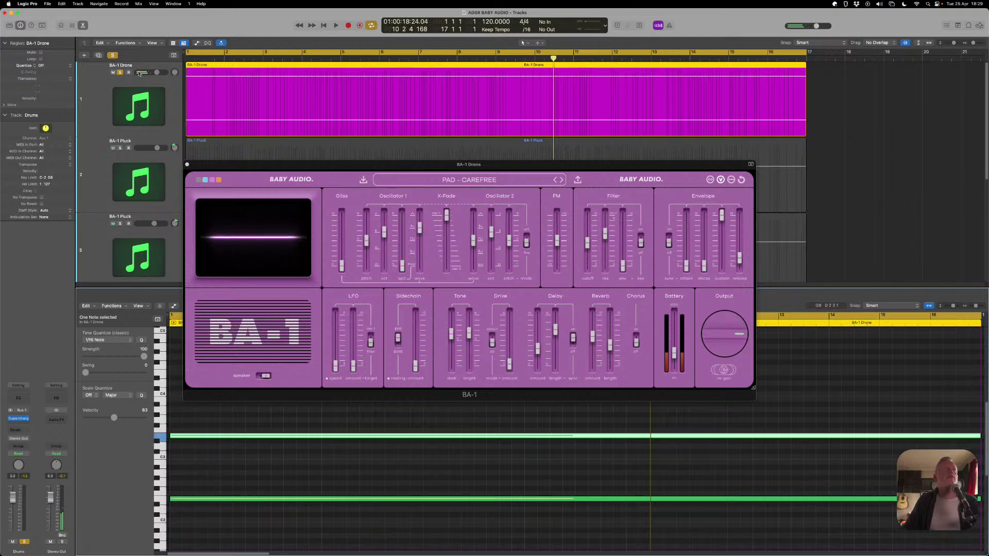
{"action": "key", "text": "space"}
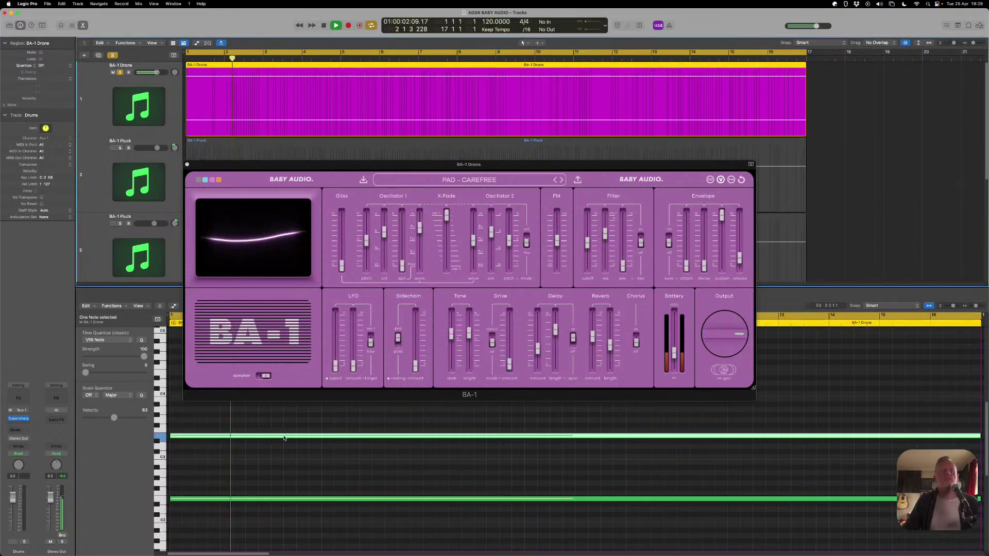
{"action": "left_click_drag", "start_coordinate": [259, 494], "coordinate": [259, 484]}
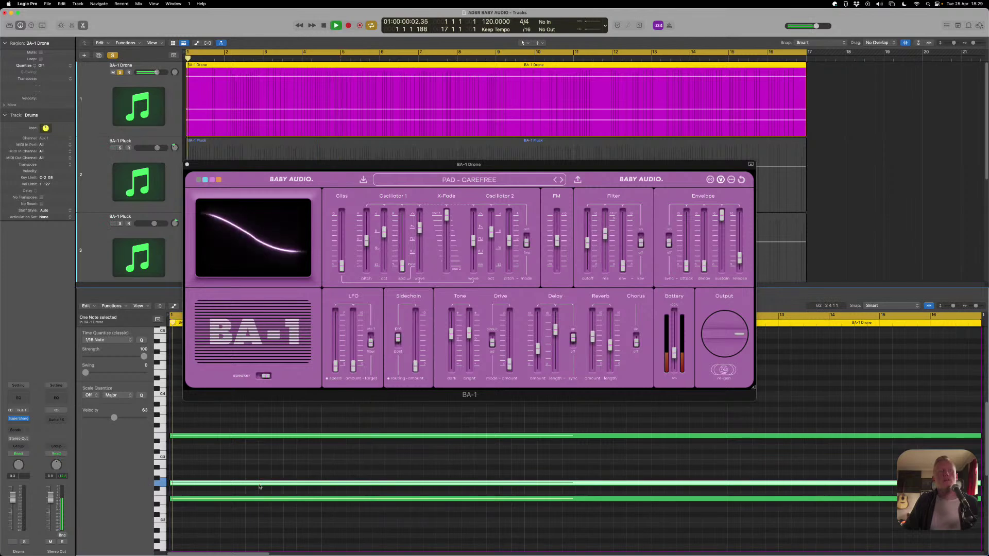
Switch off BA-1's speaker and lower the filter cutoff to 30
{"action": "left_click", "coordinate": [264, 376]}
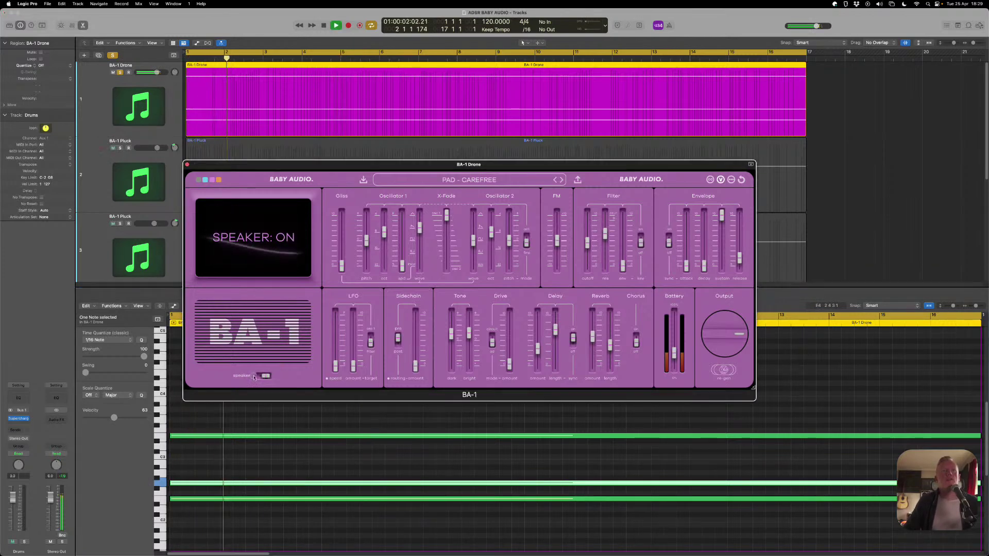
{"action": "left_click", "coordinate": [263, 376]}
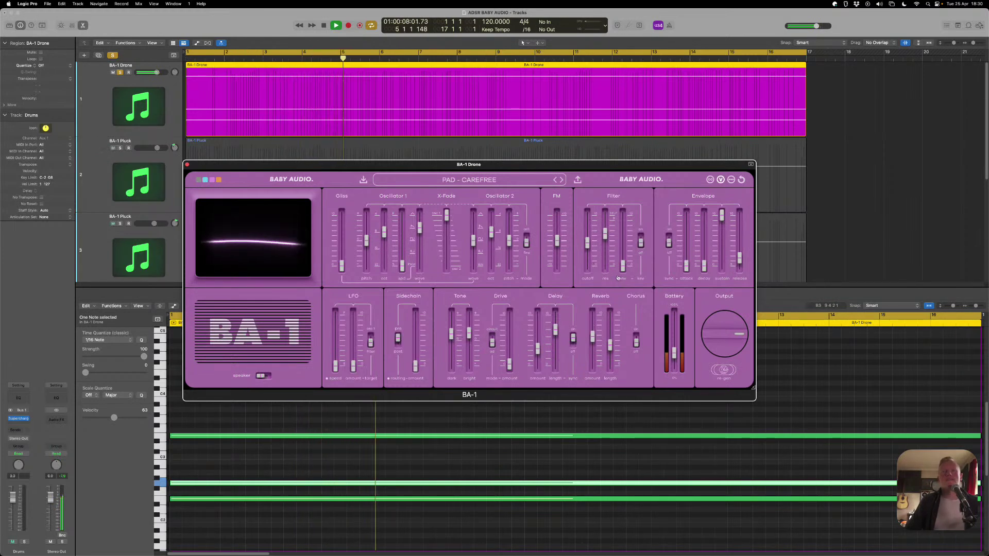
{"action": "left_click_drag", "start_coordinate": [588, 242], "coordinate": [588, 252]}
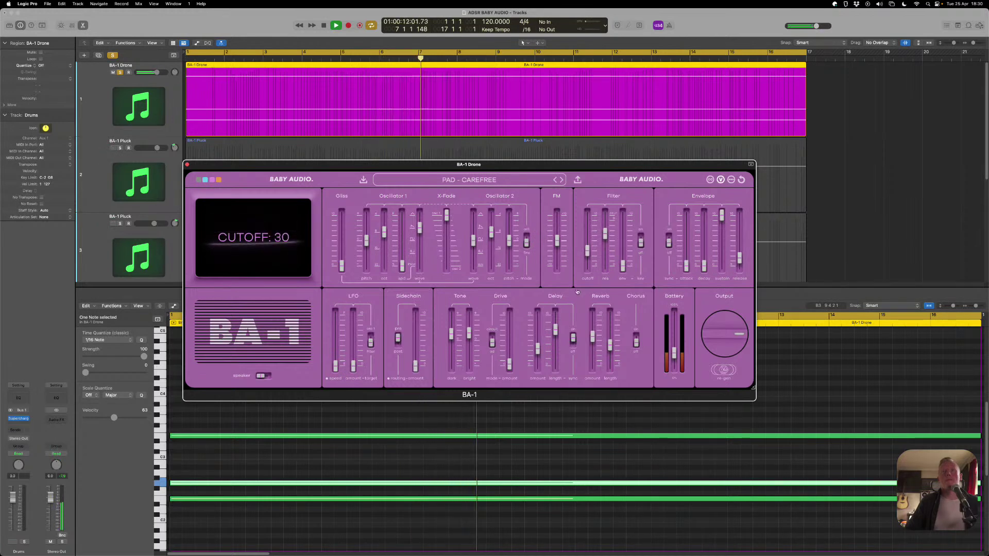
Raise the Reverb amount and length to near their maximum and set the Battery to 100
{"action": "left_click", "coordinate": [592, 338]}
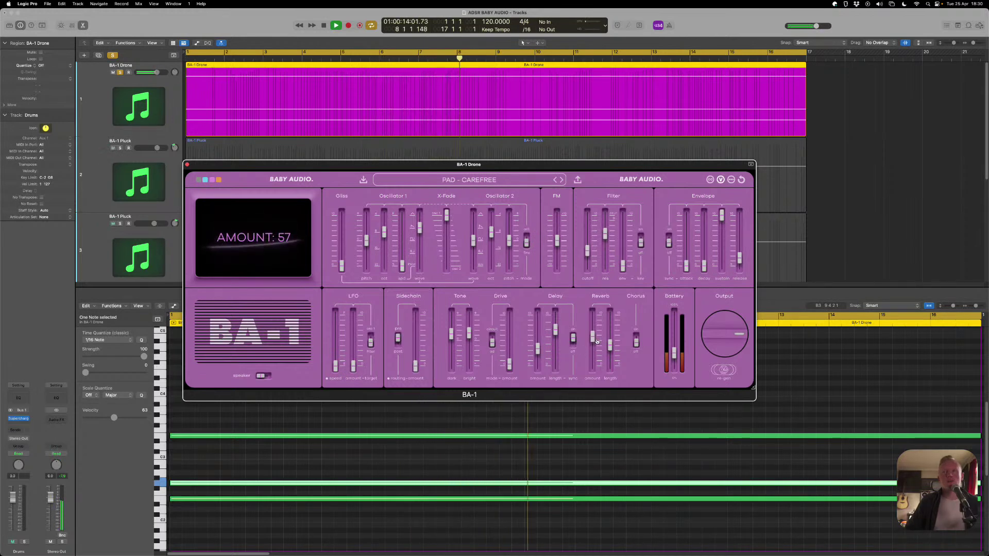
{"action": "left_click_drag", "start_coordinate": [610, 346], "coordinate": [597, 321]}
{"action": "left_click", "coordinate": [673, 359]}
{"action": "left_click_drag", "start_coordinate": [672, 359], "coordinate": [674, 313]}
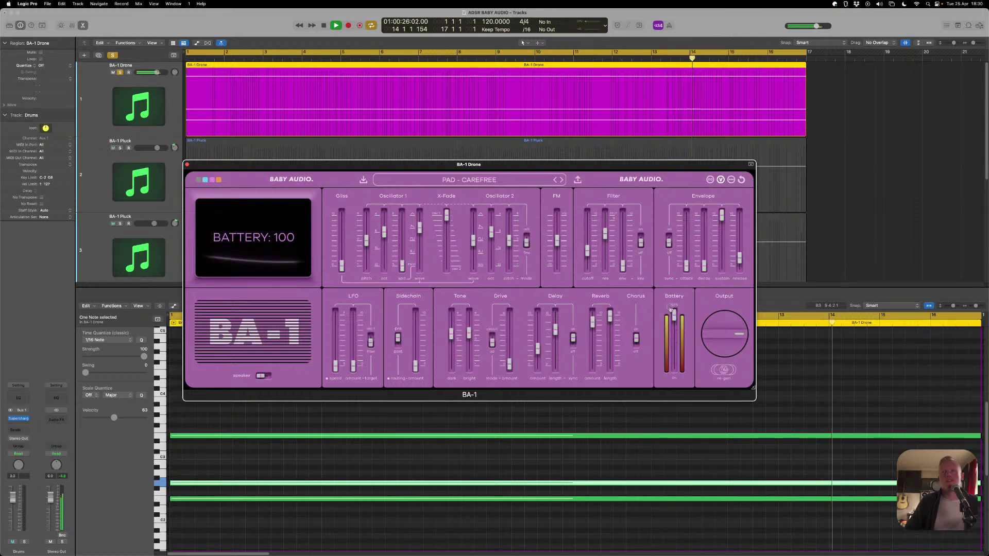
Nudge the filter cutoff up slightly and lower the Battery to about a third of its range
{"action": "mouse_move", "coordinate": [588, 251]}
{"action": "left_mouse_down"}
{"action": "mouse_move", "coordinate": [591, 222]}
{"action": "mouse_move", "coordinate": [588, 248]}
{"action": "left_mouse_up"}
{"action": "left_click_drag", "start_coordinate": [674, 314], "coordinate": [678, 354]}
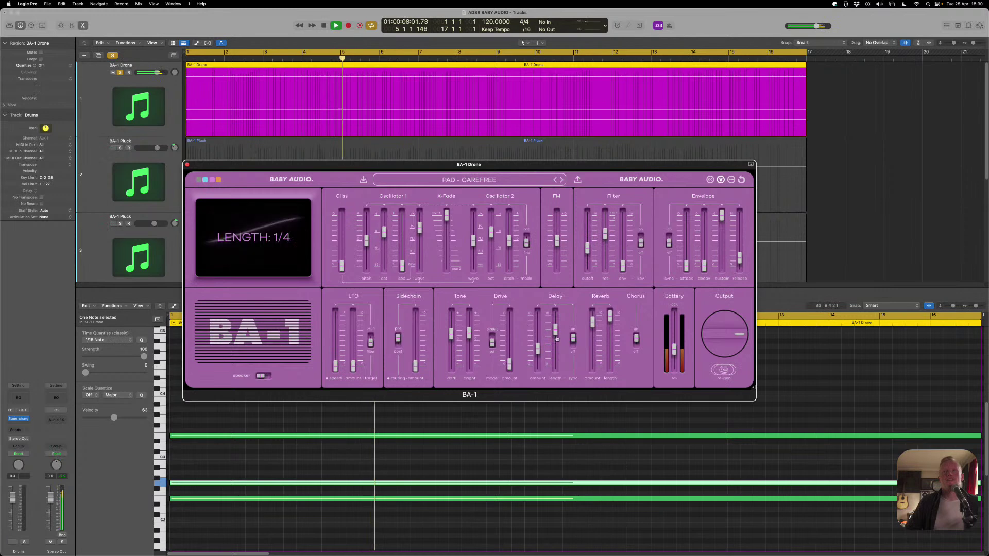
Solo the Drums track alongside the drone and turn BA-1's output down slightly below 0 dB
{"action": "scroll", "coordinate": [148, 251], "scroll_direction": "down", "scroll_amount": 5}
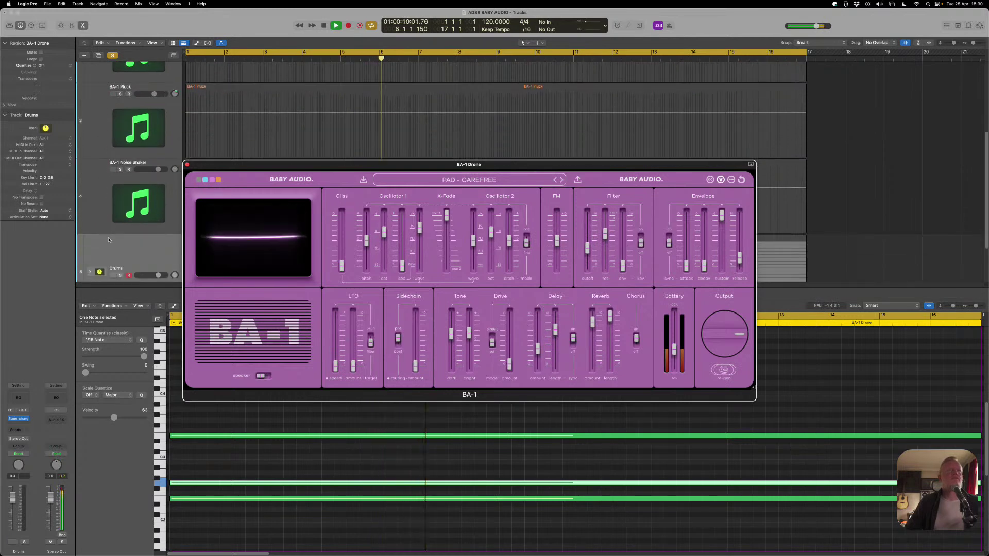
{"action": "left_click", "coordinate": [120, 215]}
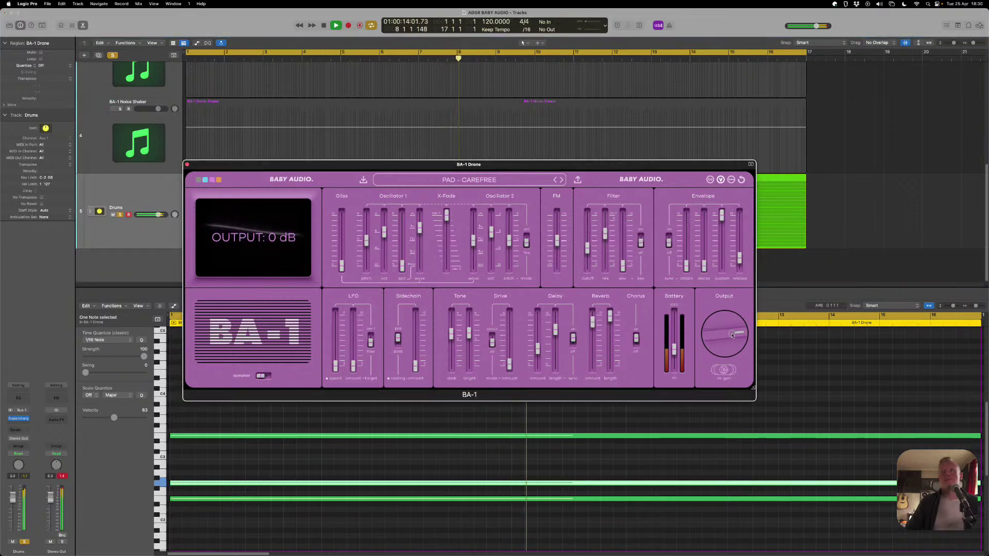
{"action": "left_click_drag", "start_coordinate": [732, 335], "coordinate": [730, 339]}
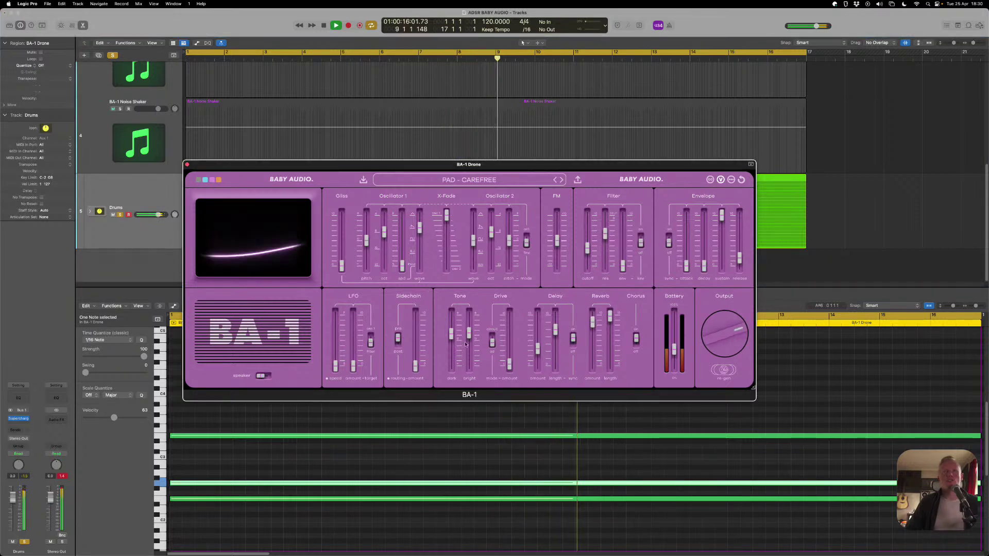
Raise BA-1's Sidechain amount to just under halfway, listen to the pumping against the drums, and stop playback
{"action": "left_click_drag", "start_coordinate": [415, 366], "coordinate": [419, 344]}
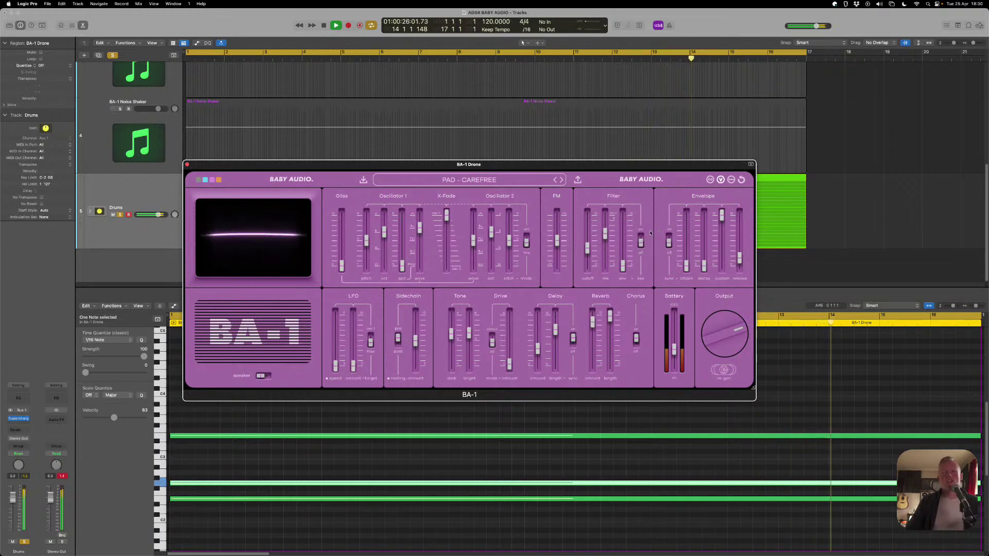
{"action": "key", "text": "space"}
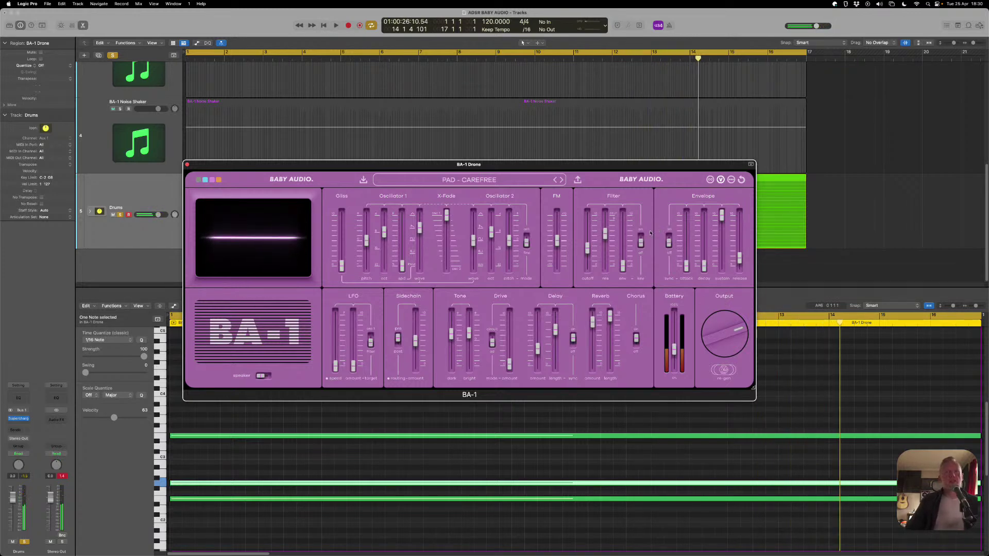
Save the modified pad sound as a preset named CAREFREE PAD 002 in the USER folder
{"action": "left_click", "coordinate": [465, 182]}
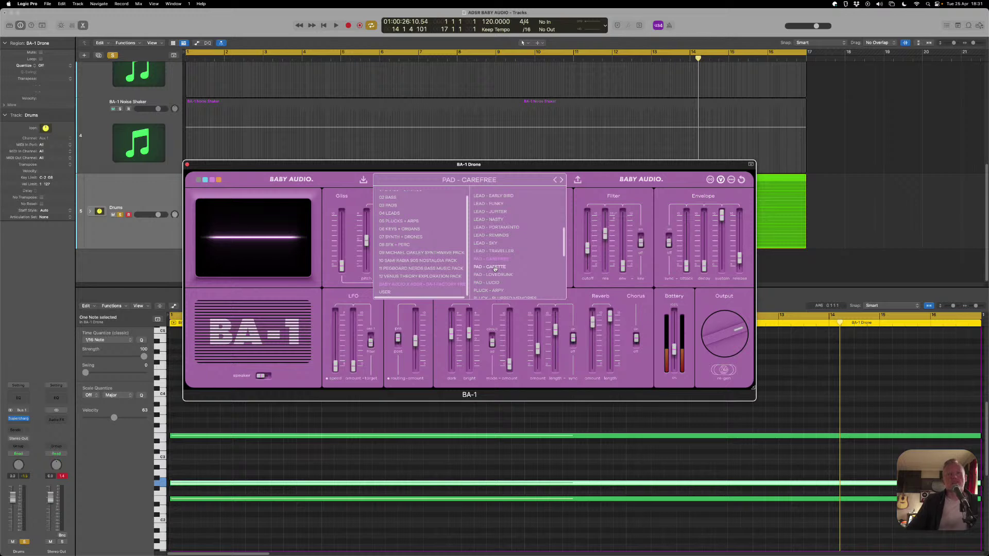
{"action": "left_click", "coordinate": [601, 178]}
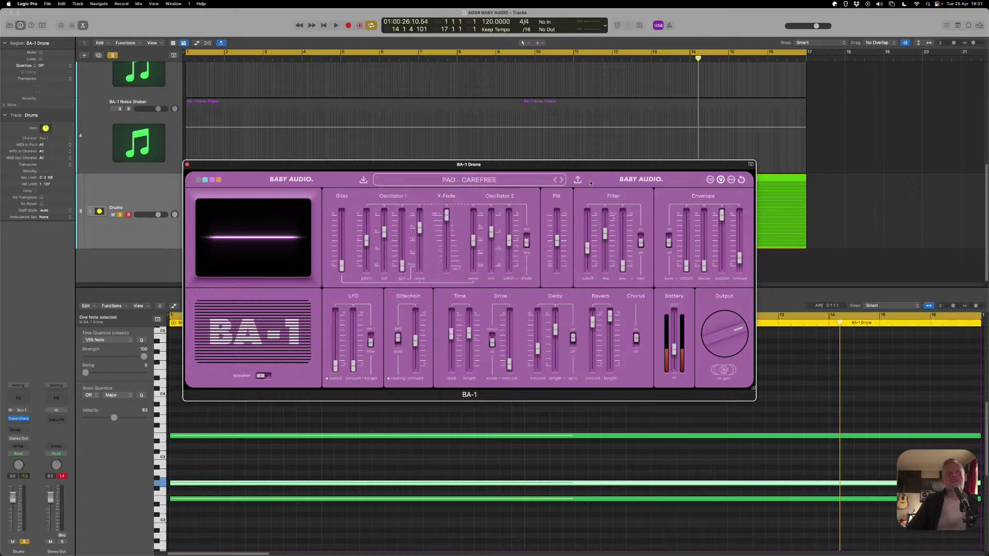
{"action": "left_click", "coordinate": [578, 180]}
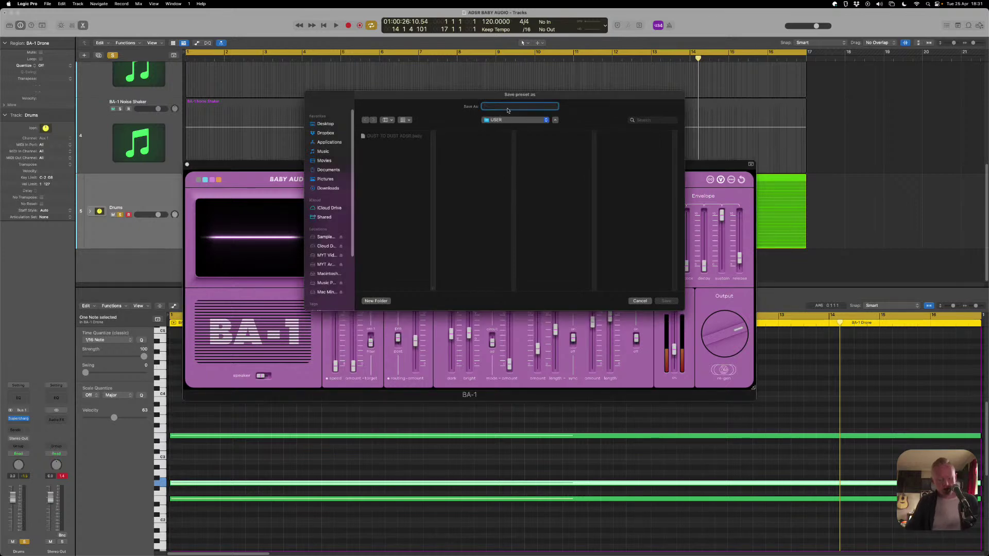
{"action": "type", "text": "CAREFREE"}
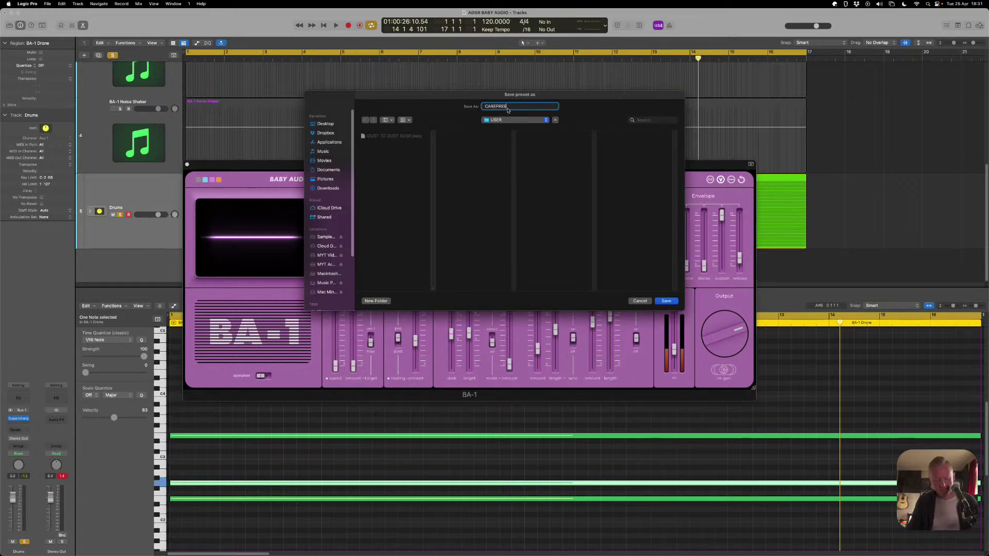
{"action": "type", "text": " PAD 002"}
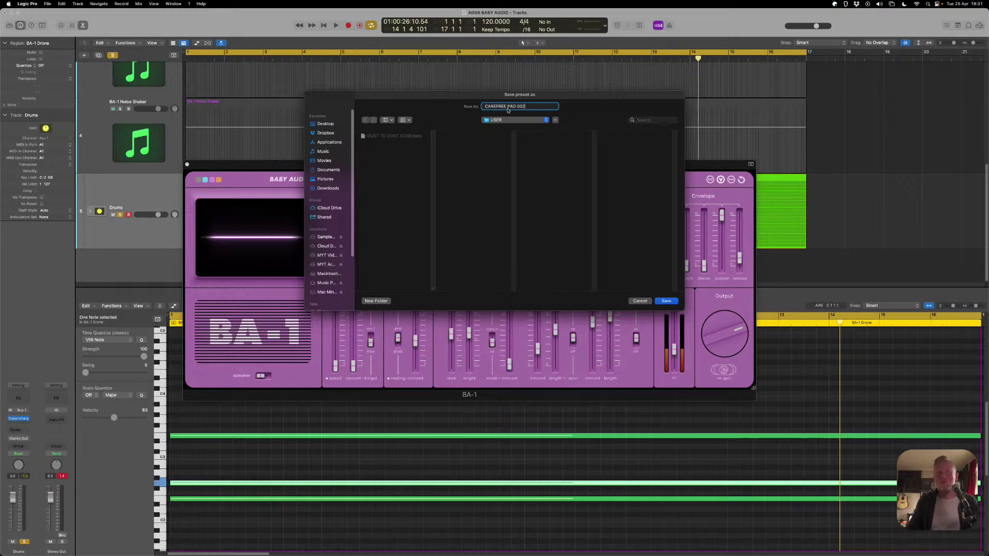
{"action": "key", "text": "Return"}
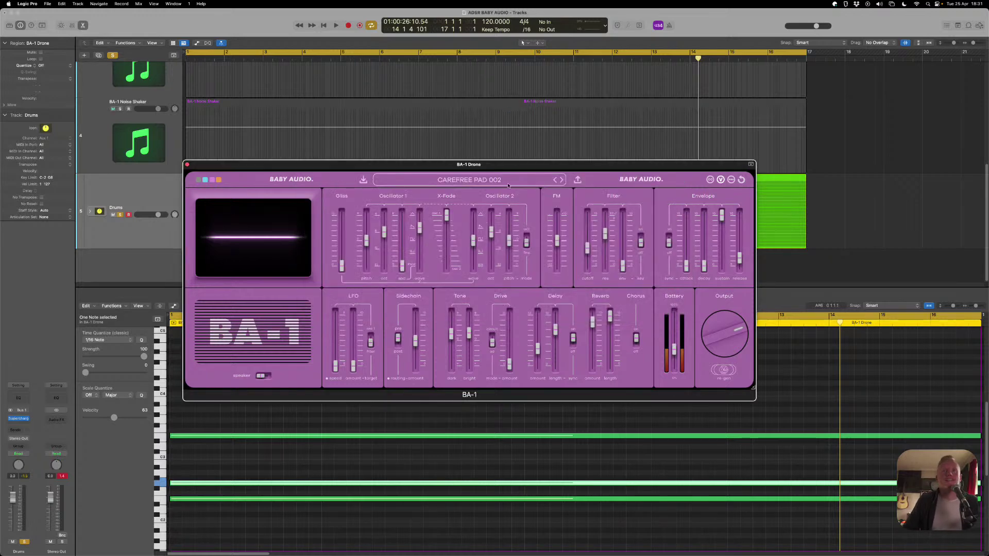
Look through BA-1's preset banks and the bass, keys, lead, pad and pluck presets without loading one
{"action": "left_click", "coordinate": [510, 185]}
{"action": "left_click", "coordinate": [438, 284]}
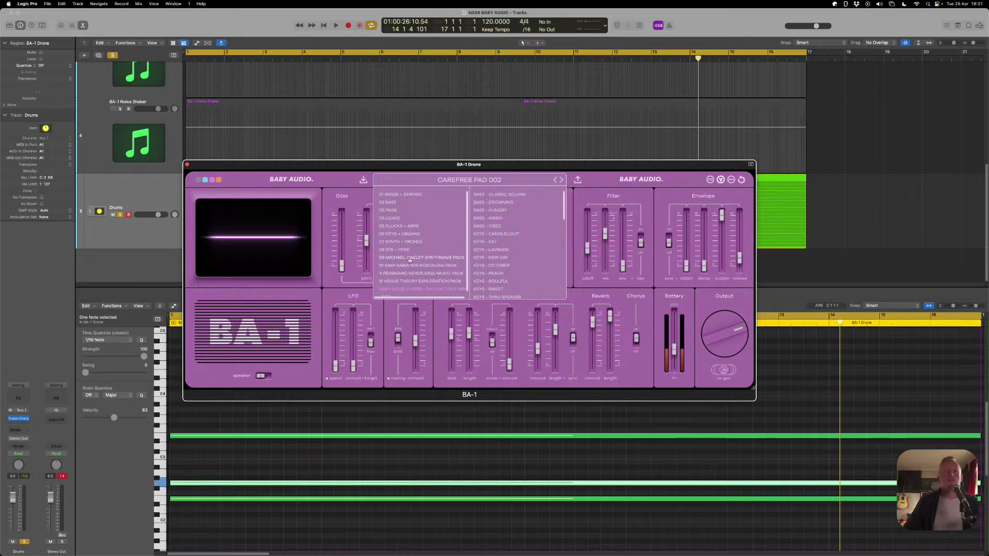
{"action": "scroll", "coordinate": [493, 260], "scroll_direction": "down", "scroll_amount": 3}
{"action": "scroll", "coordinate": [493, 260], "scroll_direction": "down", "scroll_amount": 5}
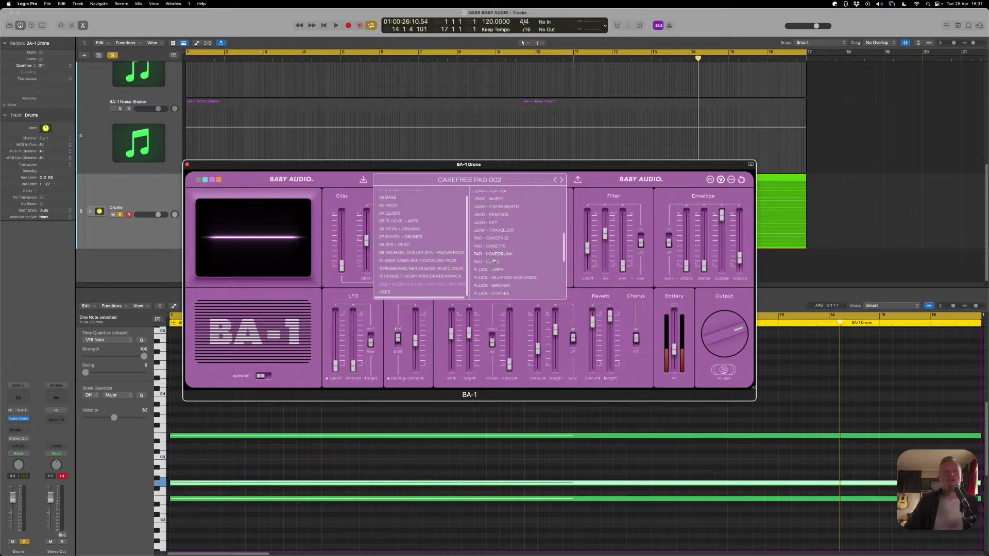
{"action": "scroll", "coordinate": [493, 260], "scroll_direction": "down", "scroll_amount": 1}
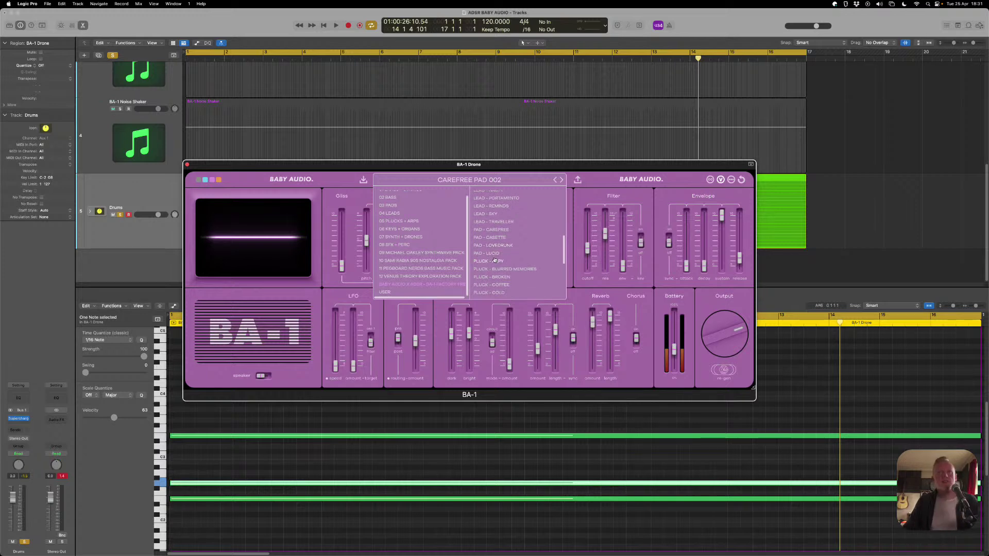
{"action": "scroll", "coordinate": [494, 260], "scroll_direction": "up", "scroll_amount": 6}
{"action": "scroll", "coordinate": [494, 259], "scroll_direction": "up", "scroll_amount": 2}
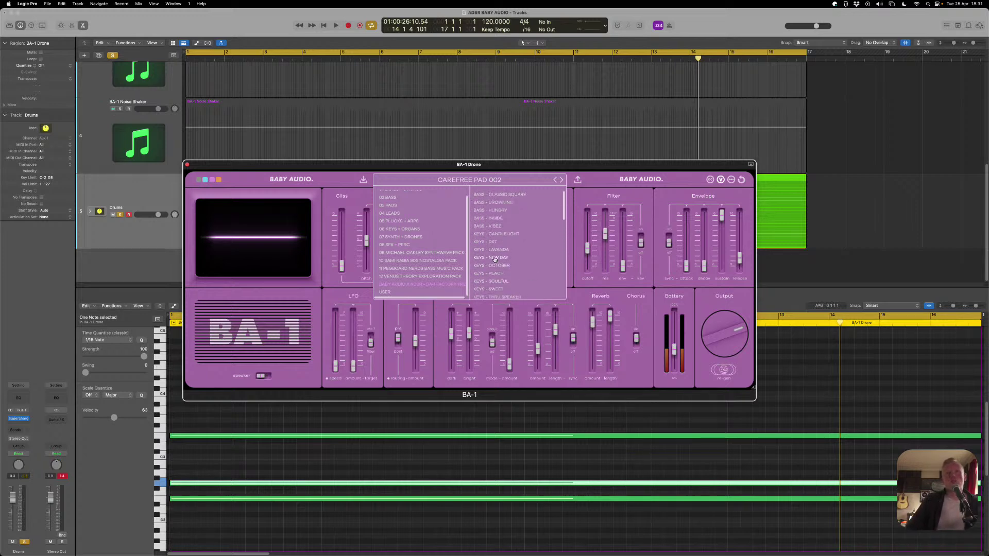
{"action": "left_click", "coordinate": [610, 186]}
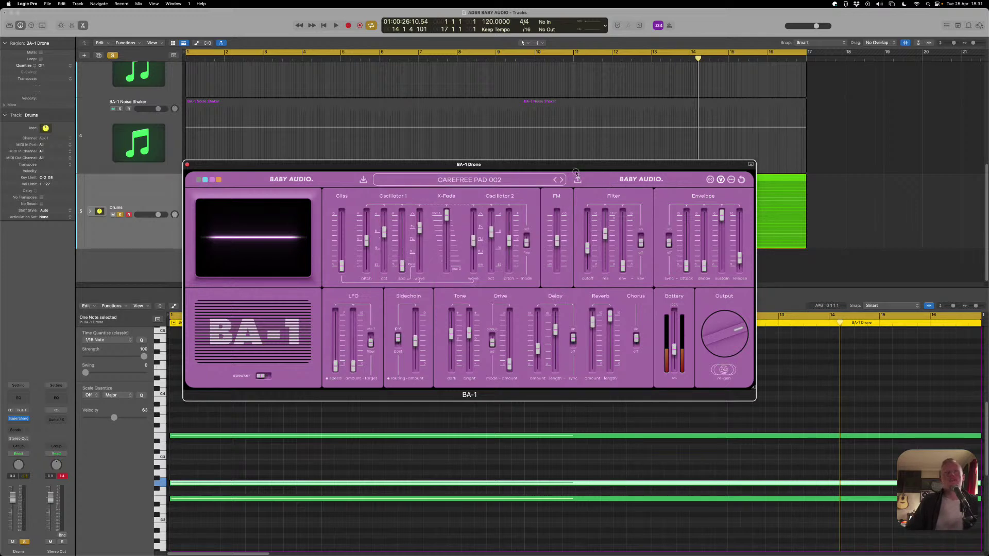
Reposition the BA-1 plugin window so the Drums region's upper edge is uncovered
{"action": "left_click_drag", "start_coordinate": [579, 166], "coordinate": [537, 172]}
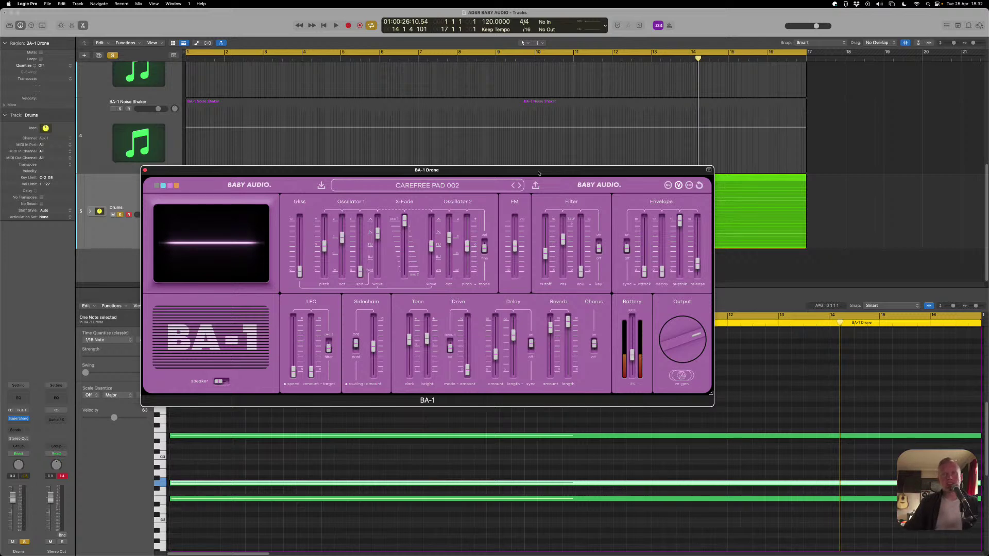
{"action": "left_click_drag", "start_coordinate": [550, 170], "coordinate": [537, 191]}
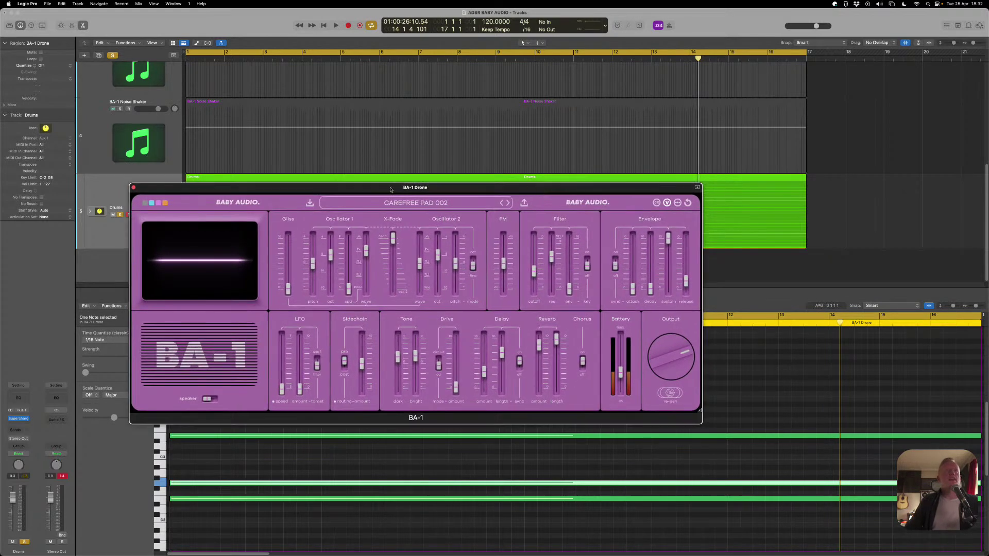
Take the Drums track out of solo, select the BA-1 Drone track and clear the plugin window off its region
{"action": "left_click", "coordinate": [120, 215]}
{"action": "scroll", "coordinate": [124, 154], "scroll_direction": "up", "scroll_amount": 5}
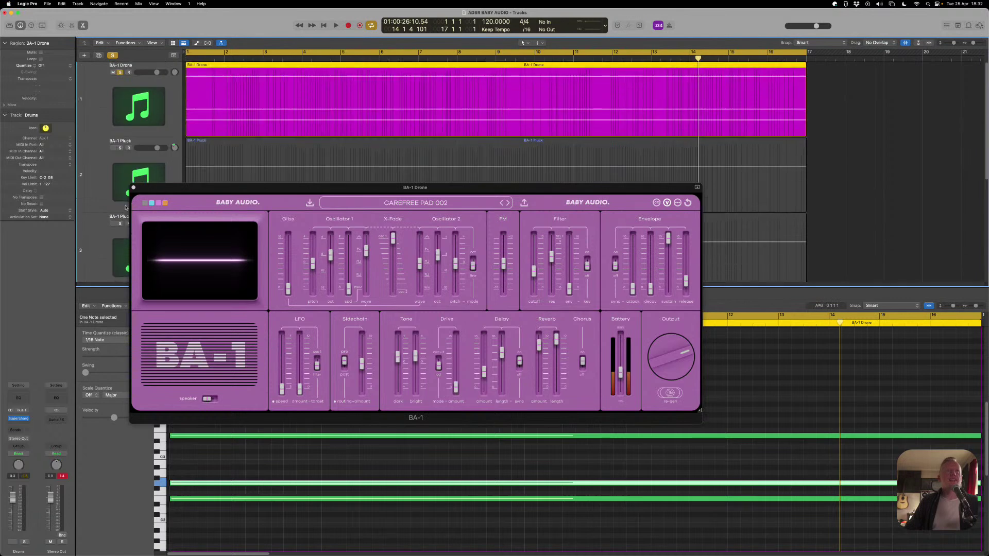
{"action": "left_click", "coordinate": [125, 120]}
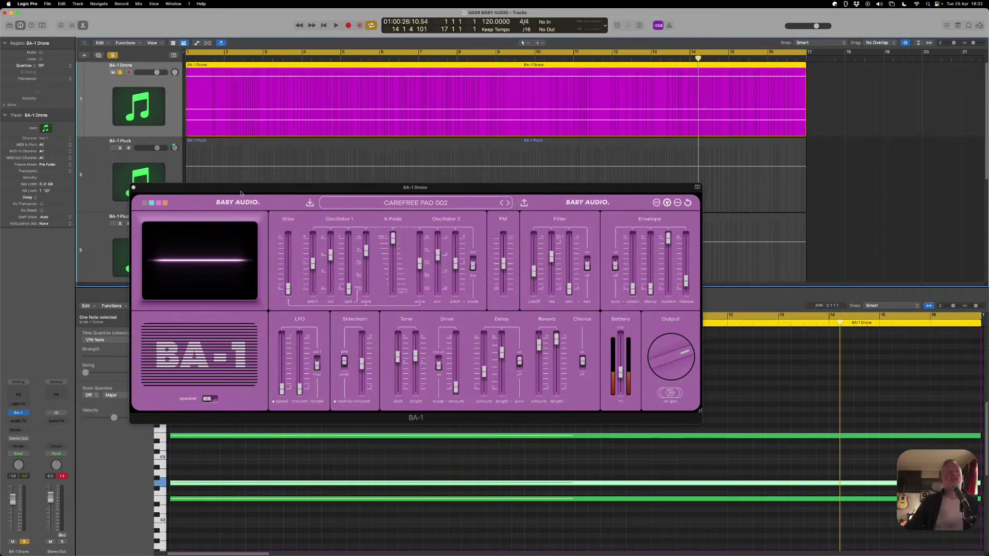
{"action": "left_click_drag", "start_coordinate": [240, 193], "coordinate": [302, 147]}
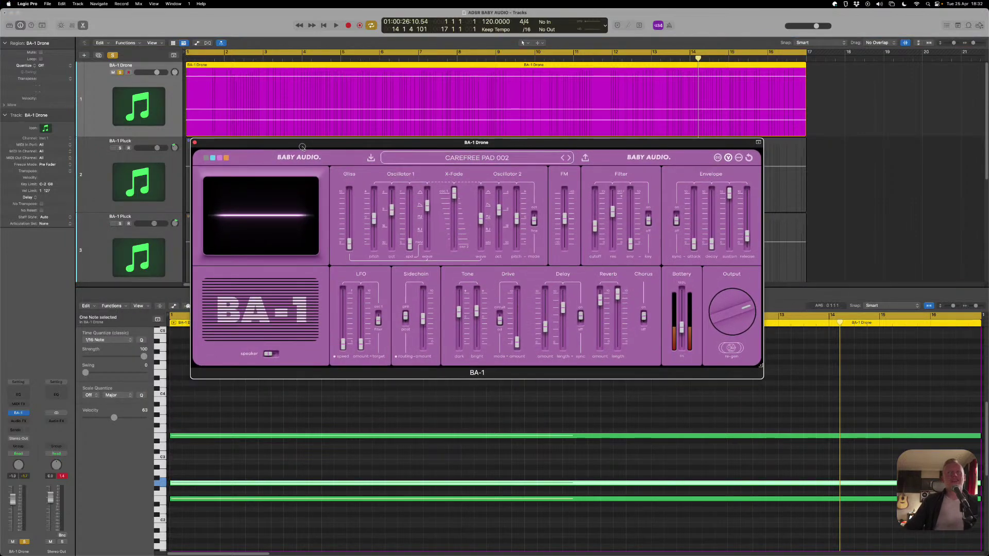
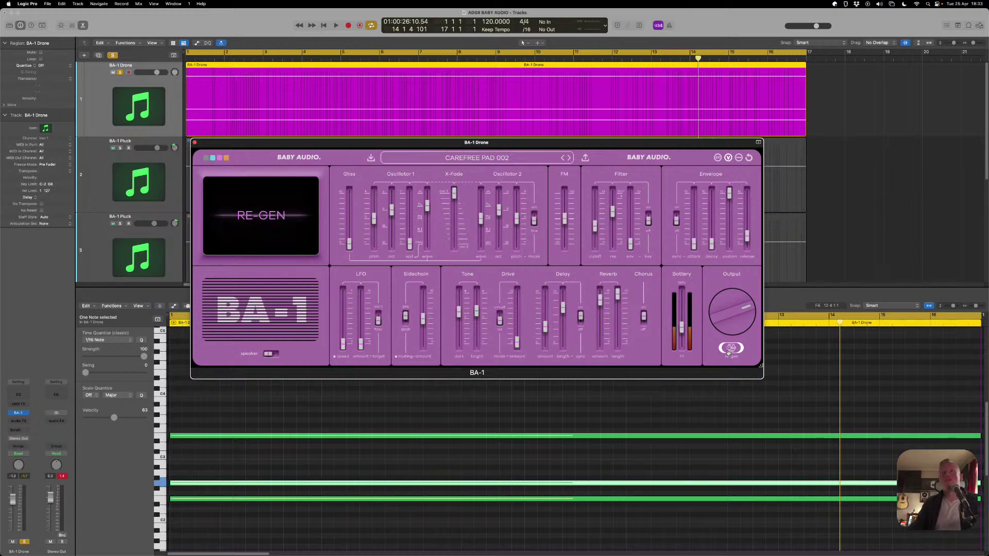
Generate a random BA-1 patch with Re-gen and set Oscillator 1's octave to 16 while the drone plays
{"action": "left_click", "coordinate": [731, 348]}
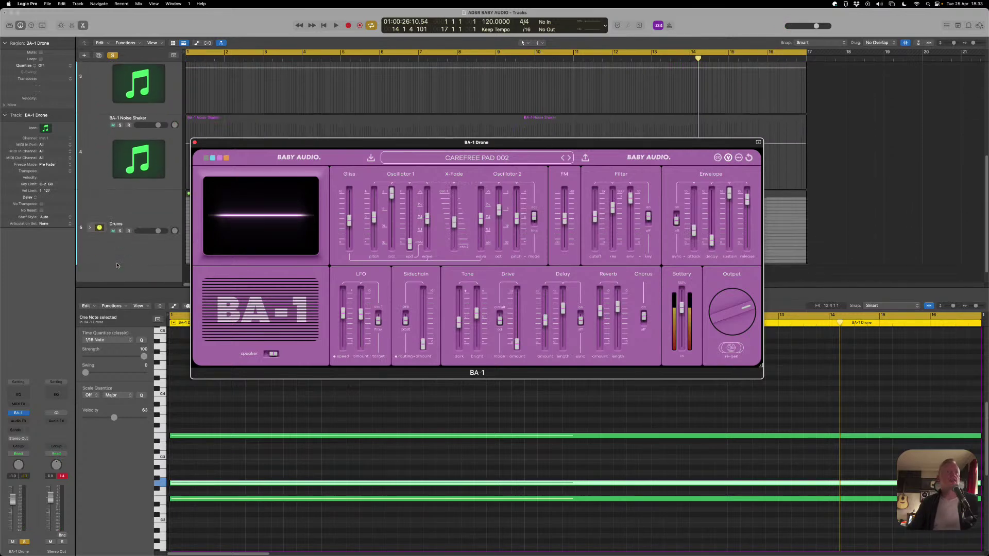
{"action": "scroll", "coordinate": [117, 265], "scroll_direction": "down", "scroll_amount": 1}
{"action": "key", "text": "space"}
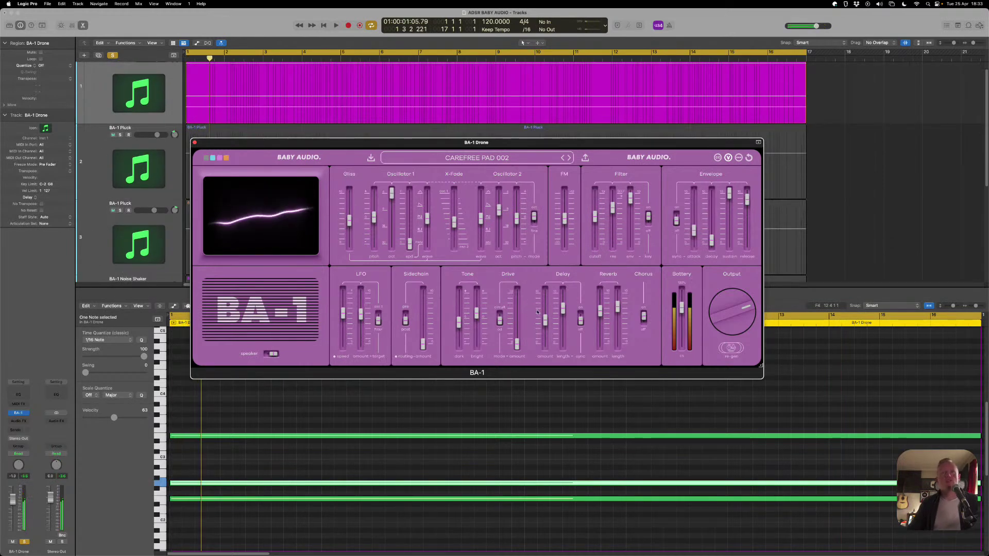
{"action": "key", "text": "space"}
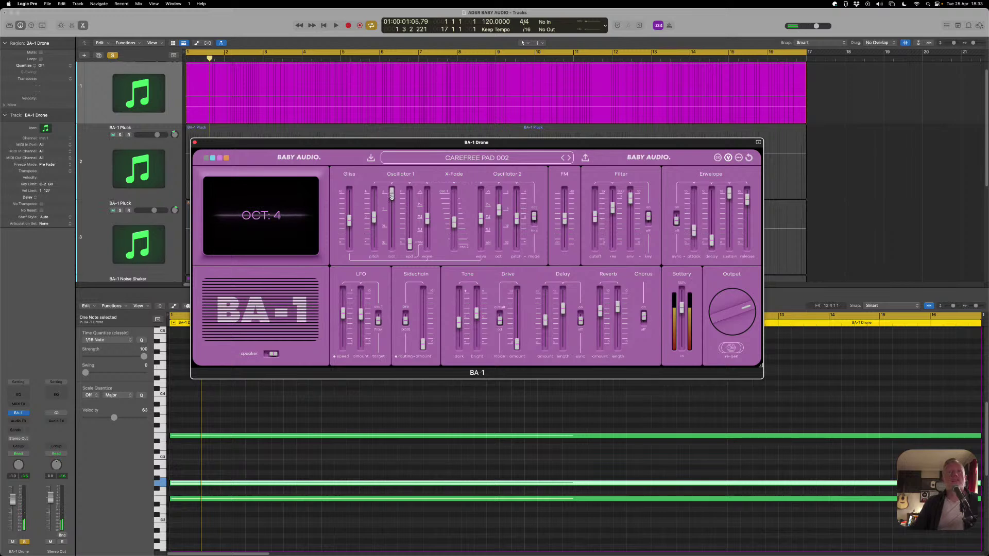
{"action": "key", "text": "space"}
{"action": "left_click_drag", "start_coordinate": [392, 212], "coordinate": [394, 224]}
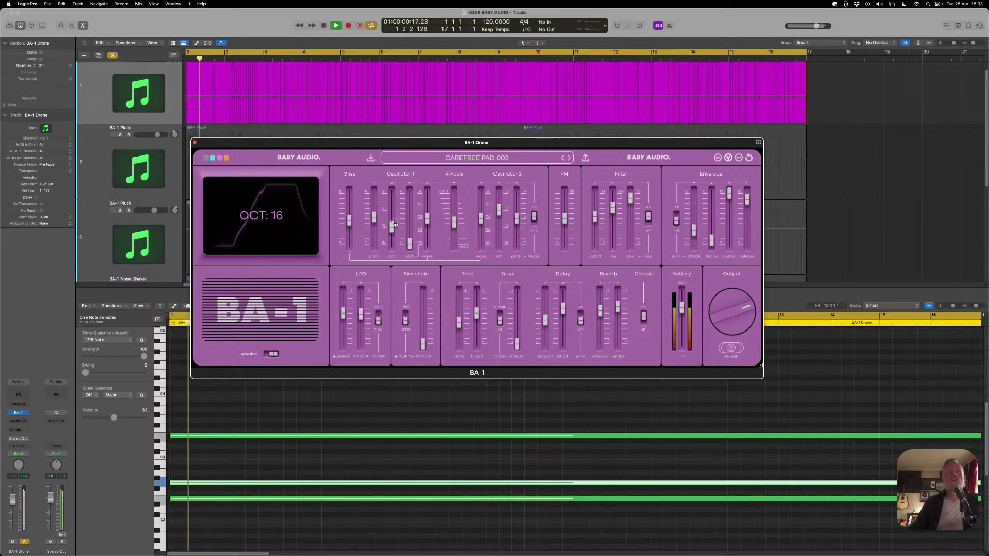
Try Oscillator 2's pitch at its maximum with the other range mode, and restore its middle pitch and the OCT range
{"action": "left_click_drag", "start_coordinate": [517, 219], "coordinate": [516, 192]}
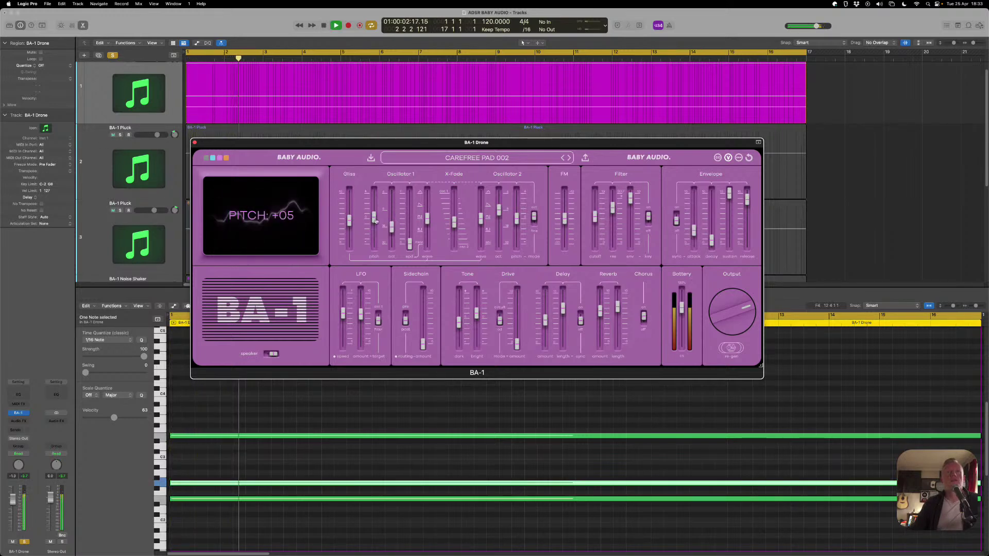
{"action": "left_click", "coordinate": [534, 217]}
{"action": "left_click", "coordinate": [517, 194]}
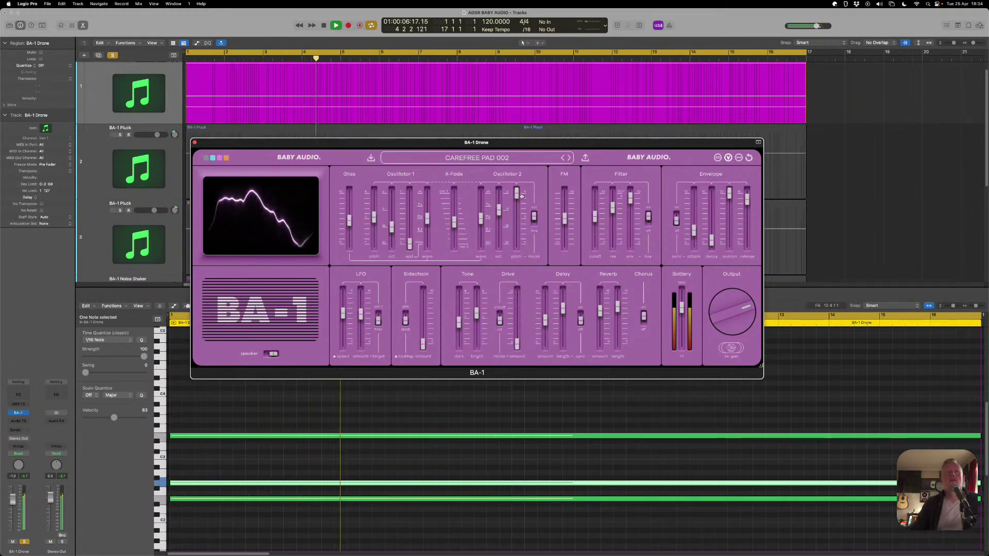
{"action": "left_click_drag", "start_coordinate": [516, 194], "coordinate": [522, 220]}
{"action": "left_click", "coordinate": [534, 217]}
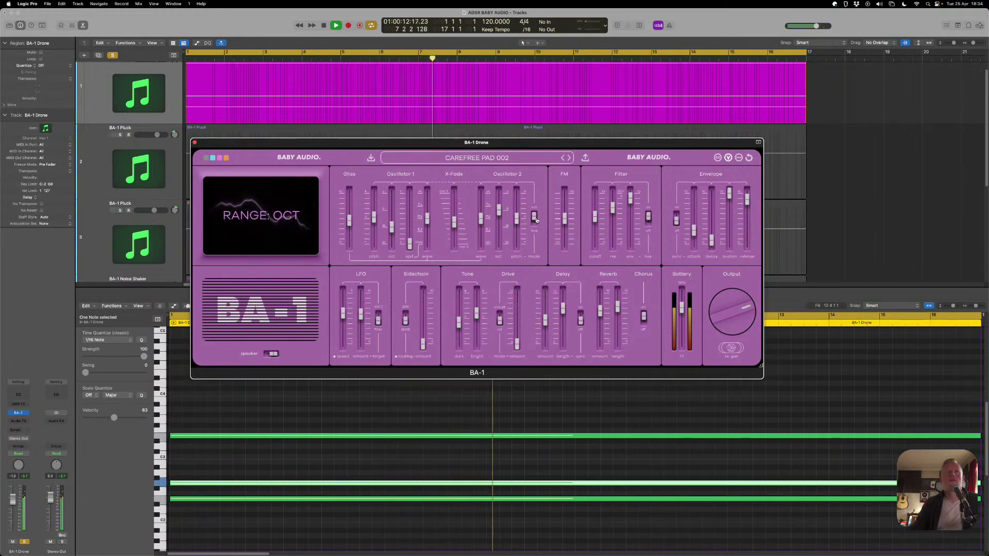
Switch off BA-1's speaker, and lower the FM amount slightly and the Filter envelope amount to 00
{"action": "left_click", "coordinate": [270, 354]}
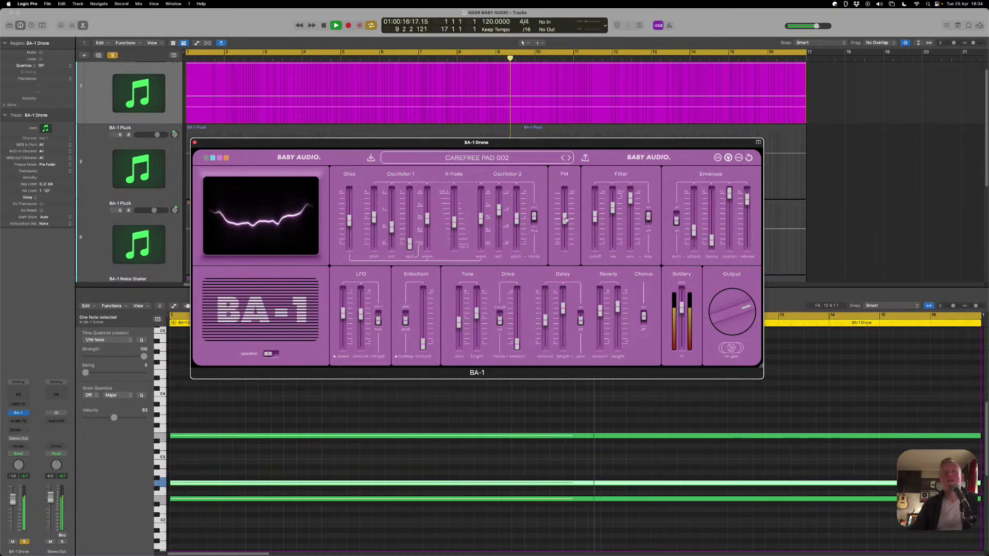
{"action": "left_click_drag", "start_coordinate": [565, 219], "coordinate": [629, 243]}
{"action": "left_click_drag", "start_coordinate": [595, 214], "coordinate": [602, 234]}
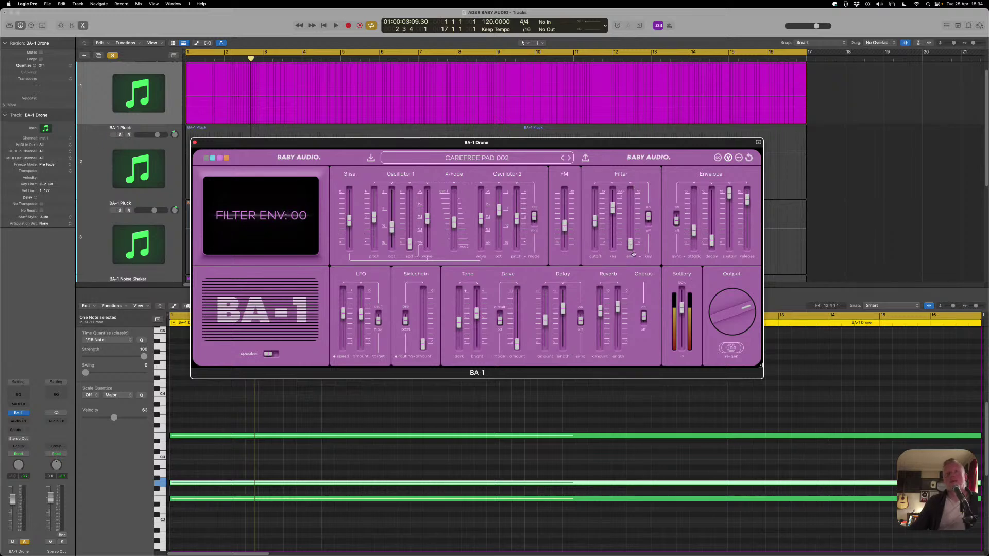
Set Oscillator 2's octave to 16 and play the drone from the start
{"action": "mouse_move", "coordinate": [595, 222]}
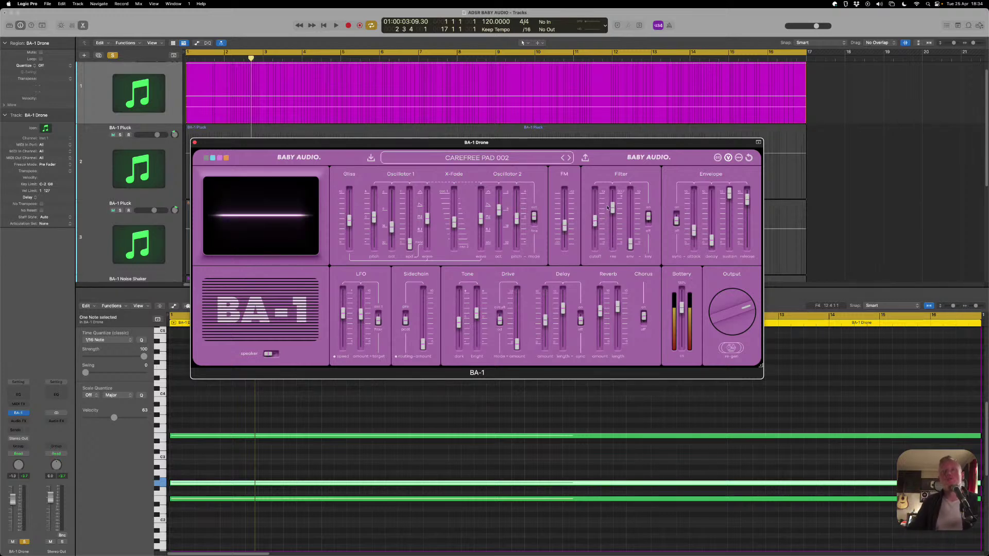
{"action": "mouse_move", "coordinate": [498, 215]}
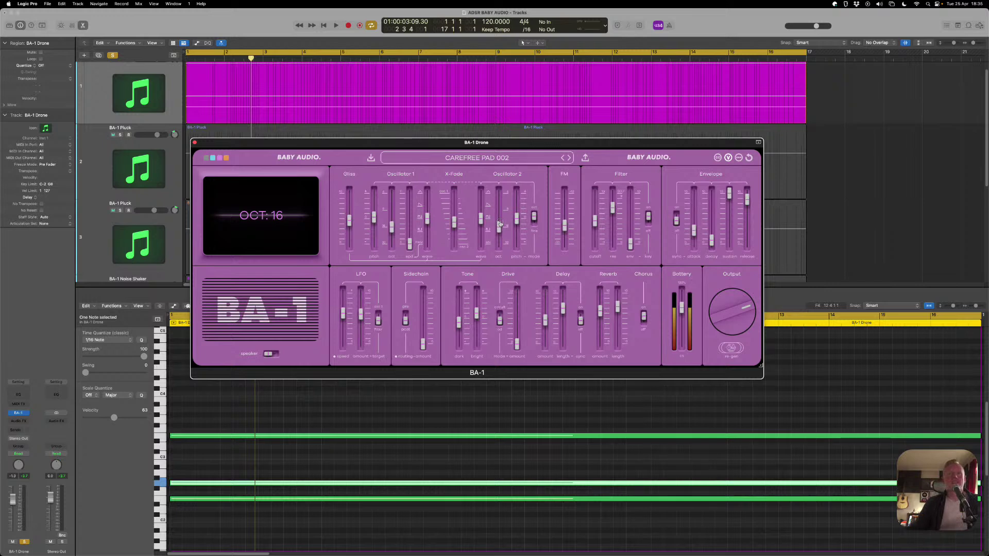
{"action": "key", "text": "space"}
{"action": "mouse_move", "coordinate": [632, 238]}
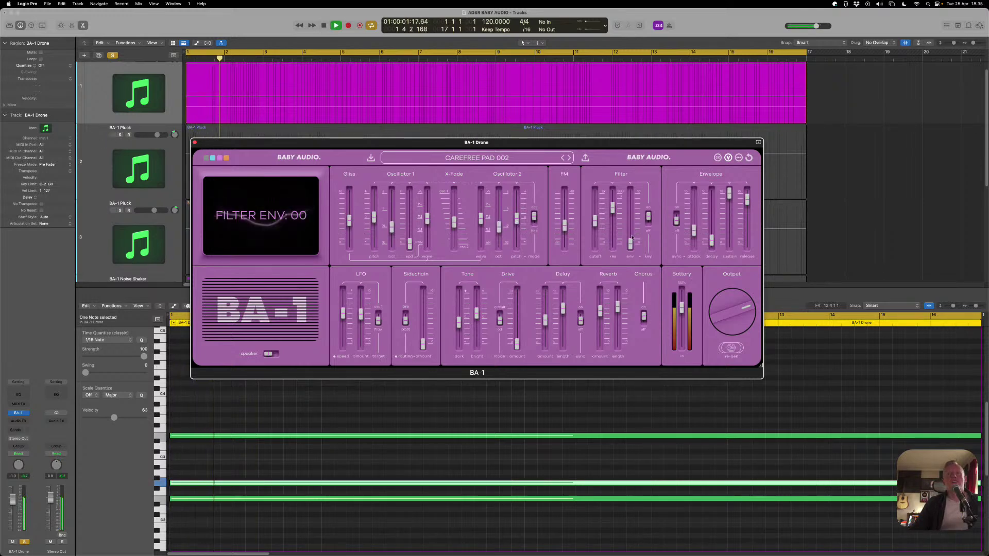
Raise the Sidechain amount to about 43 and fine-tune the Filter, trying cutoff 28 and envelope 05
{"action": "left_click_drag", "start_coordinate": [595, 221], "coordinate": [593, 233]}
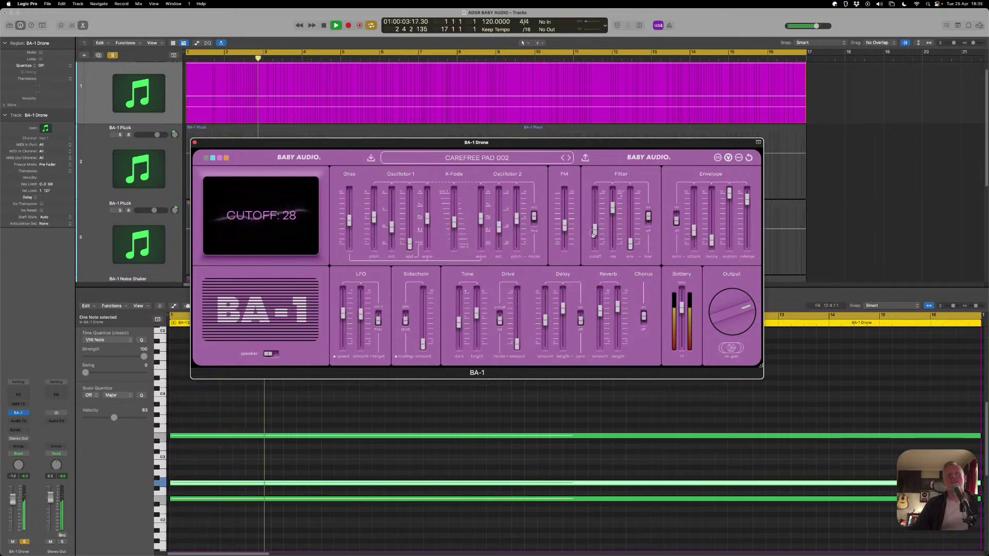
{"action": "left_click_drag", "start_coordinate": [423, 343], "coordinate": [424, 324]}
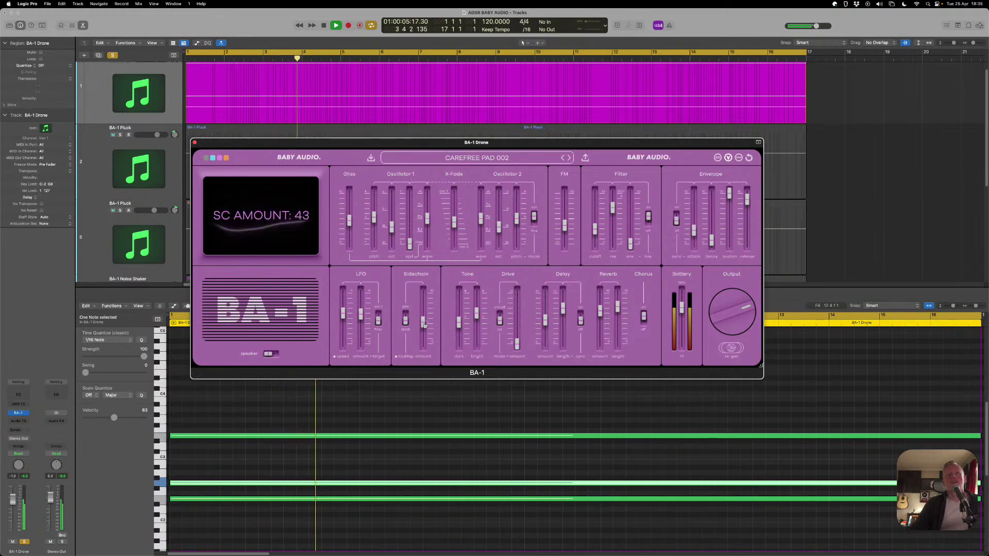
{"action": "left_click_drag", "start_coordinate": [595, 230], "coordinate": [631, 249]}
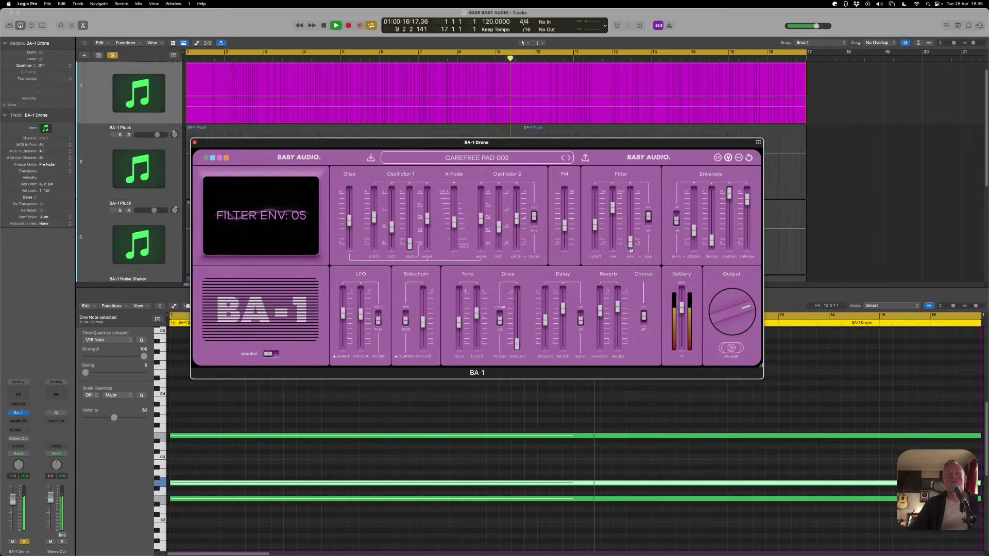
Solo the Drums track alongside the playing drone and lower the Filter cutoff to about 22
{"action": "scroll", "coordinate": [153, 241], "scroll_direction": "down", "scroll_amount": 5}
{"action": "left_click", "coordinate": [165, 243]}
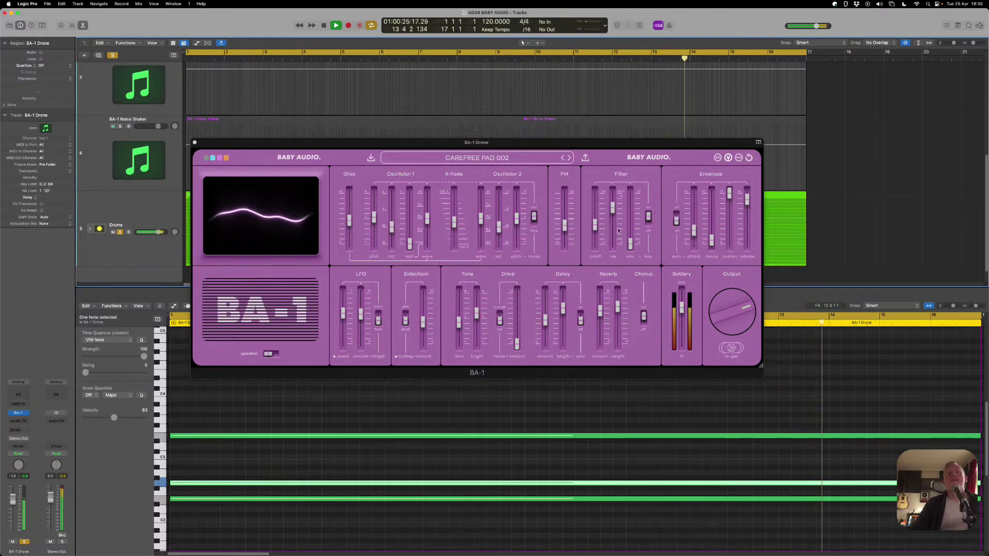
{"action": "left_click_drag", "start_coordinate": [595, 225], "coordinate": [596, 237]}
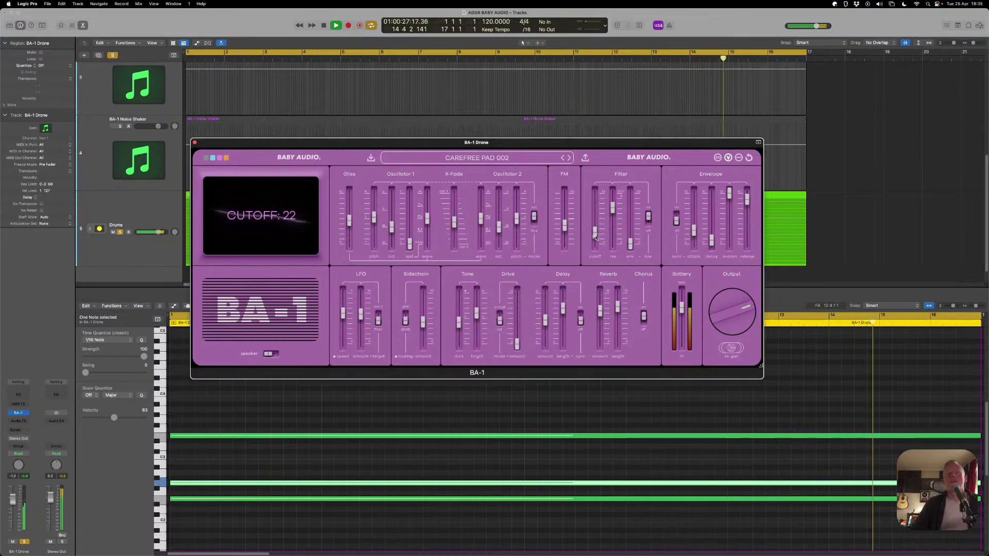
Raise the Reverb length to near maximum and its amount to 83, and try the Chorus switch
{"action": "left_click_drag", "start_coordinate": [618, 308], "coordinate": [600, 300]}
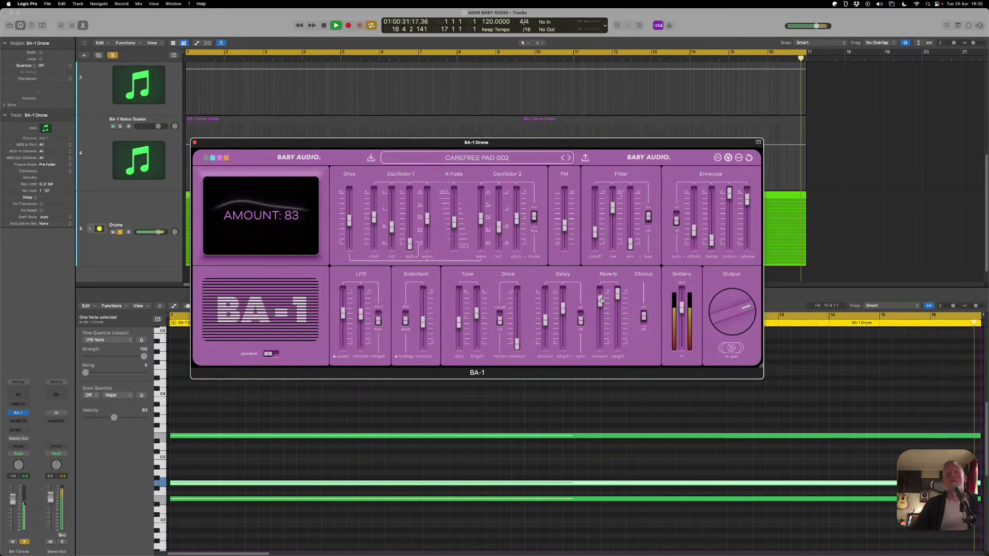
{"action": "left_click", "coordinate": [644, 317]}
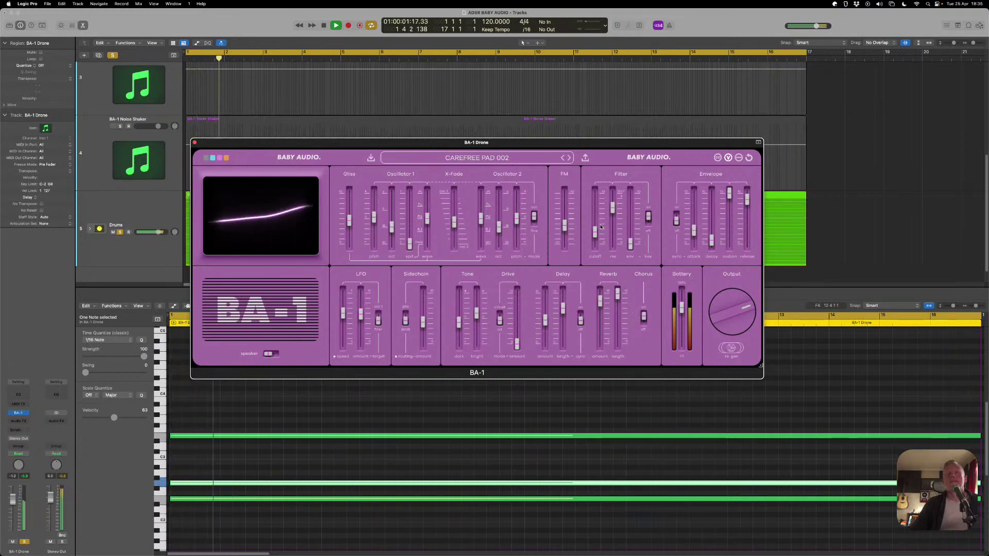
Set the Filter cutoff to about 29 and lower the Battery level to the red zone, listening against the drums before stopping playback
{"action": "mouse_move", "coordinate": [595, 232]}
{"action": "left_mouse_down"}
{"action": "mouse_move", "coordinate": [595, 217]}
{"action": "mouse_move", "coordinate": [597, 234]}
{"action": "left_mouse_up"}
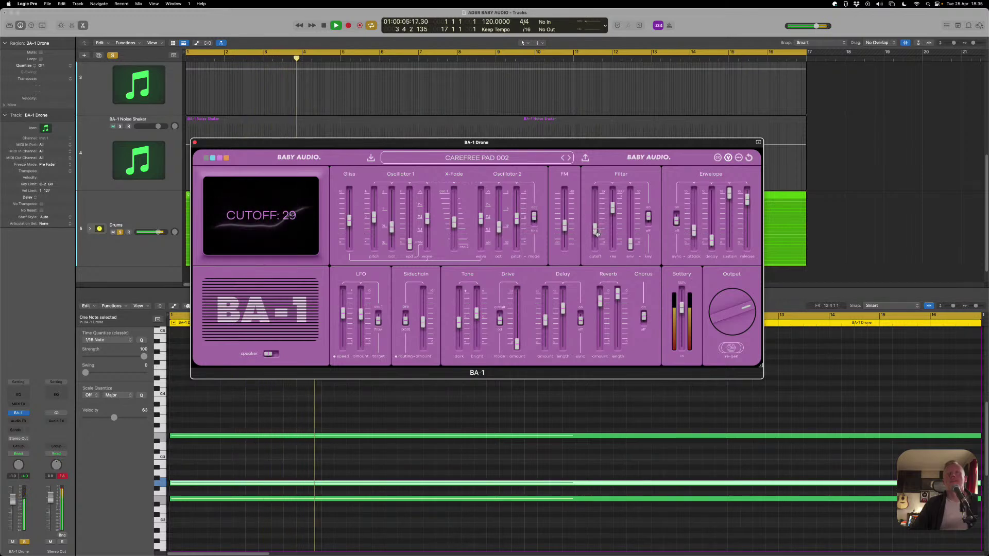
{"action": "left_click_drag", "start_coordinate": [682, 308], "coordinate": [681, 340]}
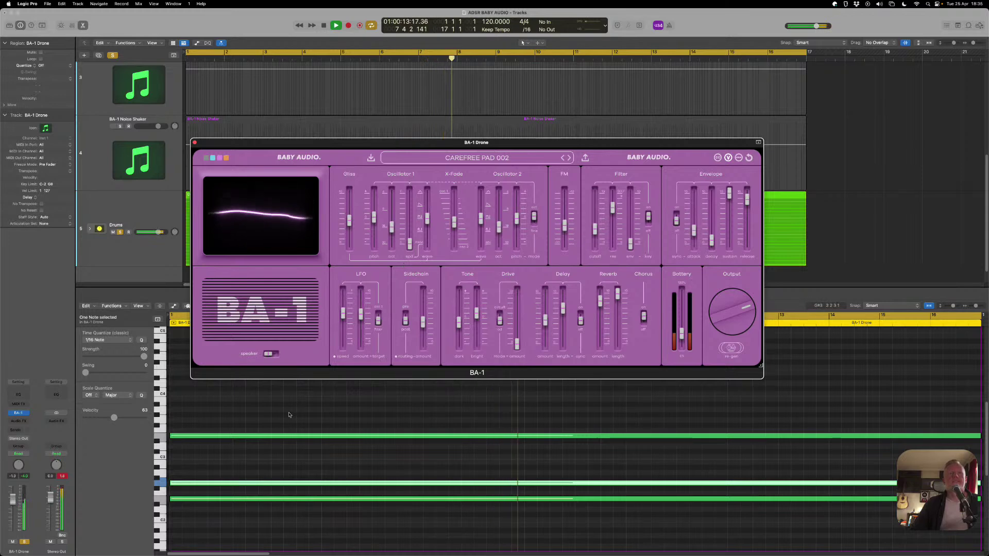
{"action": "mouse_move", "coordinate": [595, 230]}
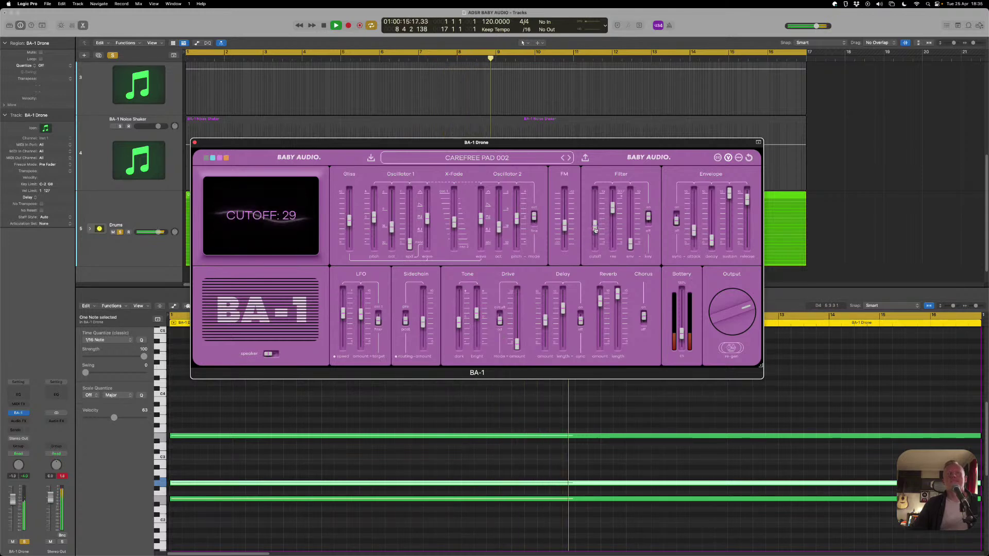
{"action": "mouse_move", "coordinate": [596, 231]}
{"action": "left_mouse_down"}
{"action": "mouse_move", "coordinate": [597, 208]}
{"action": "mouse_move", "coordinate": [603, 232]}
{"action": "left_mouse_up"}
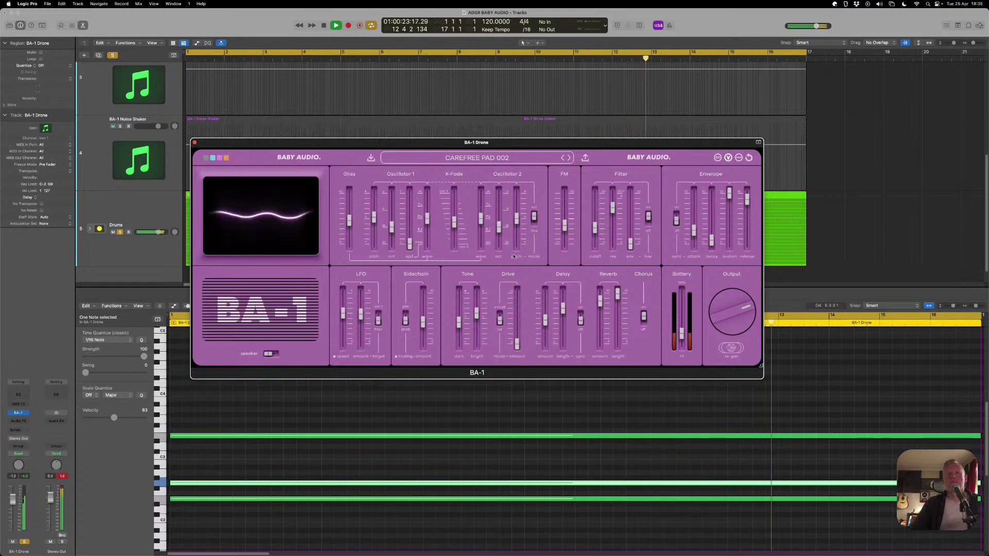
{"action": "key", "text": "space"}
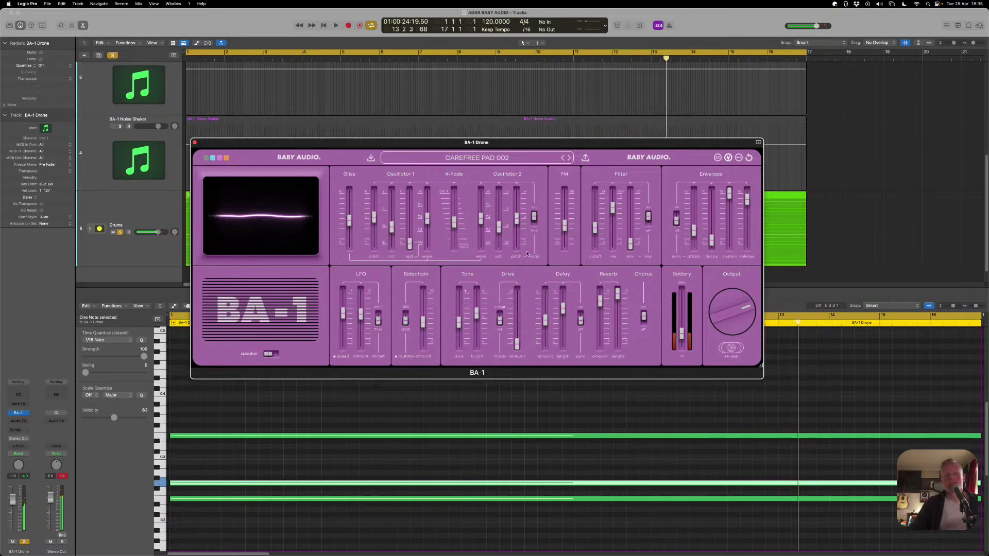
Save the patch as a preset named REGEN PAD 001 in the USER folder and close the BA-1 window
{"action": "left_click", "coordinate": [585, 159]}
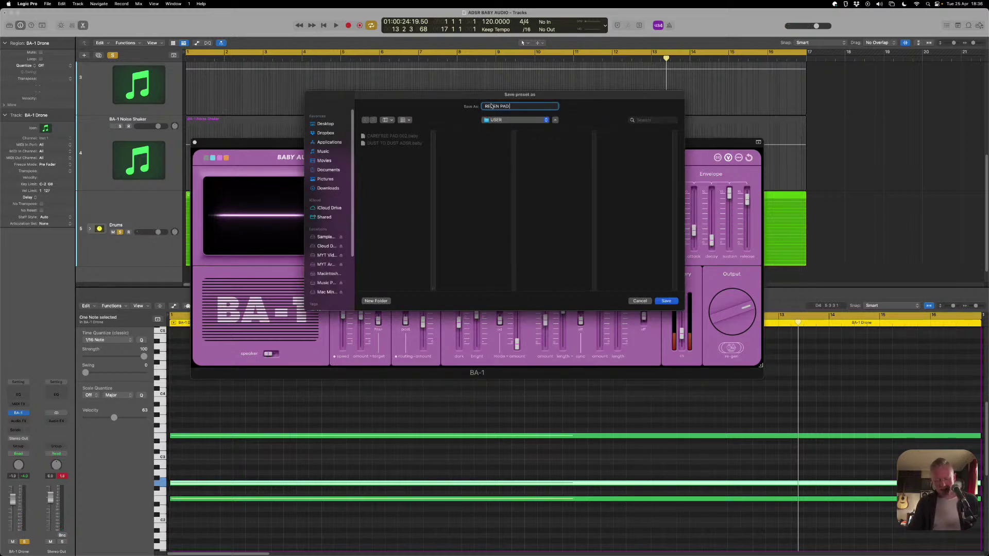
{"action": "key", "text": "Return"}
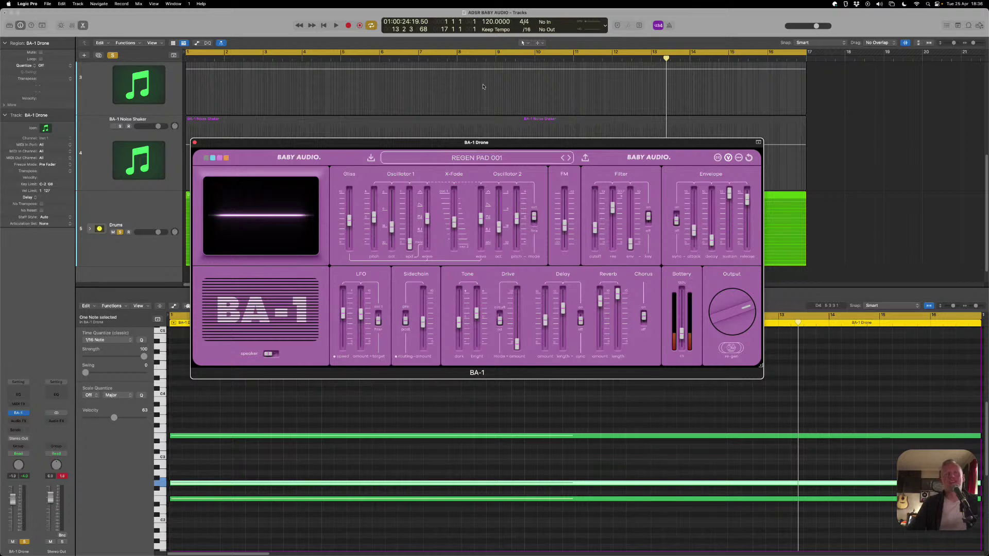
{"action": "mouse_move", "coordinate": [455, 208]}
{"action": "mouse_move", "coordinate": [229, 145]}
{"action": "left_mouse_down"}
{"action": "mouse_move", "coordinate": [293, 138]}
{"action": "mouse_move", "coordinate": [317, 152]}
{"action": "mouse_move", "coordinate": [224, 164]}
{"action": "left_mouse_up"}
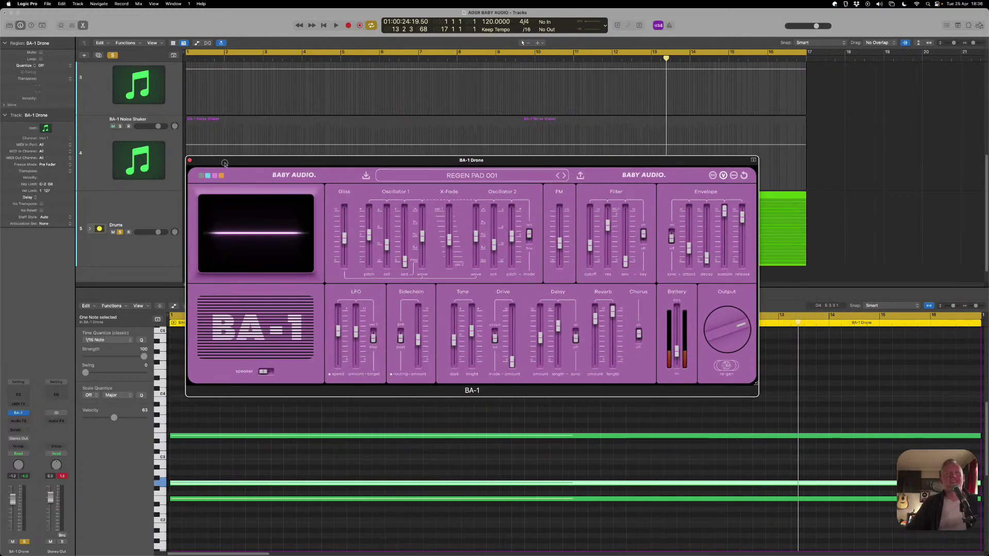
{"action": "left_click", "coordinate": [189, 160]}
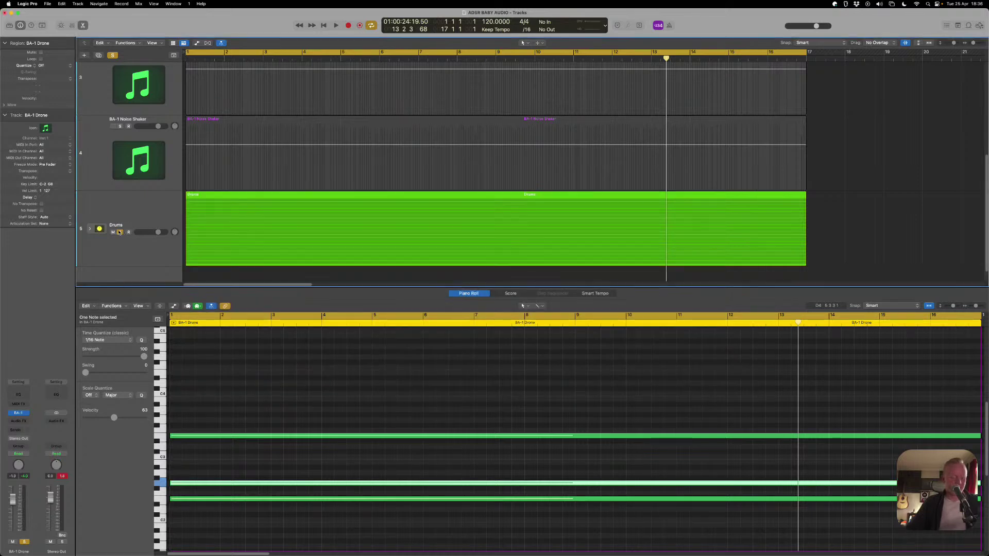
Take all tracks out of solo and hide the Piano Roll, returning the playhead to the project start
{"action": "left_click", "coordinate": [119, 232]}
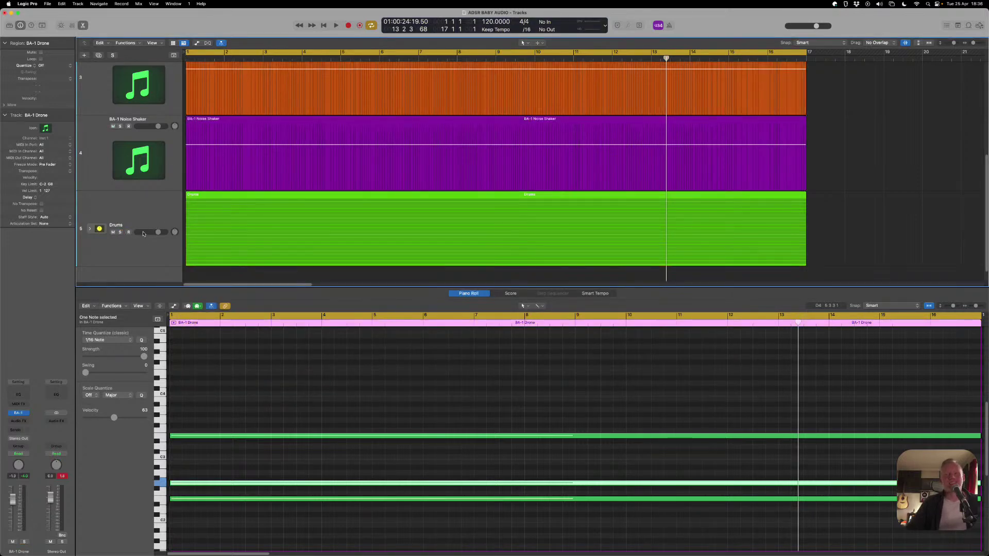
{"action": "key", "text": "e"}
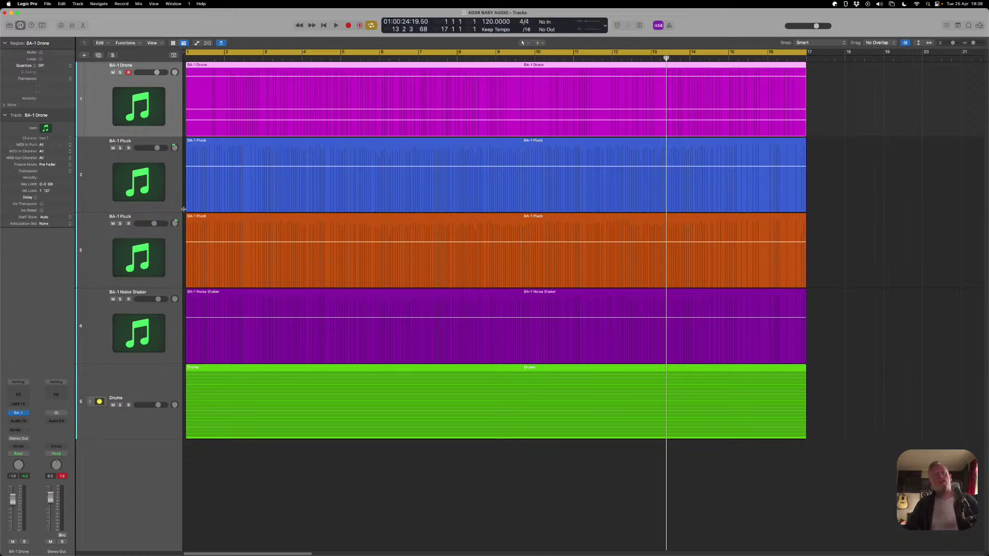
{"action": "key", "text": "Return"}
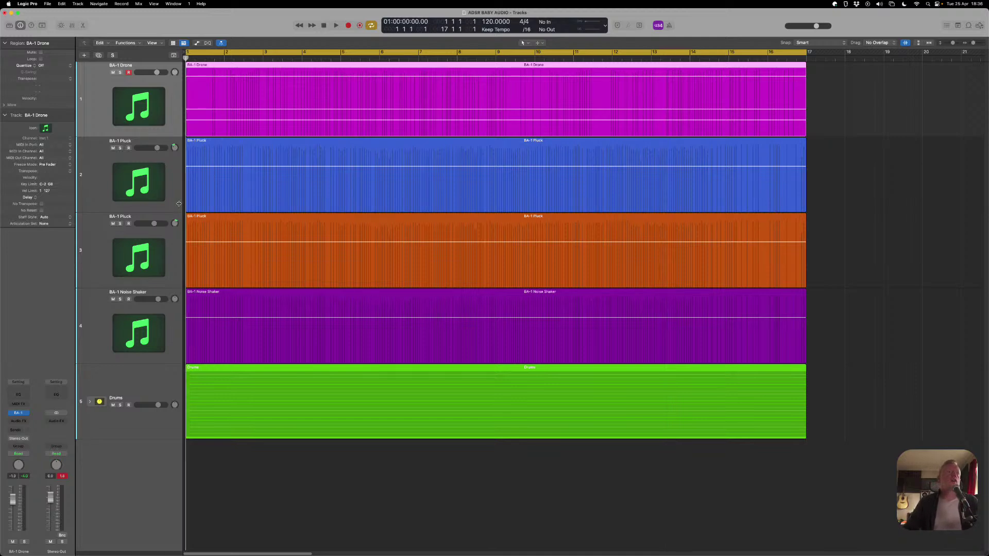
Open the BA-1 on the BA-1 Noise Shaker track, reposition its window, solo the track and play it from the start
{"action": "left_click", "coordinate": [149, 324]}
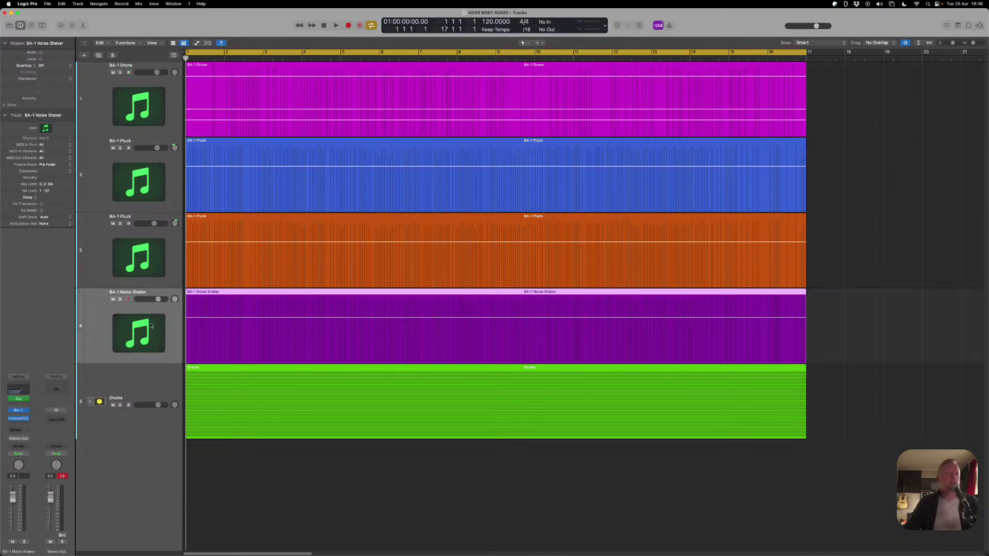
{"action": "left_click", "coordinate": [19, 412]}
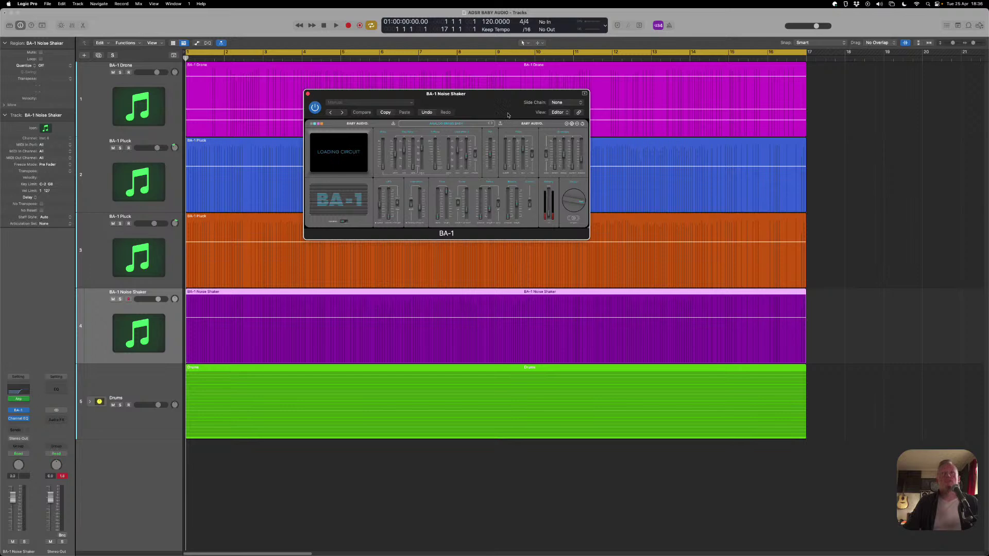
{"action": "left_click_drag", "start_coordinate": [506, 106], "coordinate": [401, 106]}
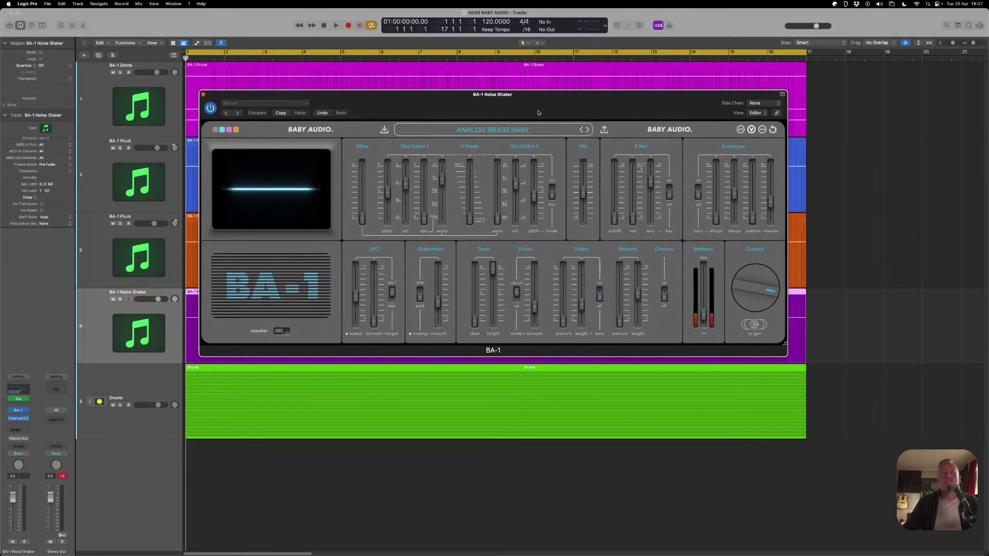
{"action": "left_click_drag", "start_coordinate": [524, 106], "coordinate": [510, 135]}
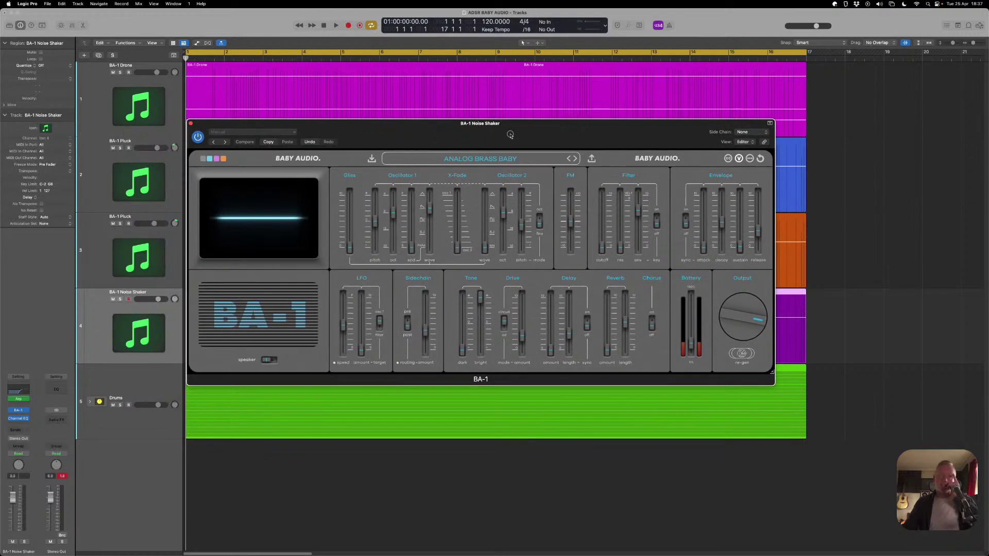
{"action": "left_click", "coordinate": [121, 299]}
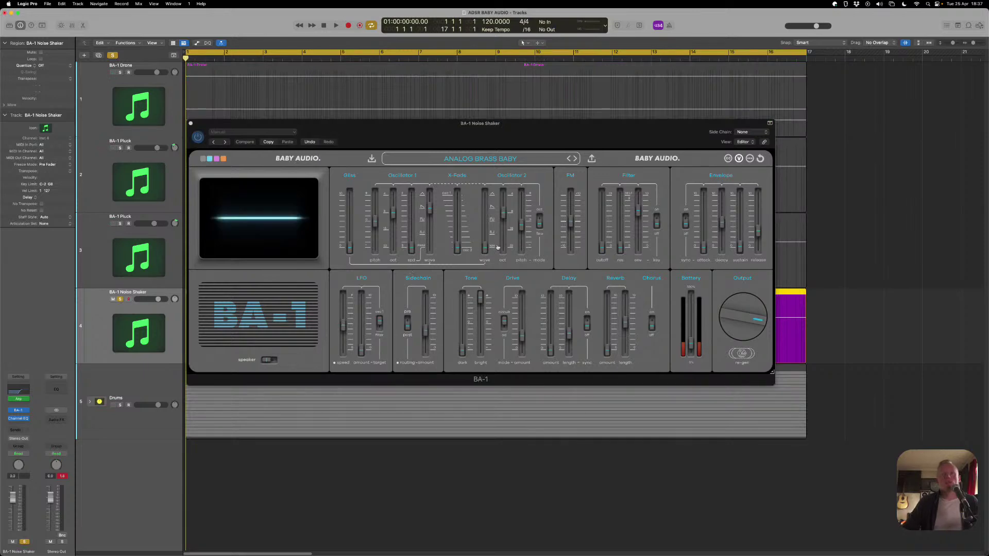
{"action": "mouse_move", "coordinate": [488, 251]}
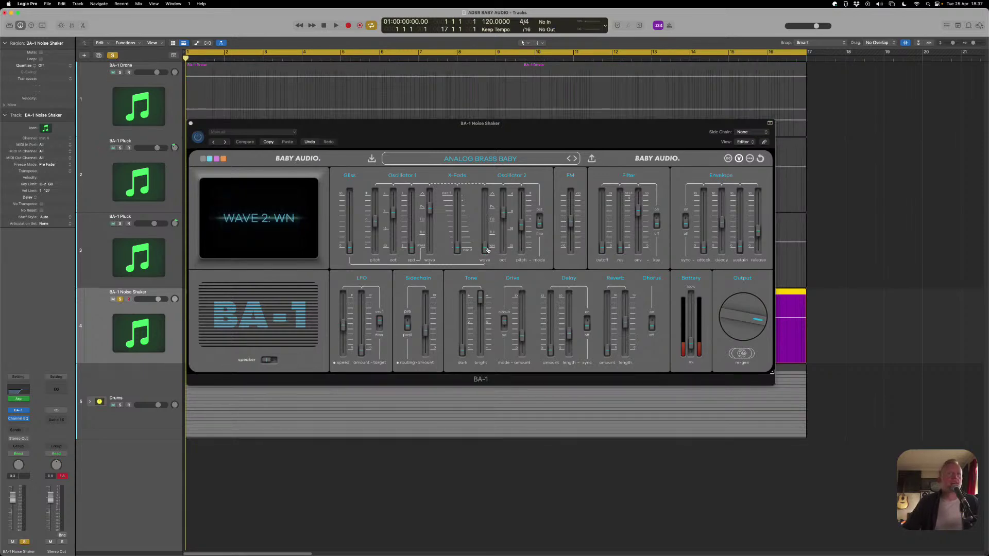
{"action": "key", "text": "space"}
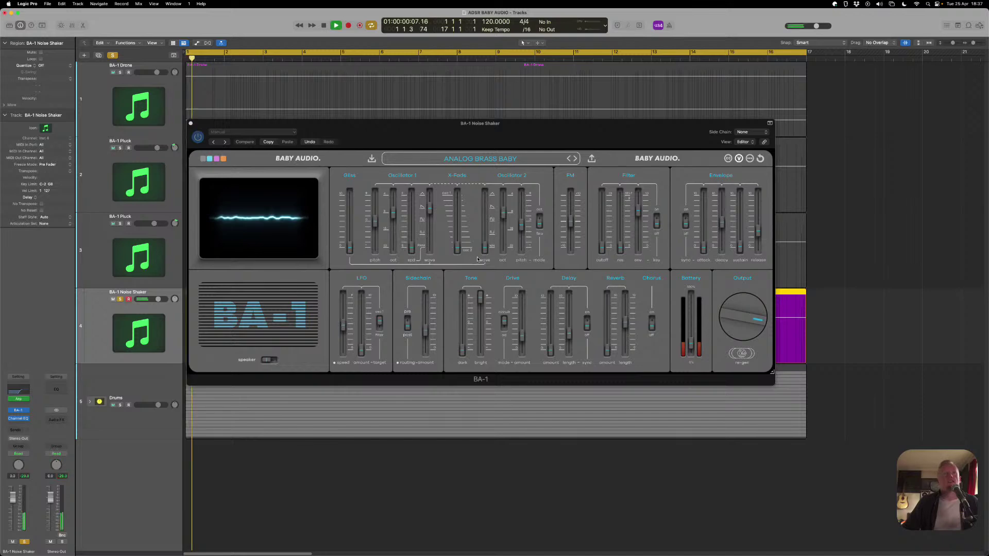
Inspect the Controller and Options settings of the track's Arpeggiator during playback and close its window
{"action": "left_click", "coordinate": [20, 399]}
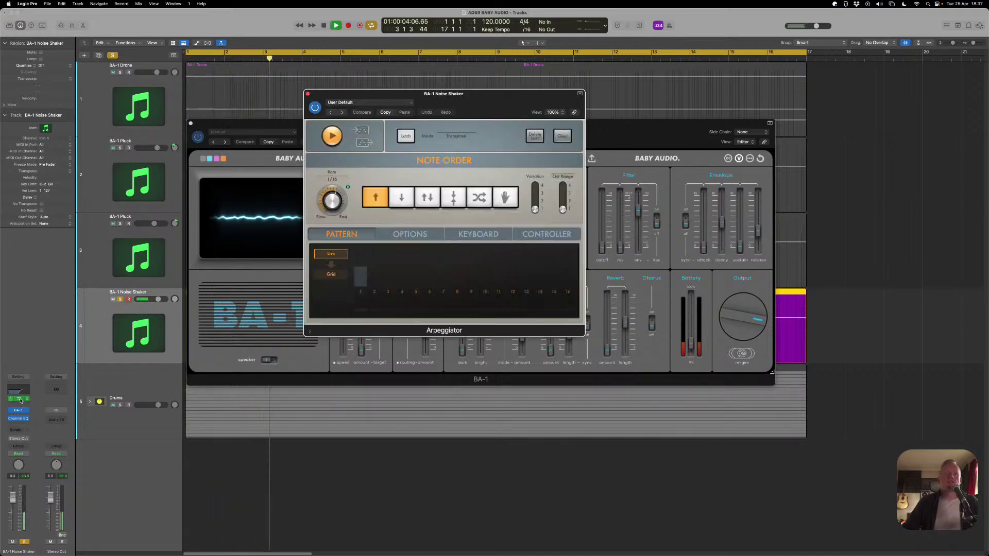
{"action": "left_click", "coordinate": [546, 234]}
{"action": "left_click", "coordinate": [410, 234]}
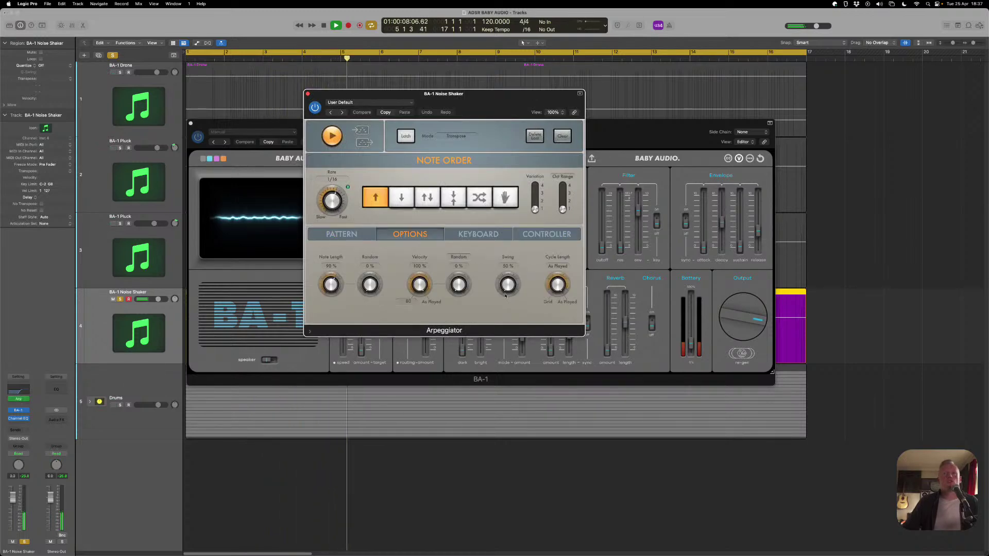
{"action": "left_click", "coordinate": [307, 93]}
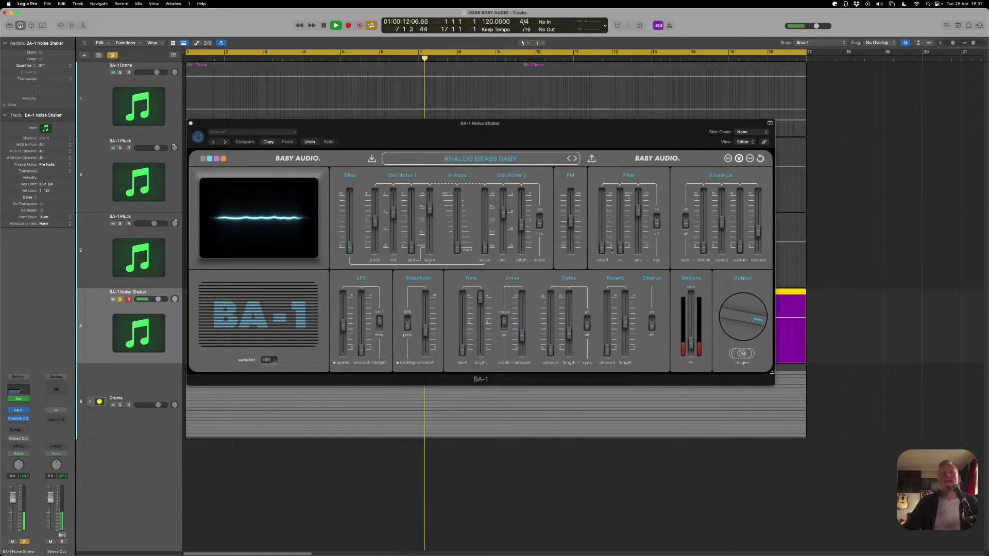
Adjust the Filter cutoff to 01, audition the Battery at 100 and lower it back into the red zone
{"action": "mouse_move", "coordinate": [601, 249]}
{"action": "left_mouse_down"}
{"action": "mouse_move", "coordinate": [608, 209]}
{"action": "mouse_move", "coordinate": [607, 256]}
{"action": "left_mouse_up"}
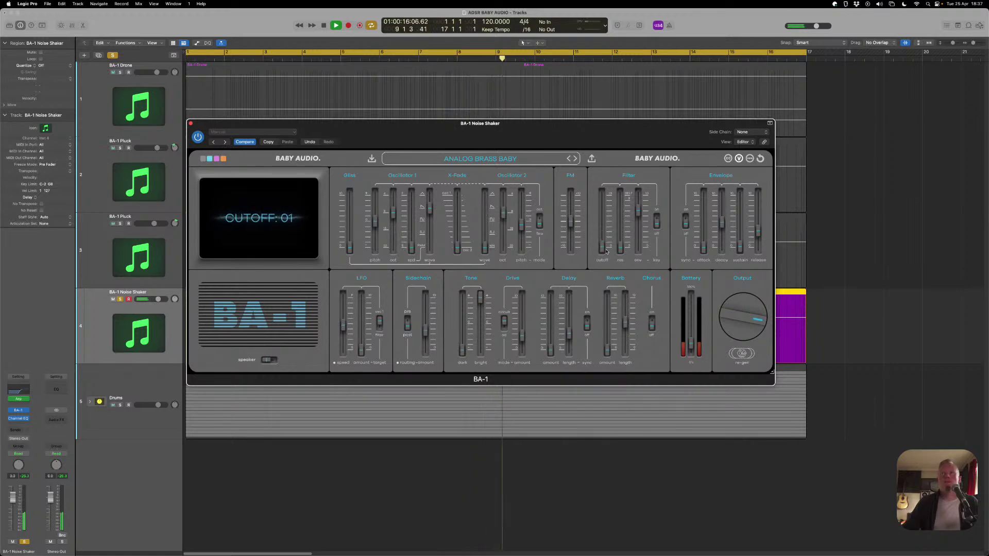
{"action": "left_click_drag", "start_coordinate": [691, 344], "coordinate": [693, 290]}
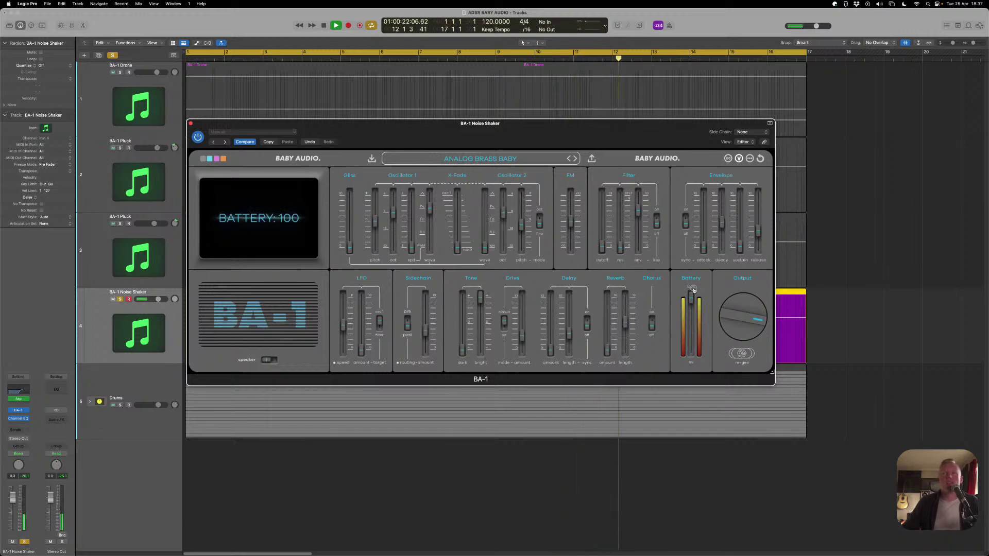
{"action": "left_click_drag", "start_coordinate": [693, 290], "coordinate": [691, 338]}
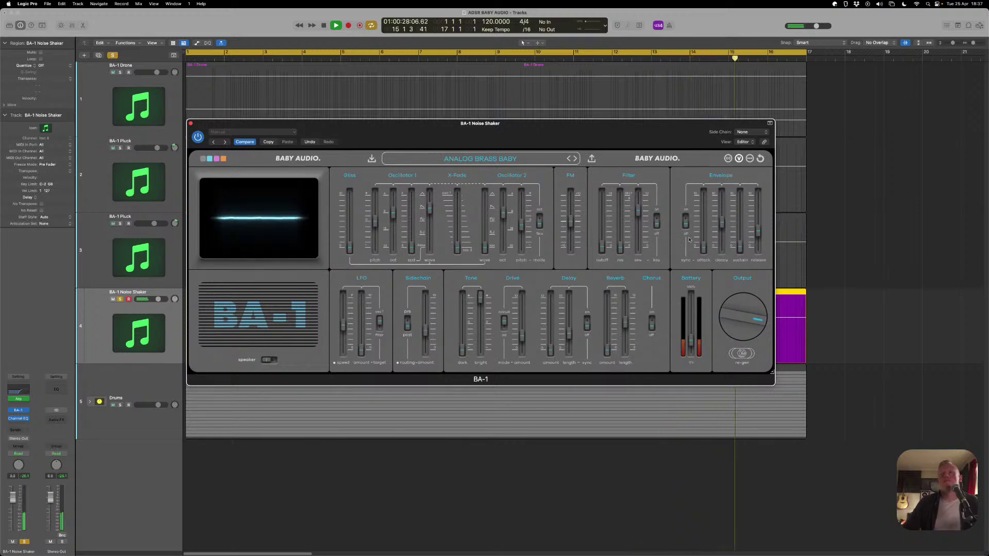
{"action": "left_click", "coordinate": [610, 251]}
{"action": "mouse_move", "coordinate": [602, 249]}
{"action": "left_mouse_down"}
{"action": "mouse_move", "coordinate": [605, 230]}
{"action": "mouse_move", "coordinate": [606, 255]}
{"action": "left_mouse_up"}
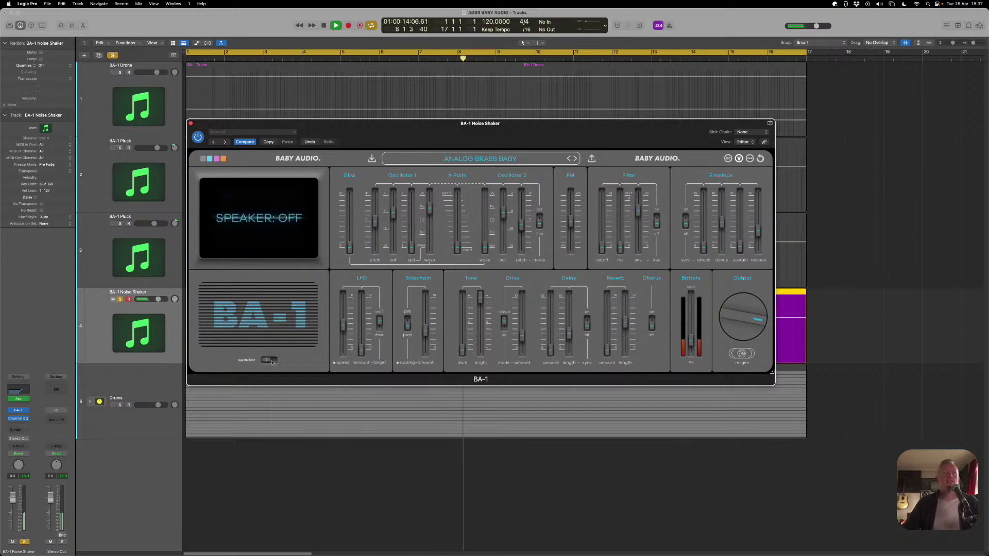
Solo the drums with the shaker, set the BA-1 output to about 2 dB, and unsolo the shaker before stopping playback
{"action": "left_click", "coordinate": [120, 406]}
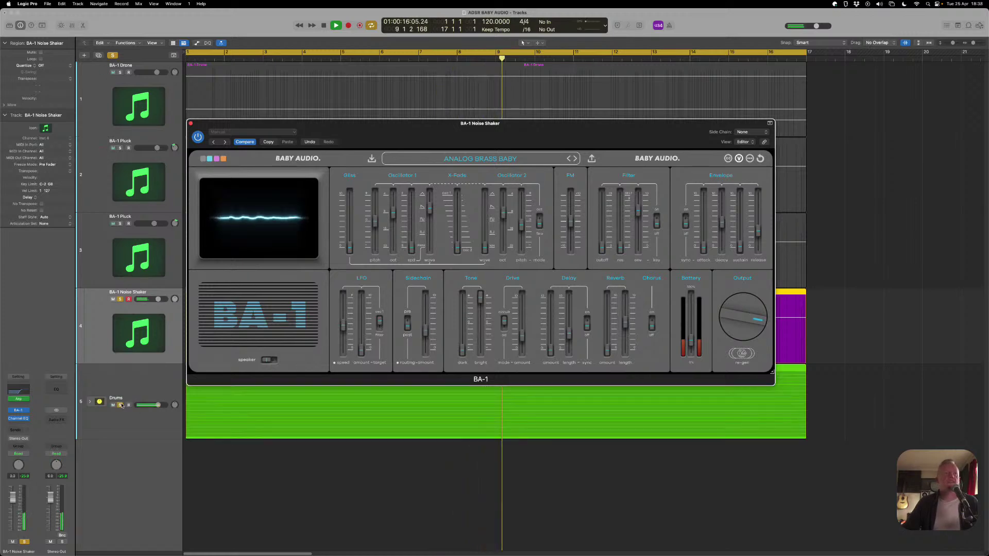
{"action": "left_click_drag", "start_coordinate": [743, 317], "coordinate": [742, 319]}
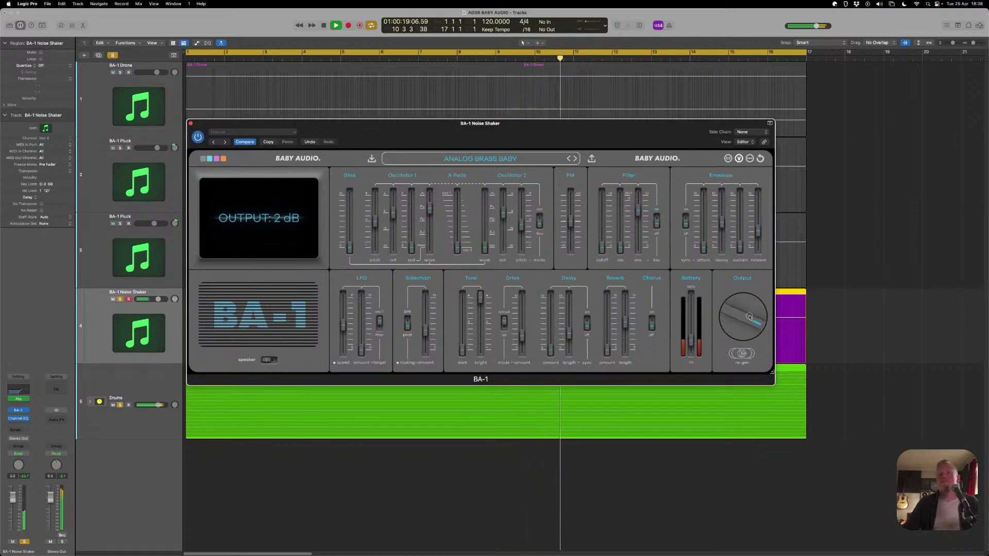
{"action": "left_click", "coordinate": [120, 300]}
{"action": "key", "text": "space"}
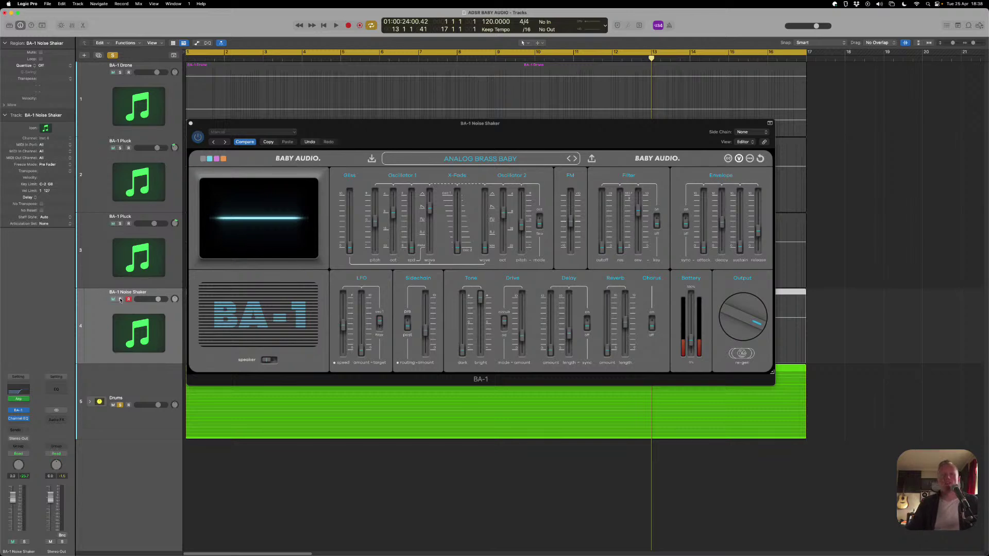
{"action": "left_click", "coordinate": [116, 299]}
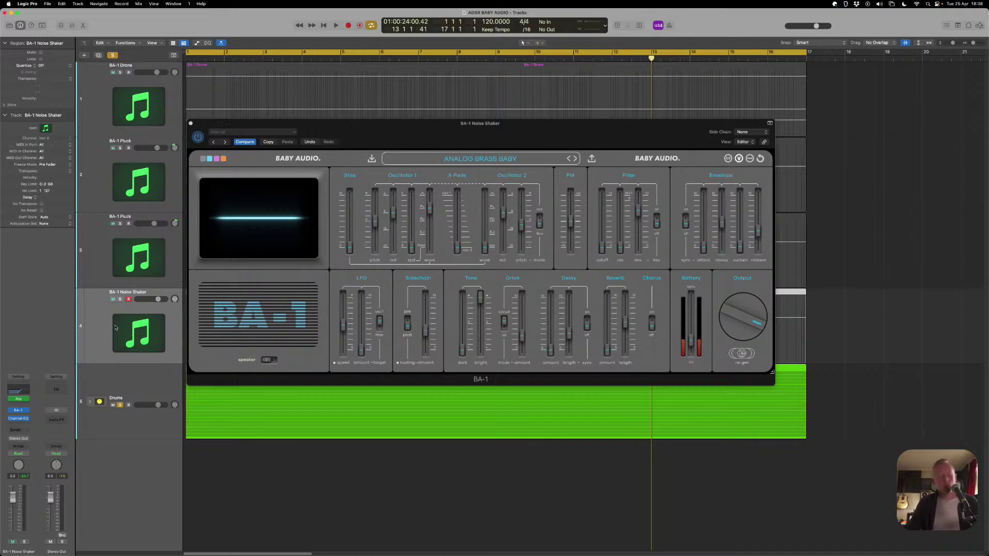
Duplicate the BA-1 Noise Shaker track and remove the Arpeggiator and Channel EQ from the copy
{"action": "key", "text": "super+d"}
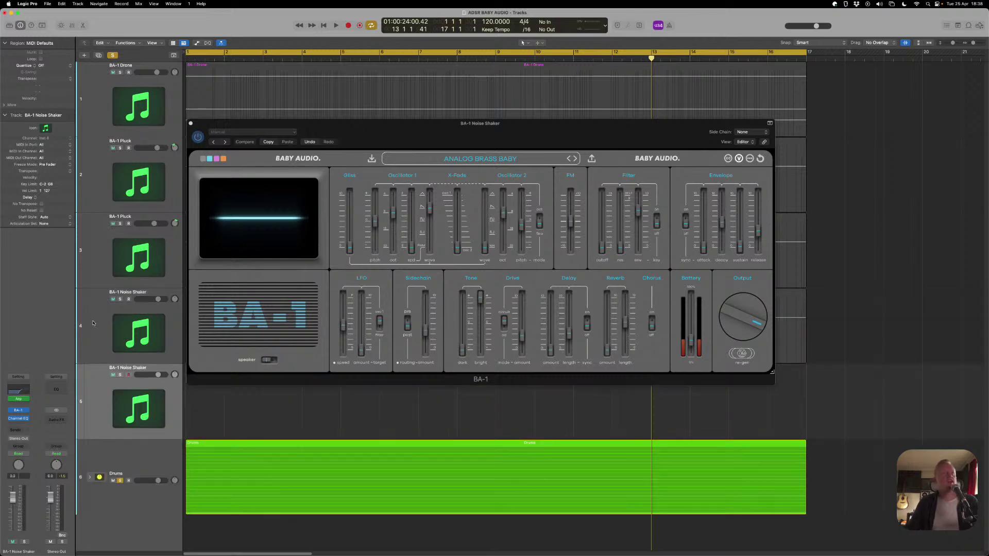
{"action": "left_click", "coordinate": [28, 401]}
{"action": "left_click", "coordinate": [20, 409]}
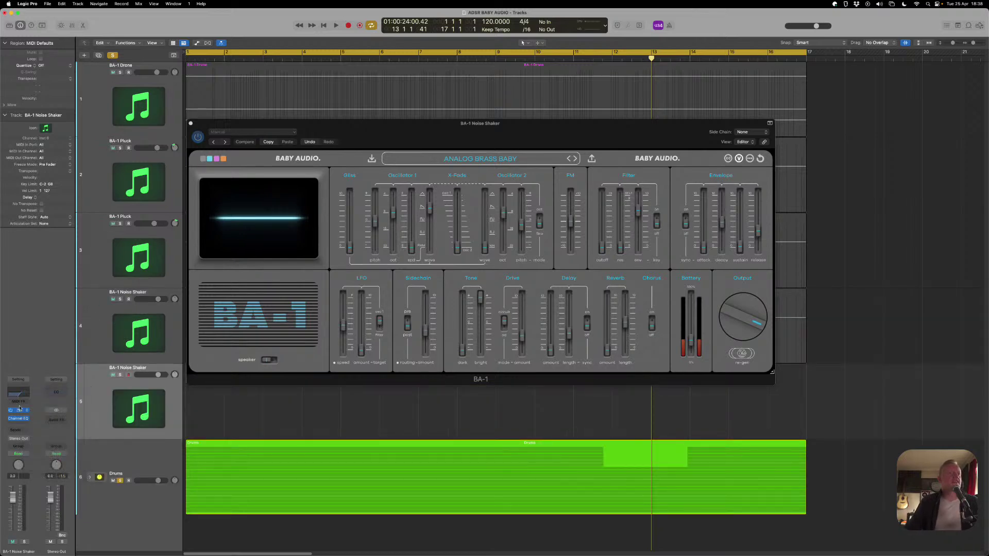
{"action": "left_click", "coordinate": [28, 419]}
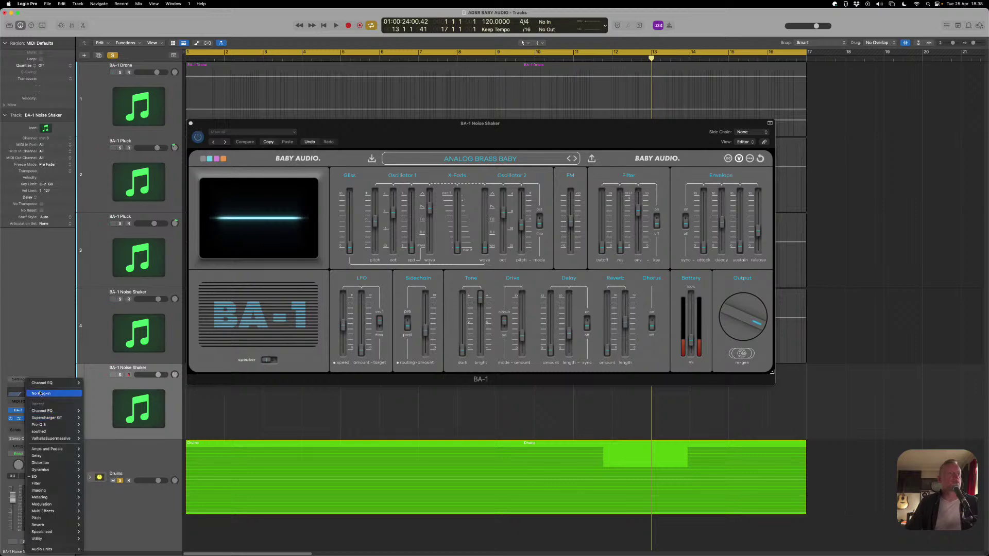
{"action": "left_click", "coordinate": [8, 411]}
Replace the original track's BA-1 window with the duplicate's, move it clear of the edge, and try the teal theme before restoring grey
{"action": "left_click", "coordinate": [20, 413]}
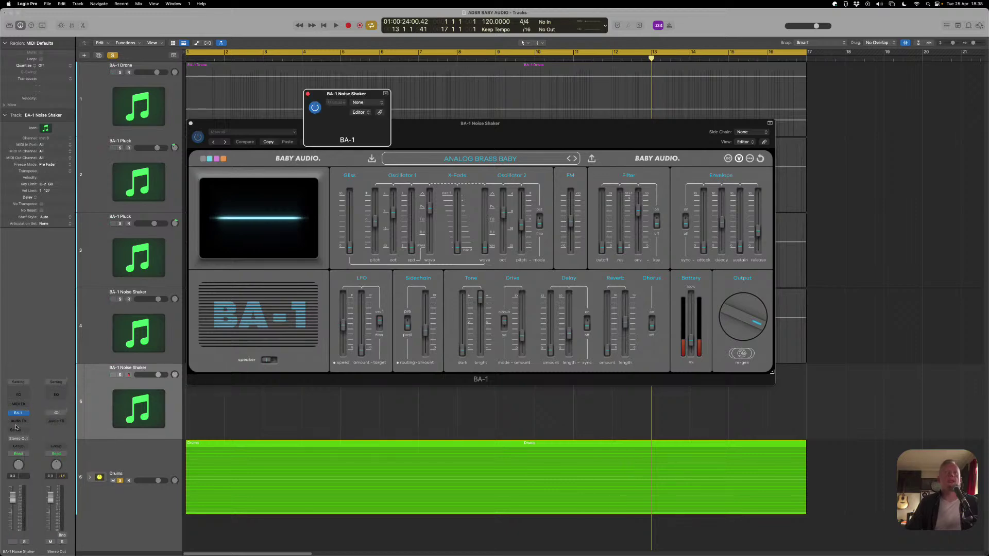
{"action": "left_click", "coordinate": [190, 123]}
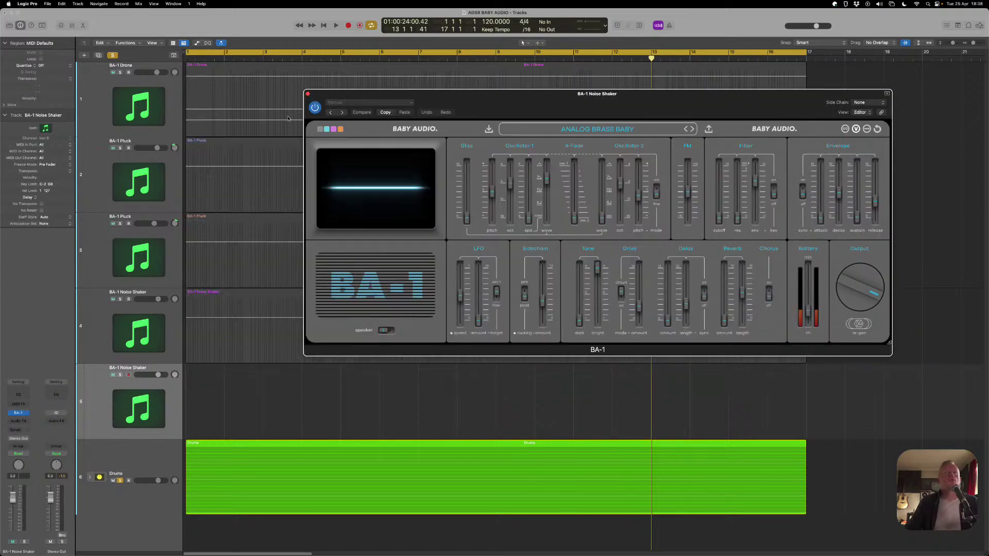
{"action": "left_click_drag", "start_coordinate": [460, 100], "coordinate": [276, 113]}
{"action": "left_click", "coordinate": [218, 138]}
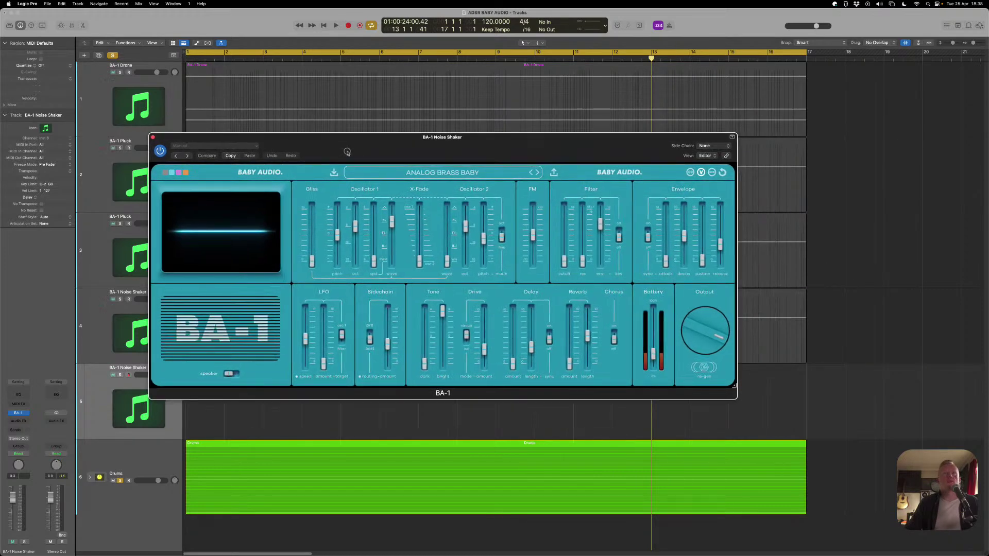
{"action": "left_click", "coordinate": [177, 175]}
{"action": "left_click", "coordinate": [169, 172]}
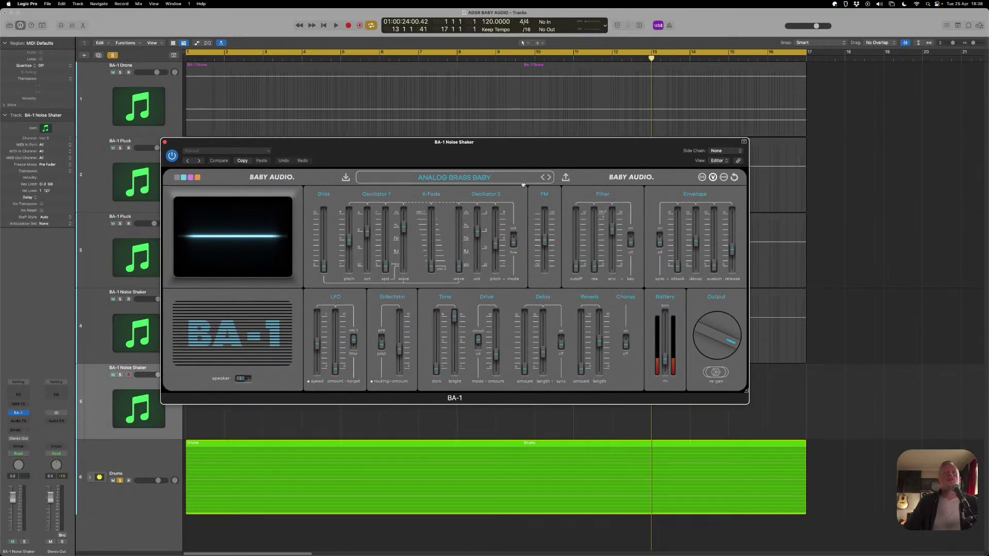
Browse the BA-1 preset categories and USER presets, and close the list without loading one
{"action": "mouse_move", "coordinate": [389, 217]}
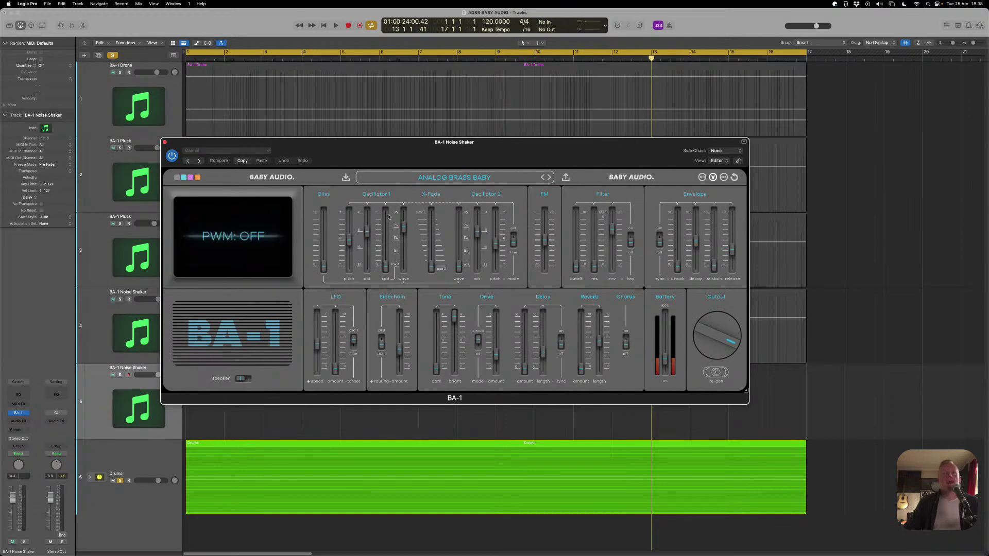
{"action": "left_click", "coordinate": [439, 182]}
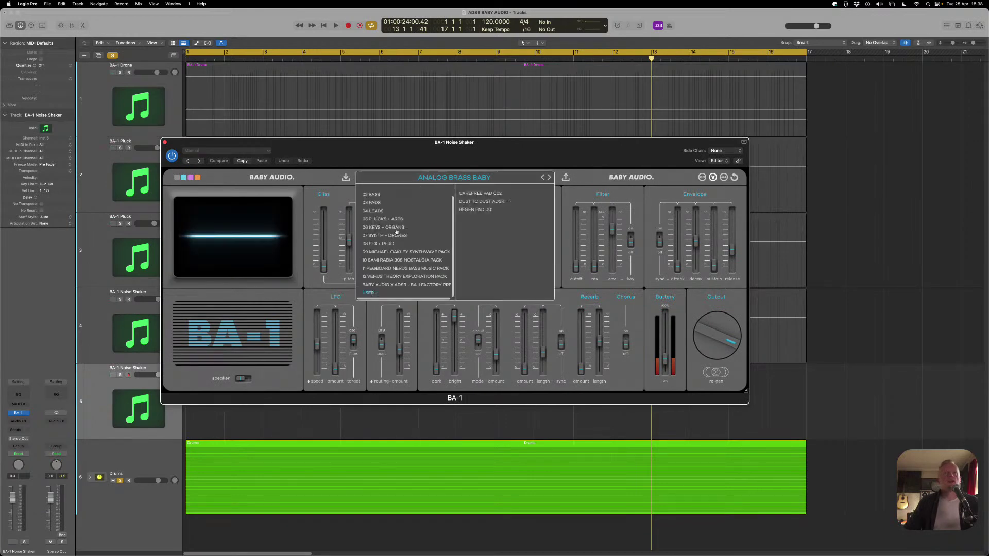
{"action": "scroll", "coordinate": [392, 281], "scroll_direction": "up", "scroll_amount": 1}
{"action": "scroll", "coordinate": [389, 276], "scroll_direction": "down", "scroll_amount": 1}
{"action": "left_click", "coordinate": [579, 182]}
Set the BA-1 X-Fade to +99 for Oscillator 1 and adjust its pitch slider, checking the PWM and wave settings
{"action": "mouse_move", "coordinate": [405, 259]}
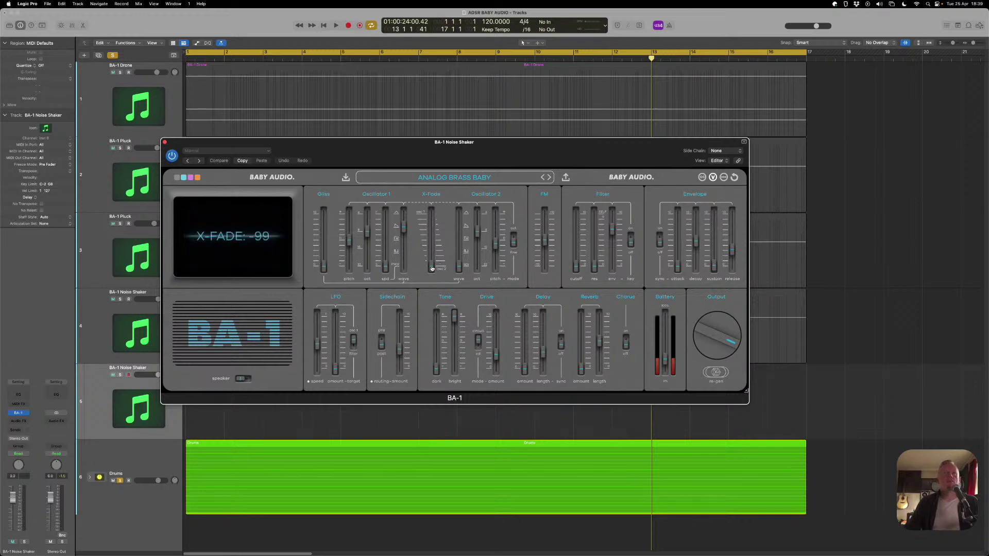
{"action": "left_click_drag", "start_coordinate": [432, 238], "coordinate": [431, 213]}
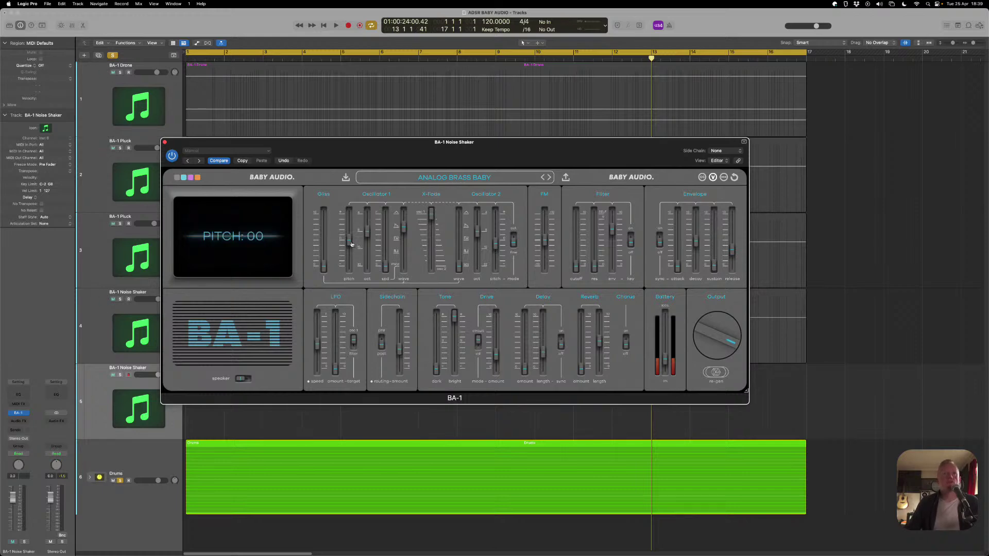
{"action": "mouse_move", "coordinate": [352, 241]}
{"action": "left_mouse_down"}
{"action": "mouse_move", "coordinate": [351, 212]}
{"action": "mouse_move", "coordinate": [347, 262]}
{"action": "mouse_move", "coordinate": [349, 211]}
{"action": "mouse_move", "coordinate": [343, 255]}
{"action": "mouse_move", "coordinate": [351, 240]}
{"action": "left_mouse_up"}
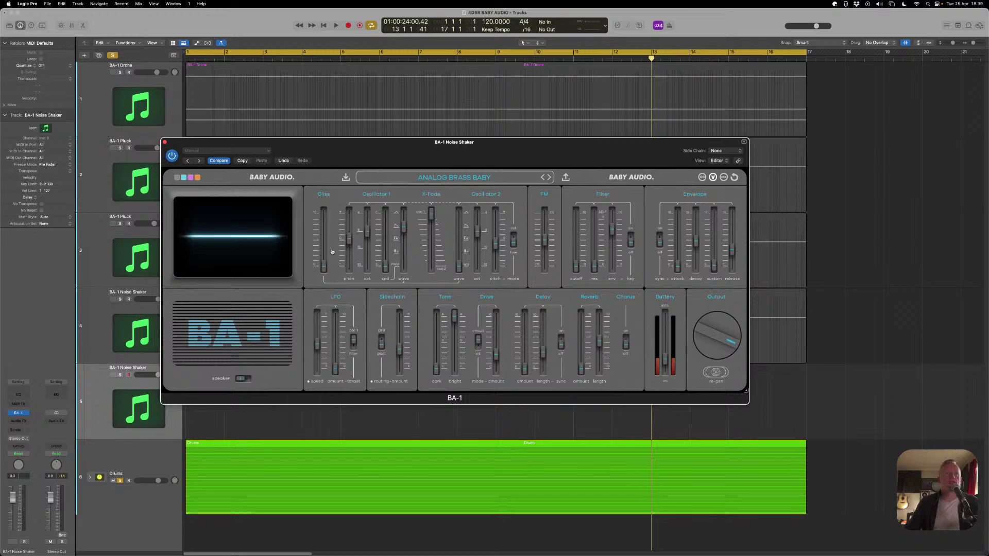
{"action": "mouse_move", "coordinate": [350, 241]}
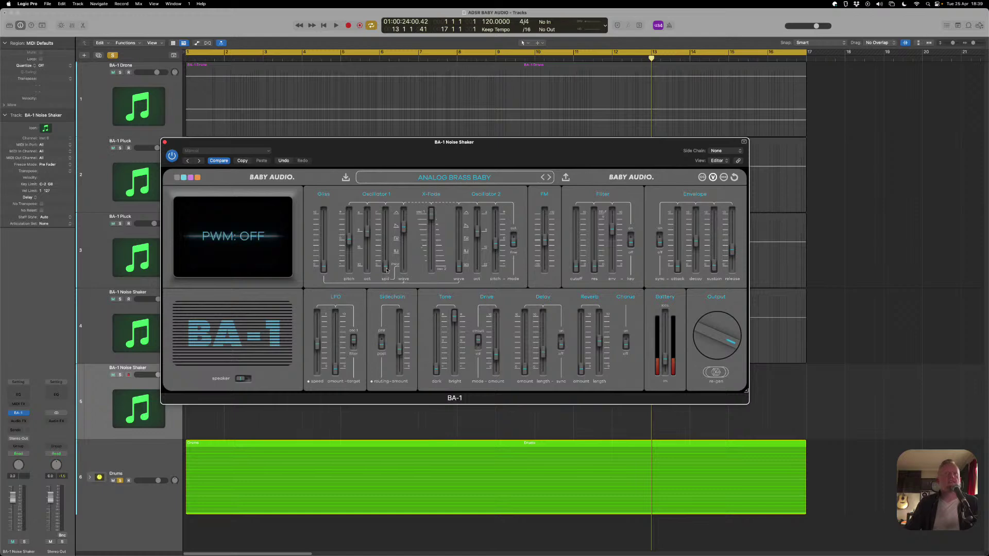
{"action": "mouse_move", "coordinate": [413, 236]}
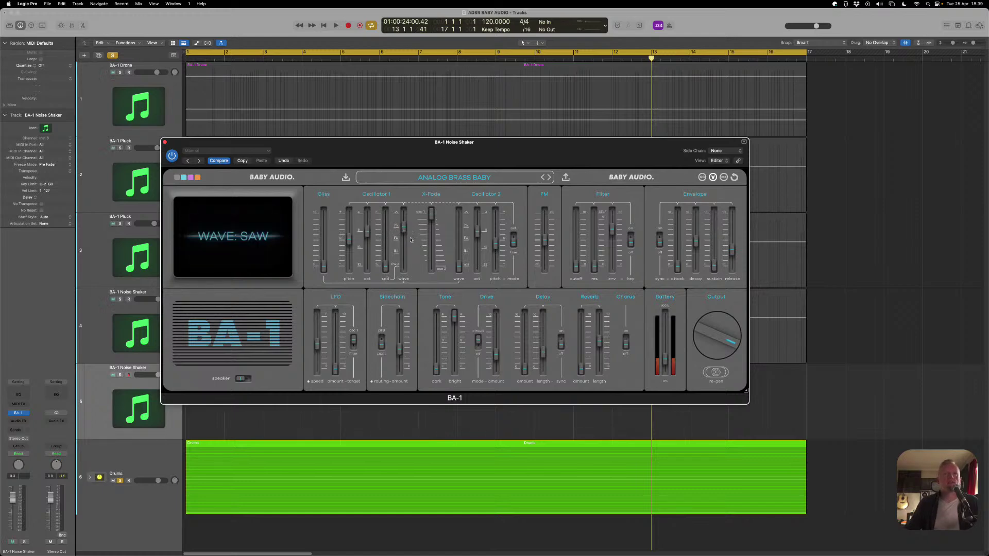
{"action": "mouse_move", "coordinate": [435, 216]}
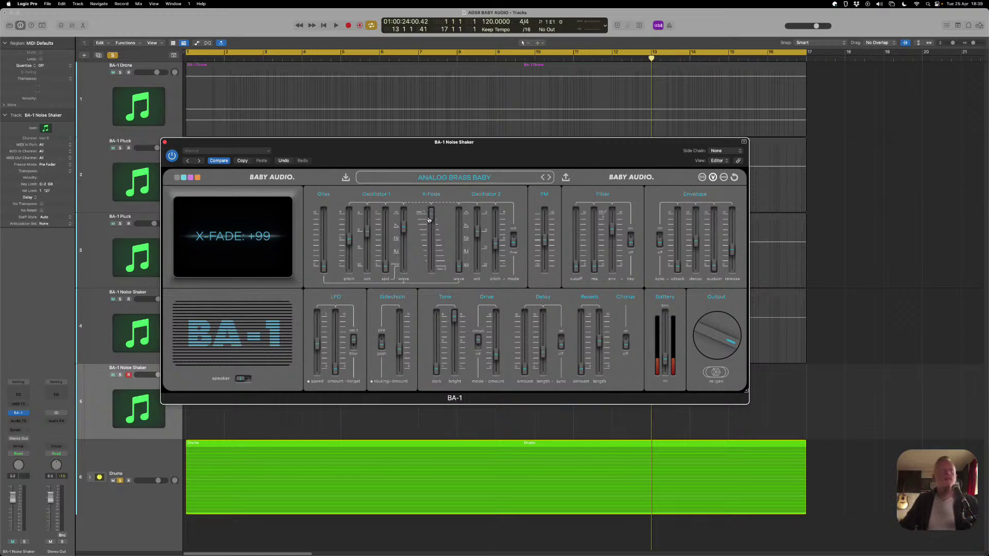
Rename the duplicated BA-1 Noise Shaker track as BA-1 Dub Techno Stab and clear the solo on all tracks
{"action": "left_click", "coordinate": [113, 375], "text": "alt"}
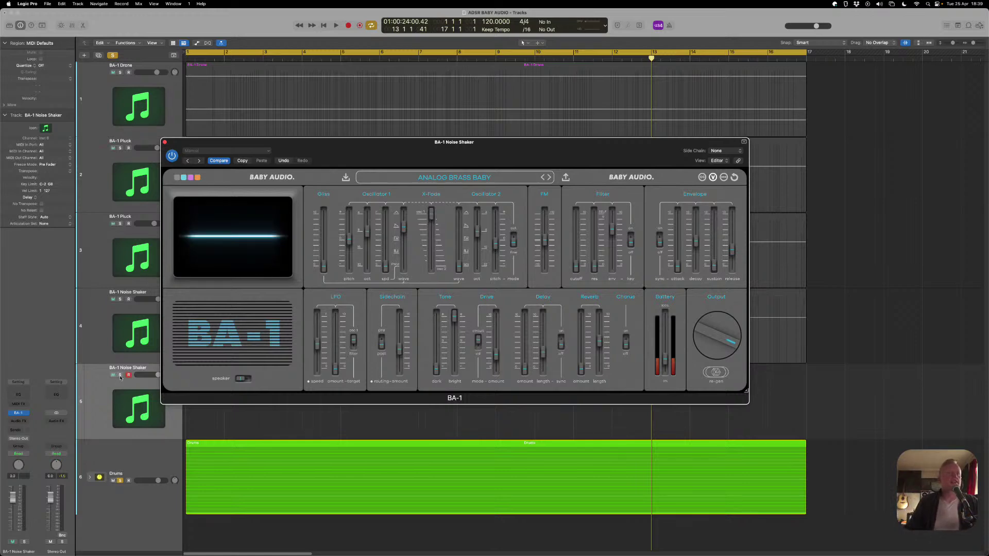
{"action": "double_click", "coordinate": [126, 368]}
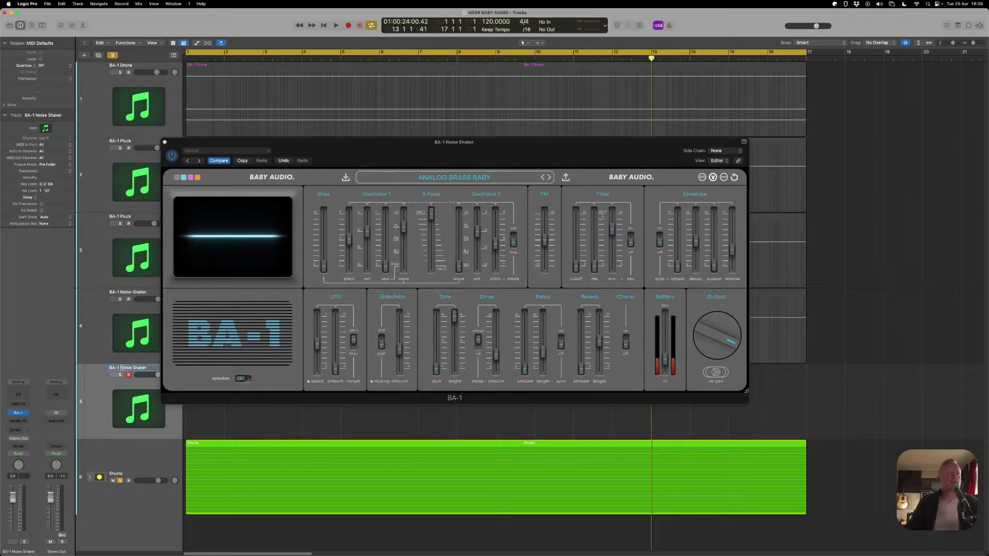
{"action": "type", "text": "BA-1 Dub Techn"}
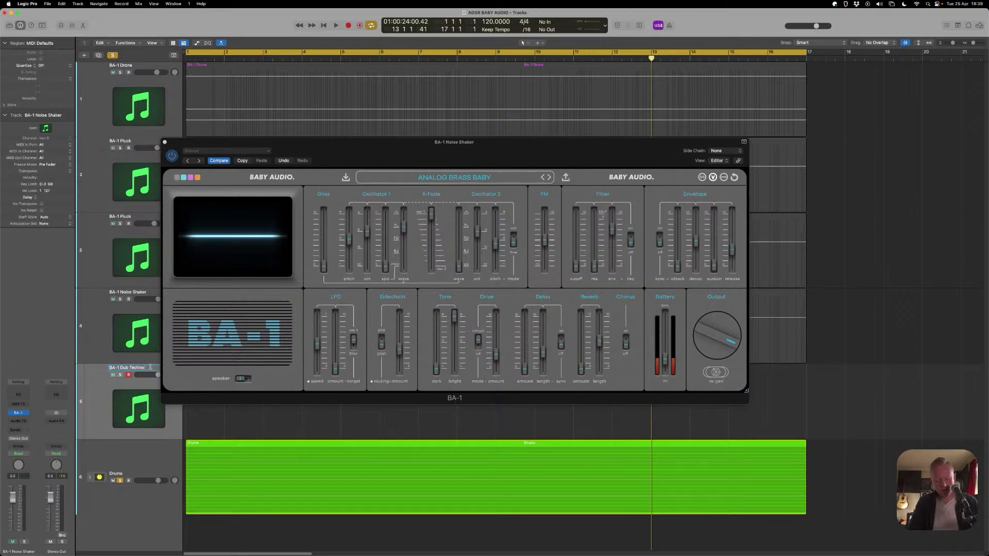
{"action": "key", "text": "Return"}
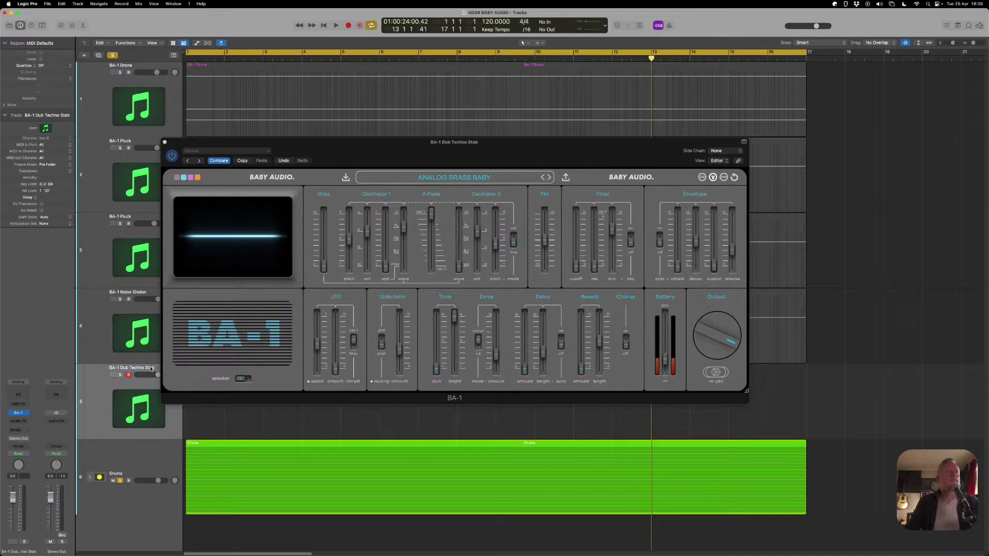
{"action": "left_click", "coordinate": [113, 55]}
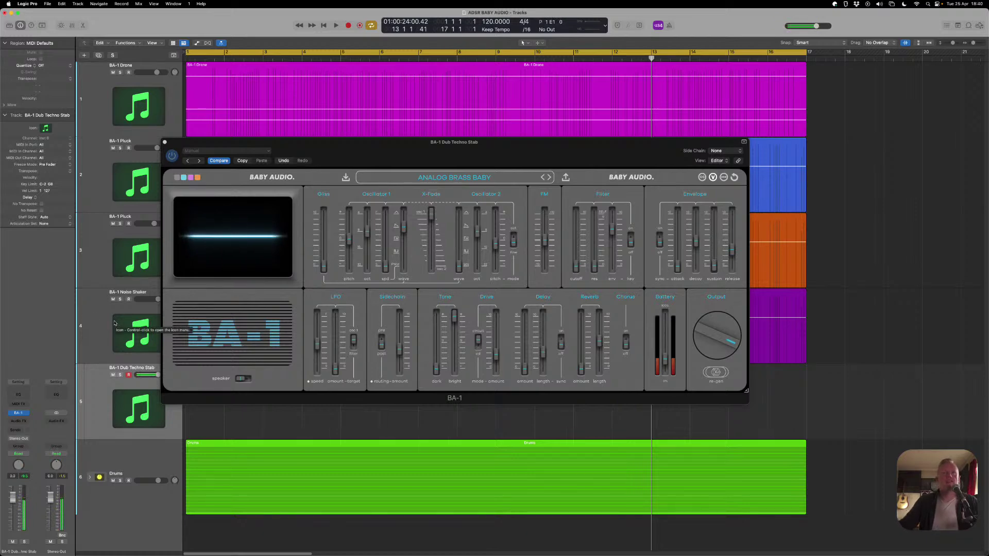
Set the BA-1 sidechain amount to 00, return tone and drive to neutral, and raise the battery to full
{"action": "left_click_drag", "start_coordinate": [399, 346], "coordinate": [399, 364]}
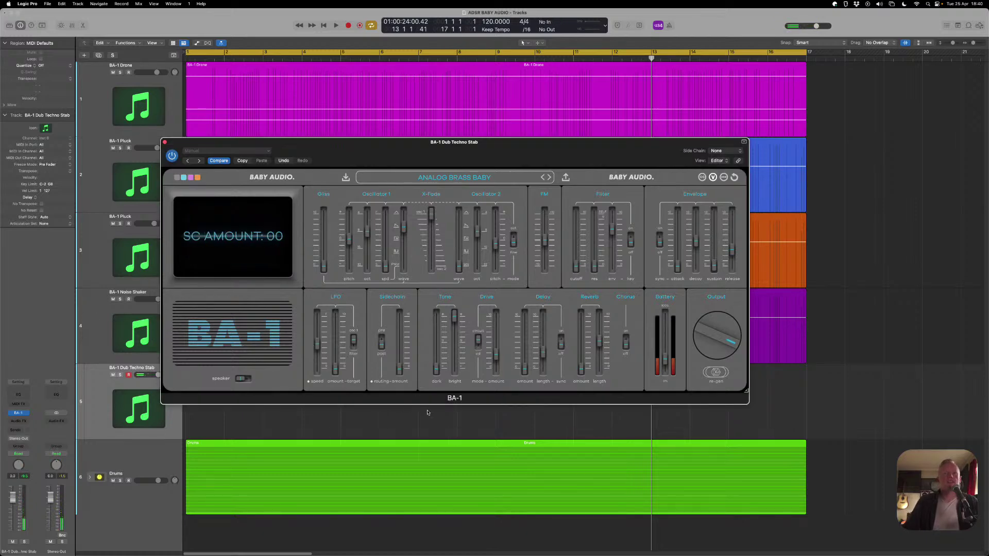
{"action": "left_click_drag", "start_coordinate": [672, 362], "coordinate": [670, 316]}
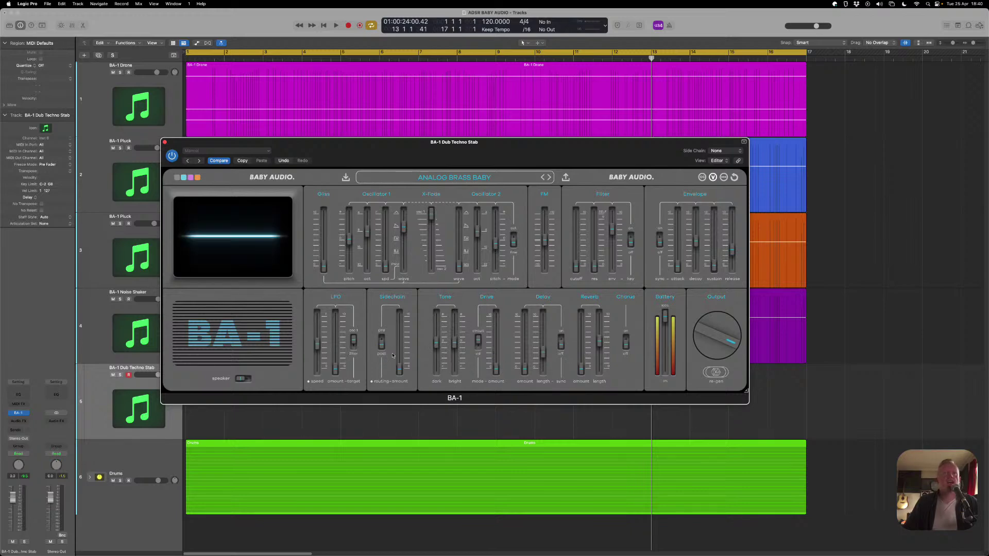
{"action": "mouse_move", "coordinate": [405, 334]}
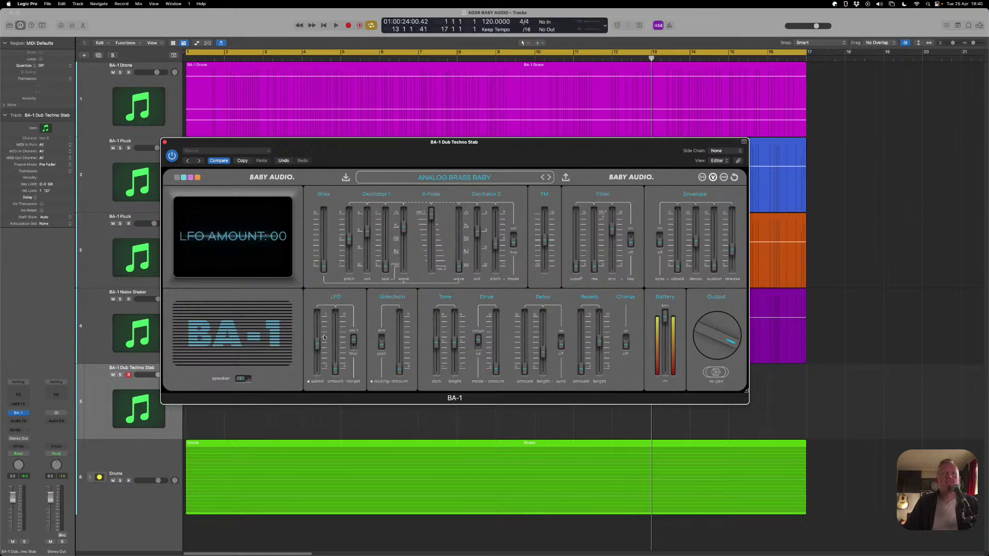
{"action": "mouse_move", "coordinate": [320, 347]}
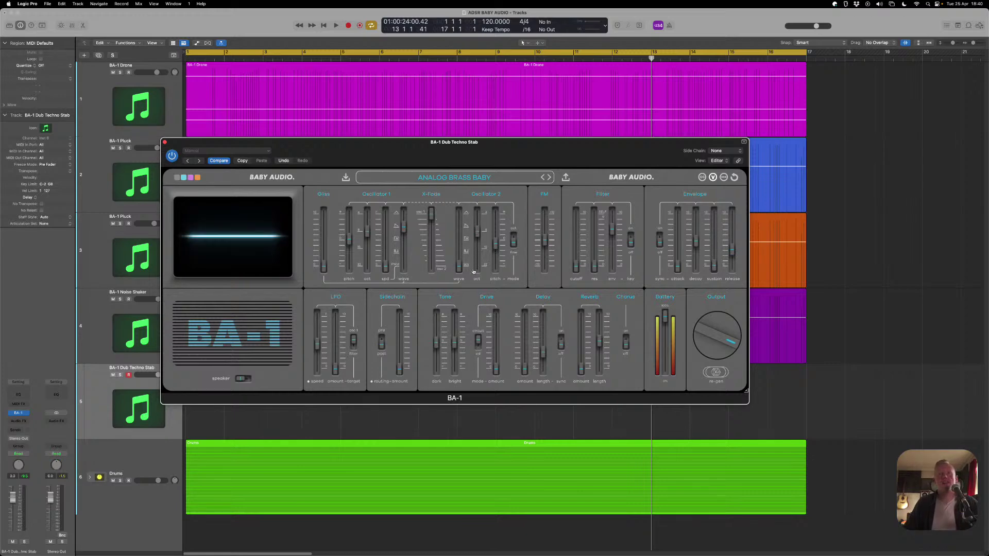
Set the Oscillator 2 wave to Saw and center the X-Fade between the two oscillators
{"action": "left_click_drag", "start_coordinate": [459, 266], "coordinate": [435, 242]}
{"action": "mouse_move", "coordinate": [435, 223]}
{"action": "key", "text": "super+z"}
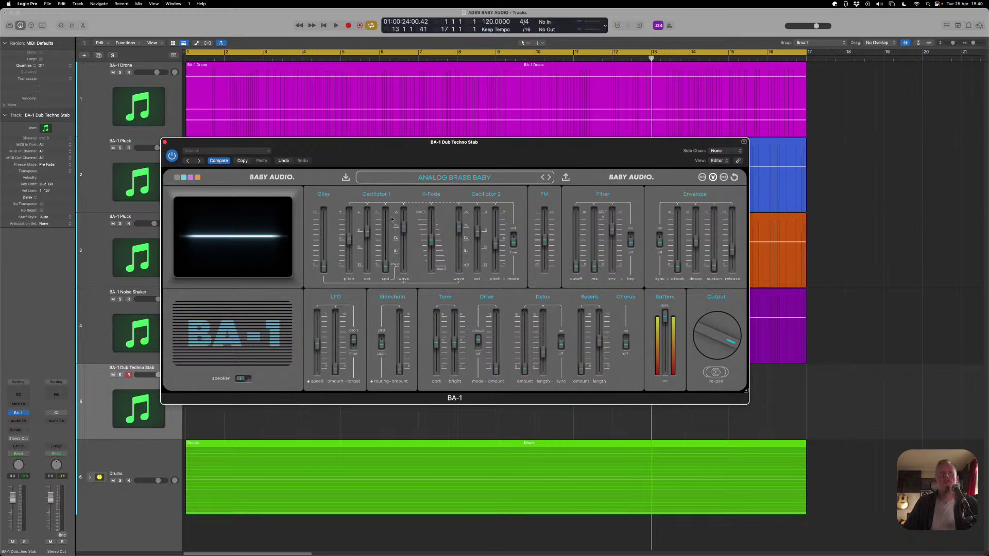
Set Oscillator 1 to octave 16 and Oscillator 2 to octave 8, raising Oscillator 2's pitch slightly
{"action": "mouse_move", "coordinate": [484, 246]}
{"action": "left_click_drag", "start_coordinate": [366, 231], "coordinate": [367, 250]}
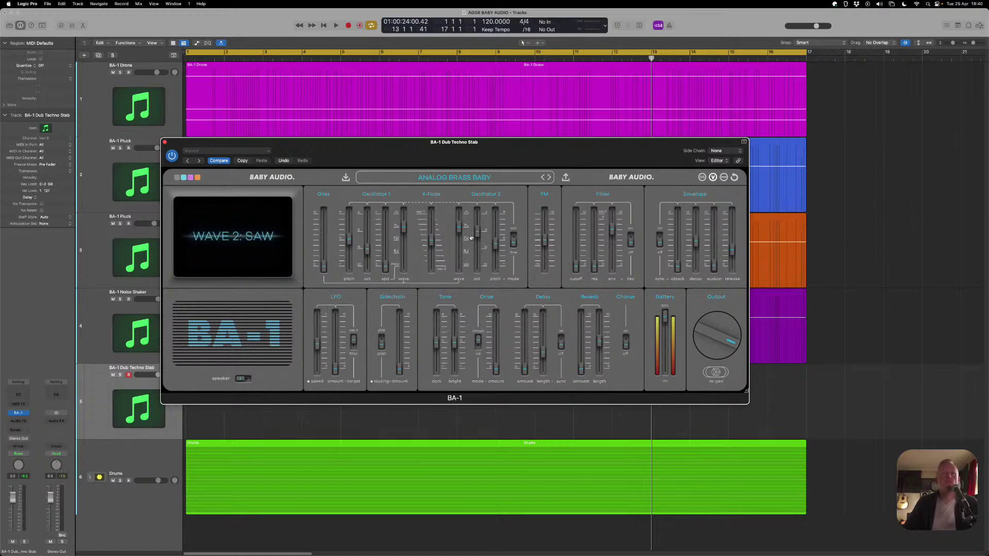
{"action": "left_click_drag", "start_coordinate": [477, 232], "coordinate": [481, 252]}
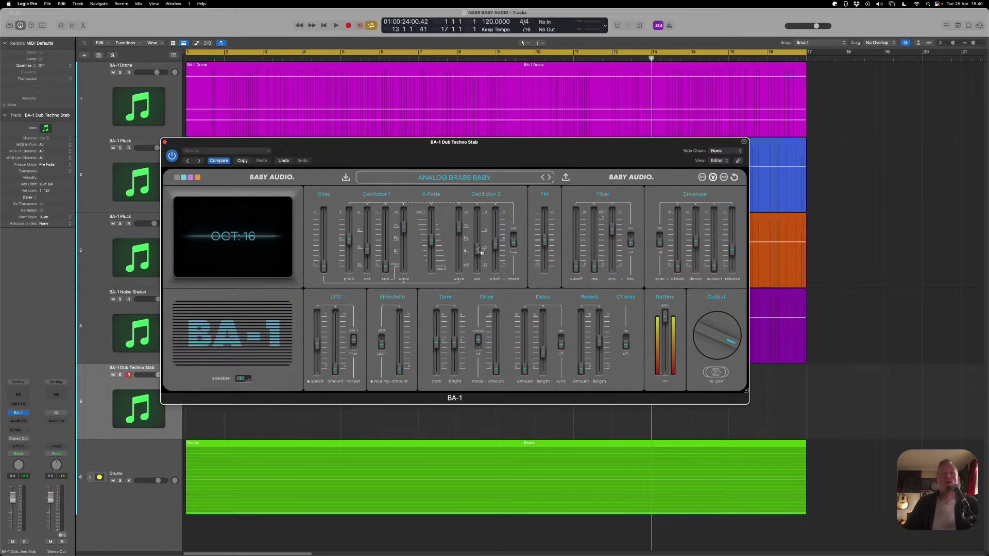
{"action": "left_click", "coordinate": [513, 247]}
{"action": "mouse_move", "coordinate": [496, 239]}
{"action": "left_mouse_down"}
{"action": "mouse_move", "coordinate": [496, 247]}
{"action": "mouse_move", "coordinate": [497, 235]}
{"action": "left_mouse_up"}
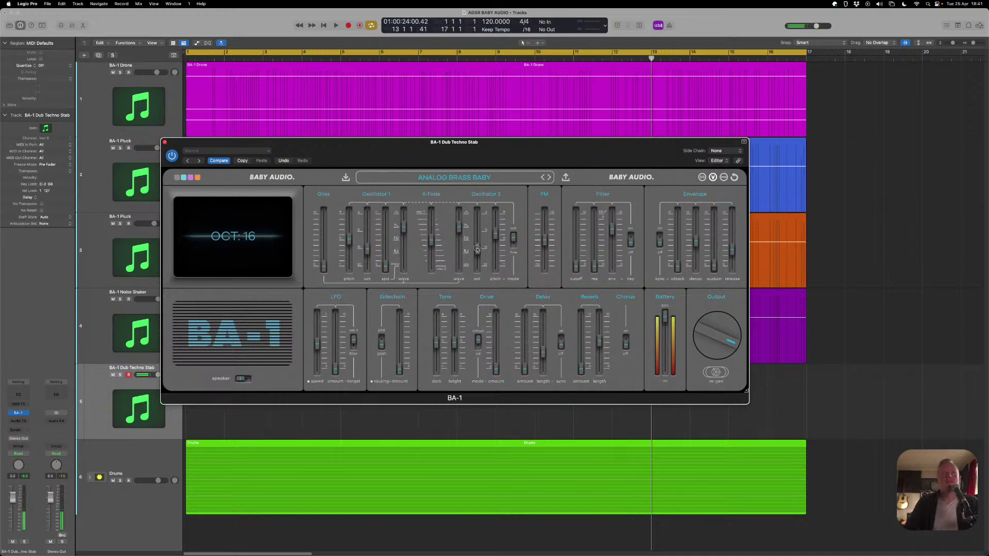
{"action": "left_click_drag", "start_coordinate": [478, 250], "coordinate": [480, 240]}
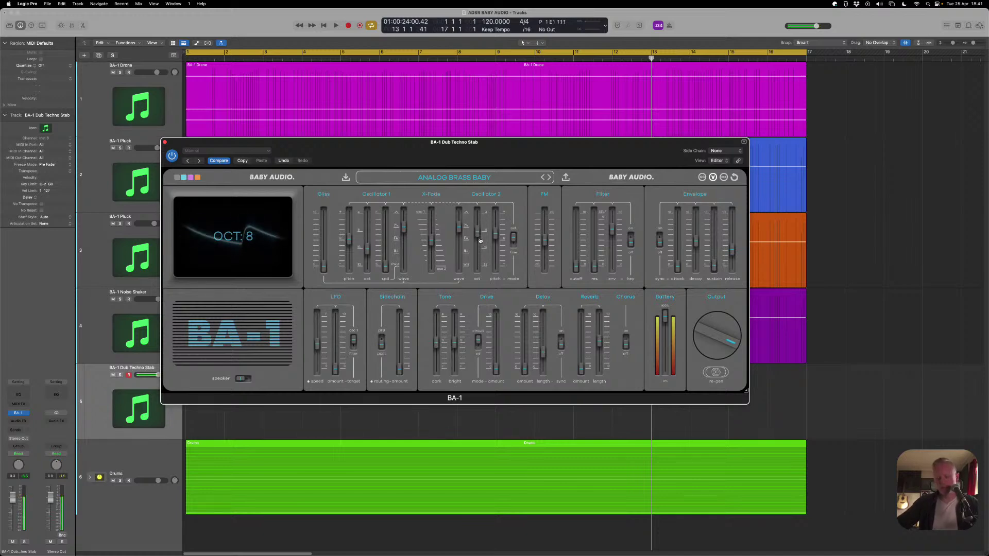
{"action": "key", "text": "XF86AudioRaiseVolume"}
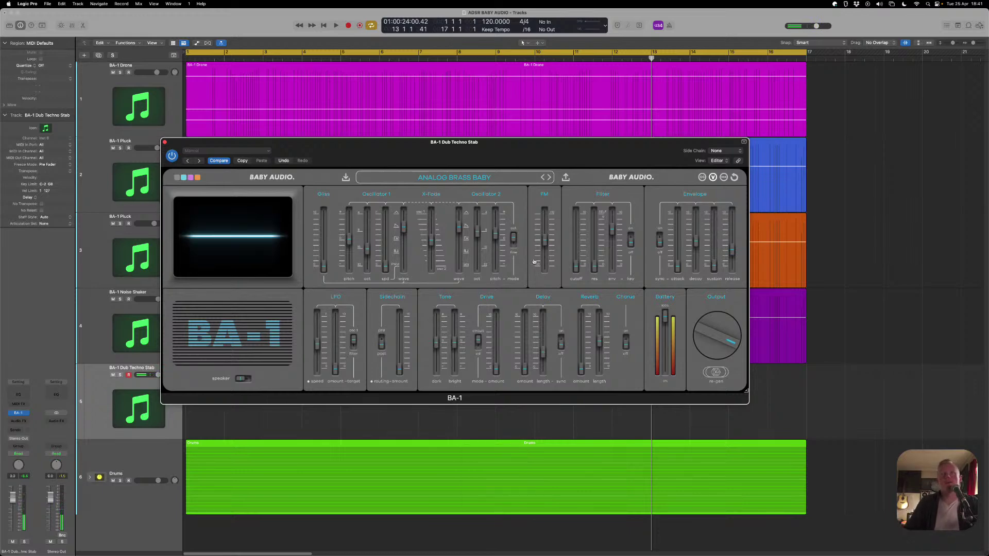
Lengthen the envelope's decay and release slightly and lower the filter's envelope amount
{"action": "mouse_move", "coordinate": [614, 238]}
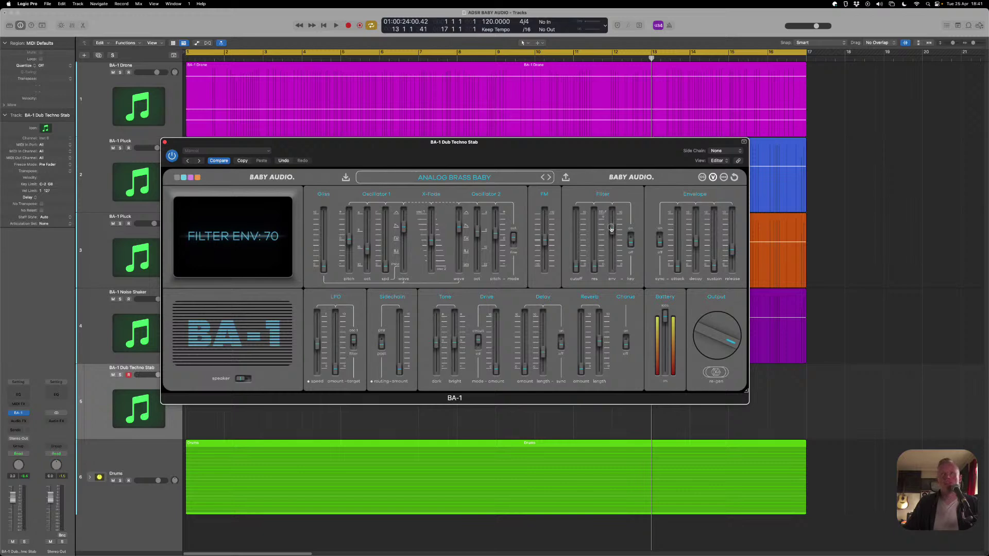
{"action": "mouse_move", "coordinate": [581, 269]}
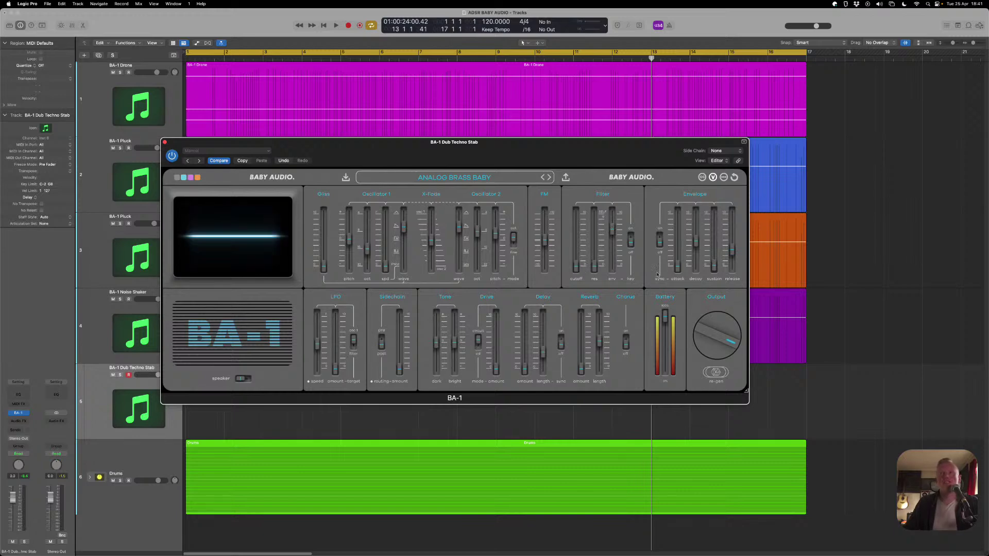
{"action": "left_click_drag", "start_coordinate": [697, 245], "coordinate": [732, 247]}
{"action": "left_click_drag", "start_coordinate": [612, 232], "coordinate": [613, 250]}
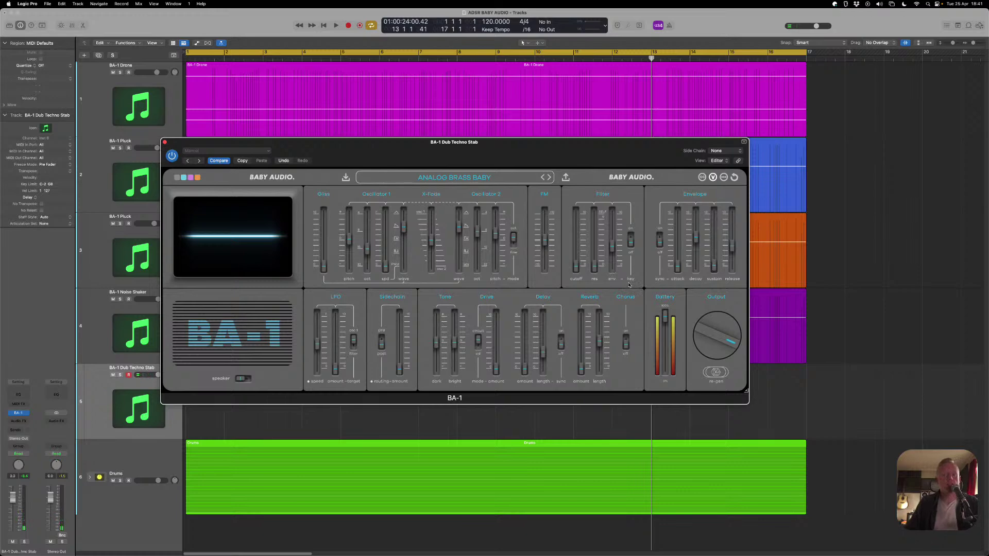
Raise the filter cutoff to 54 and lengthen the envelope release further
{"action": "left_click", "coordinate": [577, 267]}
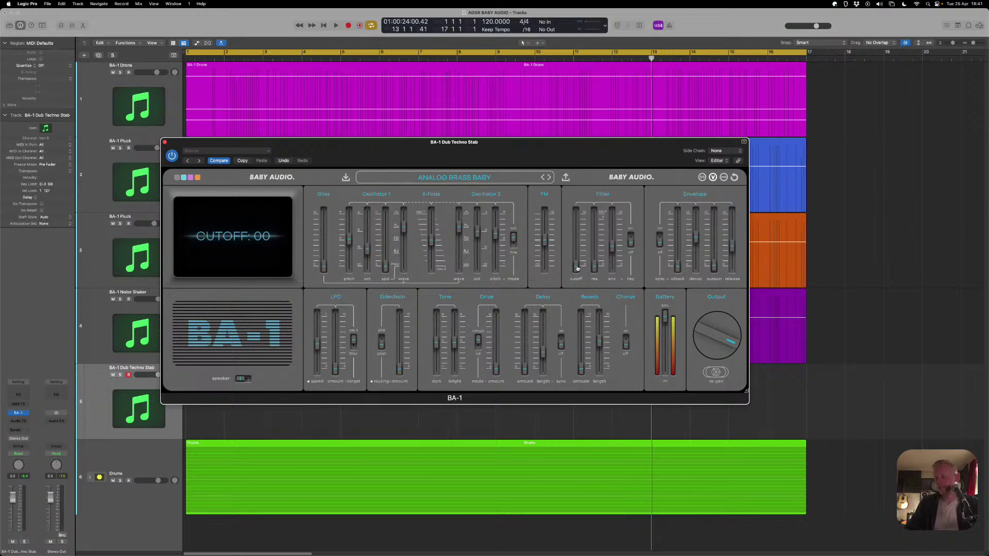
{"action": "left_click_drag", "start_coordinate": [577, 268], "coordinate": [580, 239]}
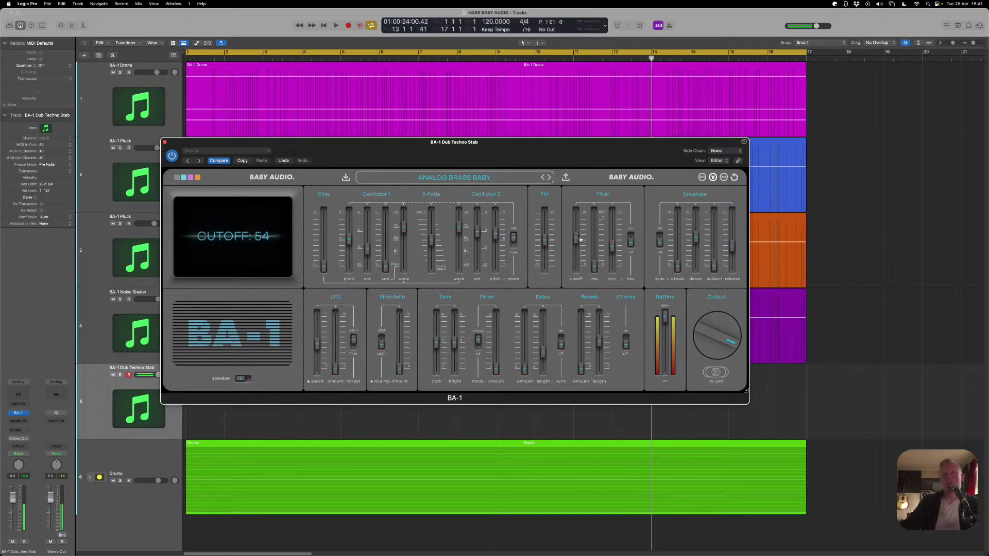
{"action": "left_click_drag", "start_coordinate": [731, 248], "coordinate": [731, 239]}
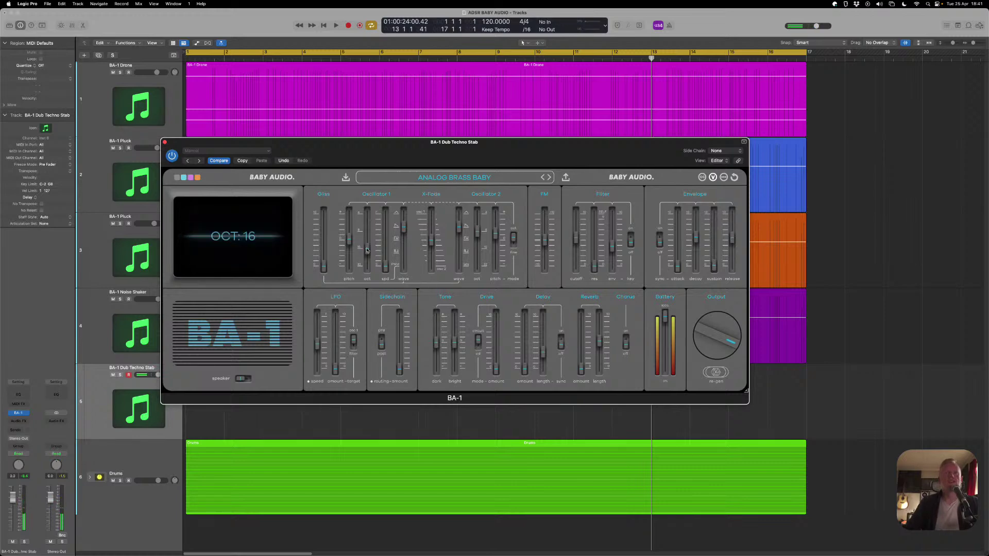
Try a higher octave on Oscillator 1, return it to octave 16, and set the X-Fade to -20
{"action": "left_click_drag", "start_coordinate": [368, 251], "coordinate": [369, 240]}
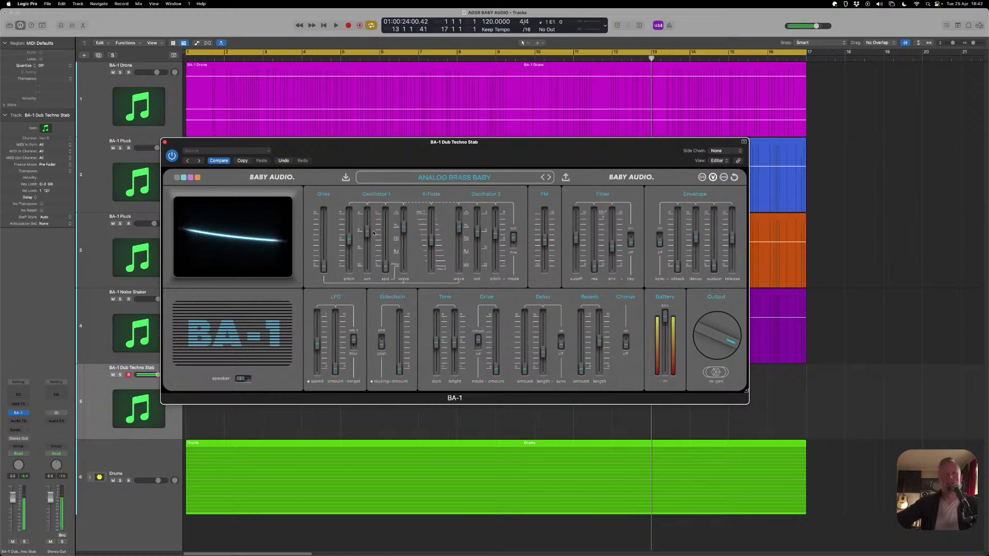
{"action": "left_click_drag", "start_coordinate": [368, 232], "coordinate": [365, 247]}
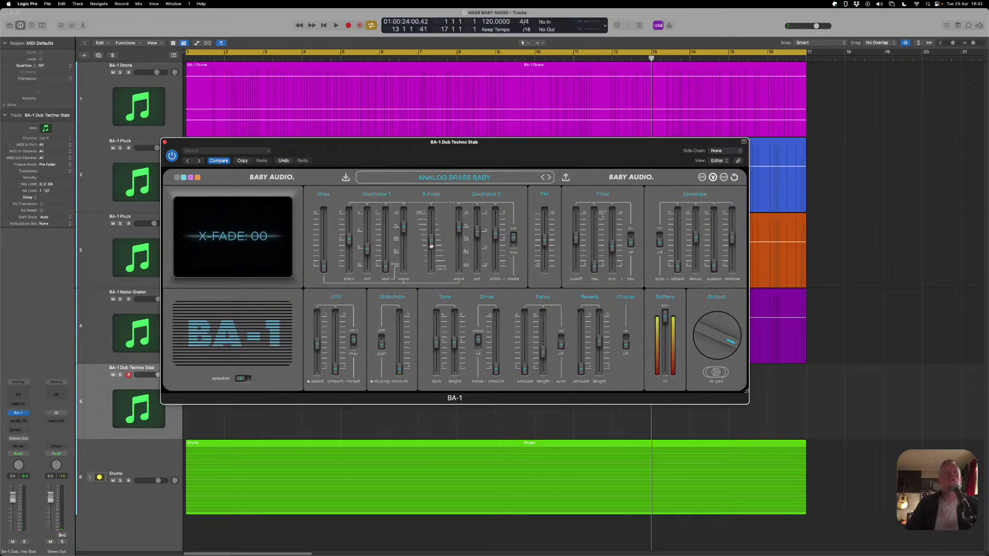
{"action": "left_click_drag", "start_coordinate": [431, 246], "coordinate": [430, 250]}
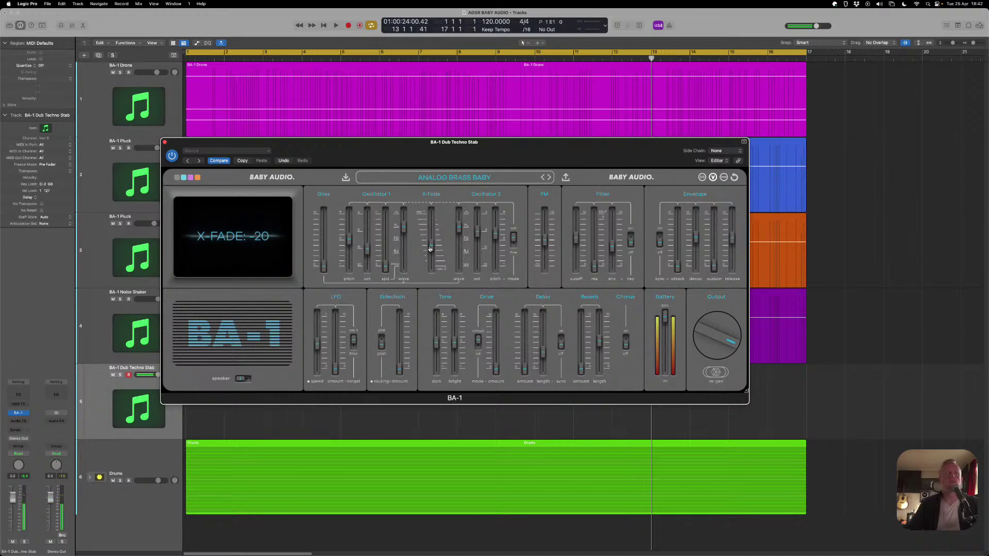
Lower the filter cutoff to 29, then raise the reverb amount and set its length to 84
{"action": "left_click", "coordinate": [576, 244]}
{"action": "left_click_drag", "start_coordinate": [577, 245], "coordinate": [578, 256]}
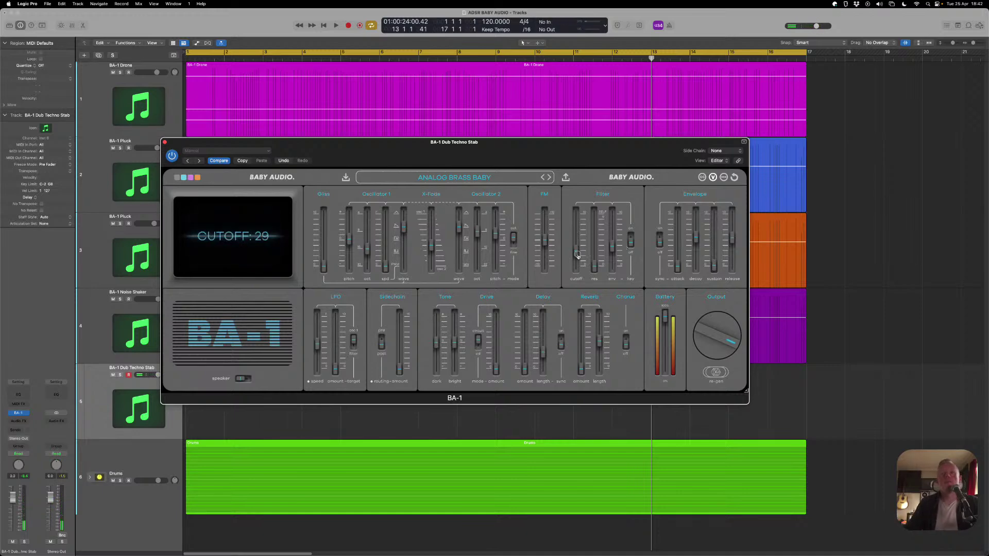
{"action": "left_click_drag", "start_coordinate": [581, 374], "coordinate": [581, 325]}
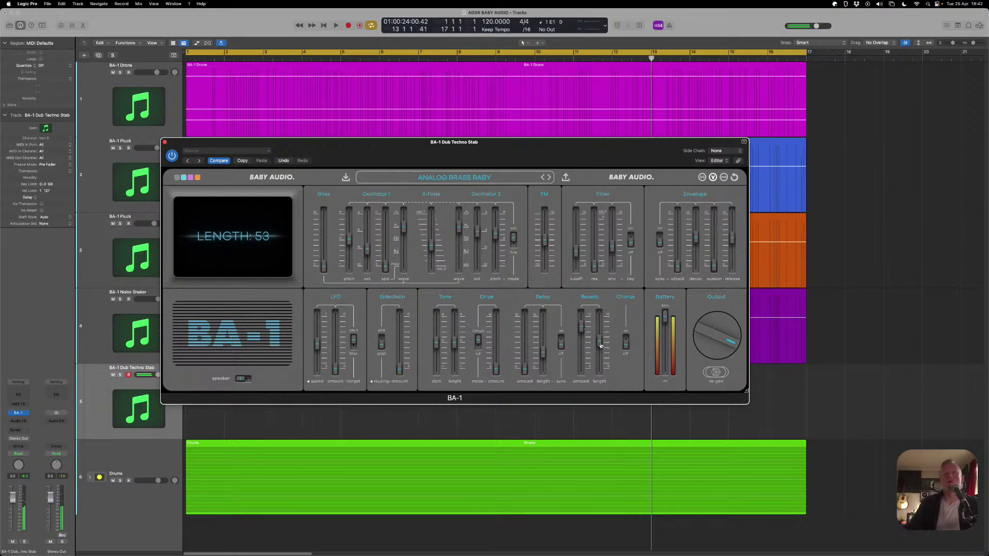
{"action": "left_click_drag", "start_coordinate": [601, 346], "coordinate": [601, 323]}
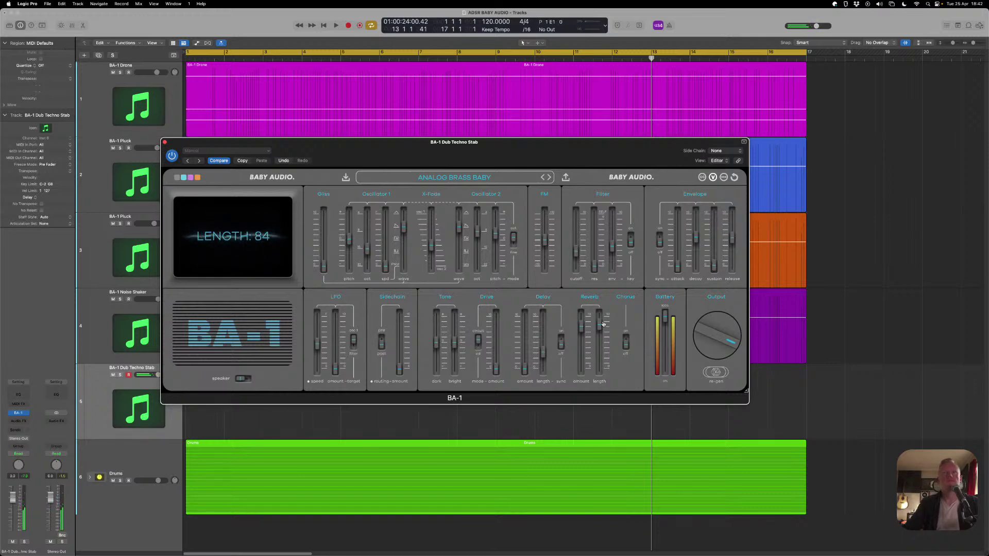
Try Oscillator 2 at octave 16 and return it to octave 8
{"action": "left_click_drag", "start_coordinate": [481, 238], "coordinate": [478, 256]}
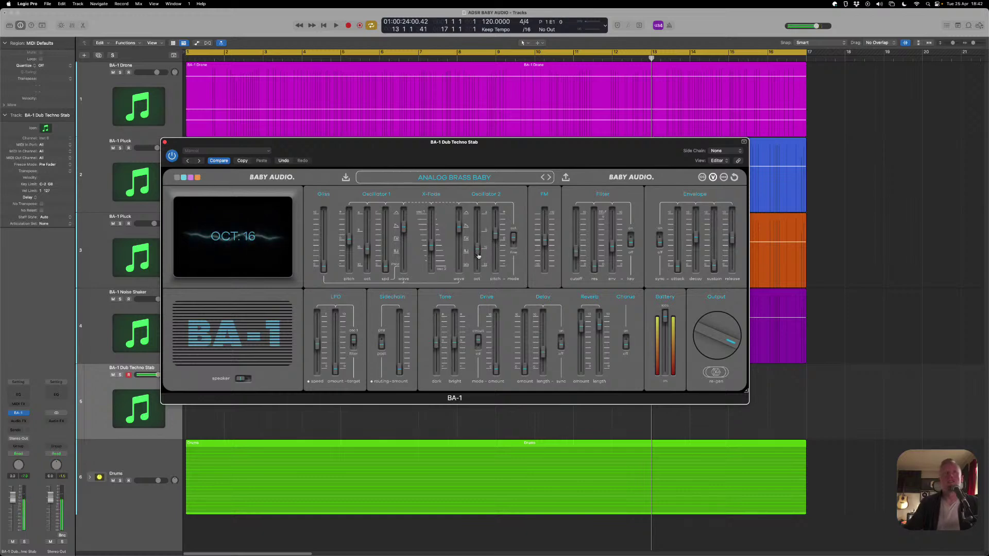
{"action": "left_click_drag", "start_coordinate": [478, 256], "coordinate": [479, 238]}
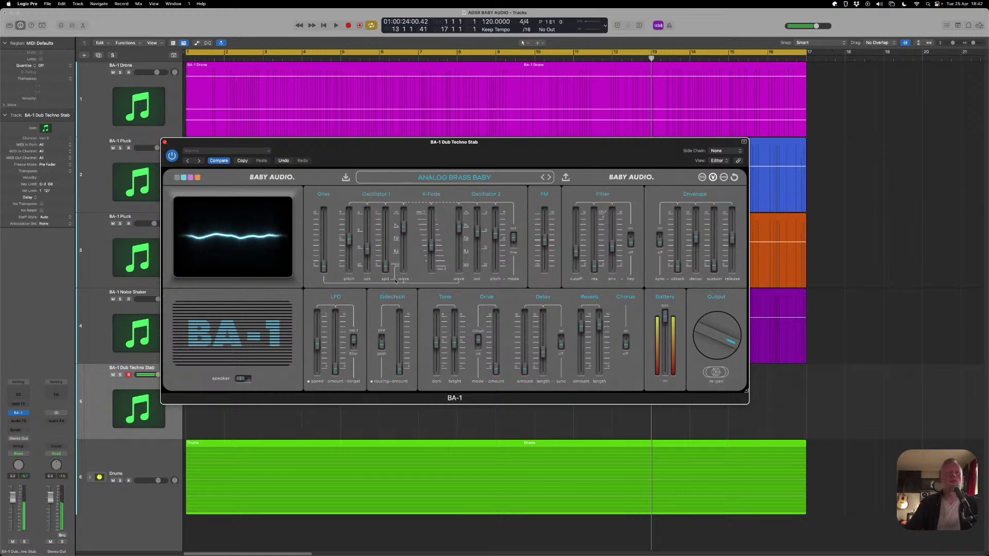
Target the LFO at the filter, slow its speed, and raise its amount in stages to above 45
{"action": "left_click", "coordinate": [354, 339]}
{"action": "left_click_drag", "start_coordinate": [355, 342], "coordinate": [353, 350]}
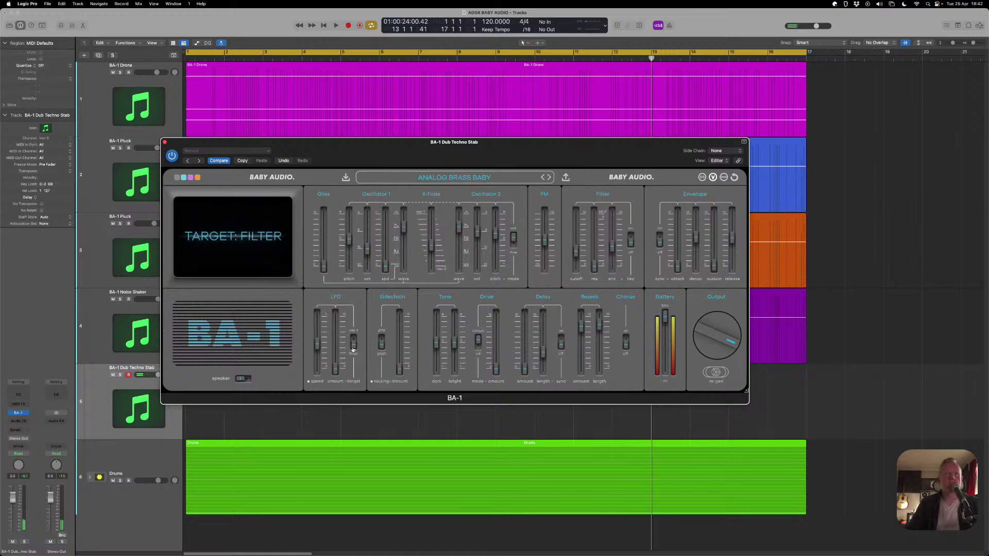
{"action": "left_click", "coordinate": [355, 351]}
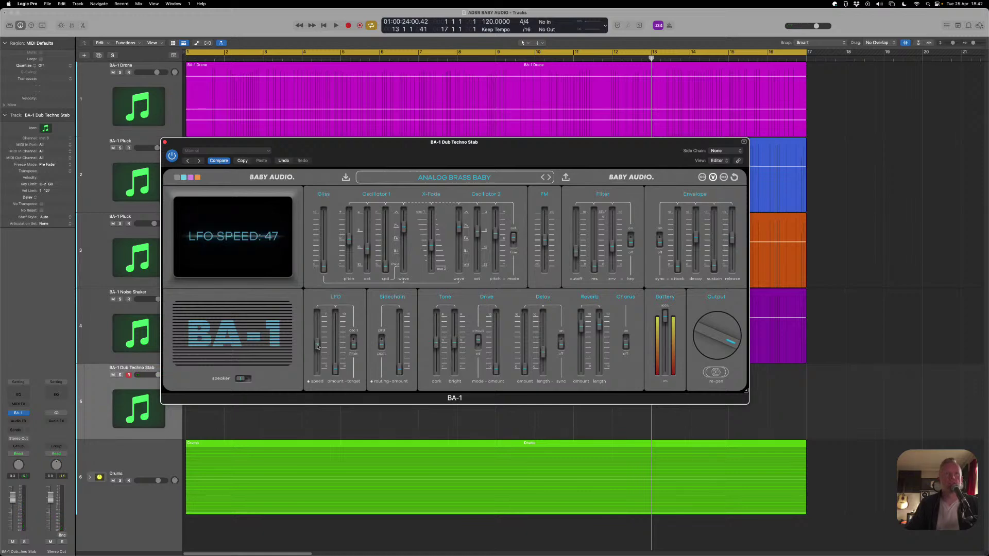
{"action": "left_click_drag", "start_coordinate": [317, 346], "coordinate": [338, 366]}
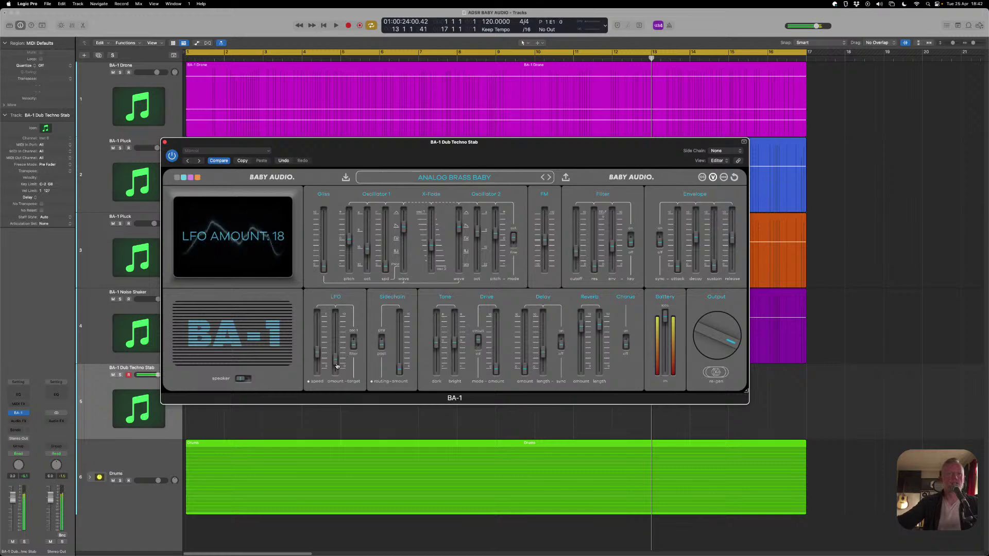
{"action": "left_click_drag", "start_coordinate": [333, 364], "coordinate": [335, 360]}
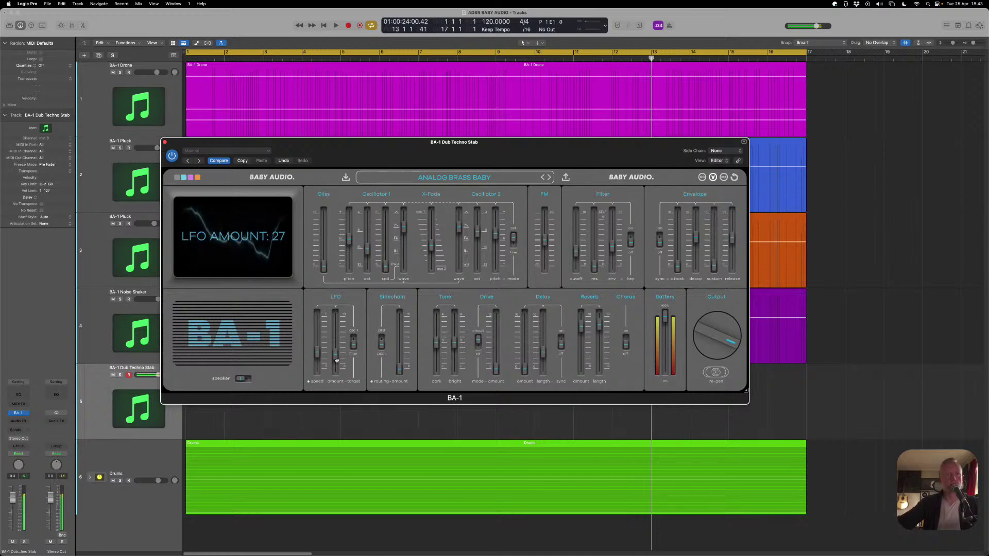
{"action": "left_click_drag", "start_coordinate": [337, 360], "coordinate": [339, 348]}
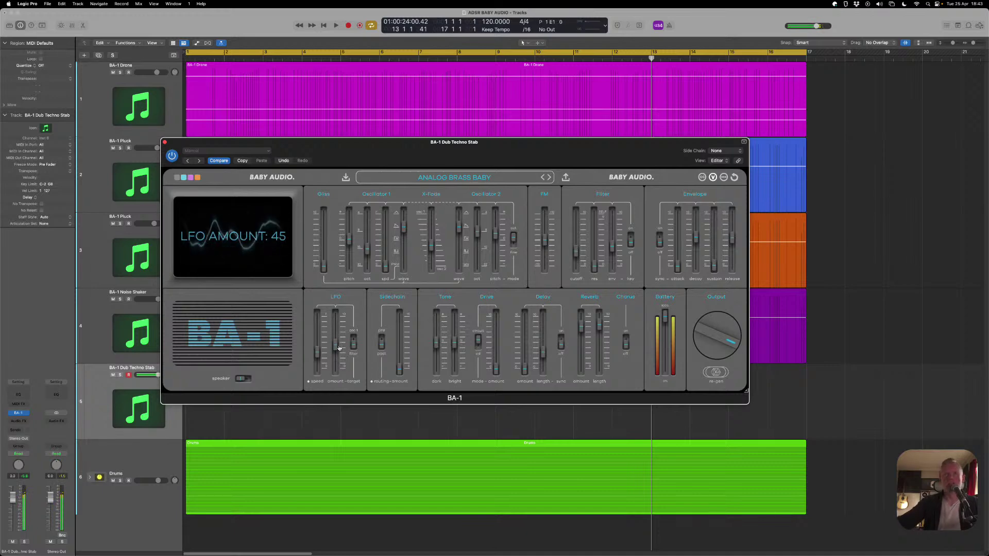
{"action": "left_click_drag", "start_coordinate": [339, 348], "coordinate": [339, 336]}
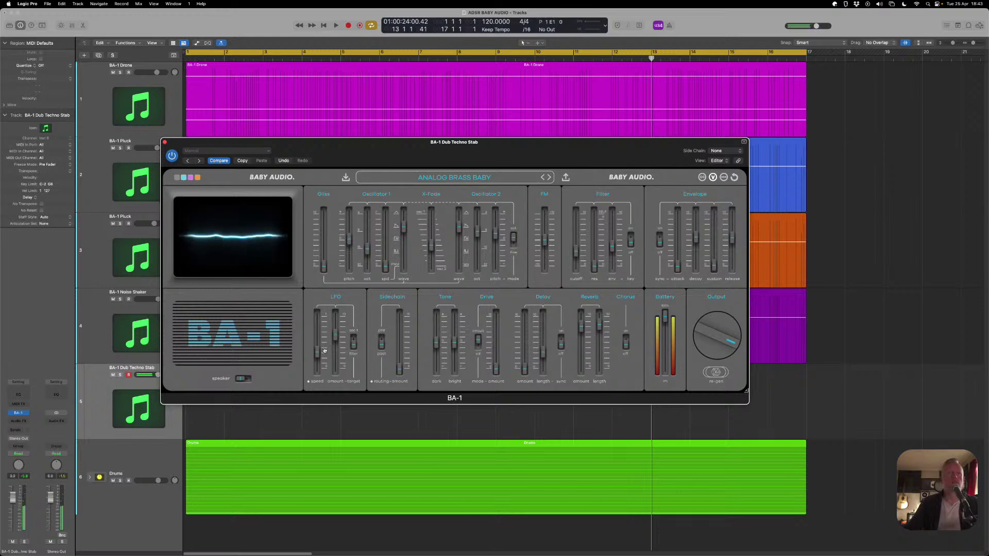
Slow the LFO further and add delay and drive to the stab, trying a tempo-synced delay length of 1/4
{"action": "left_click_drag", "start_coordinate": [319, 356], "coordinate": [320, 363]}
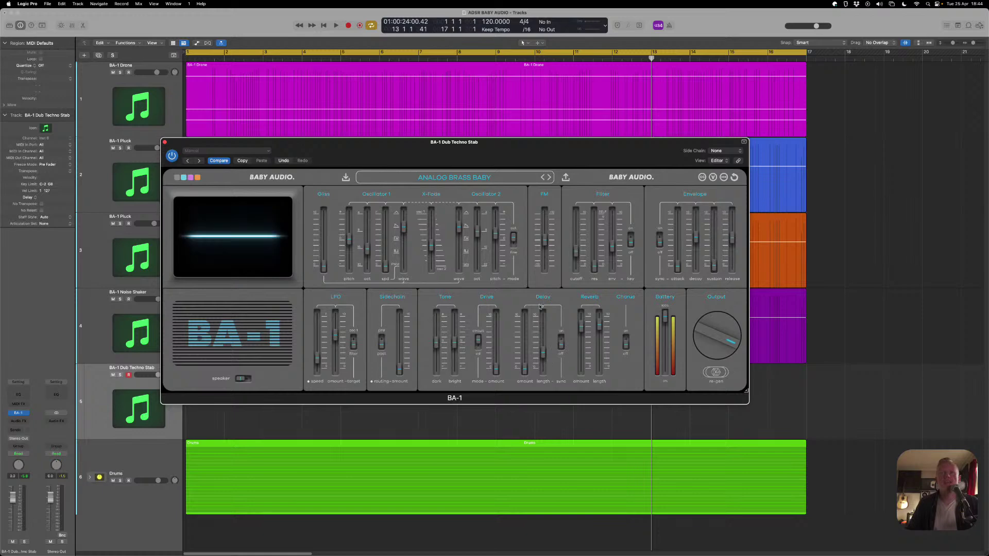
{"action": "left_click", "coordinate": [561, 344]}
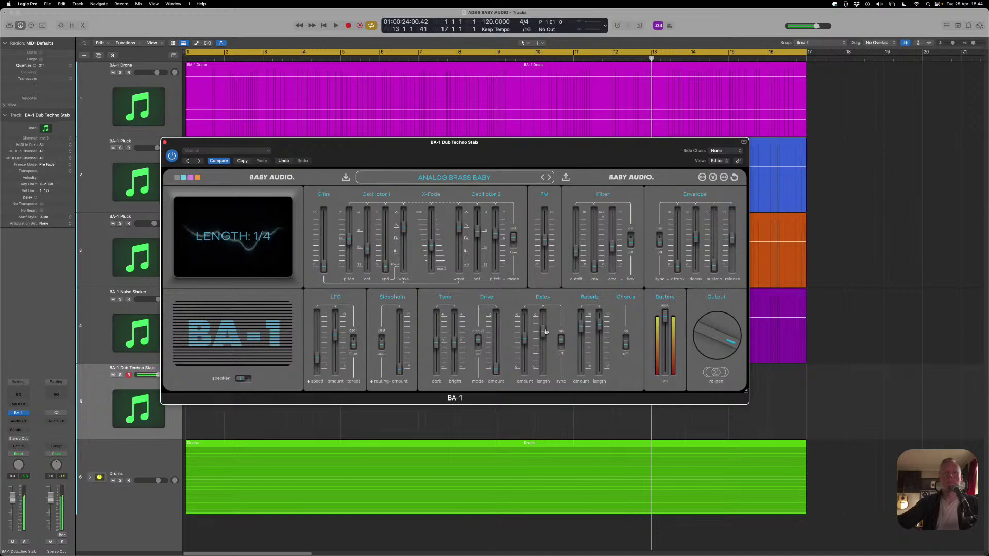
{"action": "mouse_move", "coordinate": [496, 372]}
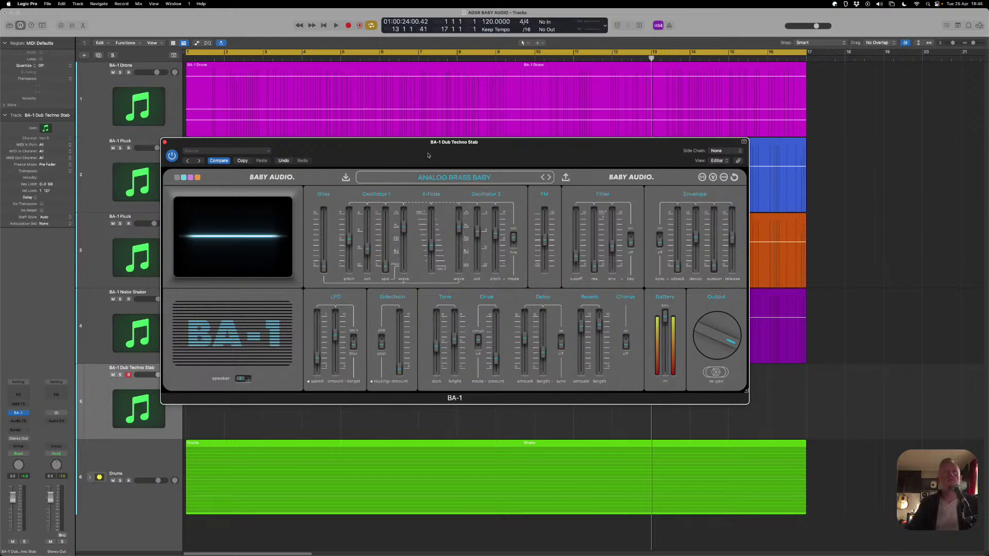
Move the BA-1 window off the Dub Techno Stab track and return the playhead to the start of the project
{"action": "left_click_drag", "start_coordinate": [428, 155], "coordinate": [453, 91]}
{"action": "left_click", "coordinate": [190, 79]}
{"action": "key", "text": "Return"}
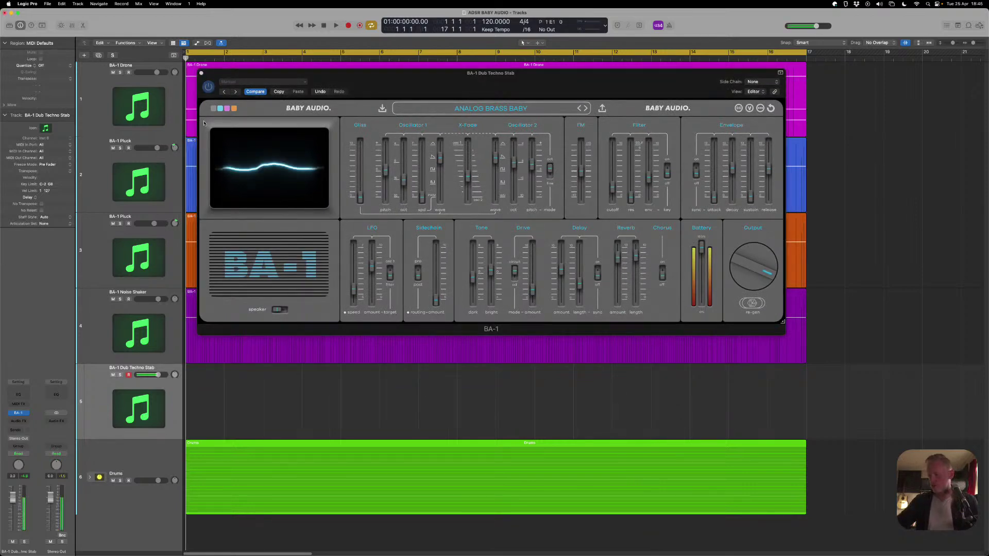
{"action": "key", "text": "r"}
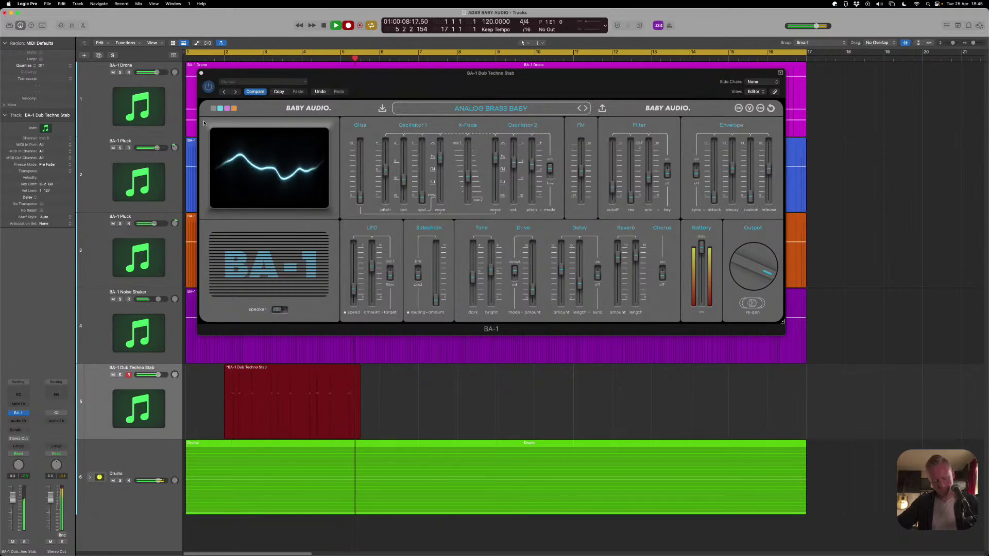
{"action": "key", "text": "space"}
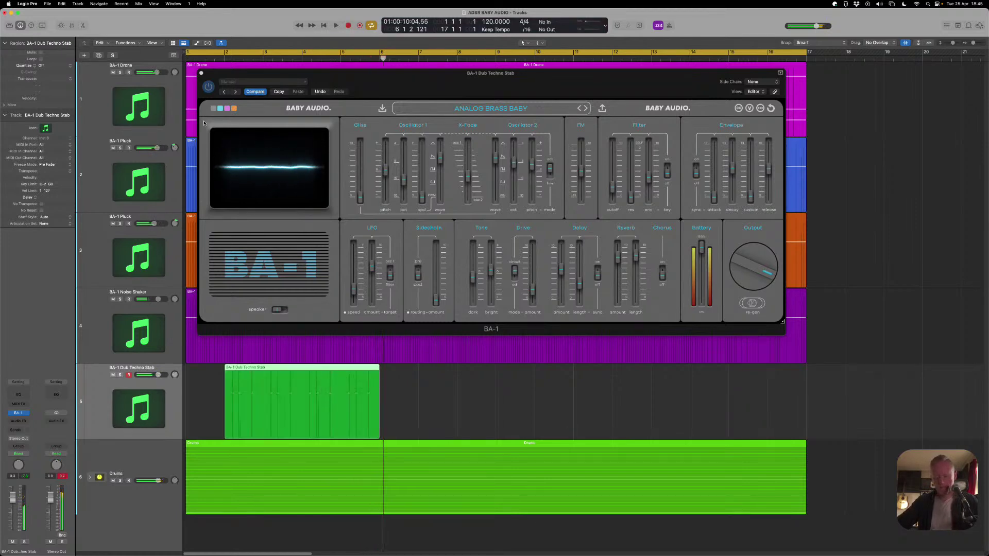
{"action": "key", "text": "Return"}
{"action": "key", "text": "super+z"}
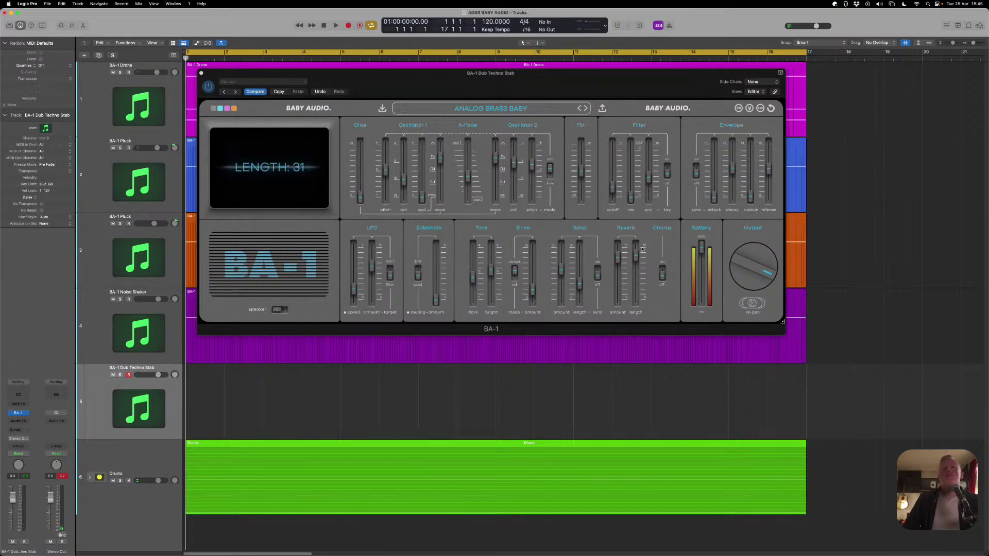
Raise the filter cutoff, set the filter envelope to 52, and record a stab part across the 16-bar cycle
{"action": "left_click", "coordinate": [613, 190]}
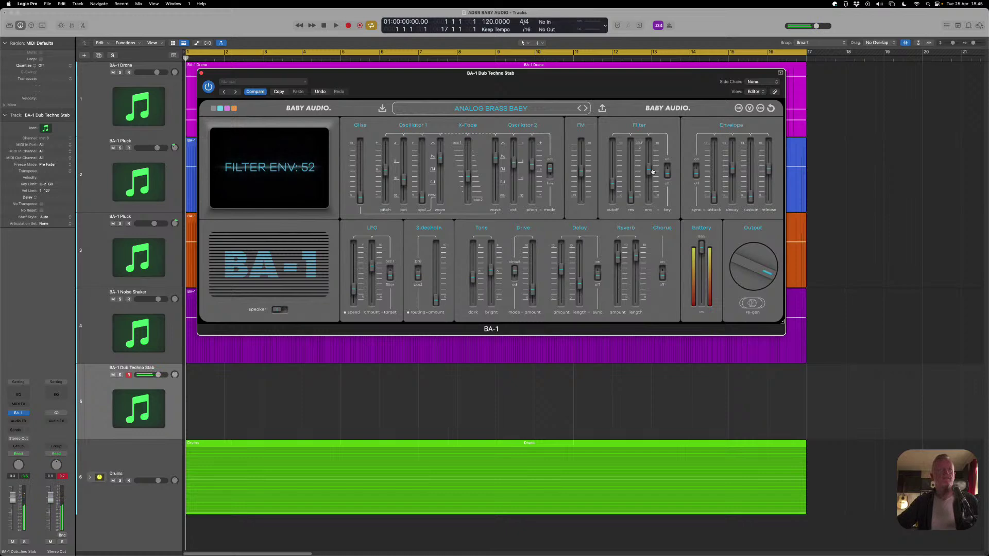
{"action": "key", "text": "r"}
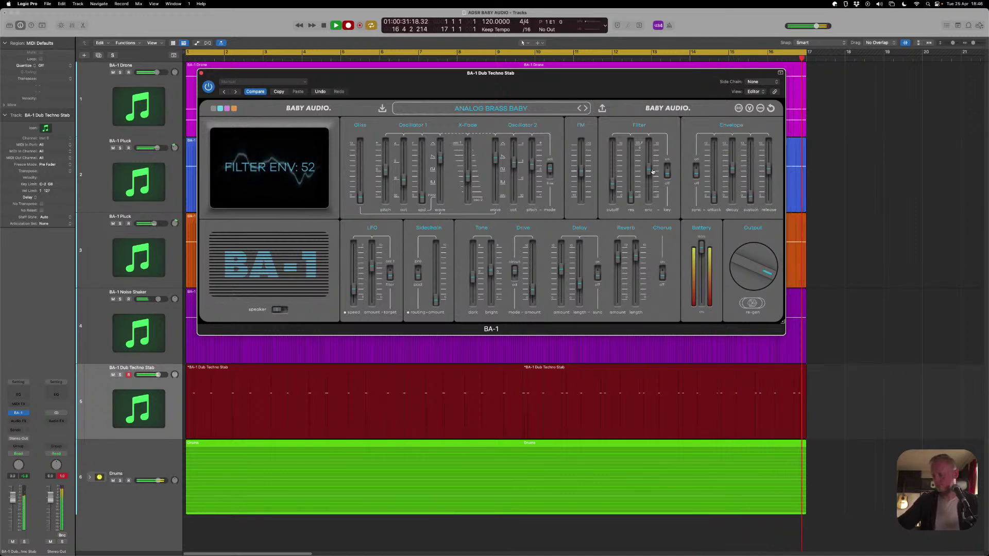
{"action": "key", "text": "space"}
Open the recorded stab region in the Piano Roll and select all of its notes
{"action": "left_click", "coordinate": [338, 370]}
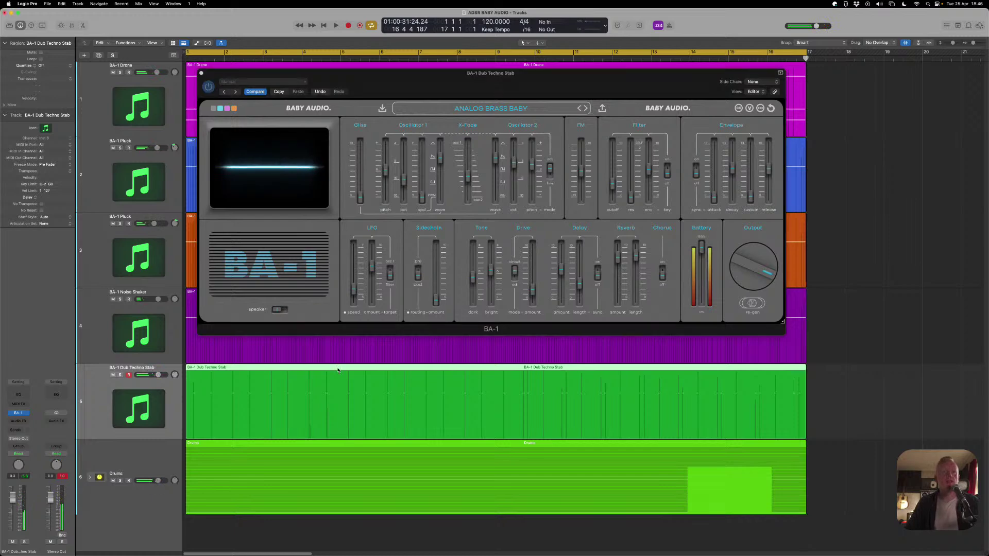
{"action": "double_click", "coordinate": [338, 370]}
{"action": "key", "text": "super+a"}
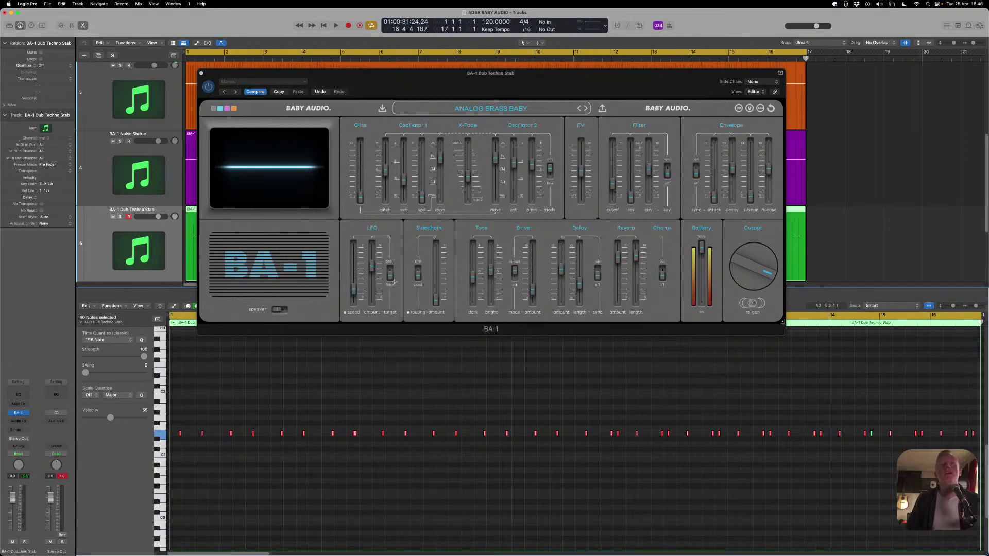
Solo the Dub Techno Stab track, play it back, and lower the filter cutoff to 00
{"action": "left_click", "coordinate": [120, 217]}
{"action": "key", "text": "space"}
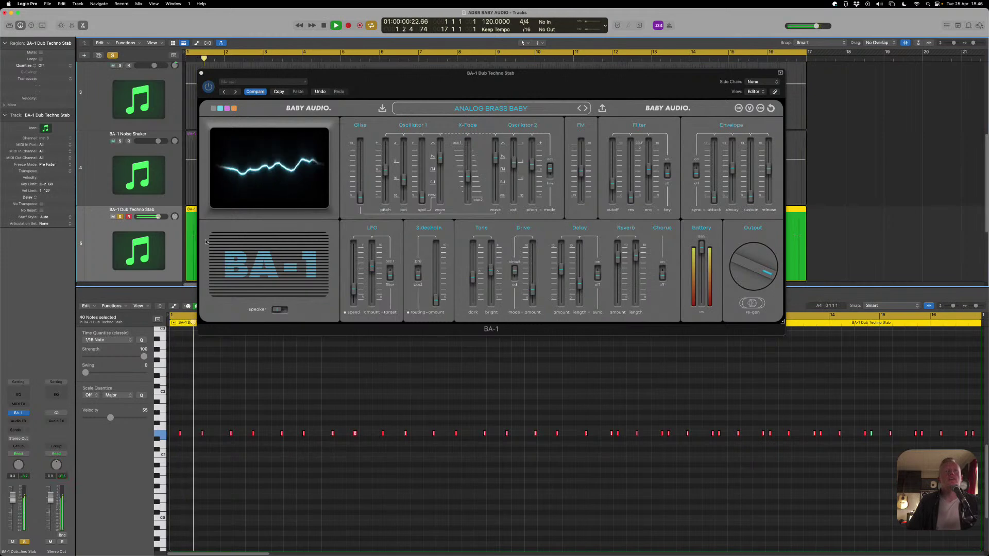
{"action": "left_click_drag", "start_coordinate": [612, 184], "coordinate": [613, 201]}
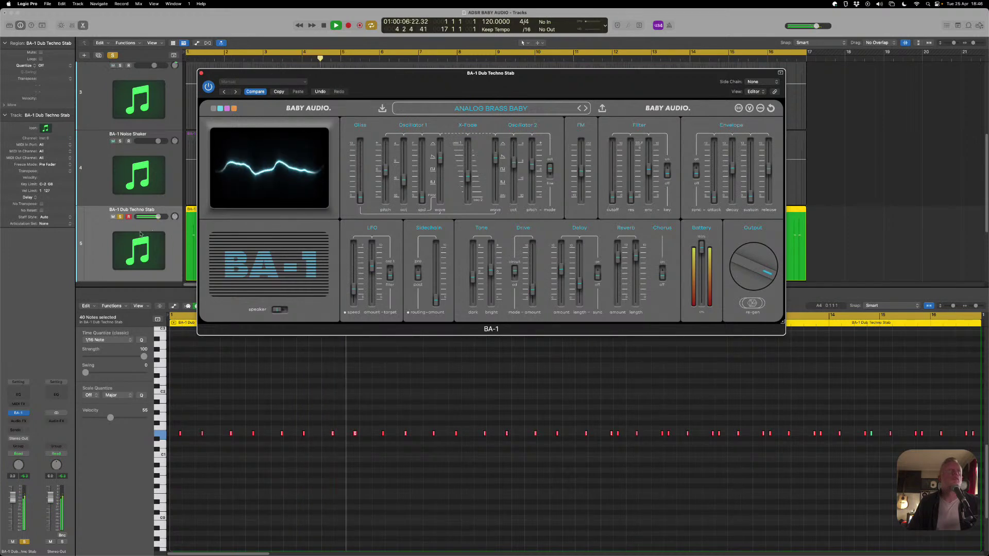
Set the stab's LFO amount to 47
{"action": "left_click", "coordinate": [353, 286]}
{"action": "left_click", "coordinate": [372, 270]}
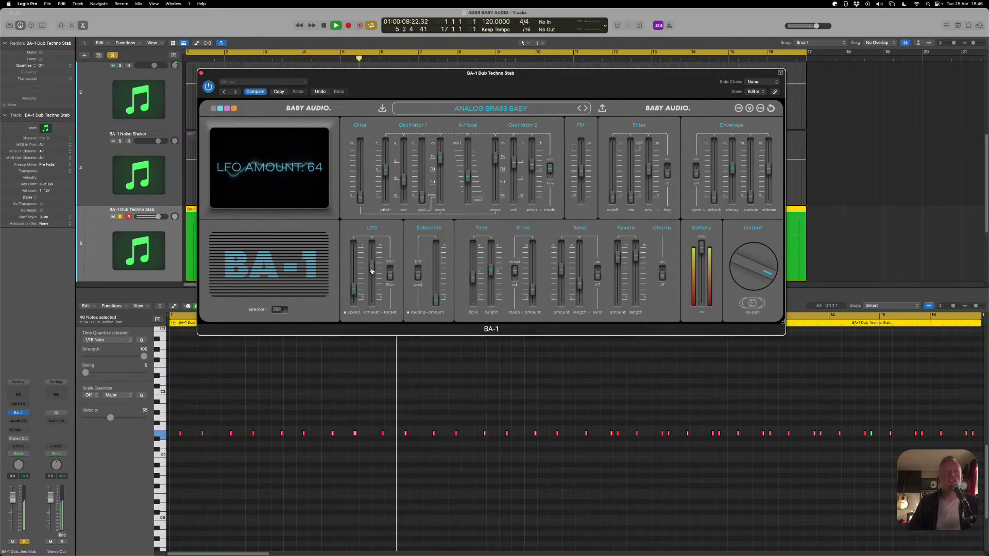
{"action": "left_click_drag", "start_coordinate": [371, 271], "coordinate": [374, 278]}
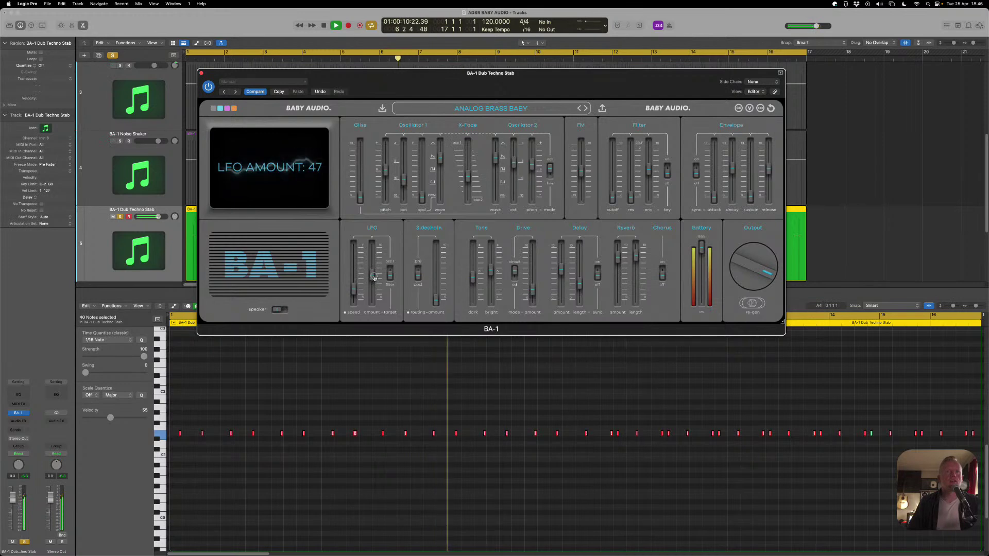
Set the BA-1 output to 4 dB and solo the Drums track along with the stab
{"action": "scroll", "coordinate": [164, 124], "scroll_direction": "down", "scroll_amount": 4}
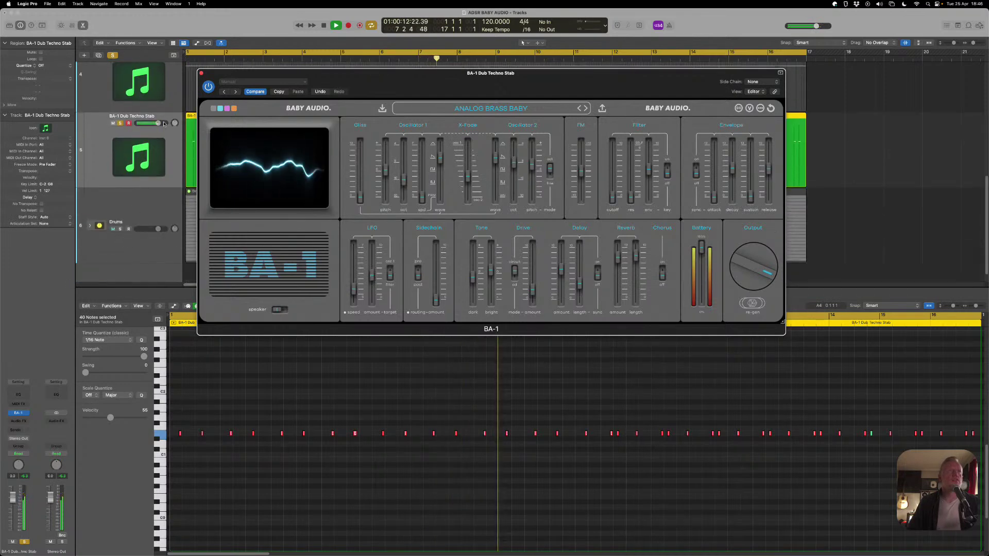
{"action": "mouse_move", "coordinate": [750, 259]}
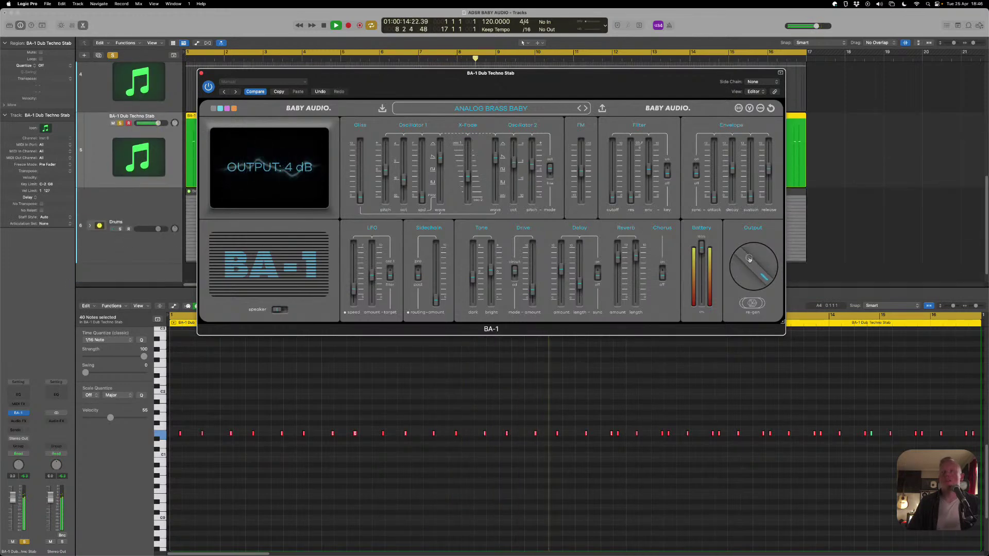
{"action": "left_click", "coordinate": [120, 229]}
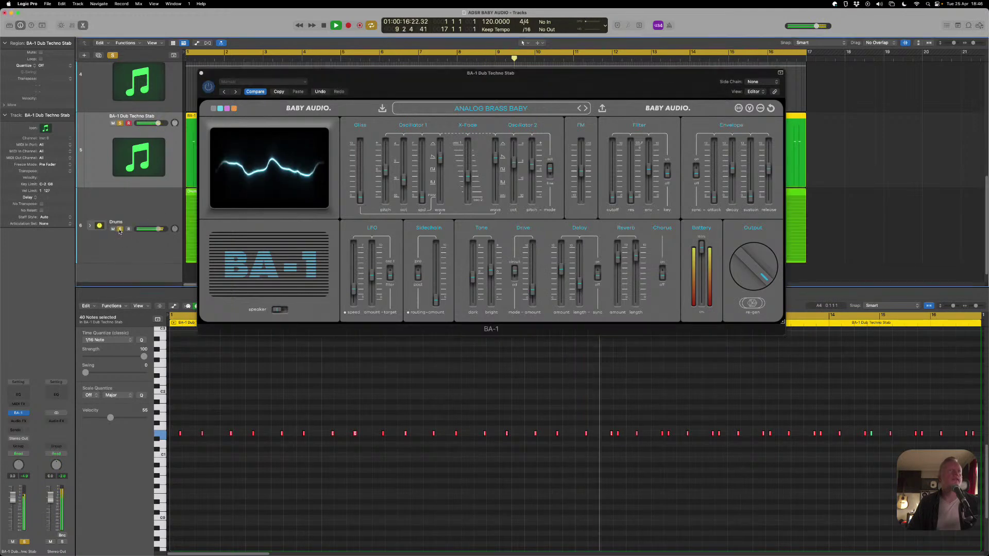
Try different pitches for Oscillator 2 and set its pitch to +04
{"action": "mouse_move", "coordinate": [586, 252]}
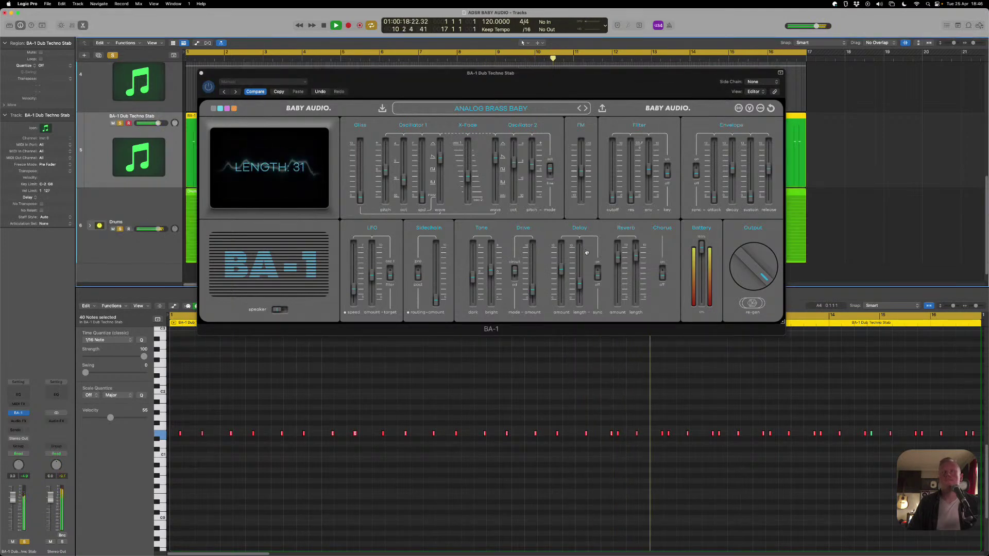
{"action": "mouse_move", "coordinate": [706, 265]}
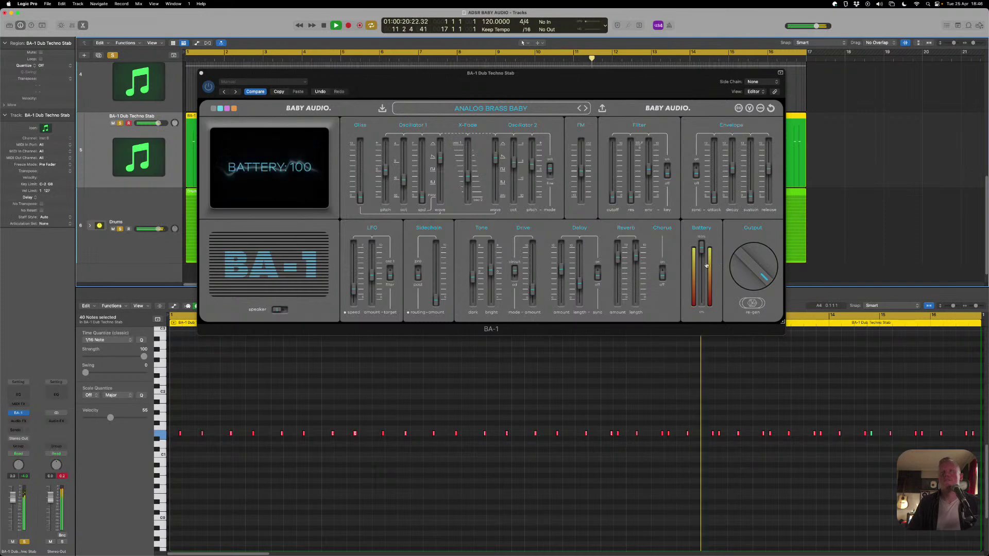
{"action": "mouse_move", "coordinate": [550, 172]}
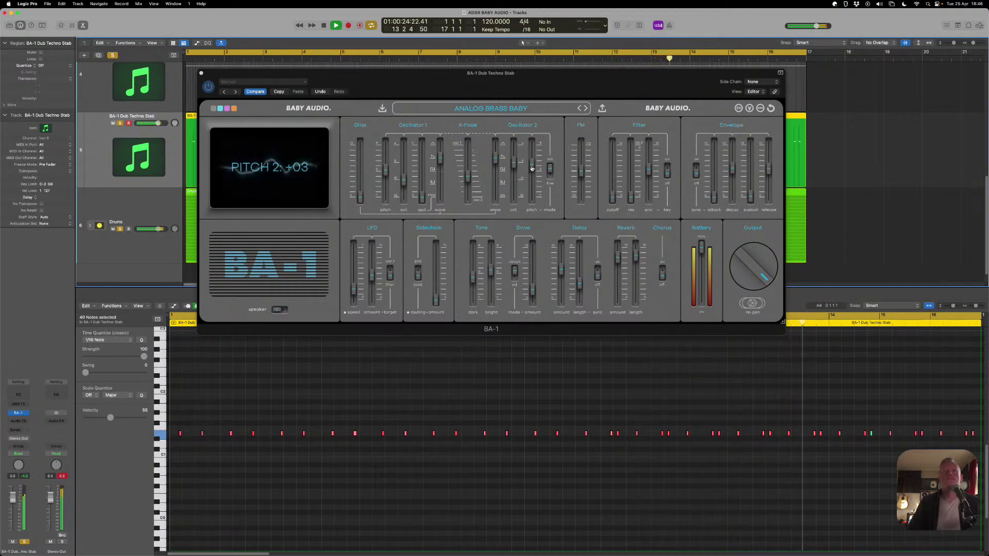
{"action": "left_click_drag", "start_coordinate": [532, 169], "coordinate": [531, 166]}
{"action": "left_click_drag", "start_coordinate": [531, 165], "coordinate": [534, 153]}
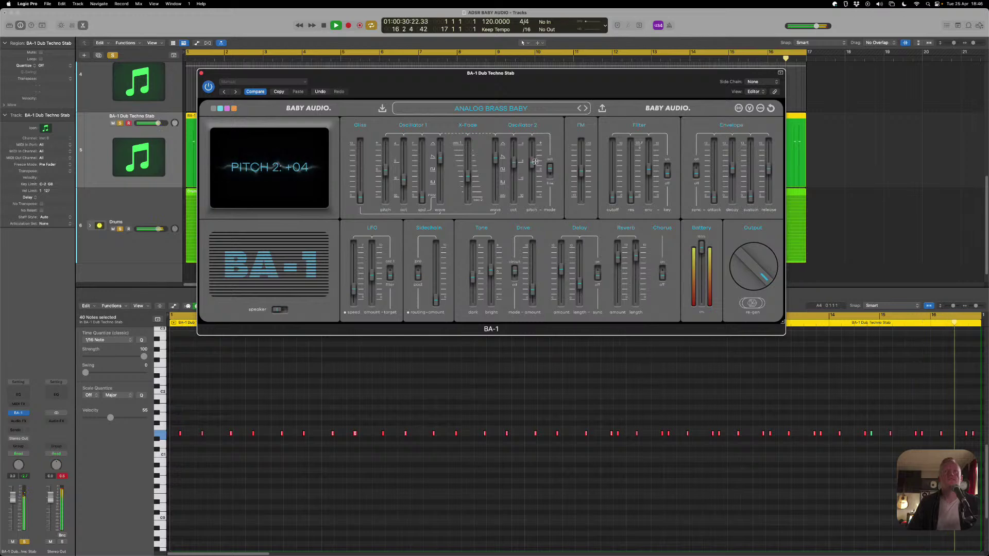
Raise Oscillator 1 to octave 8 and rebalance the X-Fade, trying +04 before lowering it again
{"action": "left_click_drag", "start_coordinate": [467, 176], "coordinate": [472, 174]}
{"action": "left_click", "coordinate": [406, 173]}
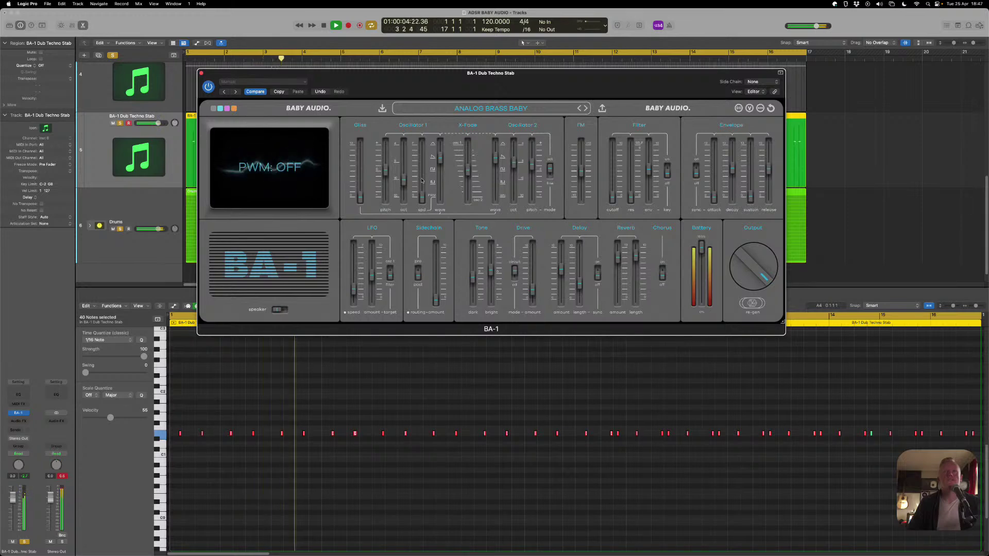
{"action": "left_click", "coordinate": [468, 172]}
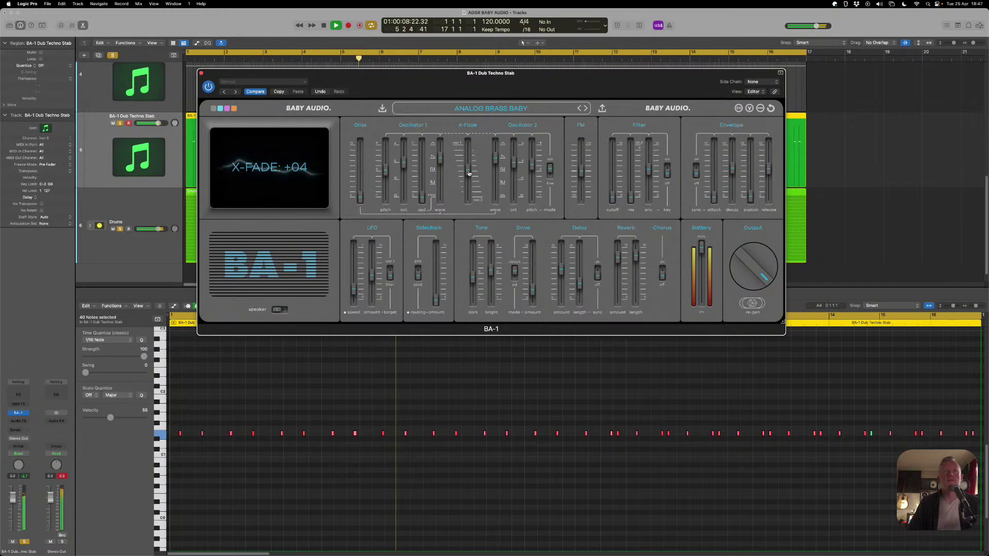
{"action": "left_click_drag", "start_coordinate": [469, 173], "coordinate": [470, 180]}
Lower the filter envelope amount and take the Drums track out of solo
{"action": "left_click", "coordinate": [613, 197]}
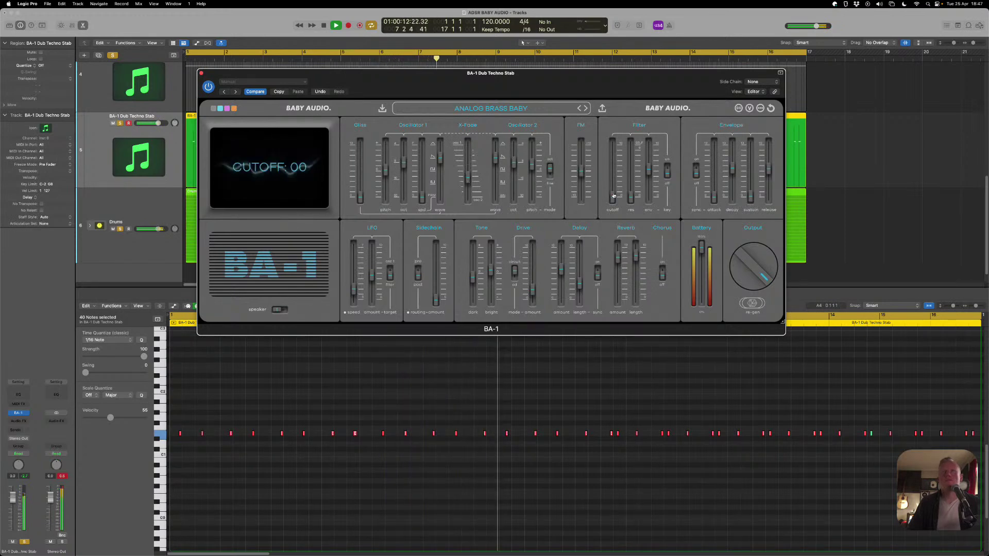
{"action": "left_click_drag", "start_coordinate": [649, 170], "coordinate": [648, 182]}
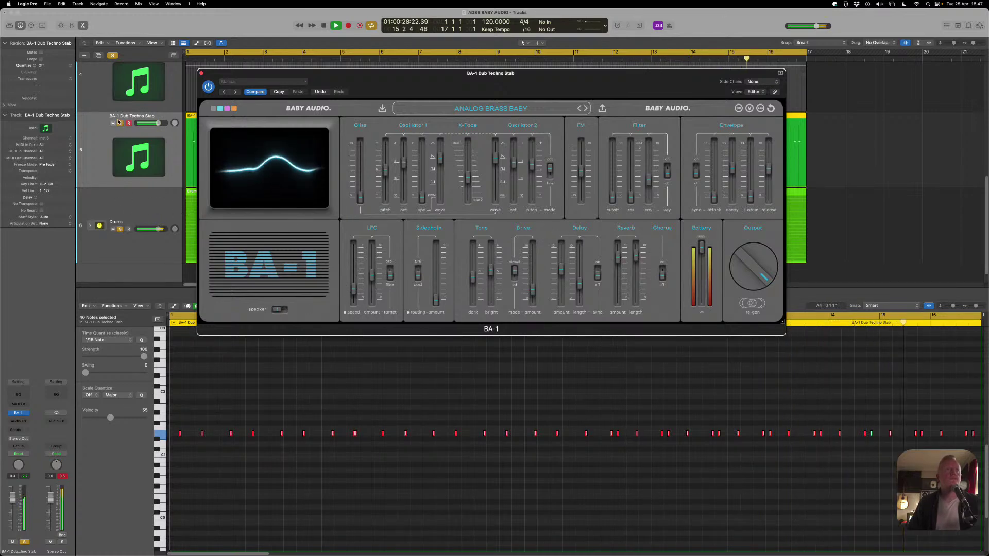
{"action": "left_click", "coordinate": [113, 228]}
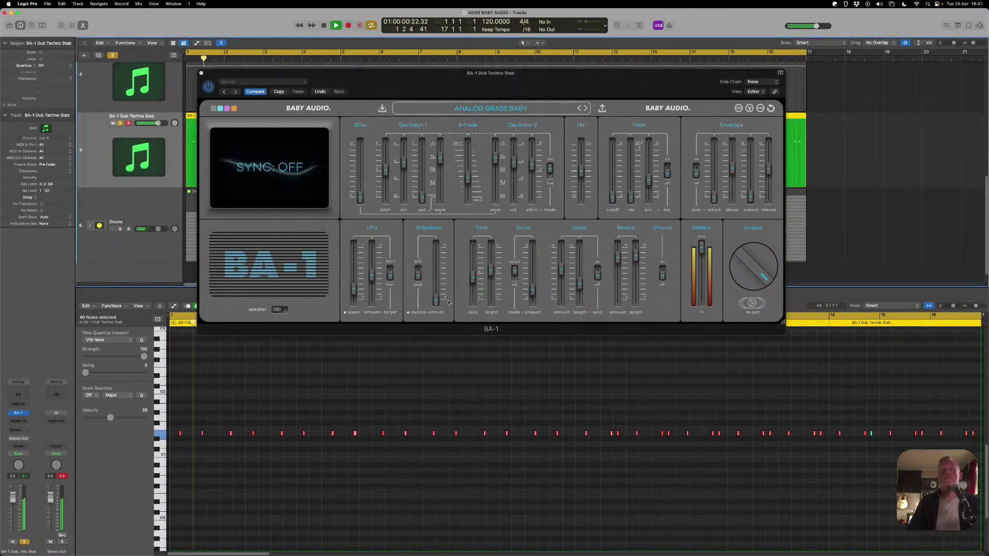
Set the envelope's sustain and release to 99, lengthen the attack, and try cutoff sweeps, ending at 00
{"action": "left_click_drag", "start_coordinate": [616, 202], "coordinate": [613, 149]}
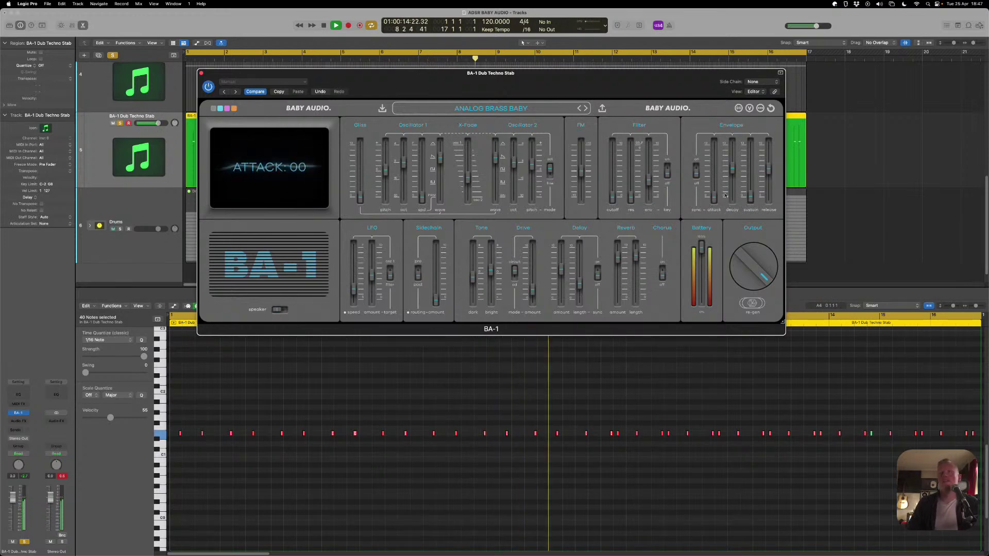
{"action": "left_click_drag", "start_coordinate": [751, 197], "coordinate": [741, 148]}
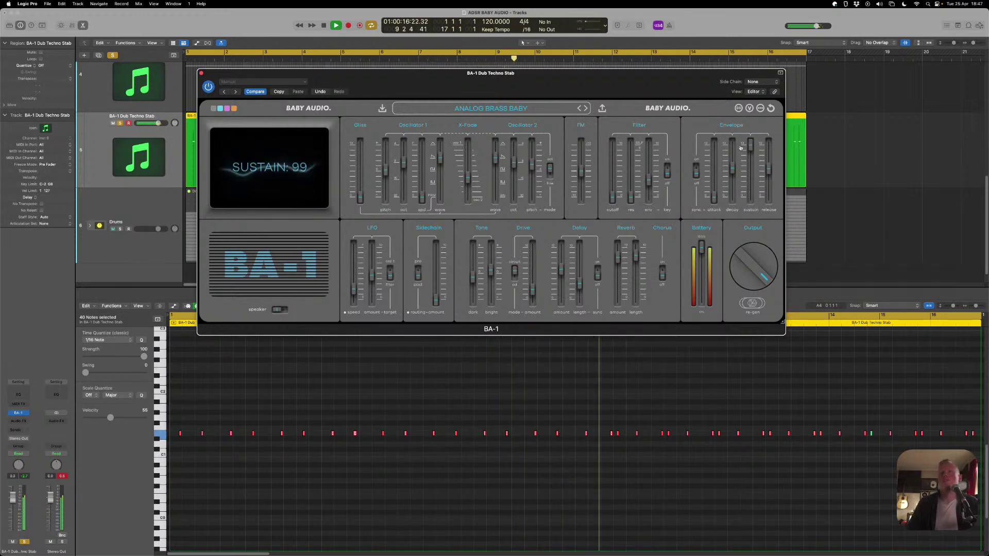
{"action": "left_click_drag", "start_coordinate": [714, 196], "coordinate": [769, 147]}
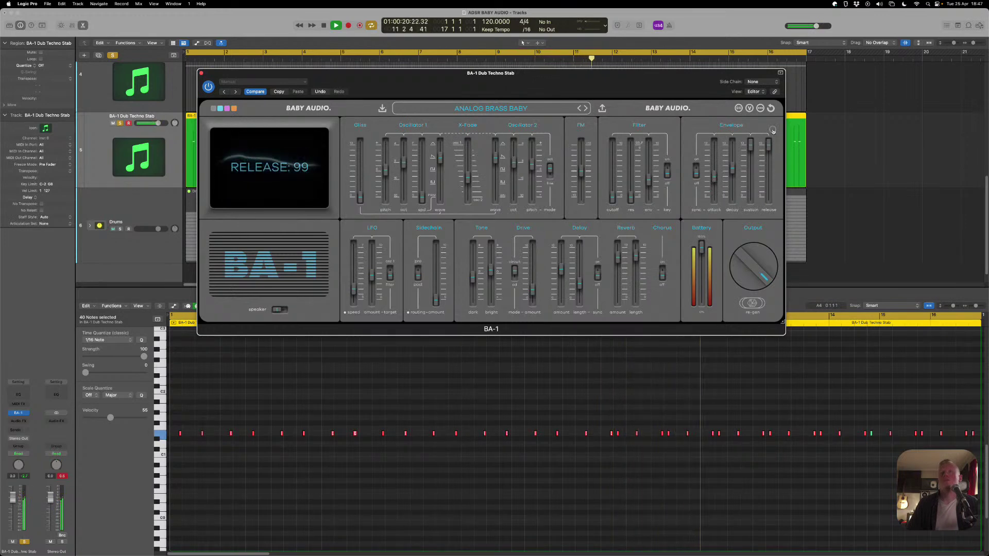
{"action": "left_click_drag", "start_coordinate": [714, 178], "coordinate": [717, 176]}
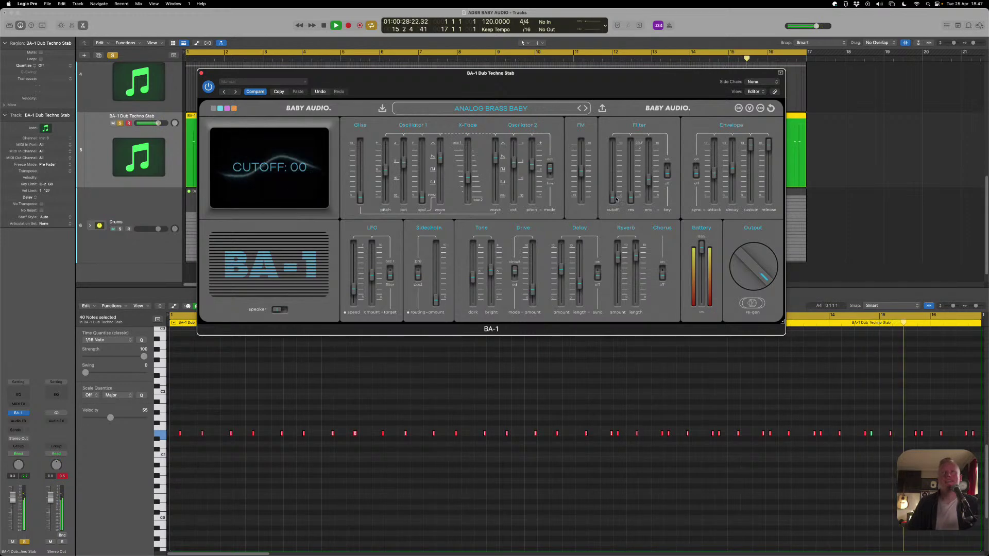
{"action": "mouse_move", "coordinate": [614, 180]}
{"action": "left_mouse_down"}
{"action": "mouse_move", "coordinate": [618, 164]}
{"action": "mouse_move", "coordinate": [615, 192]}
{"action": "left_mouse_up"}
Compare oscillator octaves and raise Oscillator 2 to its highest octave
{"action": "left_click", "coordinate": [513, 178]}
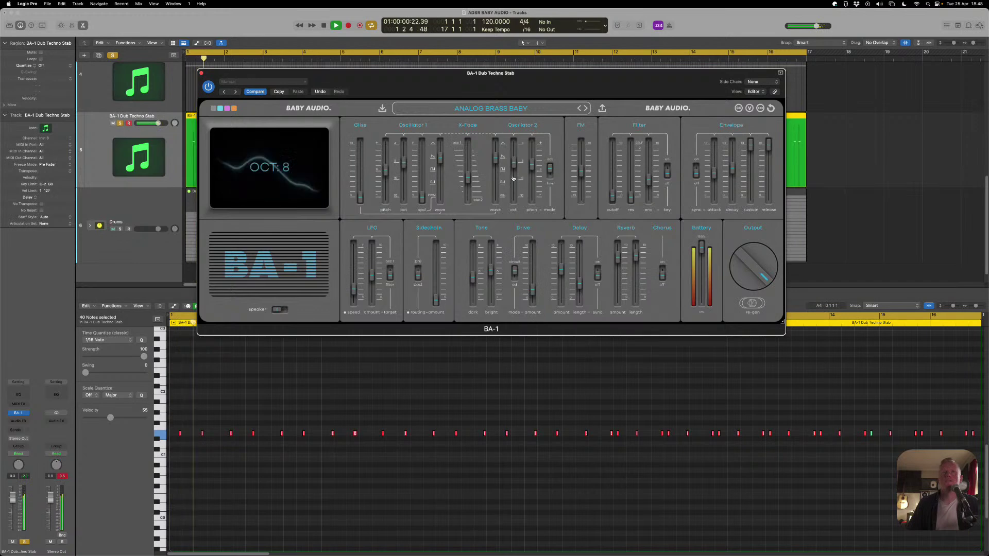
{"action": "mouse_move", "coordinate": [403, 161]}
{"action": "left_mouse_down"}
{"action": "mouse_move", "coordinate": [404, 144]}
{"action": "mouse_move", "coordinate": [404, 162]}
{"action": "left_mouse_up"}
{"action": "left_click", "coordinate": [517, 167]}
{"action": "left_click_drag", "start_coordinate": [517, 167], "coordinate": [515, 151]}
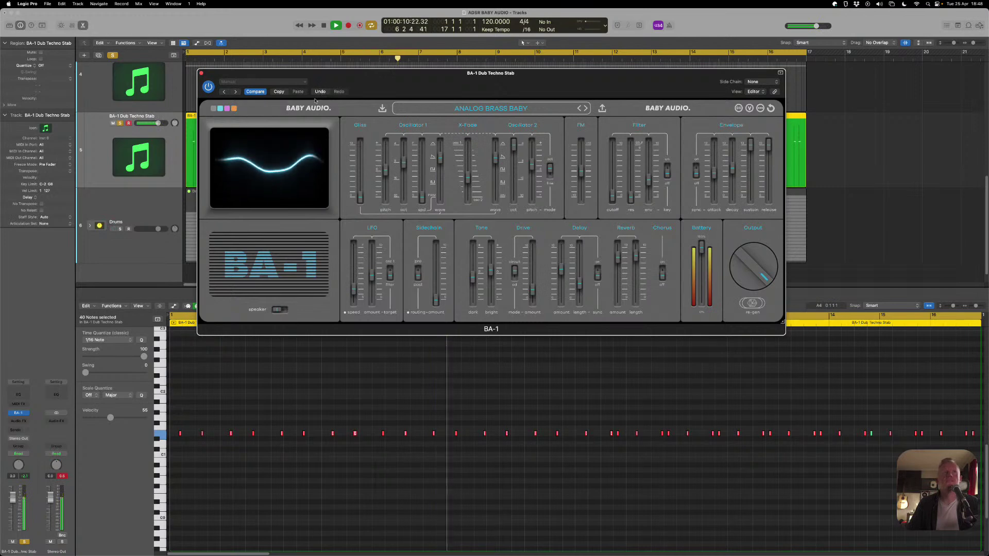
Solo the Drums track again with the stab and raise the sidechain amount to 35
{"action": "left_click", "coordinate": [120, 228]}
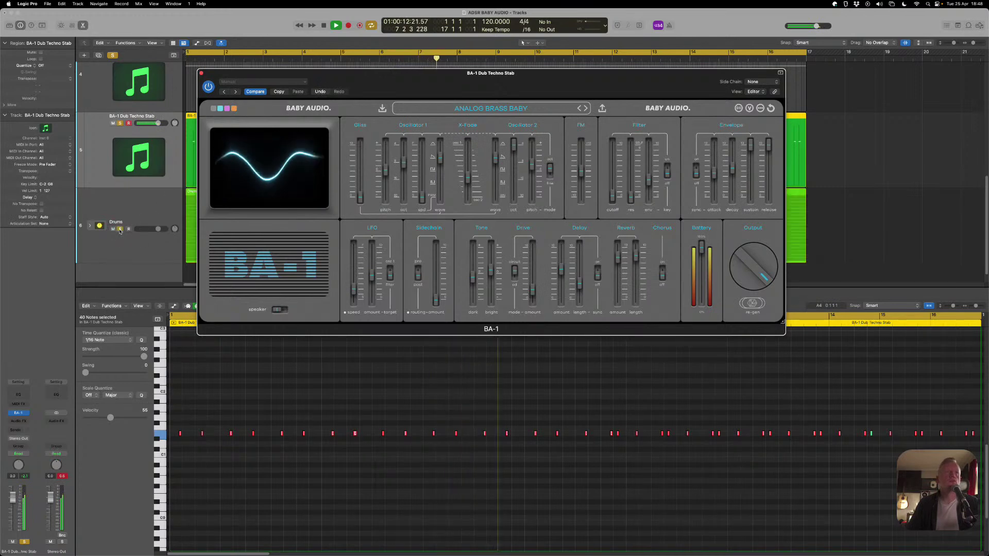
{"action": "left_click_drag", "start_coordinate": [437, 298], "coordinate": [440, 285]}
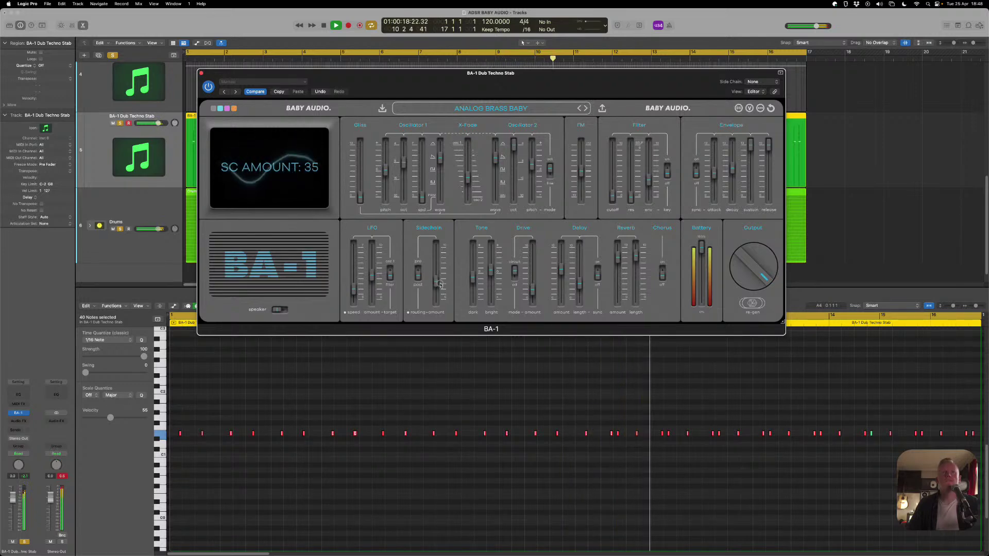
Try FM at +99 and return it to the centre, lower Oscillator 2's octave, and check its pitch
{"action": "mouse_move", "coordinate": [615, 198]}
{"action": "left_mouse_down"}
{"action": "mouse_move", "coordinate": [613, 185]}
{"action": "mouse_move", "coordinate": [615, 203]}
{"action": "left_mouse_up"}
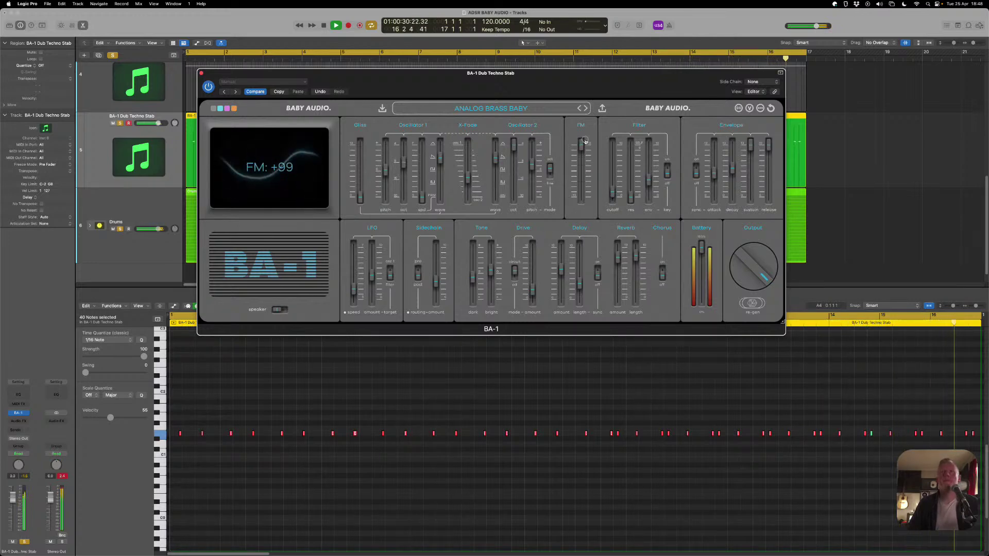
{"action": "left_click_drag", "start_coordinate": [585, 140], "coordinate": [612, 196]}
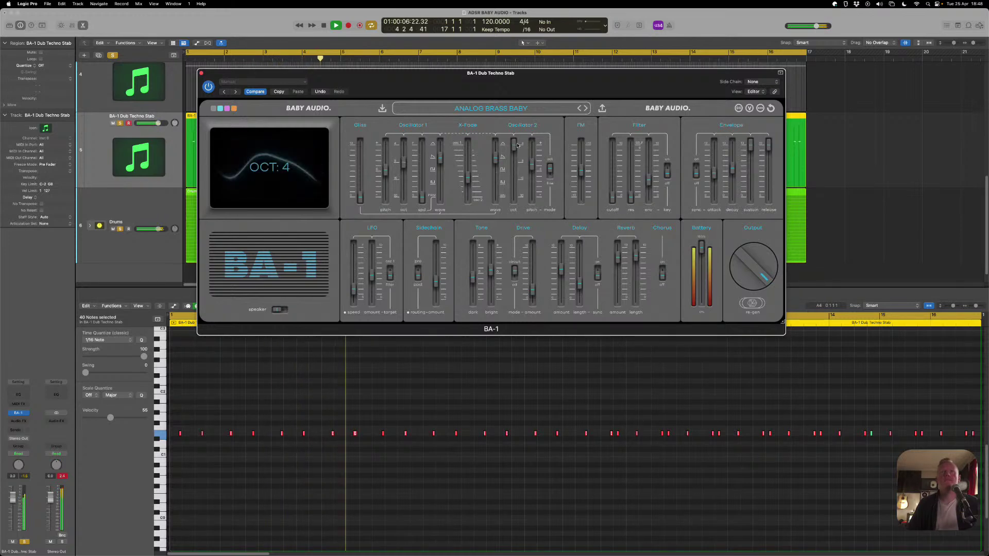
{"action": "left_click", "coordinate": [533, 161]}
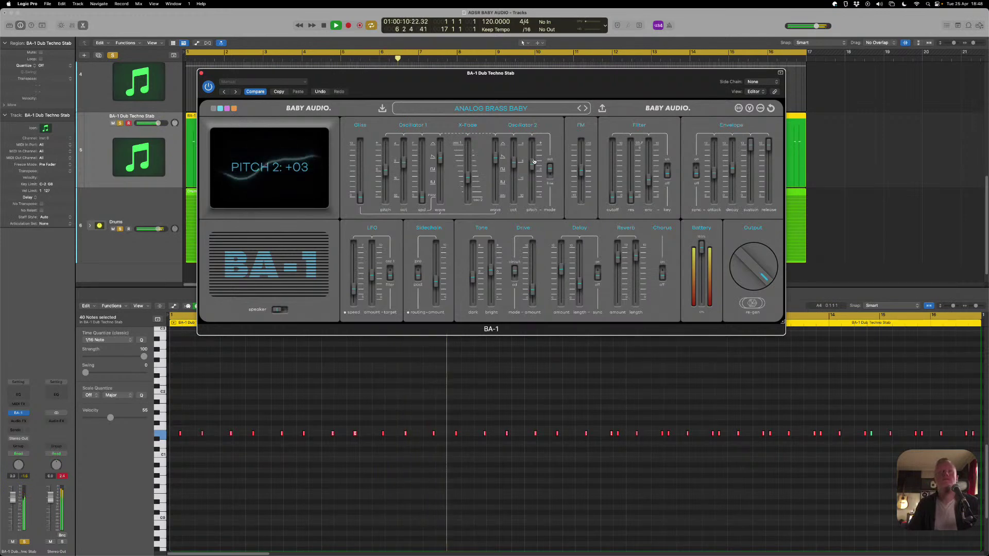
Try the sound with the battery at 24, raise the filter cutoff slightly, and restore the battery to full
{"action": "left_click_drag", "start_coordinate": [701, 251], "coordinate": [705, 293]}
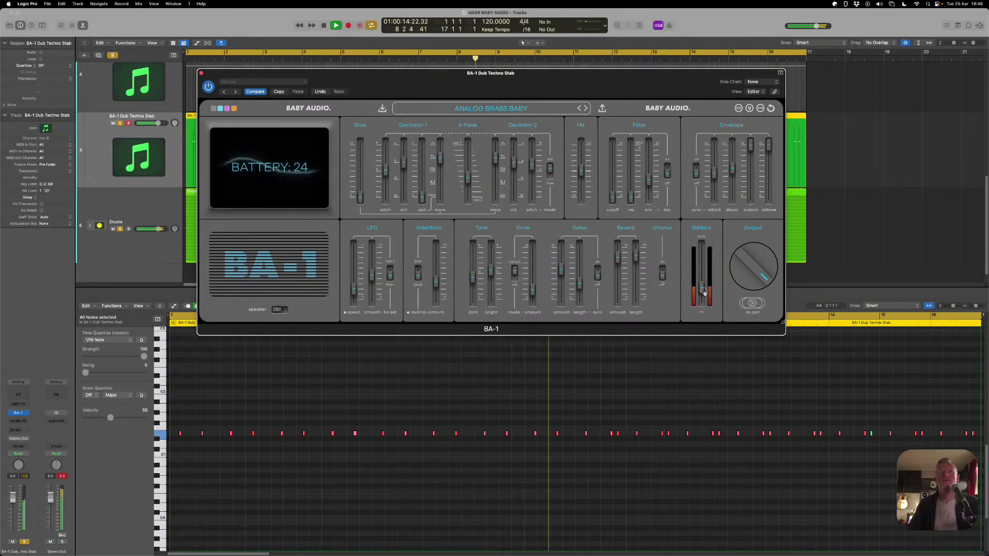
{"action": "mouse_move", "coordinate": [612, 194]}
{"action": "left_mouse_down"}
{"action": "mouse_move", "coordinate": [614, 178]}
{"action": "mouse_move", "coordinate": [618, 192]}
{"action": "left_mouse_up"}
{"action": "left_click_drag", "start_coordinate": [703, 293], "coordinate": [702, 247]}
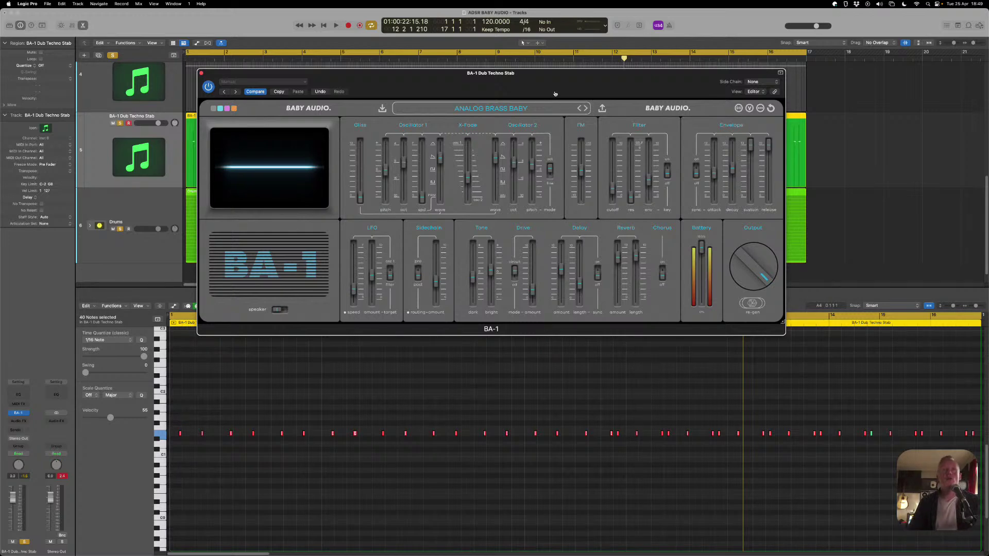
Save the sound as user preset ADSR DUB TECHNO 001 and reset BA-1 to its initial patch
{"action": "left_click", "coordinate": [602, 109]}
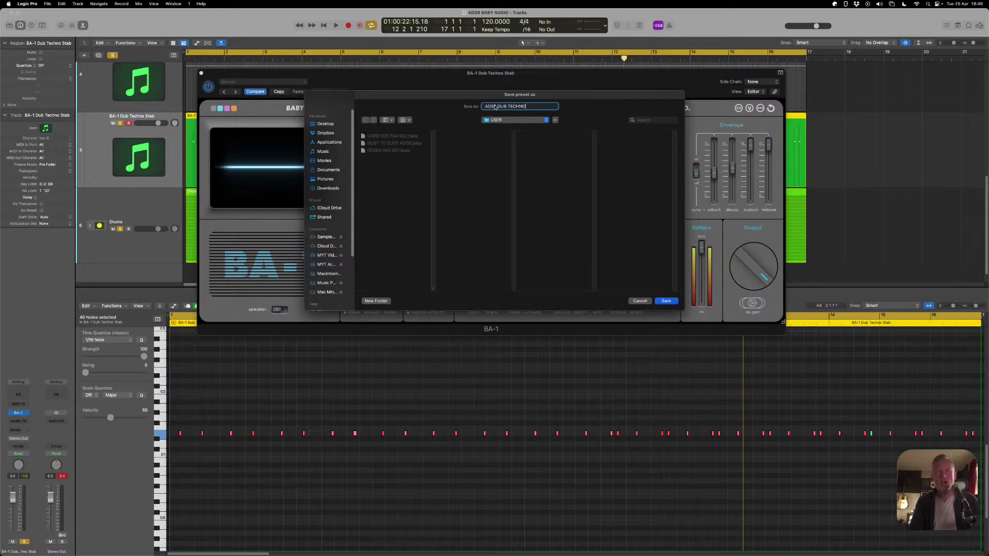
{"action": "key", "text": "Return"}
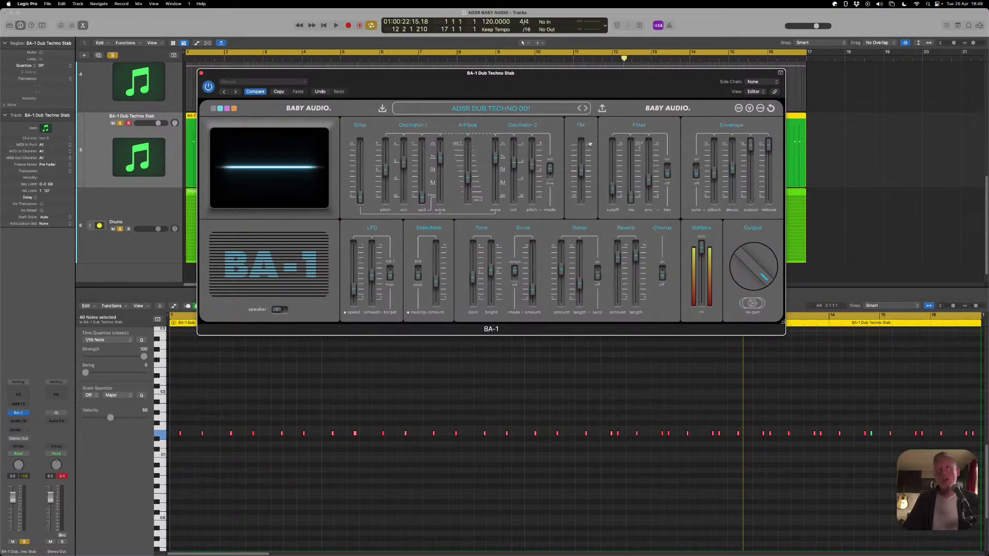
{"action": "left_click", "coordinate": [772, 111]}
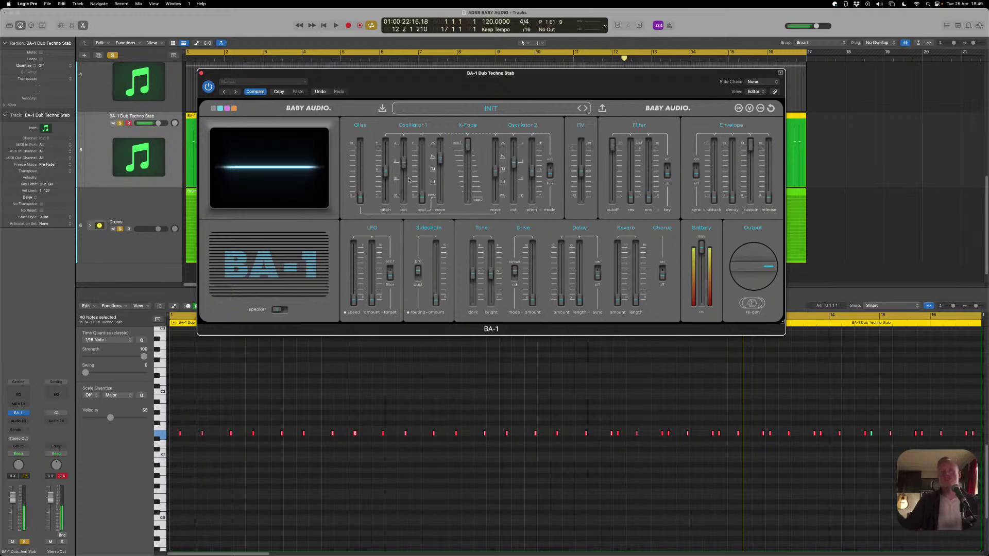
Save the initial patch as a preset named INIT in the BA-1 presets folder
{"action": "left_click", "coordinate": [602, 109]}
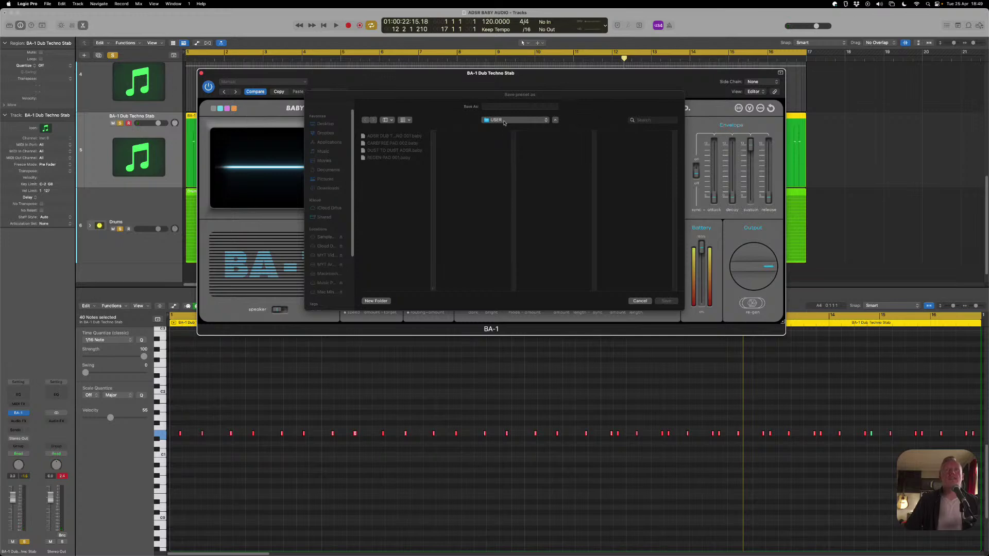
{"action": "left_click", "coordinate": [504, 120]}
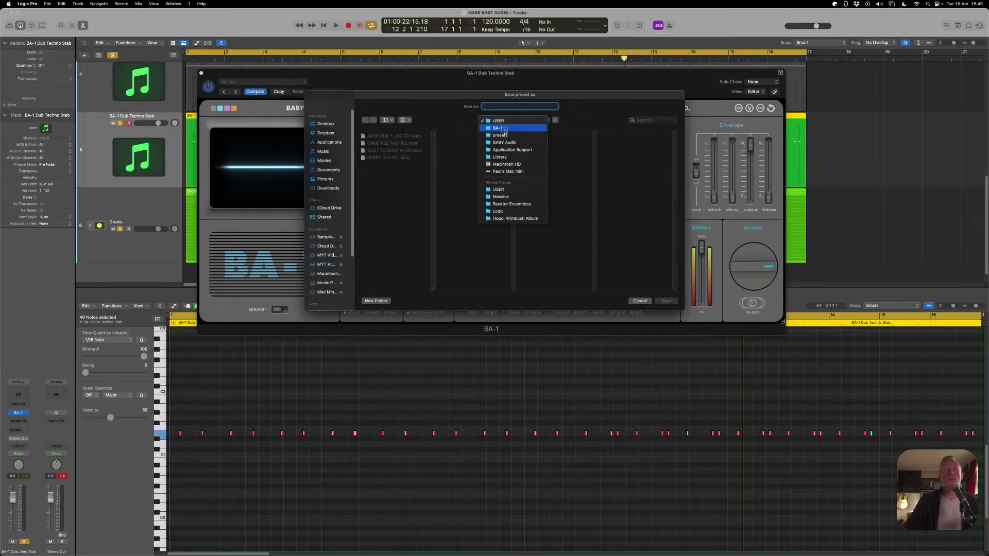
{"action": "left_click", "coordinate": [505, 129]}
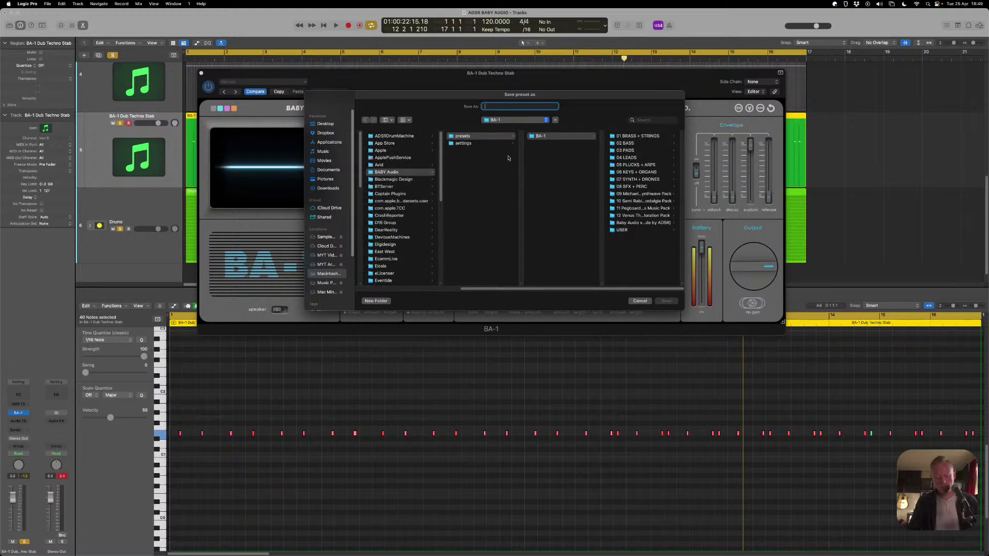
{"action": "type", "text": "INIT"}
{"action": "key", "text": "Return"}
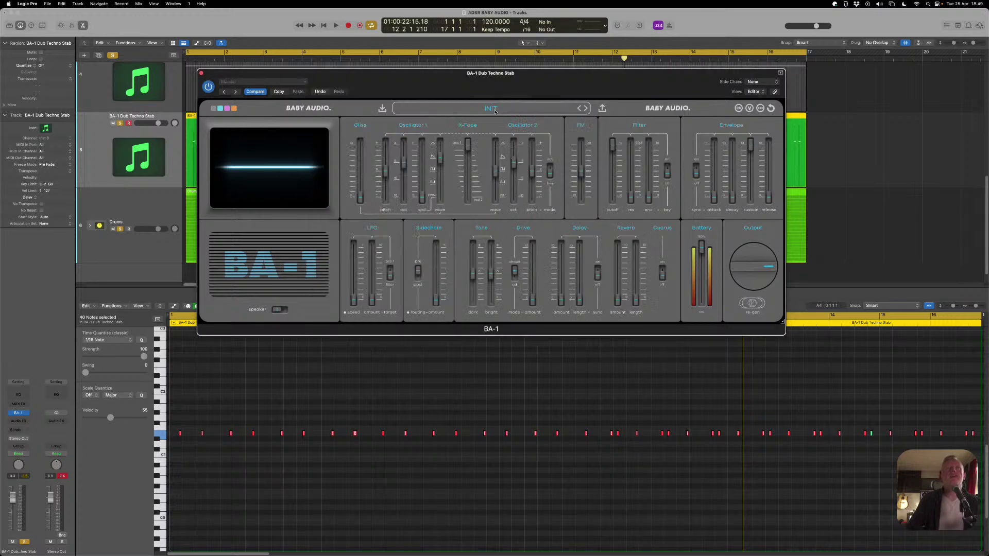
Save the INIT preset in the USER folder as well and check the USER preset list
{"action": "left_click", "coordinate": [495, 111]}
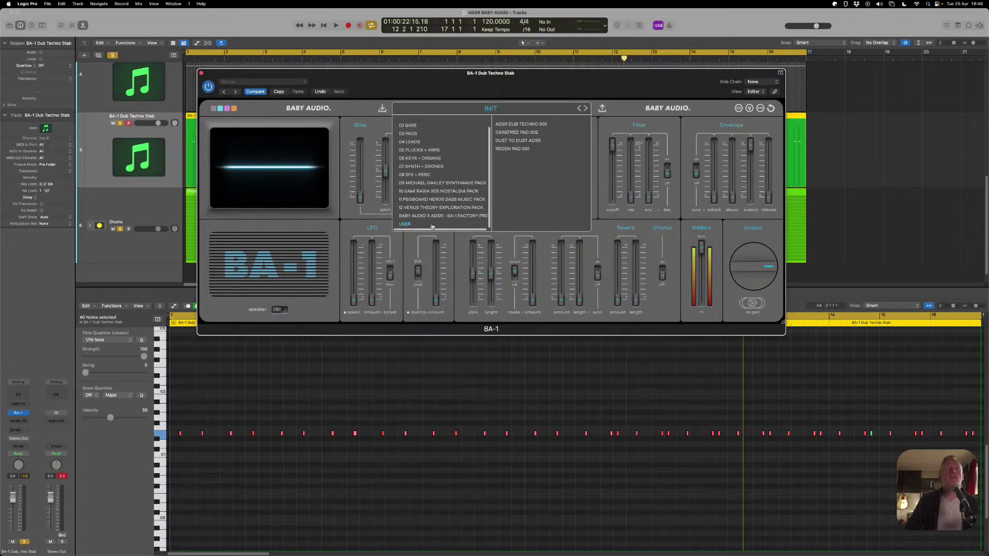
{"action": "left_click", "coordinate": [602, 109]}
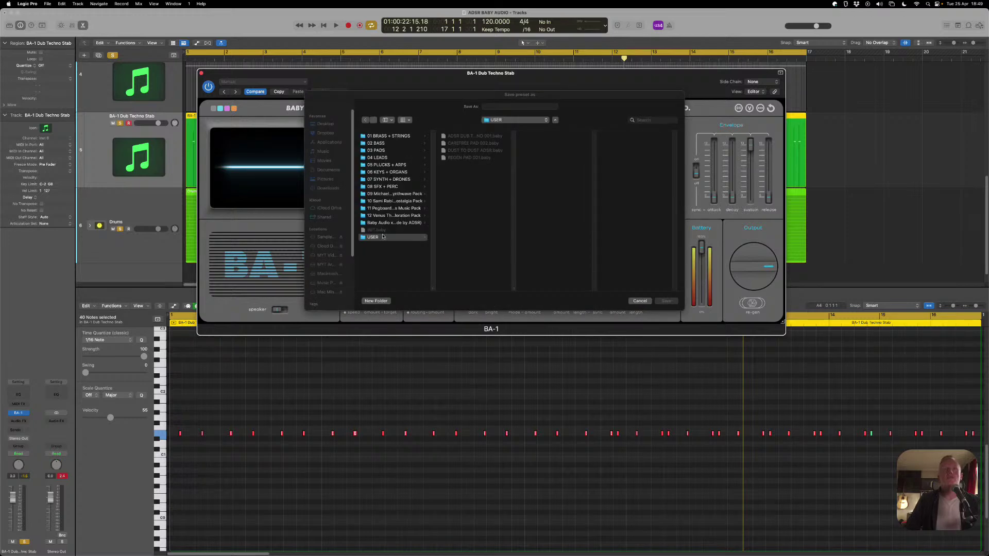
{"action": "key", "text": "Return"}
{"action": "left_click", "coordinate": [495, 108]}
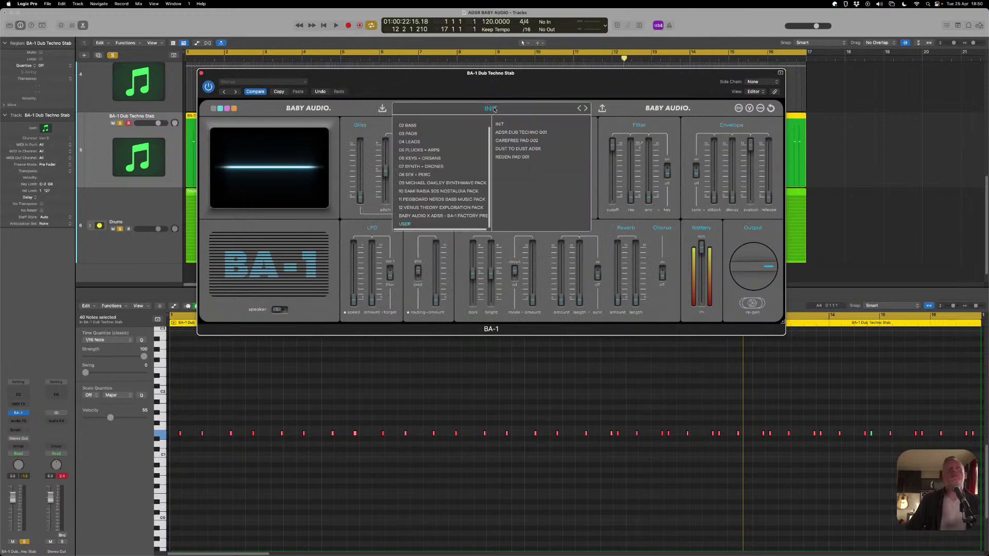
{"action": "left_click", "coordinate": [497, 107]}
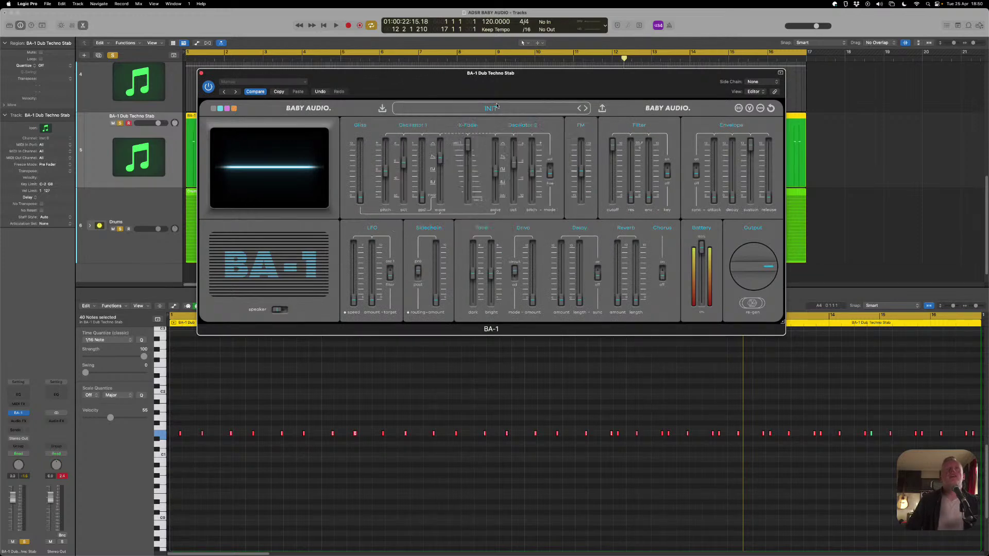
Move the BA-1 window aside and narrow the main Logic Pro window to reveal the YouTube stream page
{"action": "left_click", "coordinate": [288, 83]}
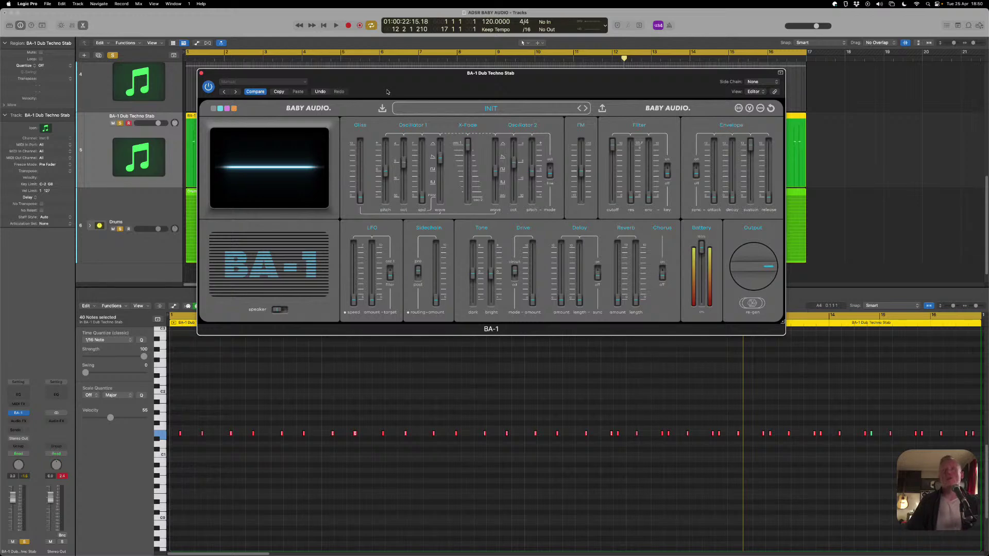
{"action": "left_click_drag", "start_coordinate": [388, 91], "coordinate": [391, 116]}
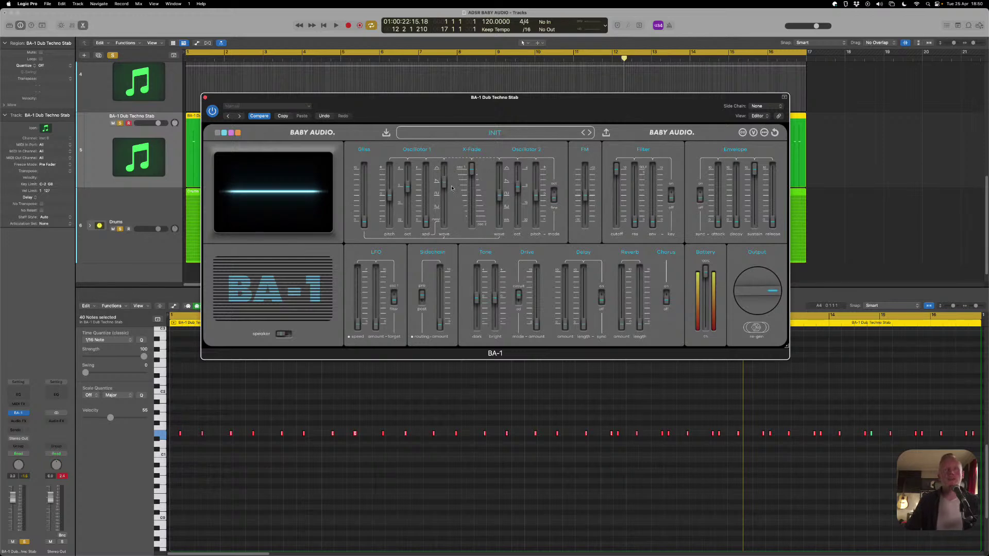
{"action": "left_click_drag", "start_coordinate": [457, 115], "coordinate": [425, 130]}
{"action": "mouse_move", "coordinate": [393, 238]}
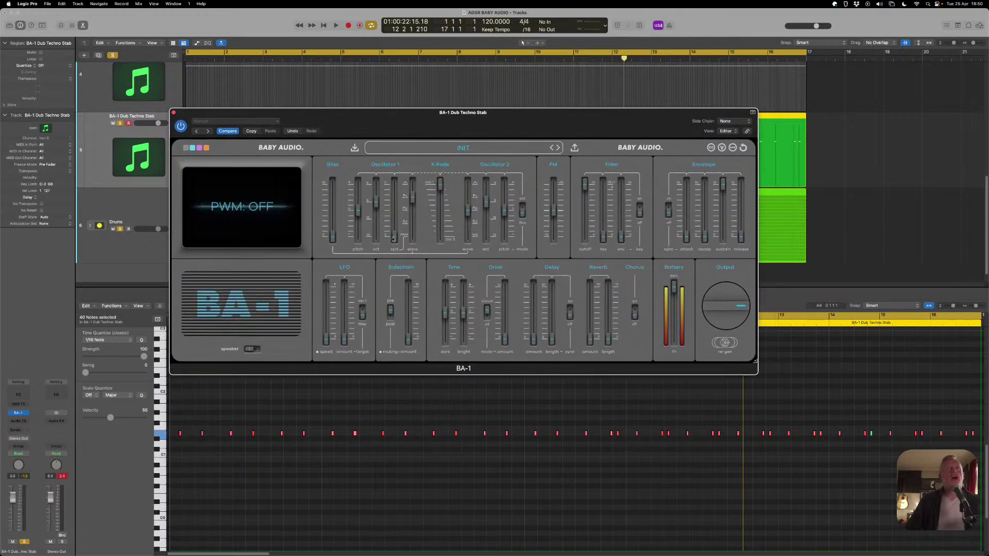
{"action": "key", "text": "super+Tab"}
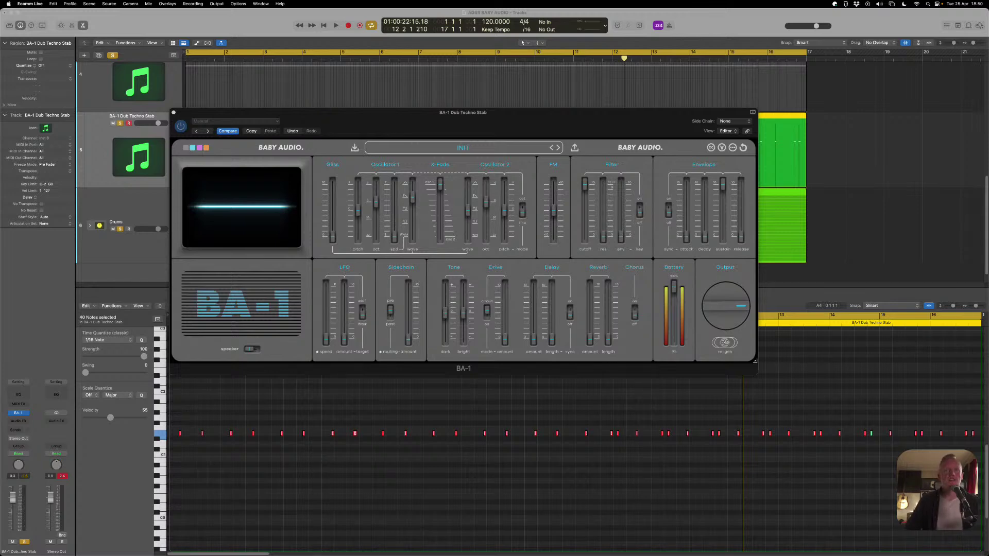
{"action": "key", "text": "super+Tab"}
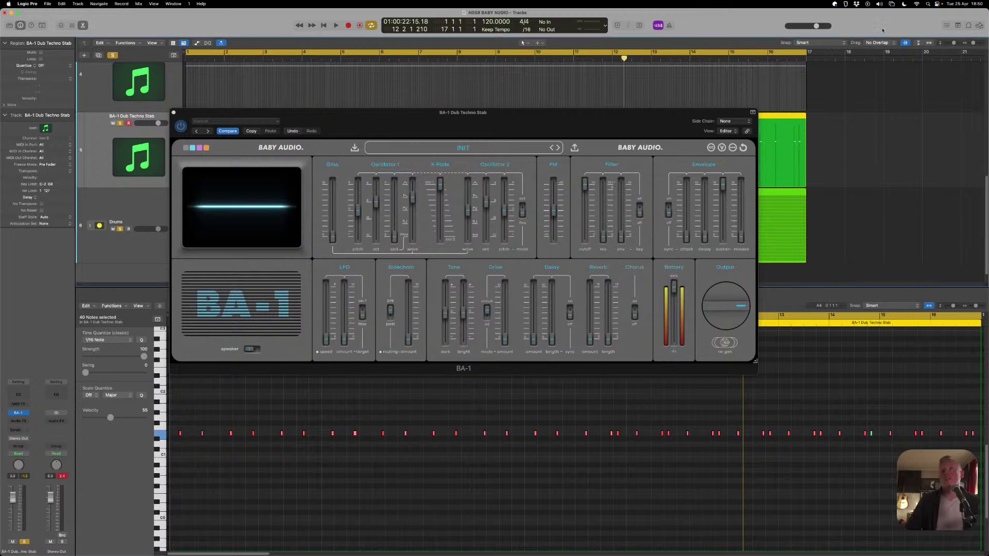
{"action": "left_click_drag", "start_coordinate": [675, 119], "coordinate": [558, 112]}
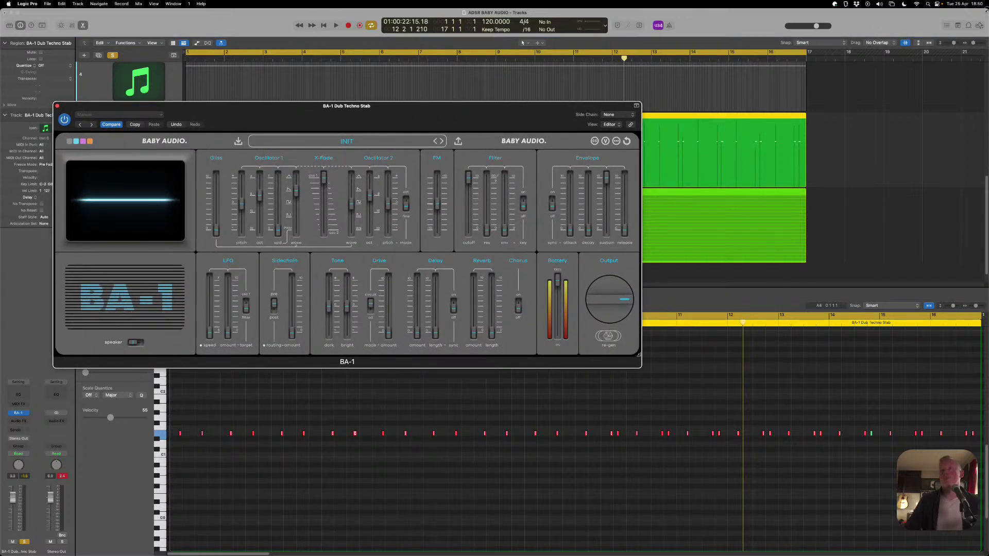
{"action": "left_click_drag", "start_coordinate": [988, 7], "coordinate": [812, 10]}
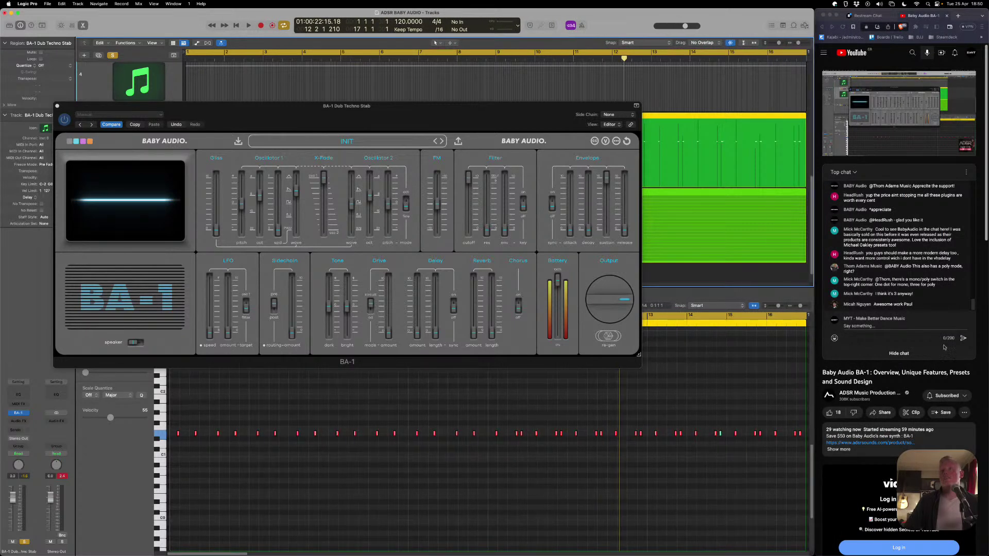
Pop out the YouTube live chat, minimise the stream page, and place the chat beside Logic Pro at full screen height
{"action": "left_click", "coordinate": [967, 172]}
{"action": "left_click", "coordinate": [966, 172]}
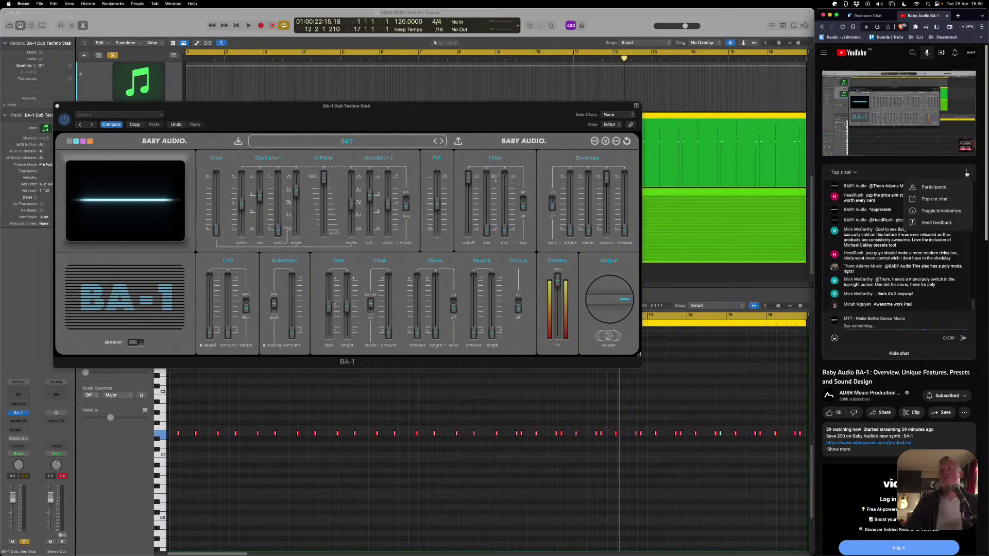
{"action": "left_click", "coordinate": [933, 199]}
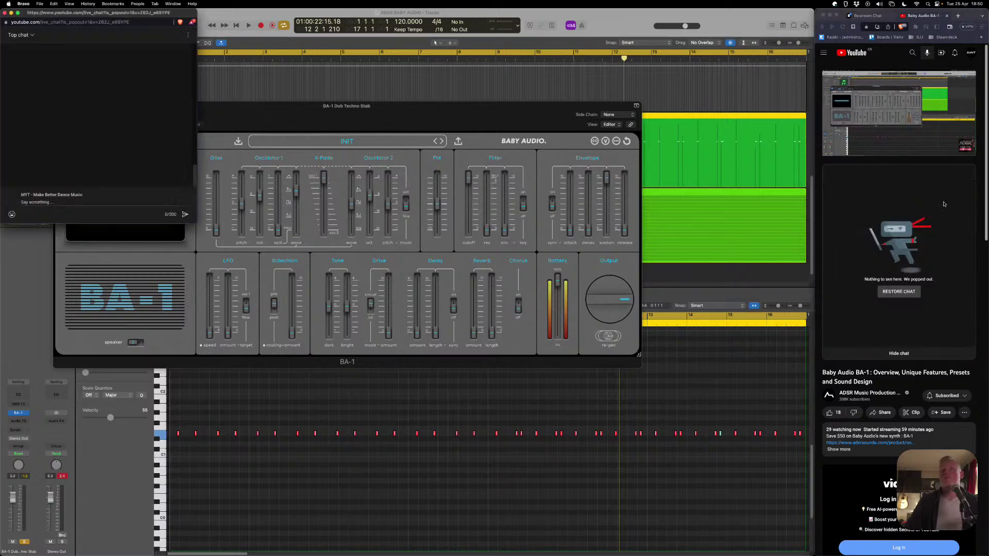
{"action": "left_click", "coordinate": [829, 15]}
{"action": "left_click_drag", "start_coordinate": [166, 11], "coordinate": [955, 11]}
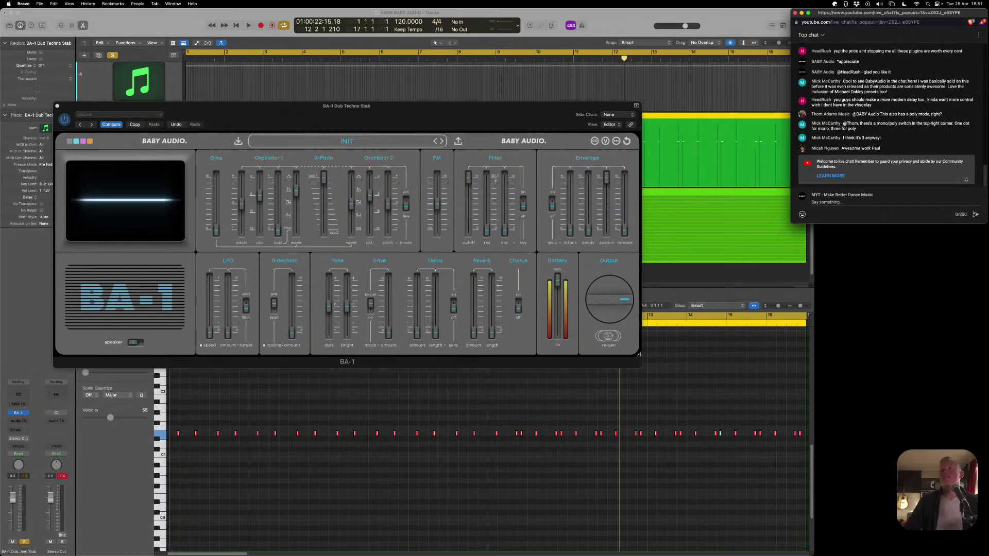
{"action": "left_click_drag", "start_coordinate": [880, 225], "coordinate": [920, 554]}
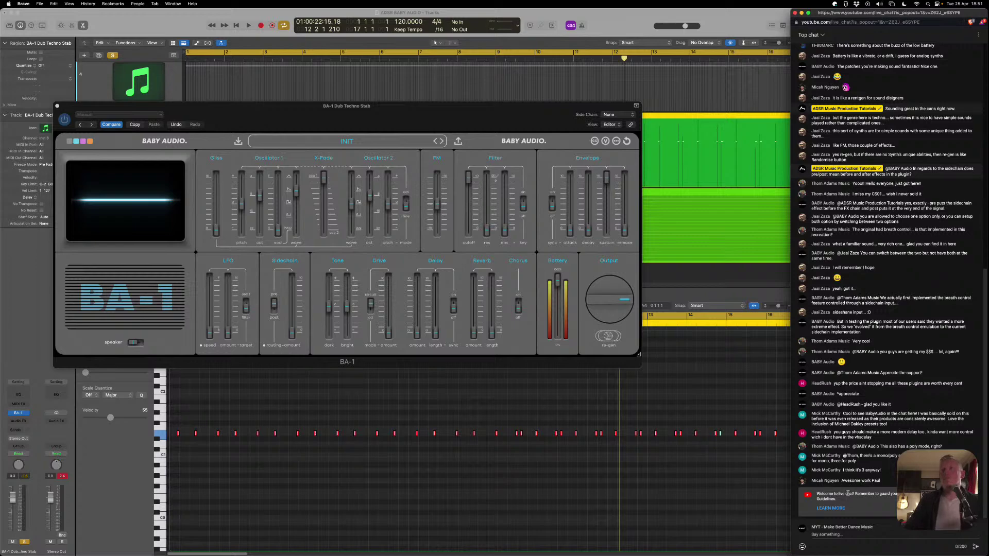
Read through the live chat from the earlier messages down to the latest ones for viewer questions
{"action": "scroll", "coordinate": [870, 471], "scroll_direction": "up", "scroll_amount": 2}
{"action": "scroll", "coordinate": [870, 470], "scroll_direction": "up", "scroll_amount": 10}
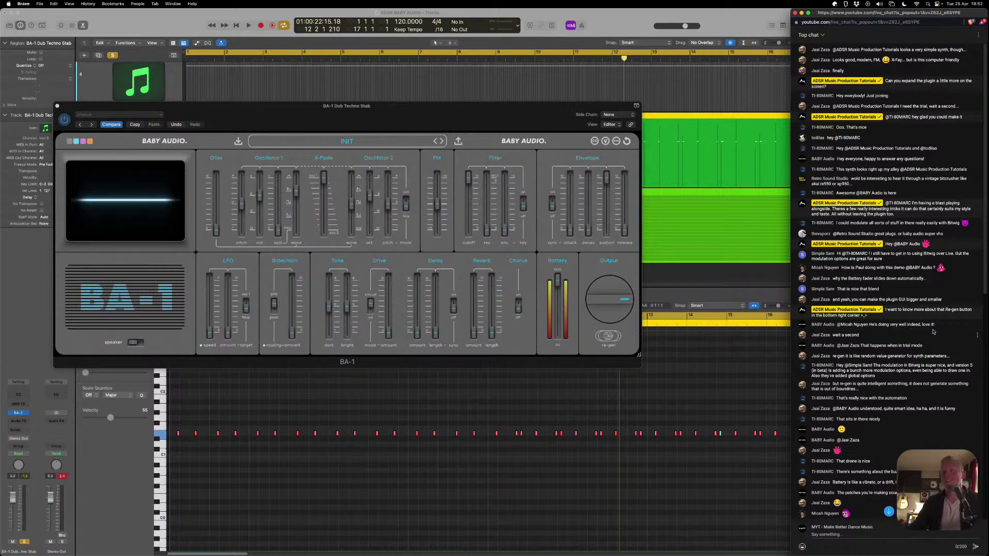
{"action": "scroll", "coordinate": [927, 331], "scroll_direction": "down", "scroll_amount": 3}
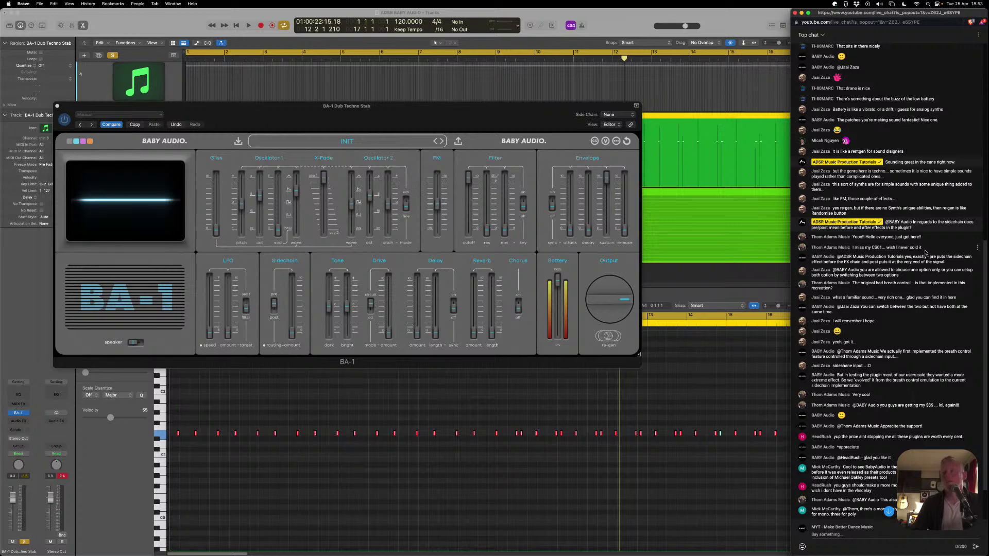
{"action": "scroll", "coordinate": [925, 252], "scroll_direction": "down", "scroll_amount": 2}
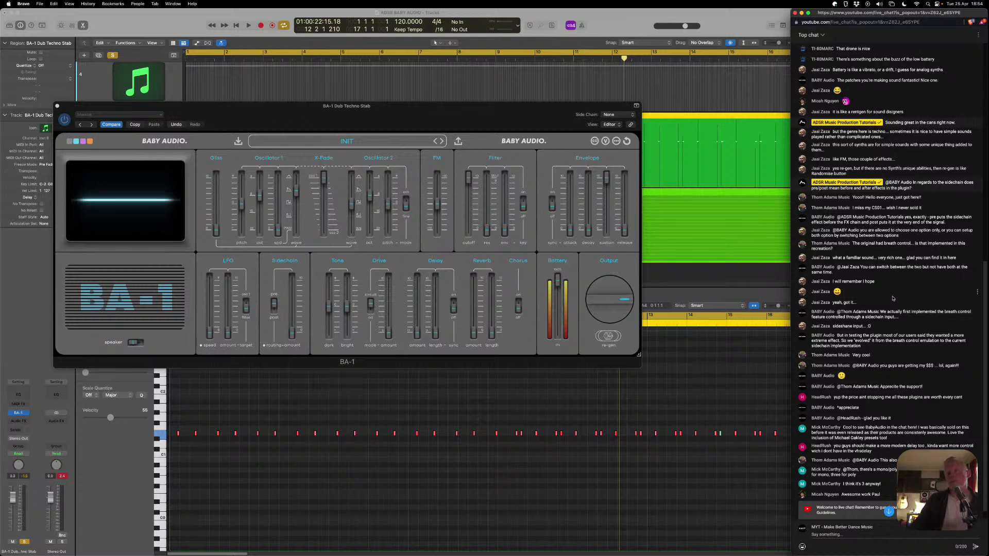
{"action": "scroll", "coordinate": [892, 298], "scroll_direction": "down", "scroll_amount": 3}
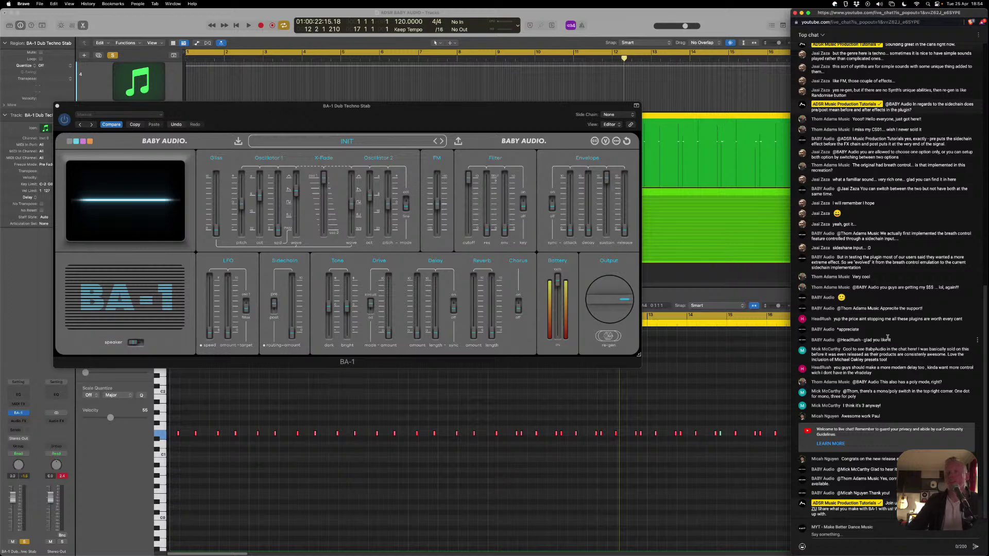
Open BA-1's preset browser on the USER presets in Logic Pro and refer back to the live chat
{"action": "left_click", "coordinate": [329, 144]}
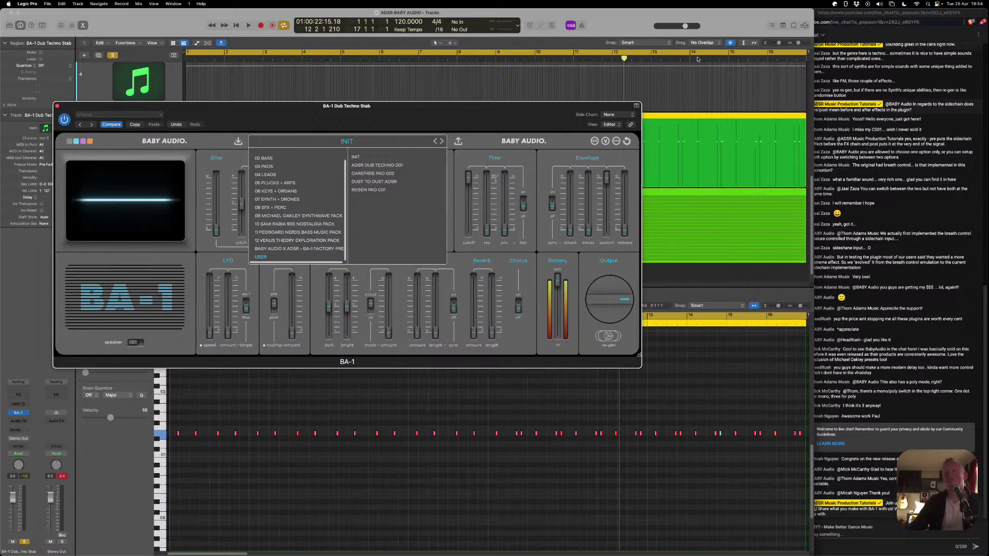
{"action": "left_click", "coordinate": [841, 15]}
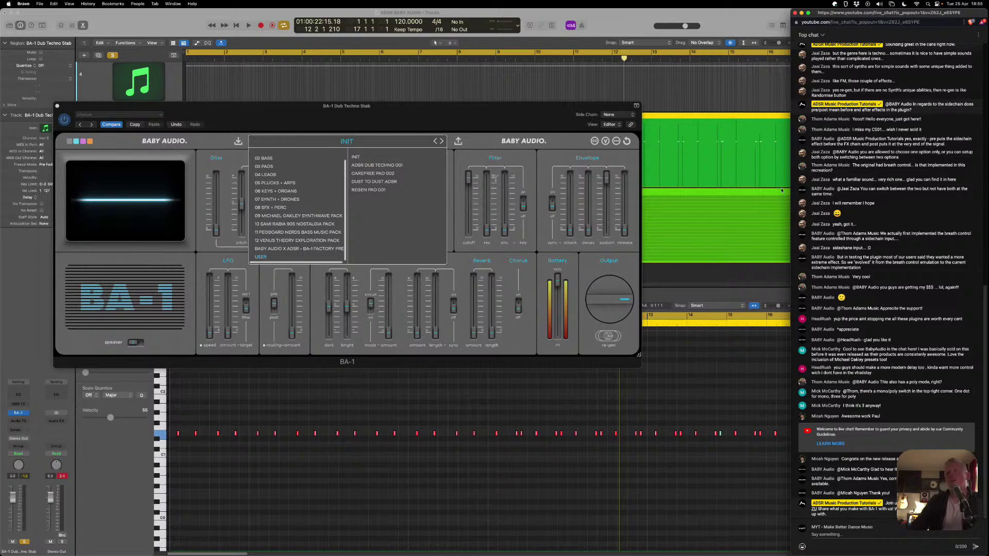
{"action": "left_click", "coordinate": [633, 18]}
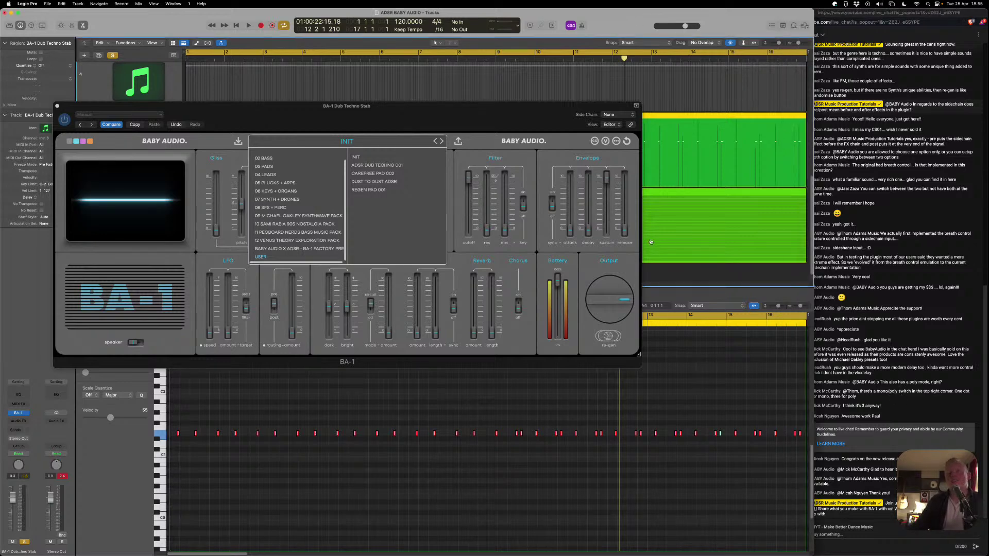